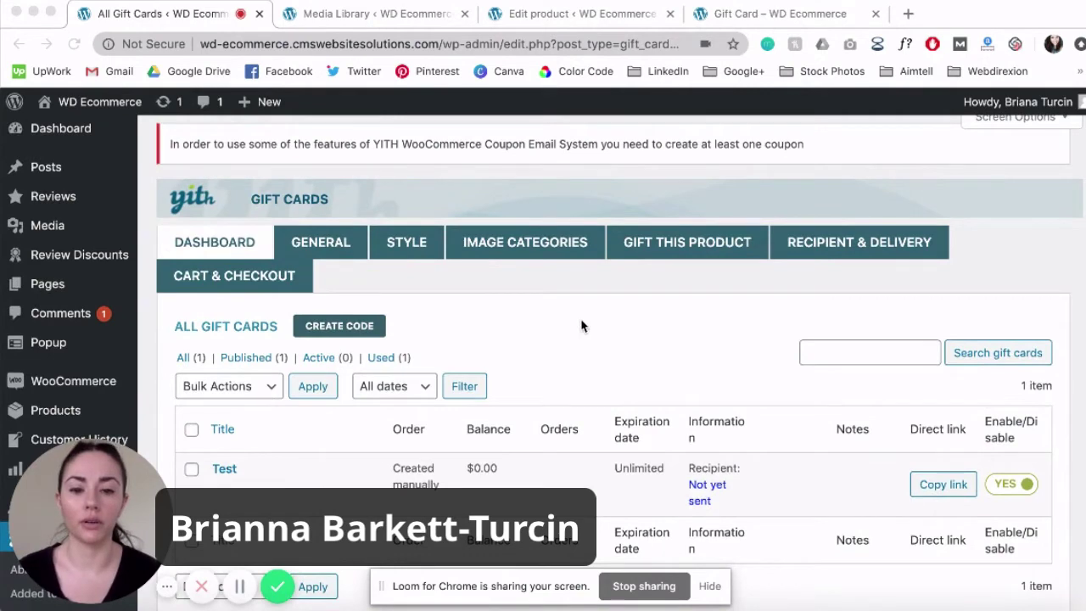
- Open the Gift Cards page of the YITH plugins
{"action": "scroll", "coordinate": [582, 325], "scroll_direction": "up", "scroll_amount": 1}
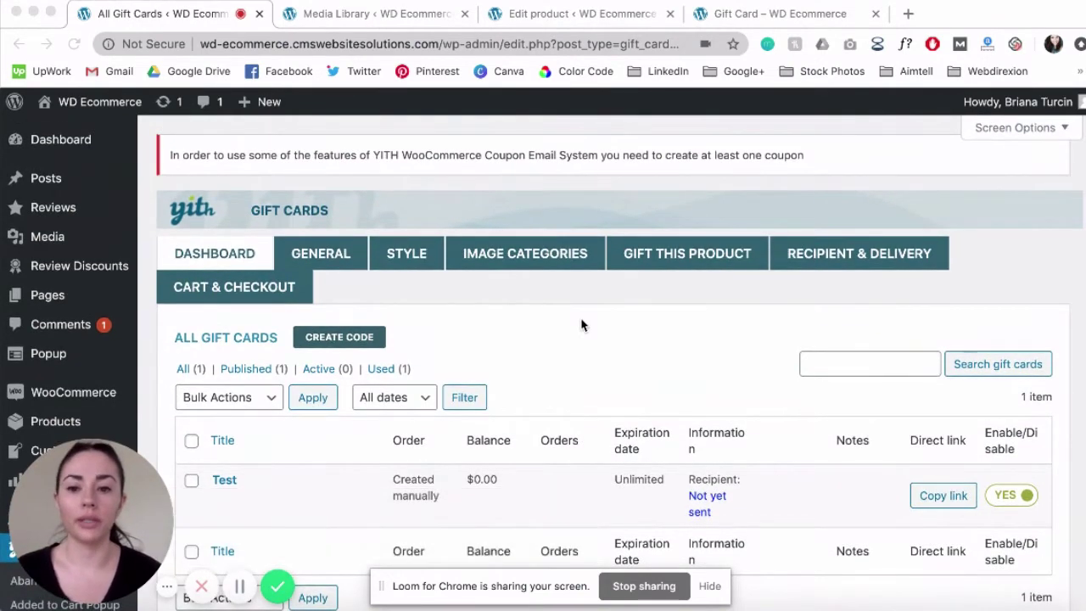
{"action": "scroll", "coordinate": [582, 324], "scroll_direction": "down", "scroll_amount": 1}
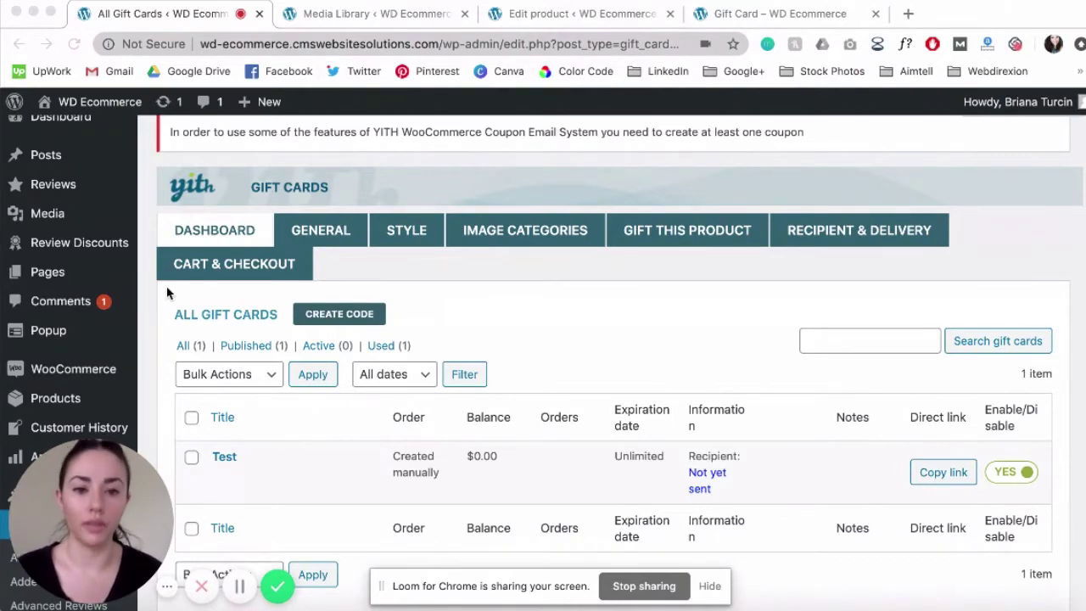
{"action": "scroll", "coordinate": [167, 293], "scroll_direction": "down", "scroll_amount": 8}
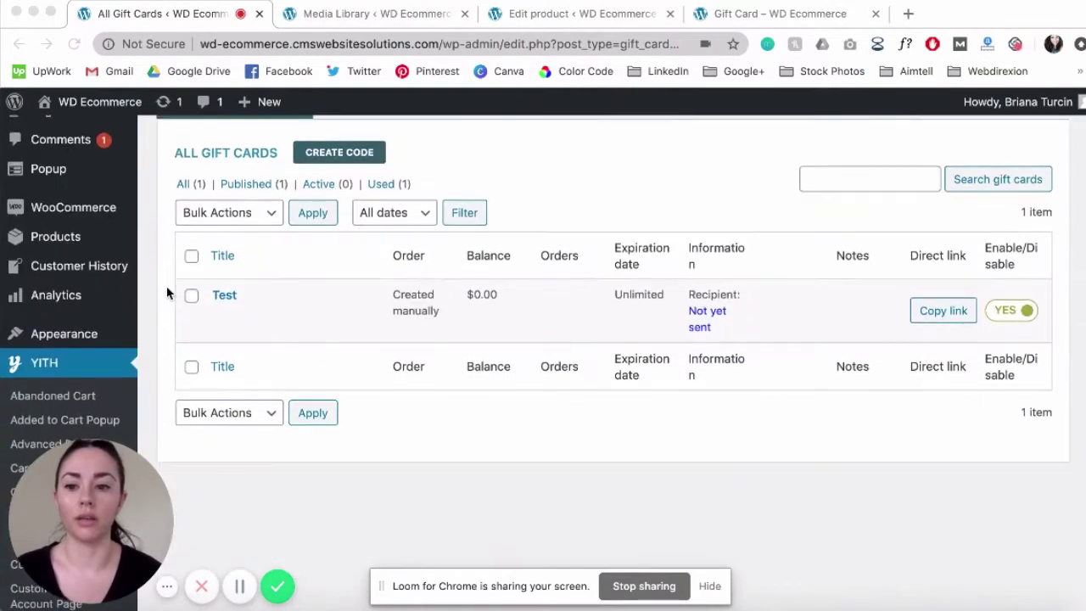
{"action": "scroll", "coordinate": [171, 229], "scroll_direction": "down", "scroll_amount": 4}
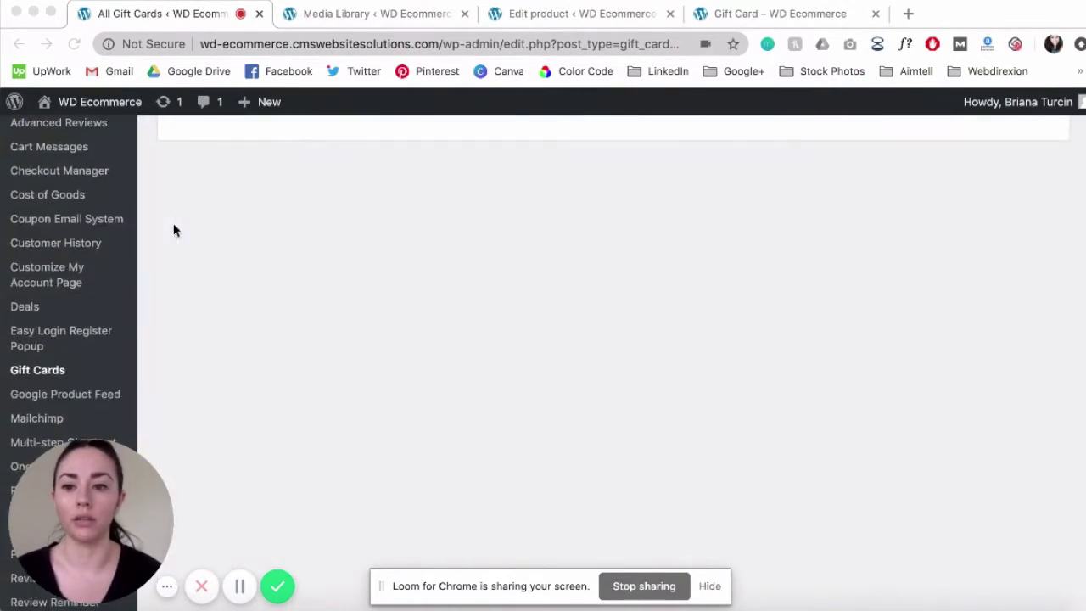
{"action": "left_click", "coordinate": [28, 369]}
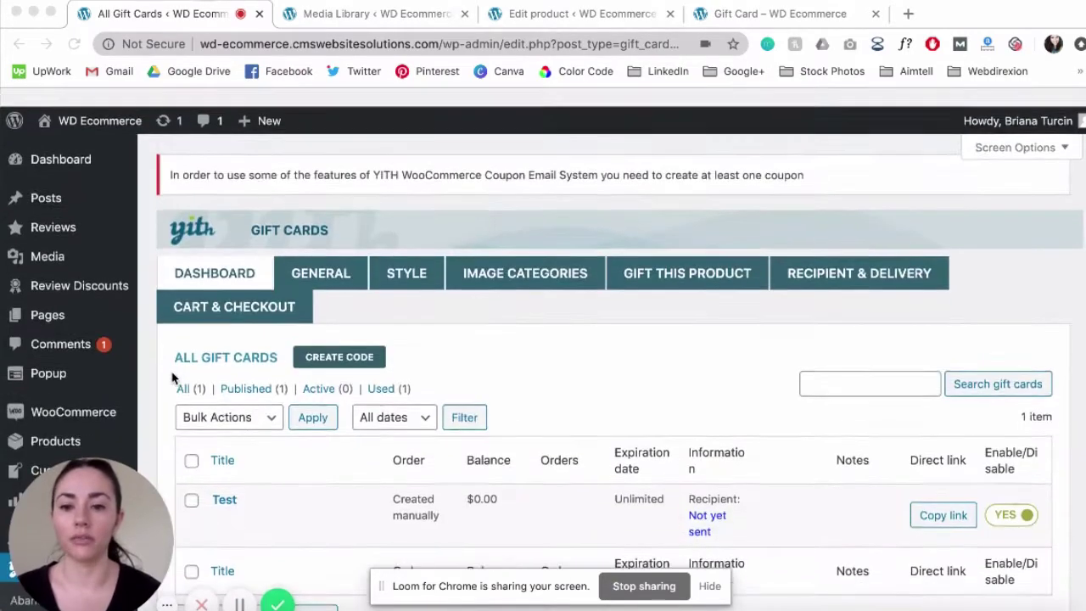
- Look over the gift cards dashboard and its list of all gift cards
{"action": "scroll", "coordinate": [161, 356], "scroll_direction": "down", "scroll_amount": 1}
{"action": "scroll", "coordinate": [161, 350], "scroll_direction": "down", "scroll_amount": 1}
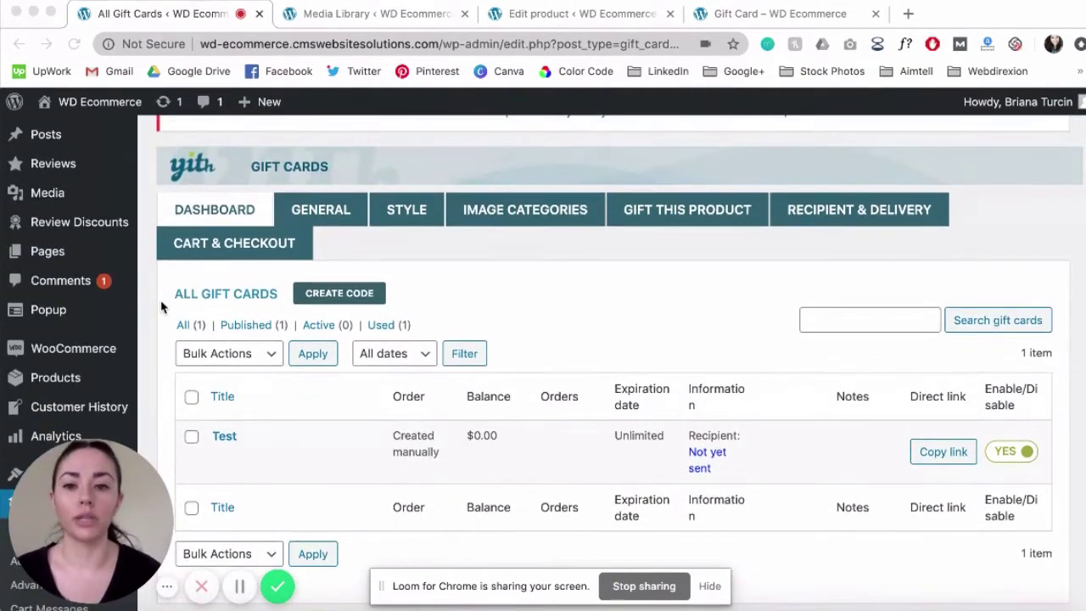
{"action": "scroll", "coordinate": [162, 323], "scroll_direction": "down", "scroll_amount": 2}
{"action": "scroll", "coordinate": [161, 306], "scroll_direction": "up", "scroll_amount": 1}
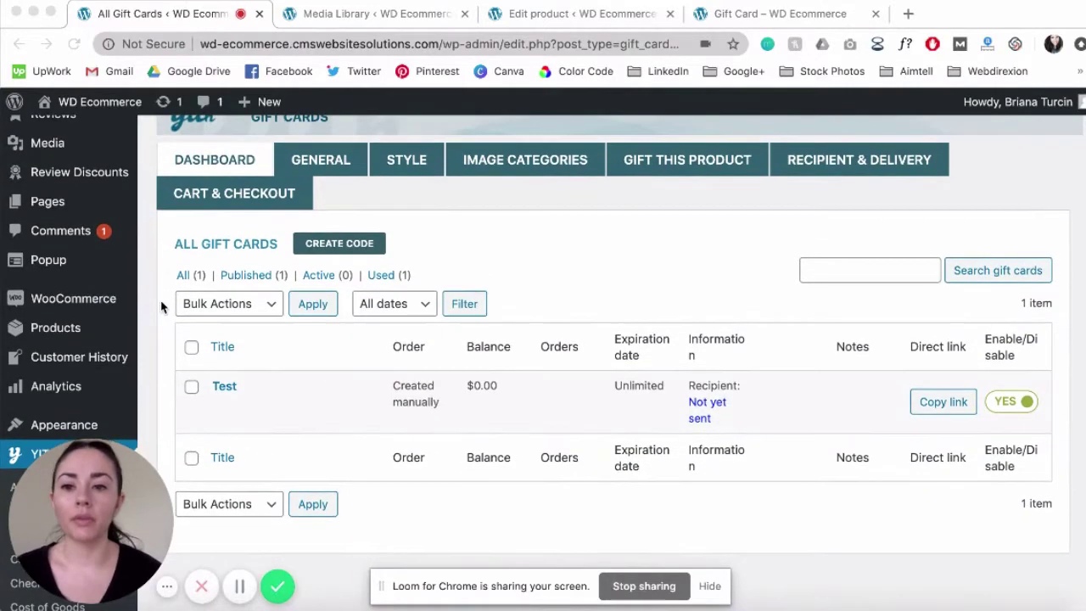
{"action": "scroll", "coordinate": [166, 241], "scroll_direction": "down", "scroll_amount": 1}
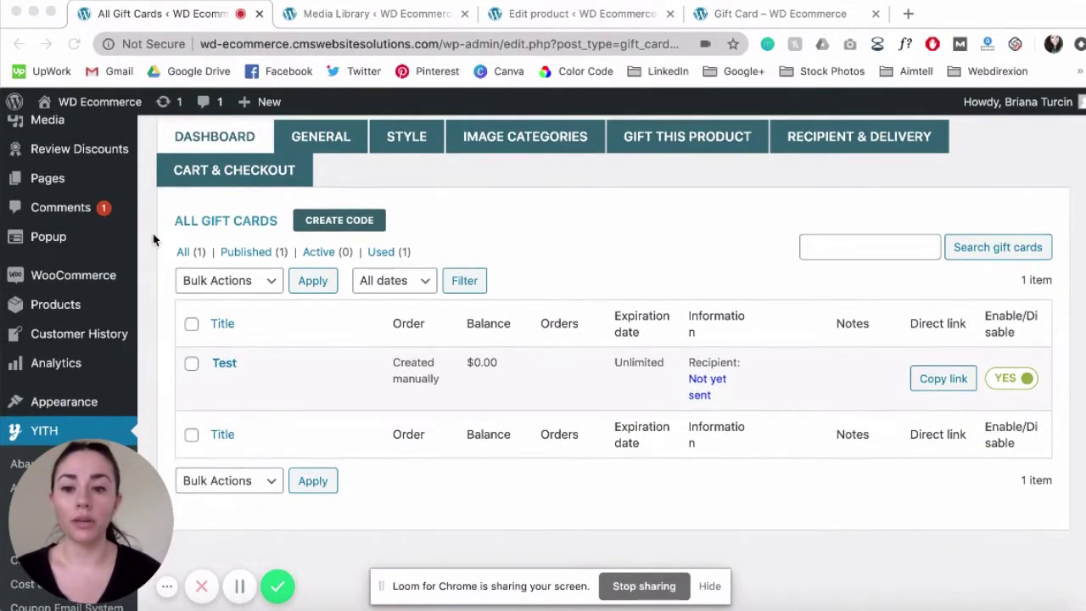
{"action": "scroll", "coordinate": [155, 238], "scroll_direction": "down", "scroll_amount": 1}
{"action": "scroll", "coordinate": [167, 323], "scroll_direction": "up", "scroll_amount": 1}
{"action": "scroll", "coordinate": [167, 319], "scroll_direction": "down", "scroll_amount": 1}
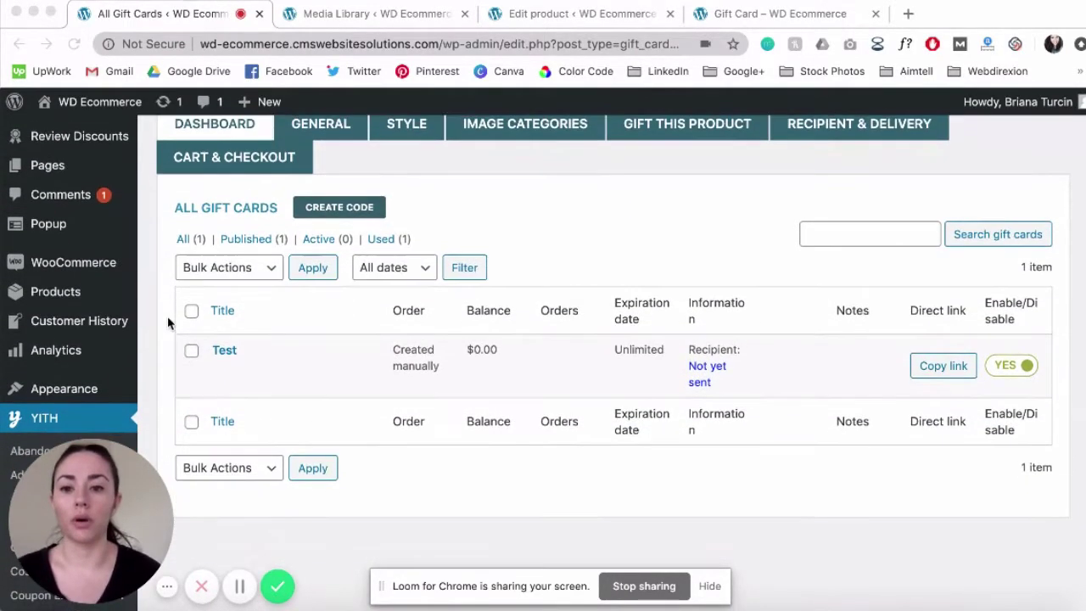
{"action": "scroll", "coordinate": [173, 384], "scroll_direction": "up", "scroll_amount": 1}
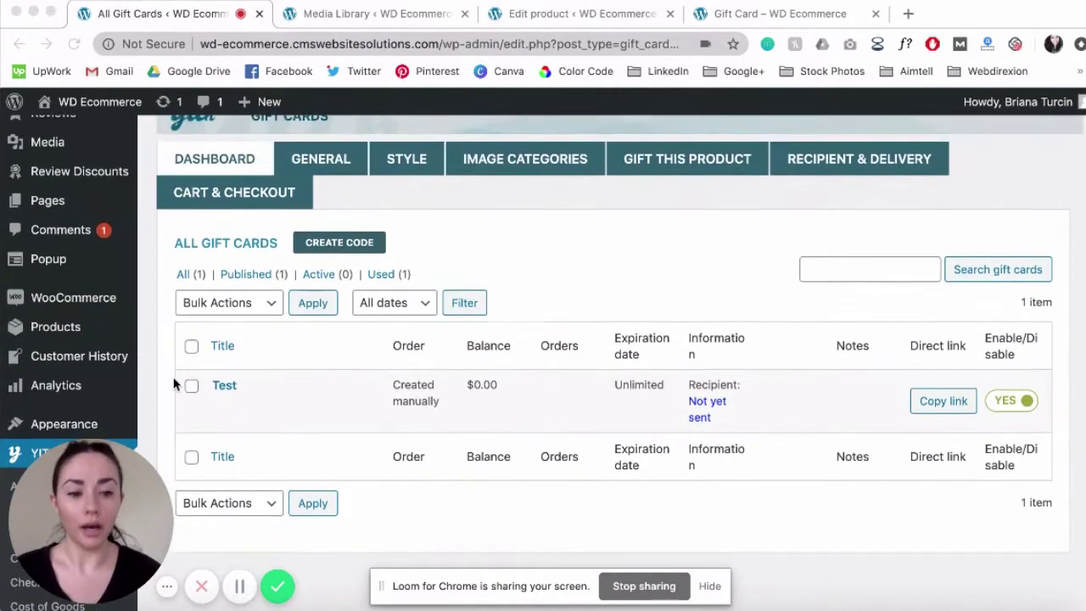
{"action": "scroll", "coordinate": [174, 385], "scroll_direction": "down", "scroll_amount": 1}
{"action": "scroll", "coordinate": [173, 384], "scroll_direction": "up", "scroll_amount": 3}
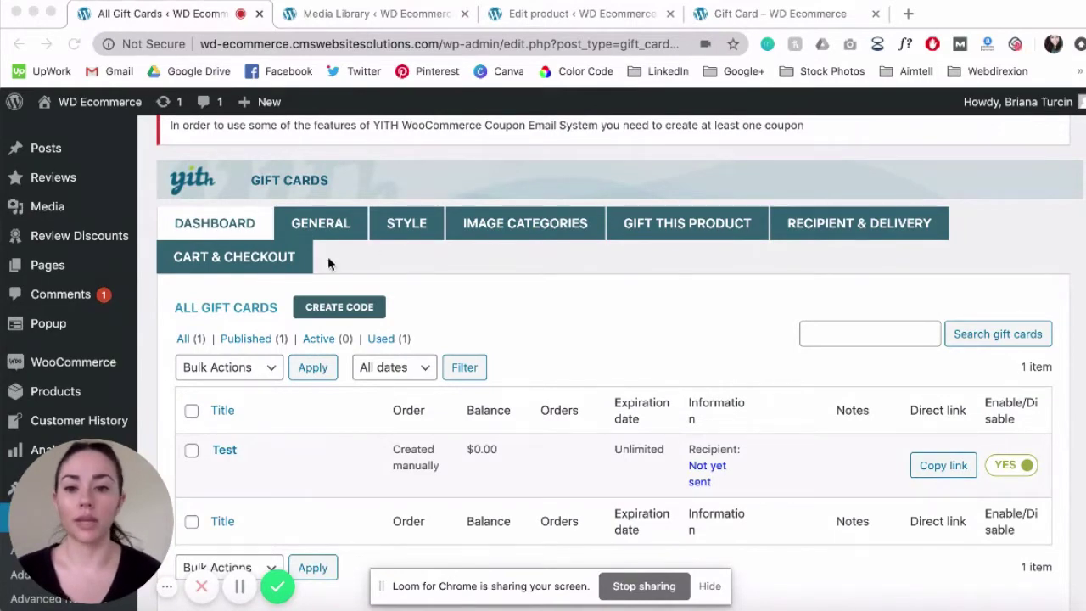
- Open the general gift card settings and review the date format options
{"action": "left_click", "coordinate": [326, 230]}
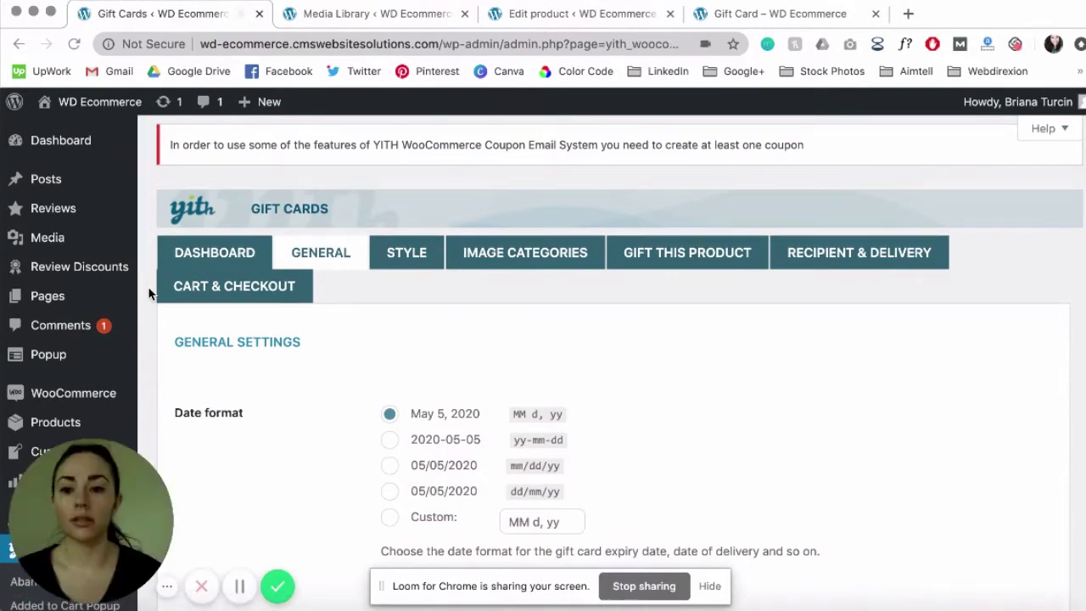
{"action": "scroll", "coordinate": [149, 293], "scroll_direction": "down", "scroll_amount": 1}
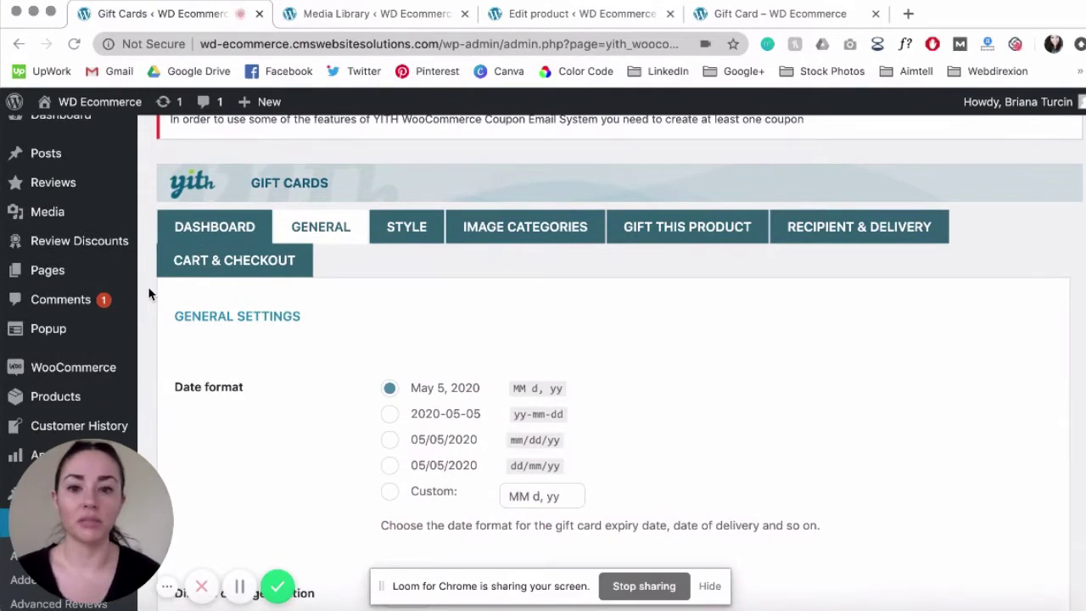
{"action": "scroll", "coordinate": [149, 294], "scroll_direction": "down", "scroll_amount": 1}
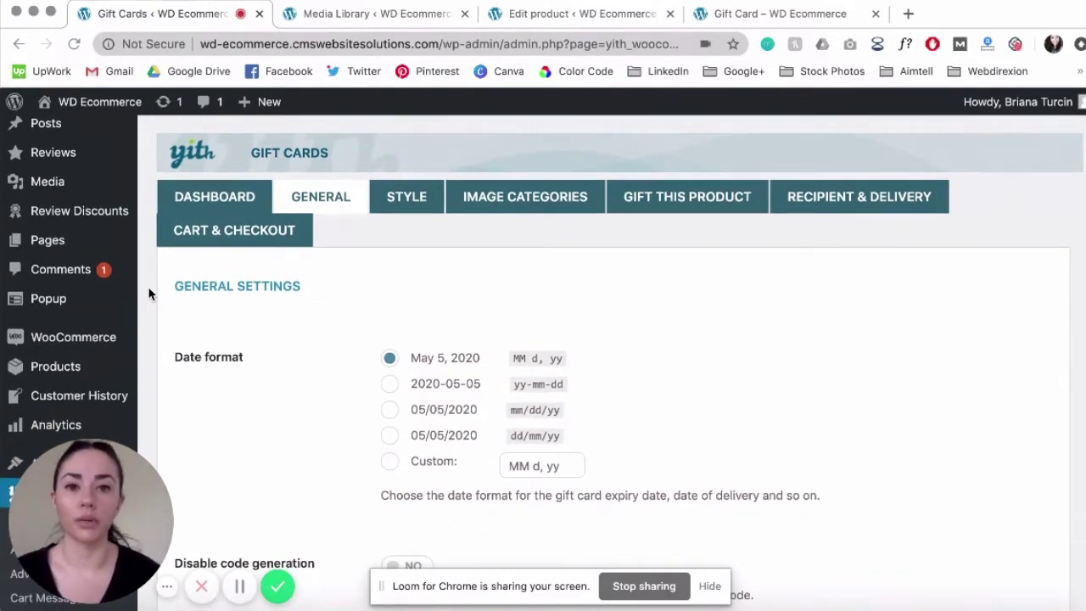
{"action": "scroll", "coordinate": [147, 286], "scroll_direction": "down", "scroll_amount": 1}
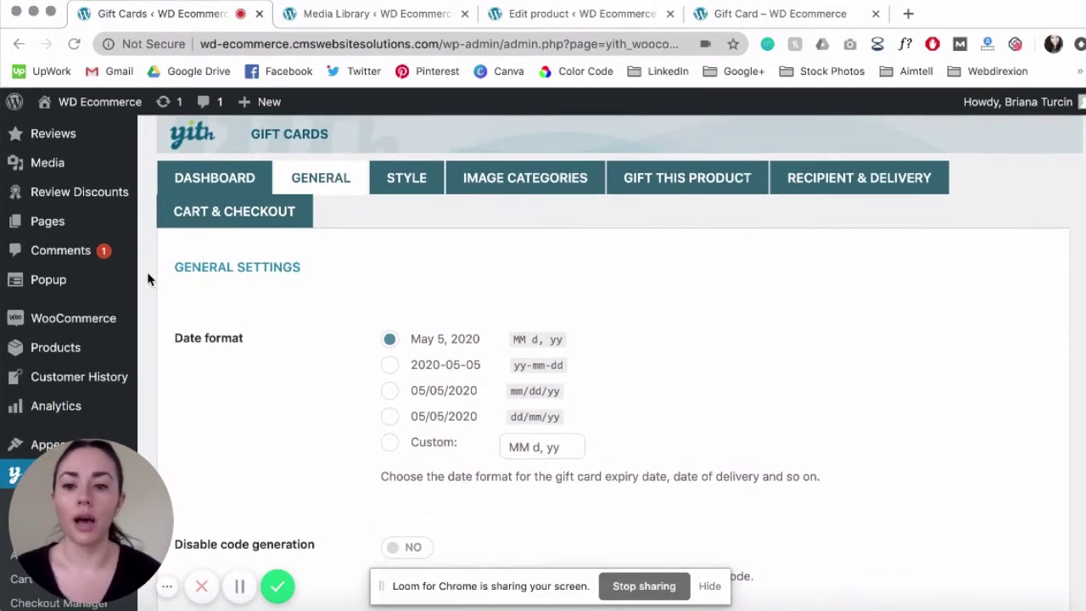
{"action": "scroll", "coordinate": [147, 271], "scroll_direction": "down", "scroll_amount": 2}
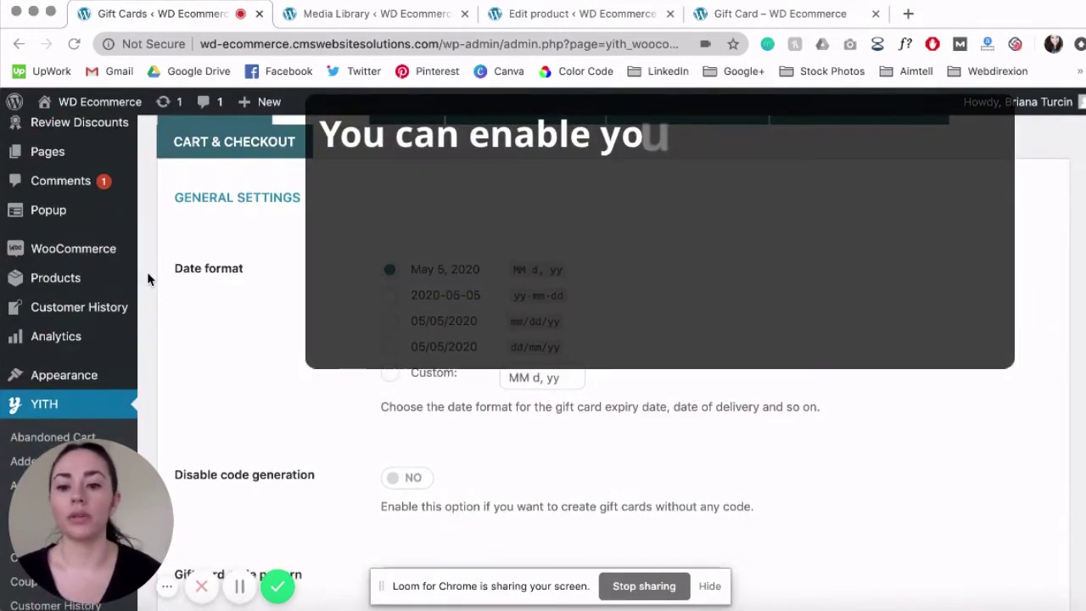
{"action": "scroll", "coordinate": [148, 272], "scroll_direction": "down", "scroll_amount": 2}
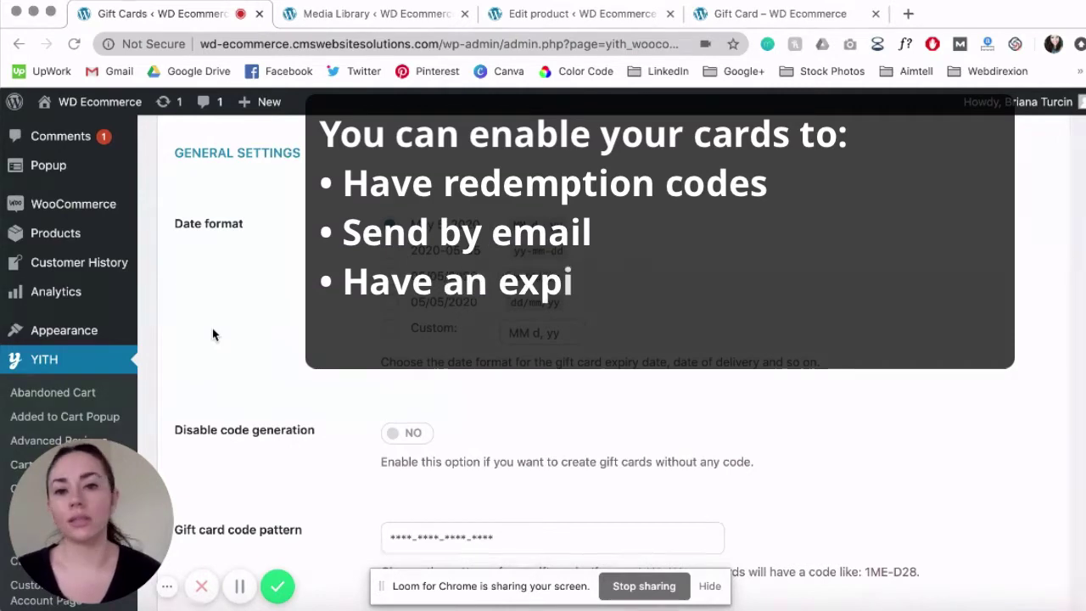
{"action": "scroll", "coordinate": [213, 334], "scroll_direction": "up", "scroll_amount": 2}
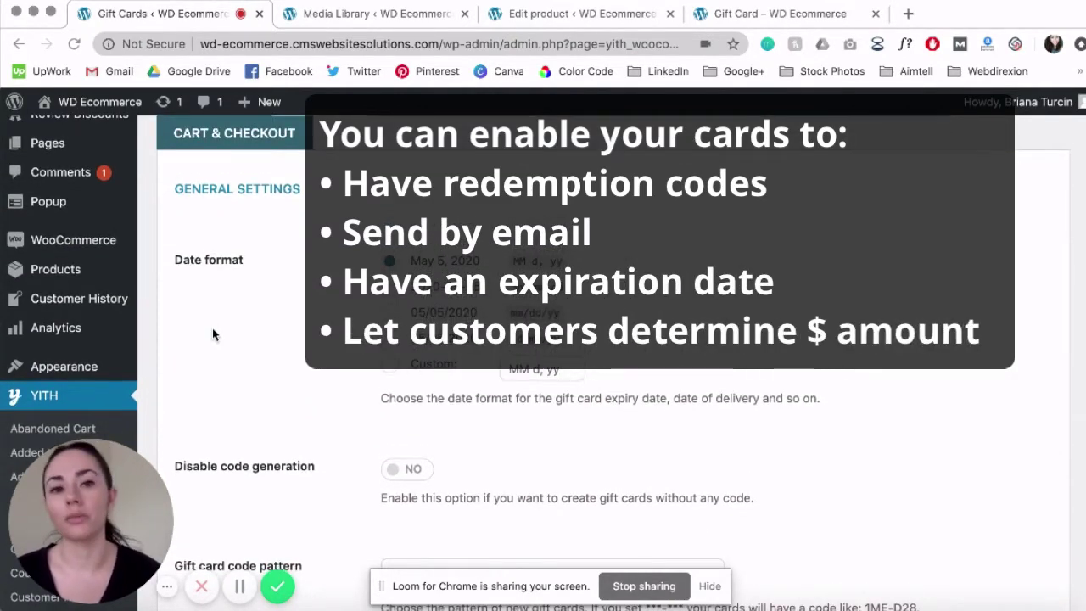
{"action": "scroll", "coordinate": [213, 334], "scroll_direction": "up", "scroll_amount": 3}
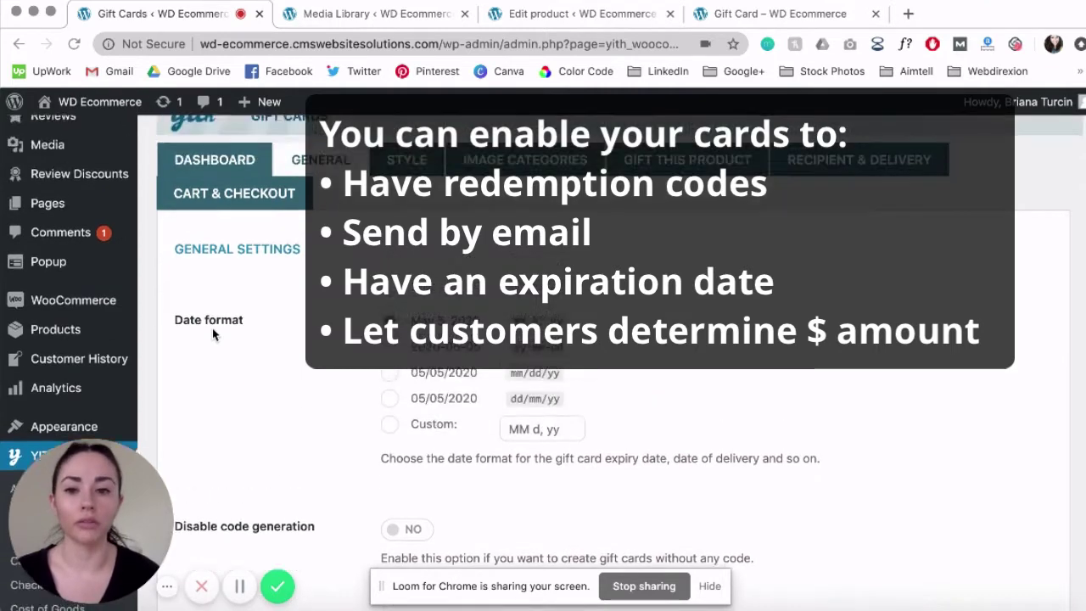
{"action": "scroll", "coordinate": [330, 305], "scroll_direction": "down", "scroll_amount": 1}
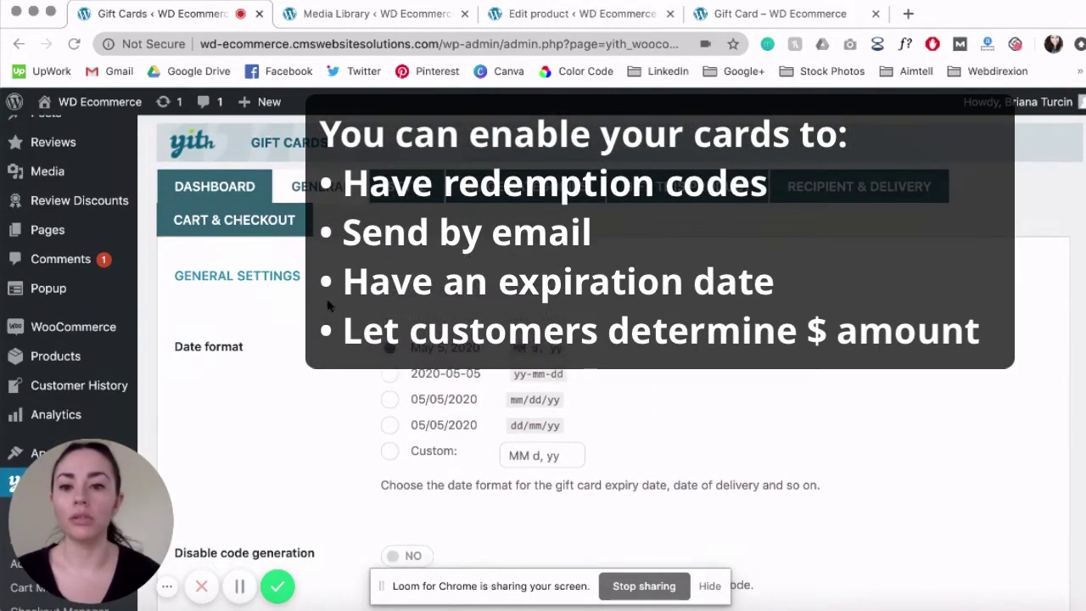
{"action": "scroll", "coordinate": [367, 307], "scroll_direction": "down", "scroll_amount": 5}
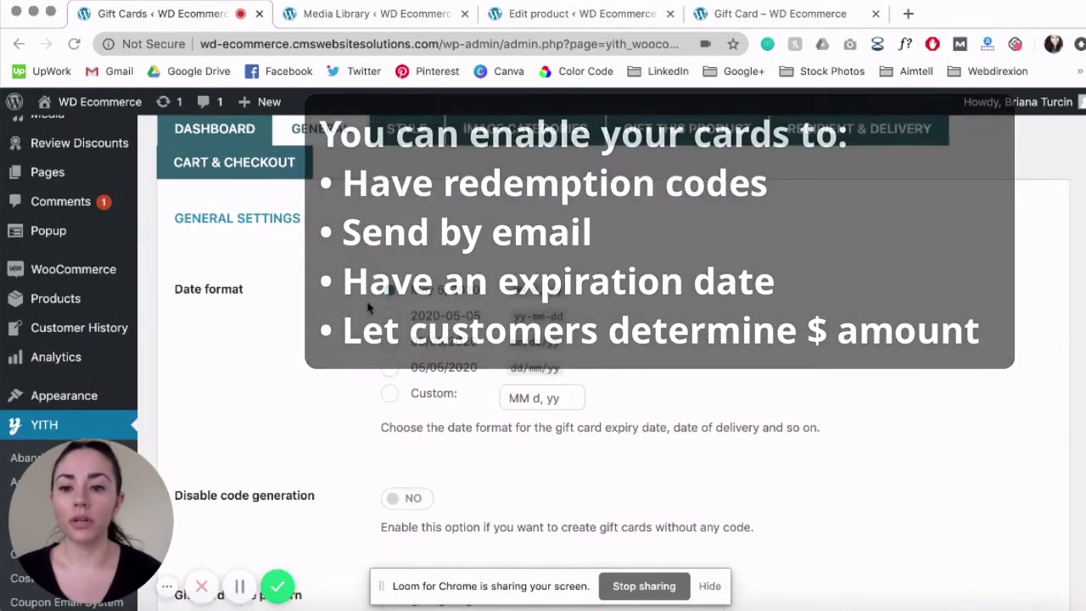
- Examine the settings for code generation, gift card code pattern, buying gift cards with gift cards, and Shop Manager access
{"action": "scroll", "coordinate": [332, 297], "scroll_direction": "down", "scroll_amount": 3}
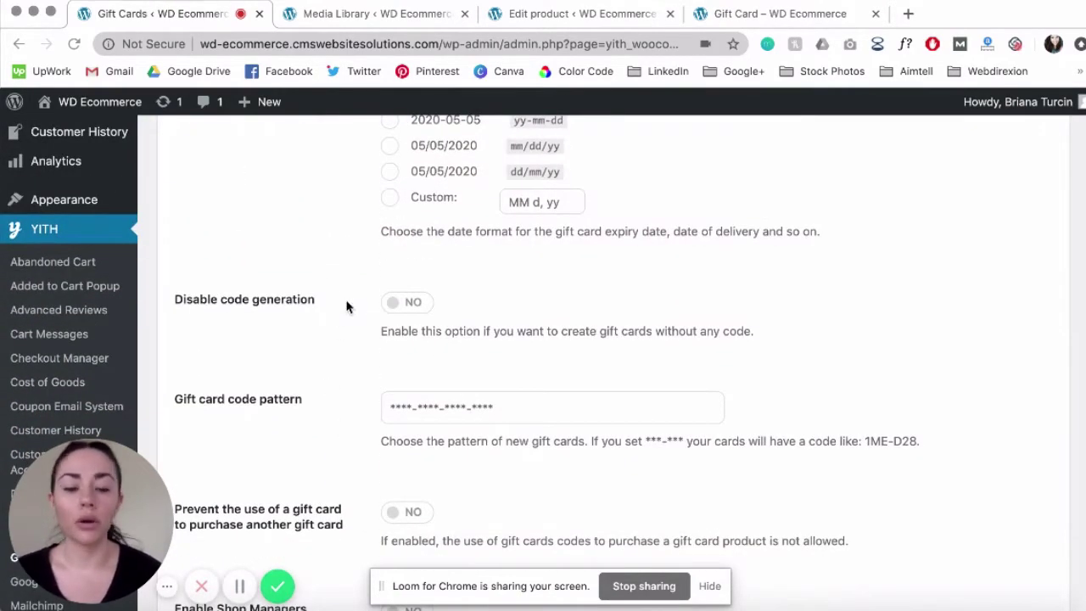
{"action": "scroll", "coordinate": [346, 306], "scroll_direction": "down", "scroll_amount": 2}
{"action": "scroll", "coordinate": [346, 306], "scroll_direction": "down", "scroll_amount": 1}
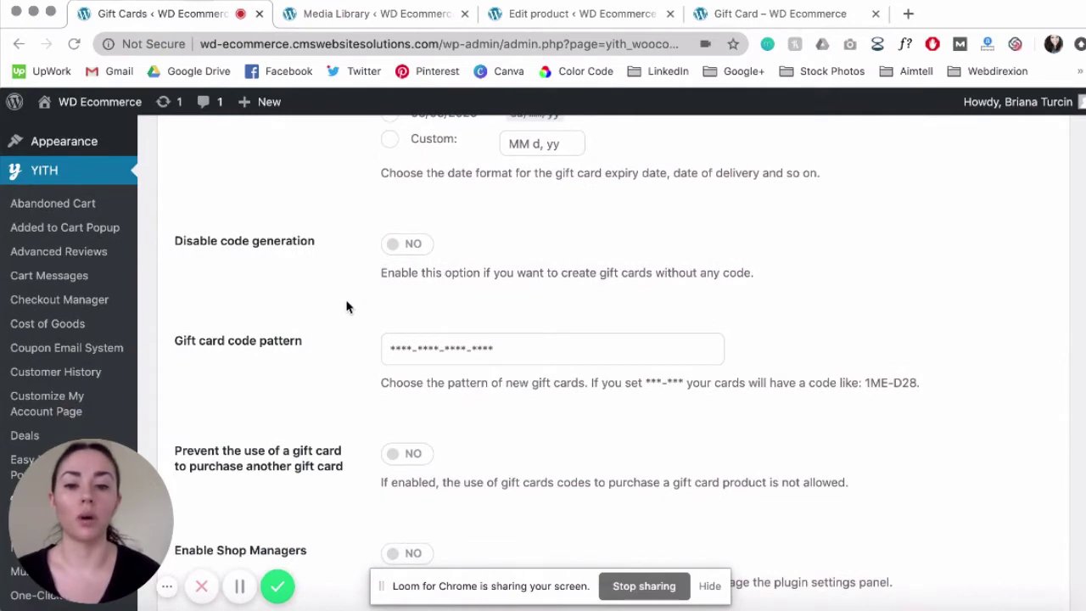
{"action": "scroll", "coordinate": [346, 306], "scroll_direction": "down", "scroll_amount": 2}
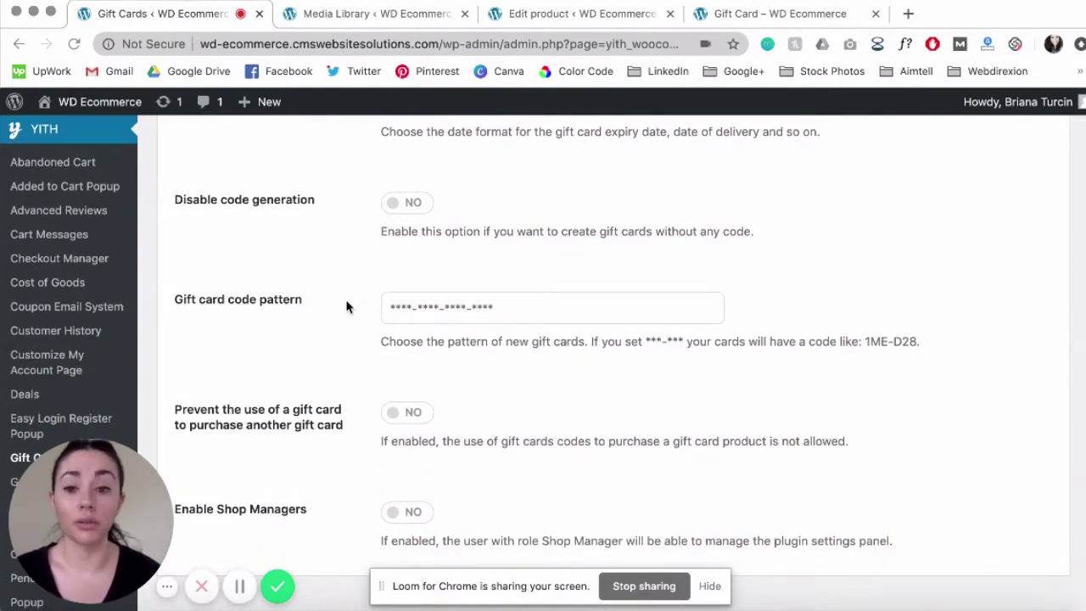
{"action": "scroll", "coordinate": [287, 279], "scroll_direction": "down", "scroll_amount": 5}
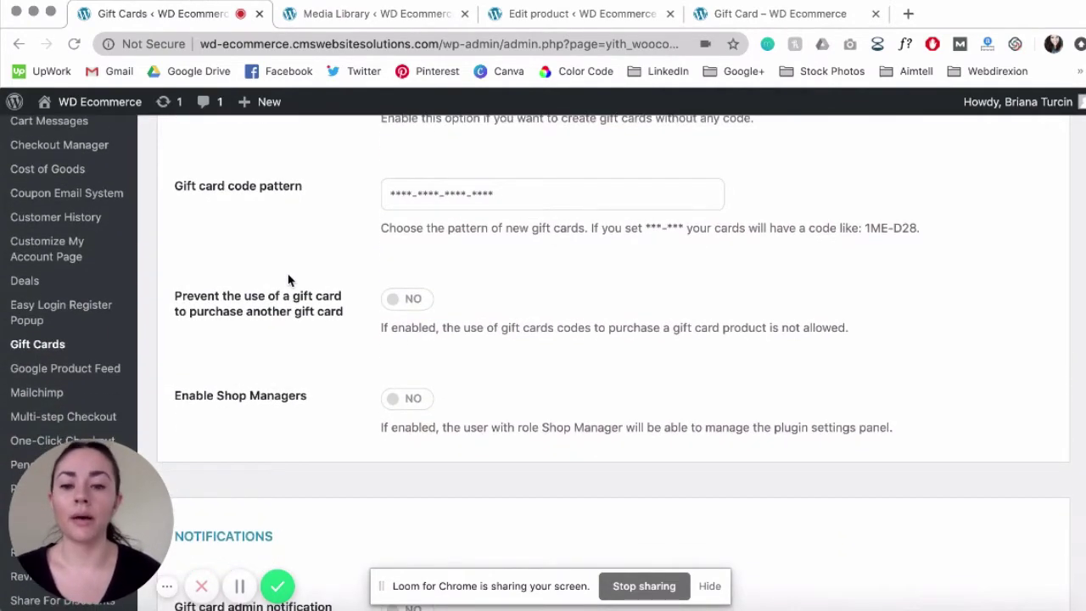
{"action": "scroll", "coordinate": [288, 280], "scroll_direction": "up", "scroll_amount": 6}
{"action": "scroll", "coordinate": [348, 416], "scroll_direction": "up", "scroll_amount": 4}
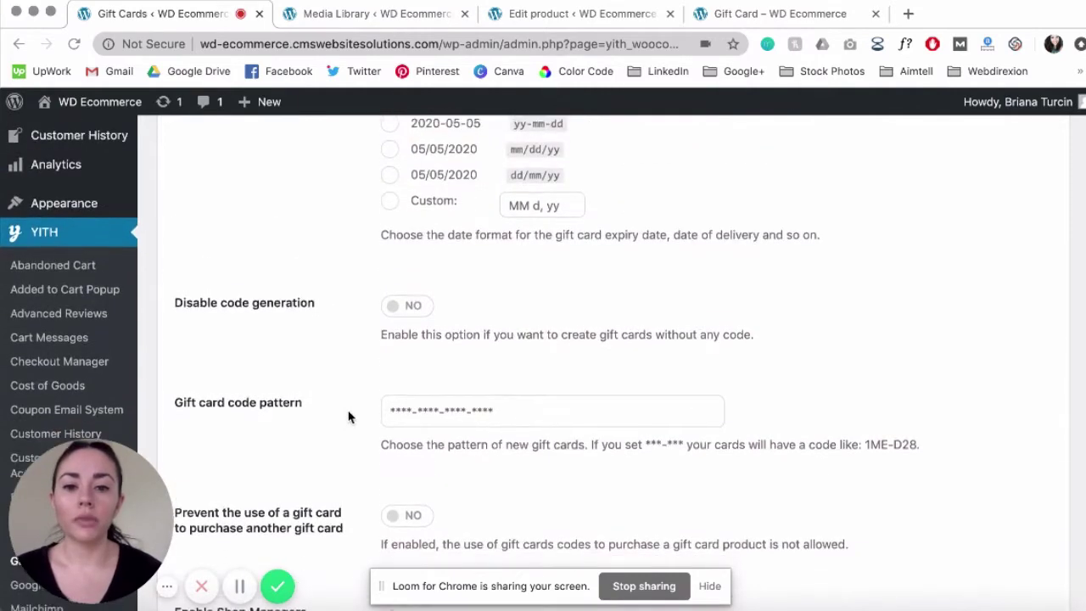
{"action": "scroll", "coordinate": [348, 416], "scroll_direction": "down", "scroll_amount": 3}
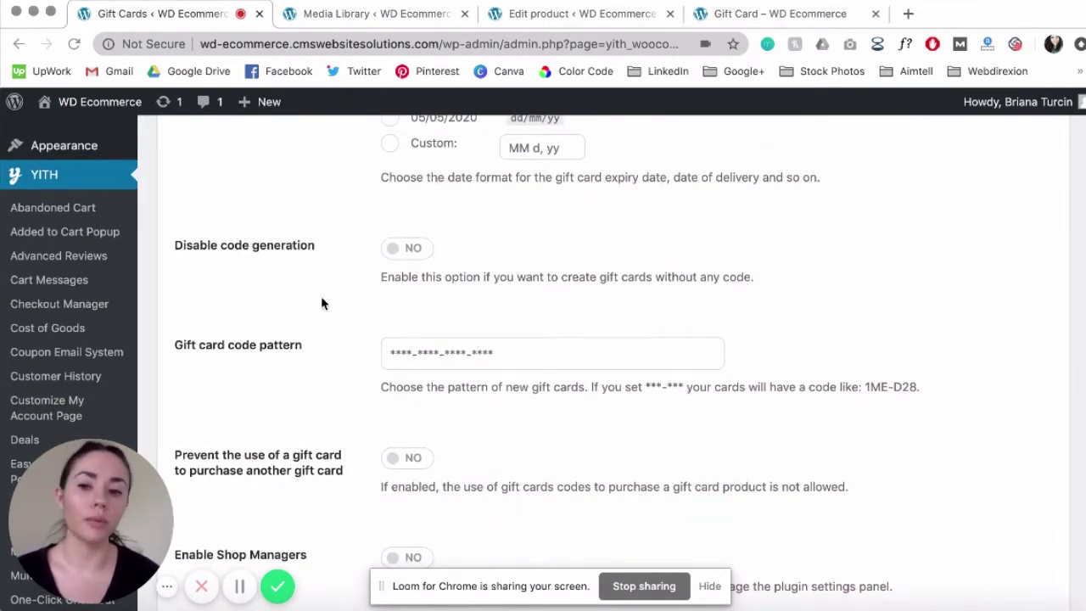
{"action": "scroll", "coordinate": [322, 301], "scroll_direction": "down", "scroll_amount": 4}
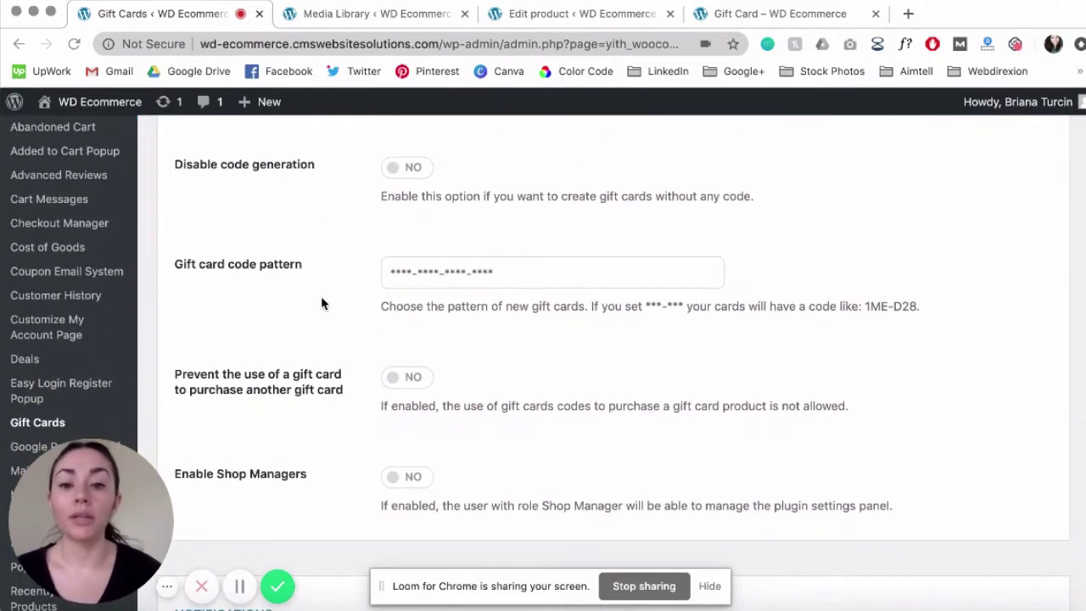
{"action": "scroll", "coordinate": [321, 301], "scroll_direction": "down", "scroll_amount": 1}
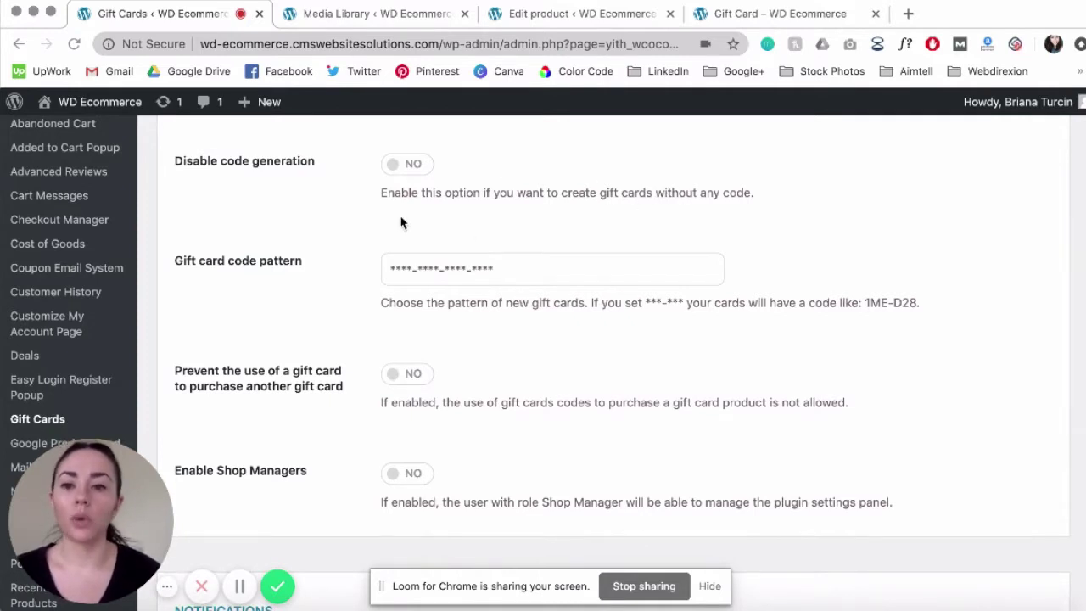
{"action": "scroll", "coordinate": [307, 192], "scroll_direction": "up", "scroll_amount": 1}
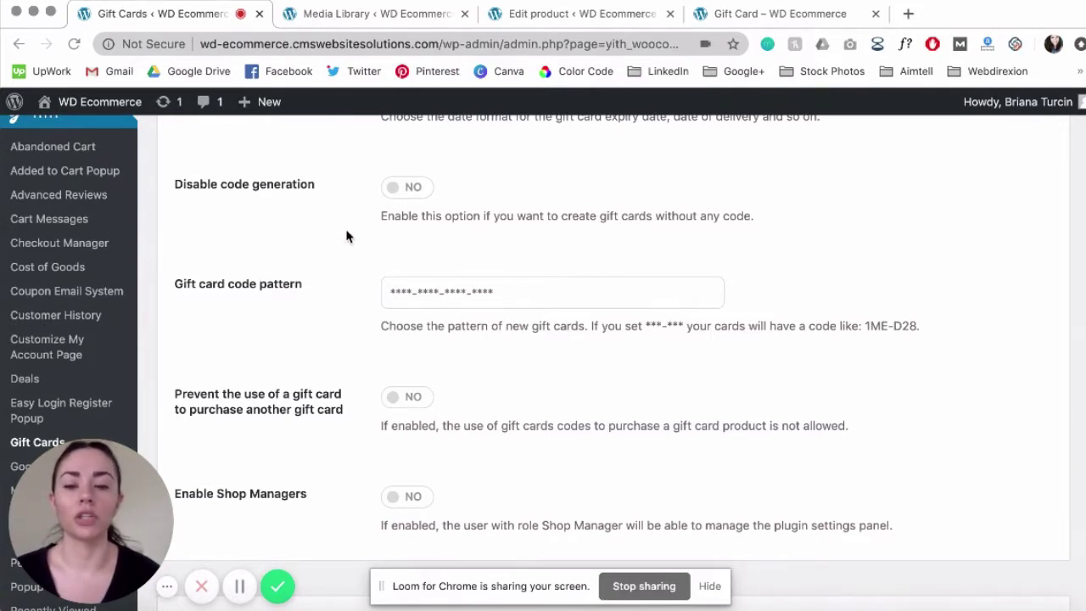
{"action": "scroll", "coordinate": [347, 236], "scroll_direction": "down", "scroll_amount": 1}
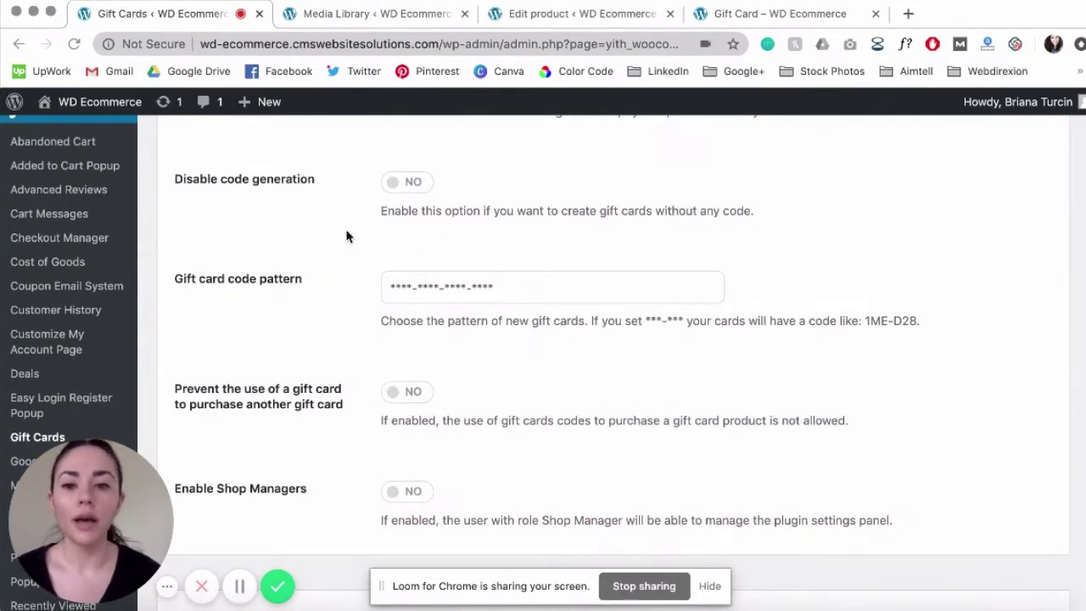
{"action": "scroll", "coordinate": [346, 236], "scroll_direction": "up", "scroll_amount": 2}
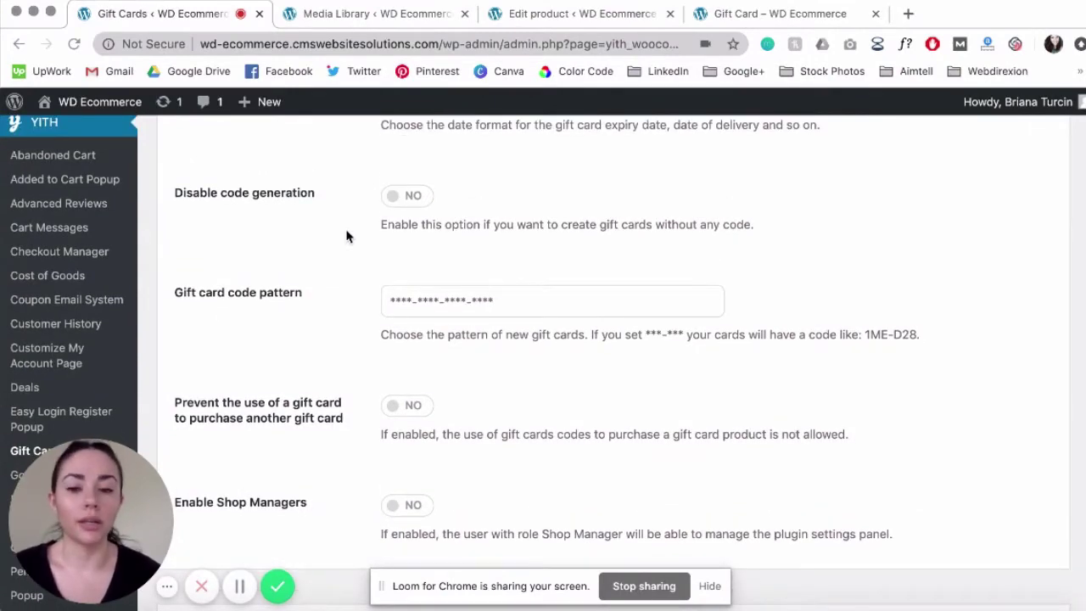
{"action": "scroll", "coordinate": [347, 235], "scroll_direction": "down", "scroll_amount": 2}
- Examine the notification settings for the gift card admin, the sender, and additional BCC emails
{"action": "scroll", "coordinate": [346, 236], "scroll_direction": "down", "scroll_amount": 10}
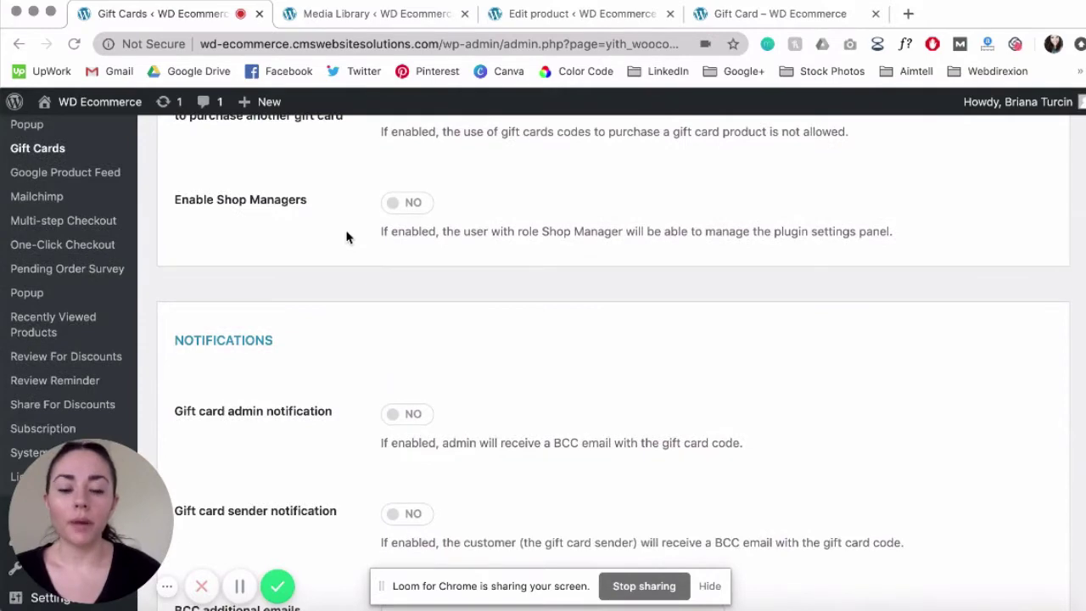
{"action": "scroll", "coordinate": [346, 237], "scroll_direction": "down", "scroll_amount": 3}
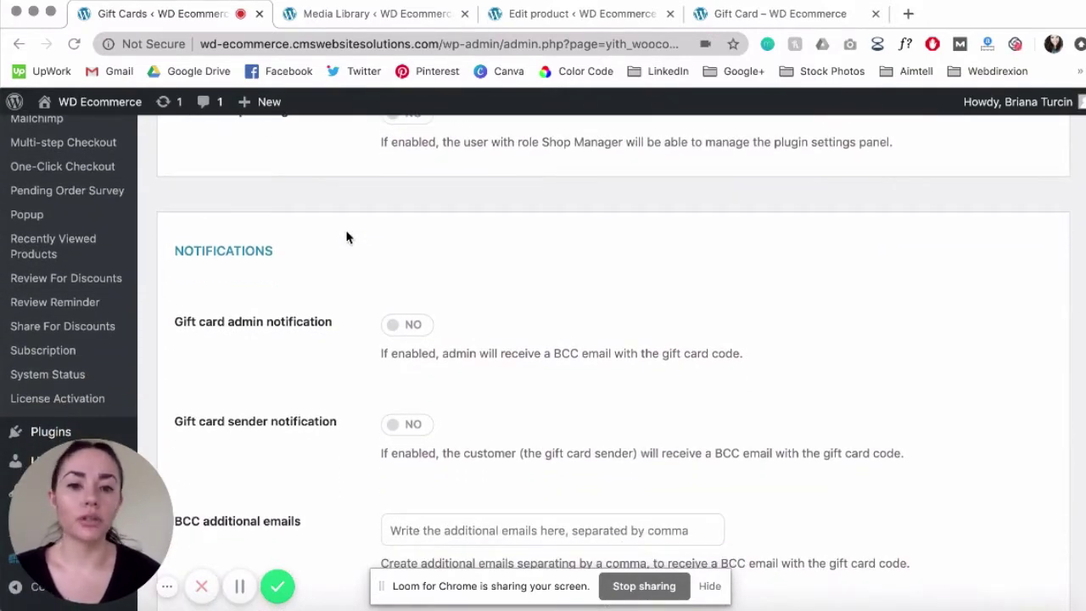
{"action": "scroll", "coordinate": [346, 237], "scroll_direction": "down", "scroll_amount": 3}
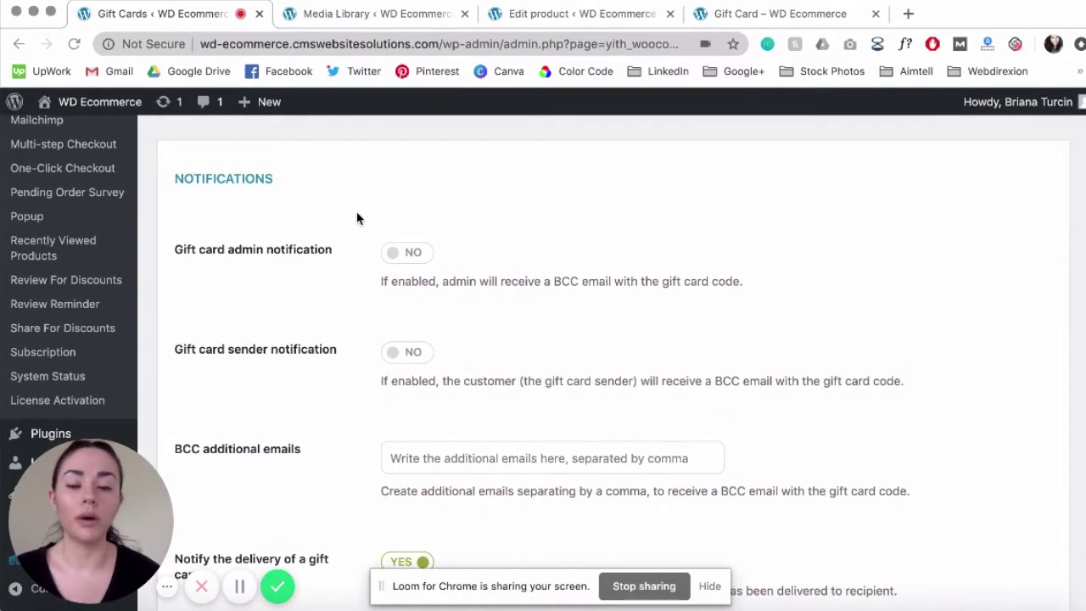
{"action": "scroll", "coordinate": [356, 219], "scroll_direction": "down", "scroll_amount": 1}
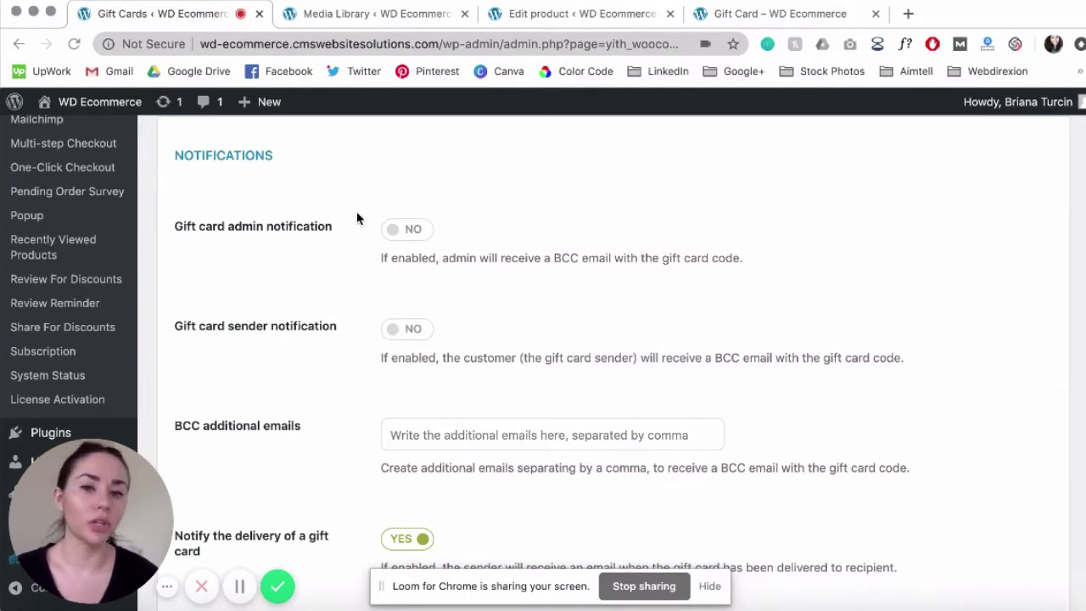
{"action": "scroll", "coordinate": [357, 219], "scroll_direction": "down", "scroll_amount": 3}
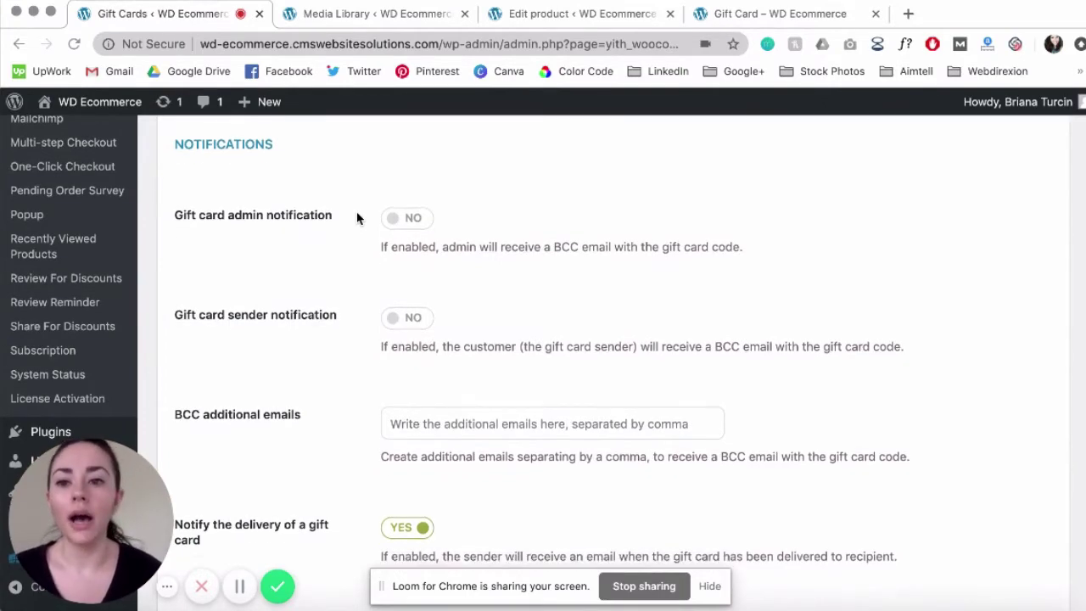
{"action": "scroll", "coordinate": [352, 203], "scroll_direction": "up", "scroll_amount": 2}
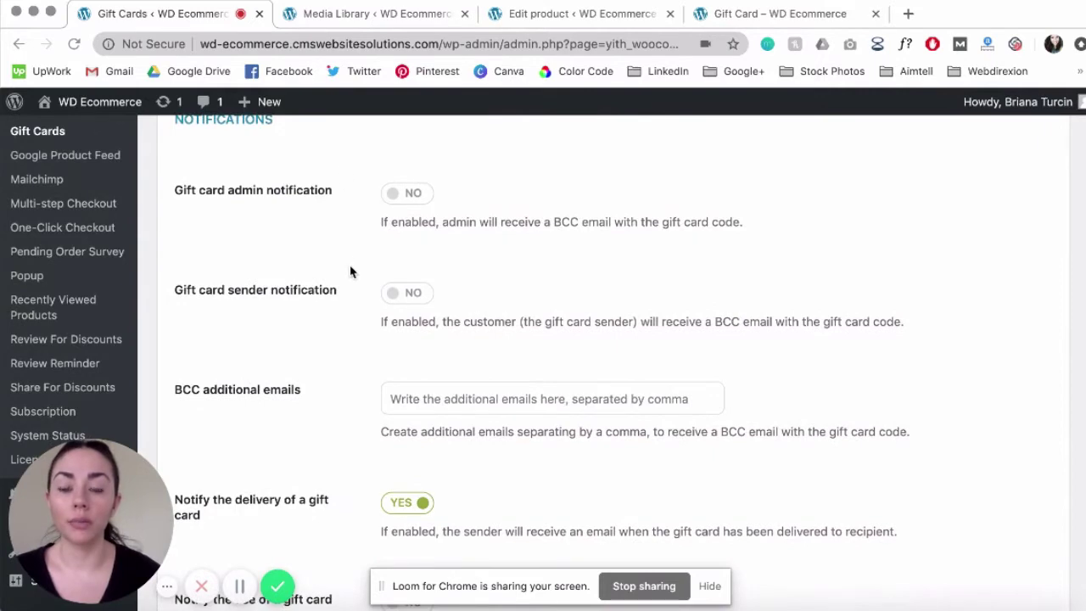
- Review the options that notify the sender of a gift card's delivery and of its use
{"action": "scroll", "coordinate": [351, 271], "scroll_direction": "down", "scroll_amount": 5}
{"action": "scroll", "coordinate": [350, 271], "scroll_direction": "down", "scroll_amount": 1}
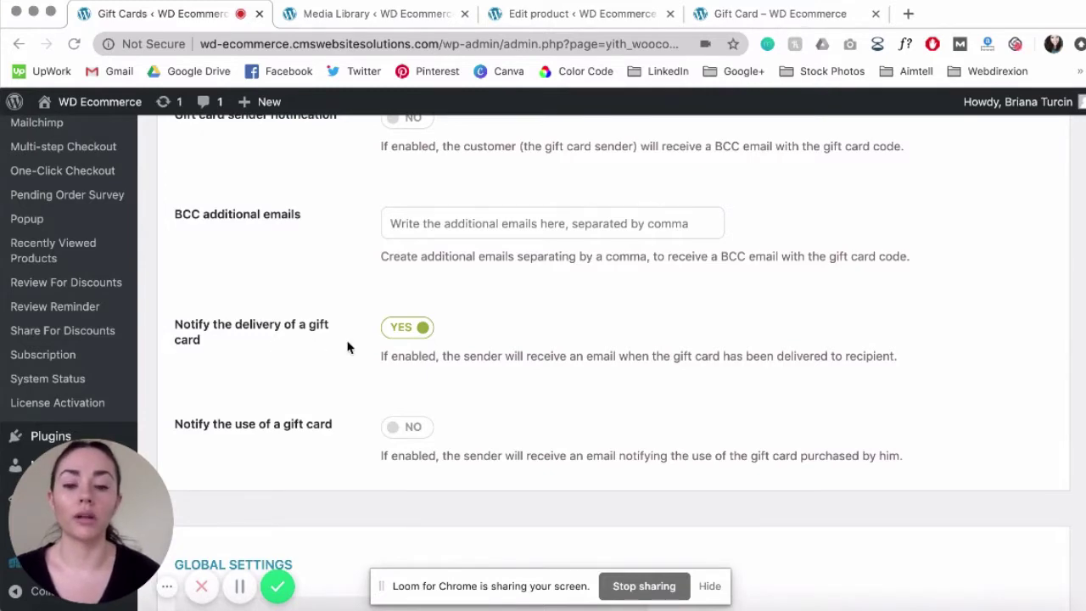
{"action": "scroll", "coordinate": [365, 343], "scroll_direction": "up", "scroll_amount": 1}
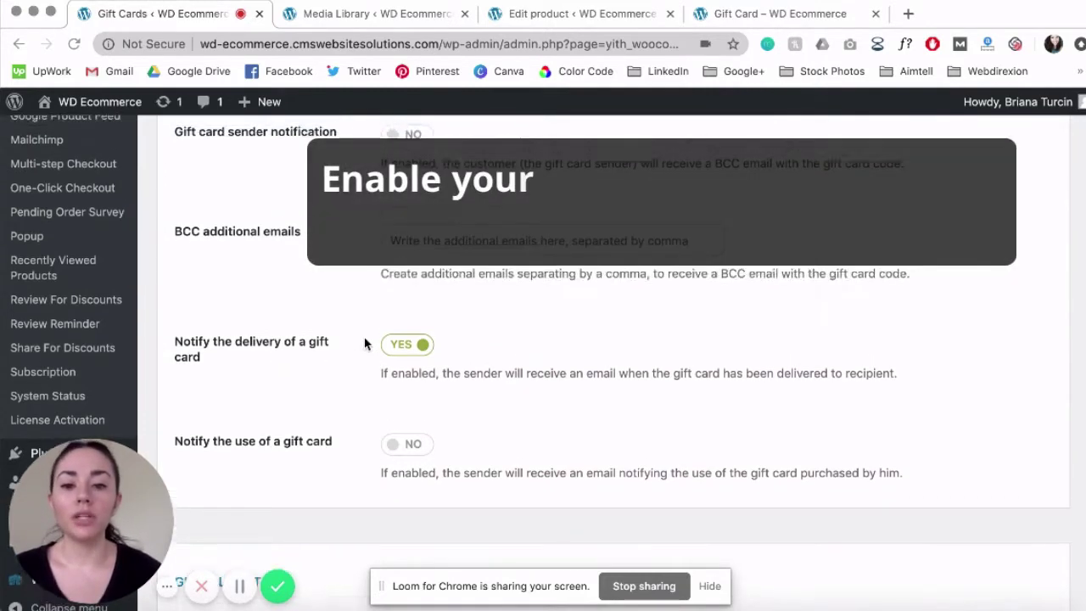
{"action": "scroll", "coordinate": [365, 342], "scroll_direction": "down", "scroll_amount": 1}
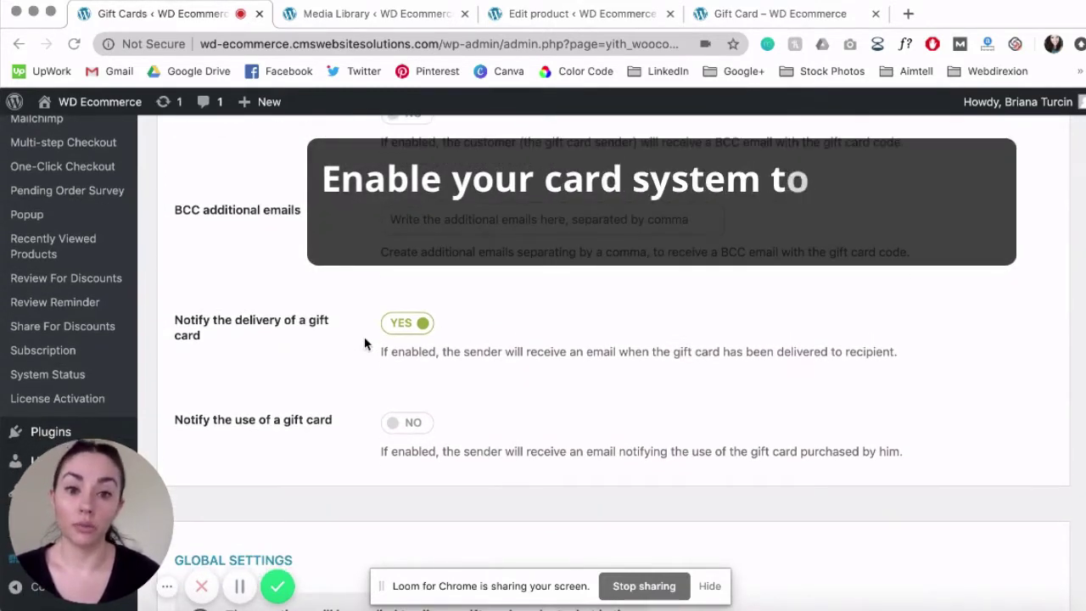
{"action": "scroll", "coordinate": [365, 343], "scroll_direction": "down", "scroll_amount": 1}
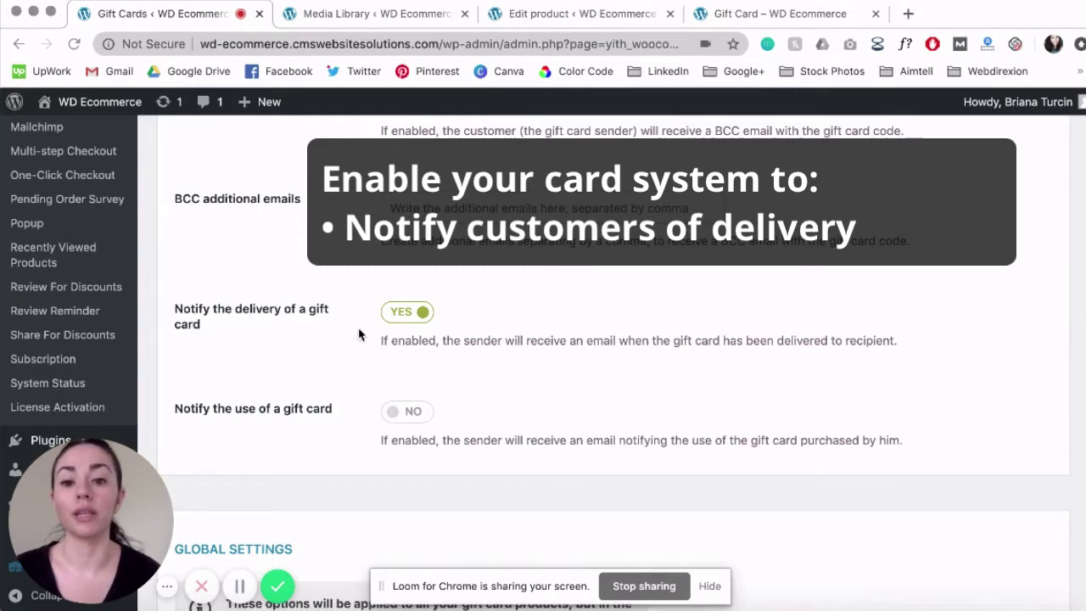
{"action": "scroll", "coordinate": [359, 335], "scroll_direction": "down", "scroll_amount": 1}
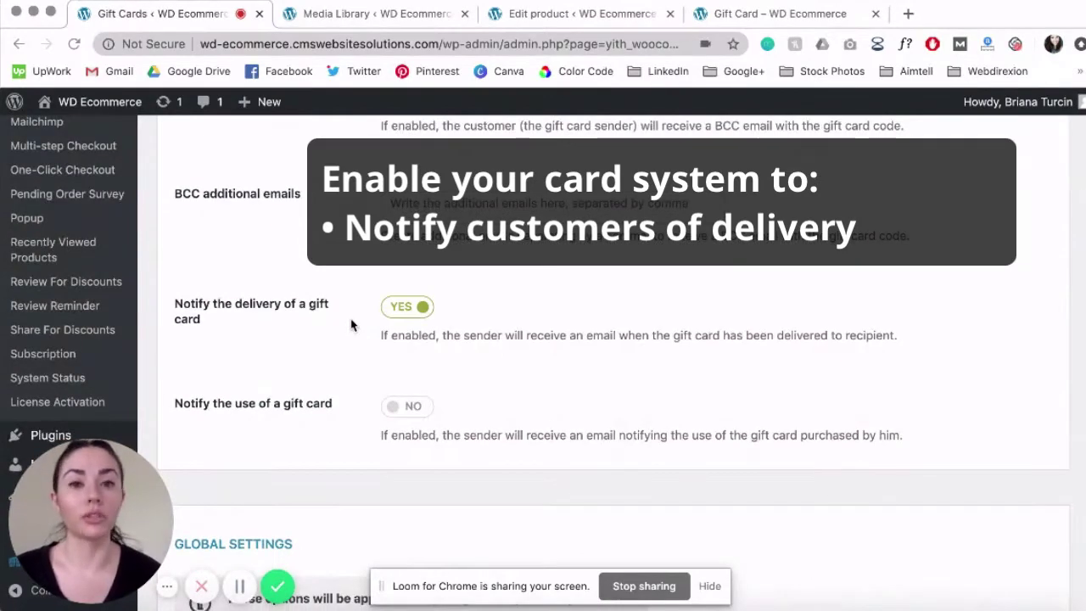
{"action": "scroll", "coordinate": [353, 325], "scroll_direction": "down", "scroll_amount": 3}
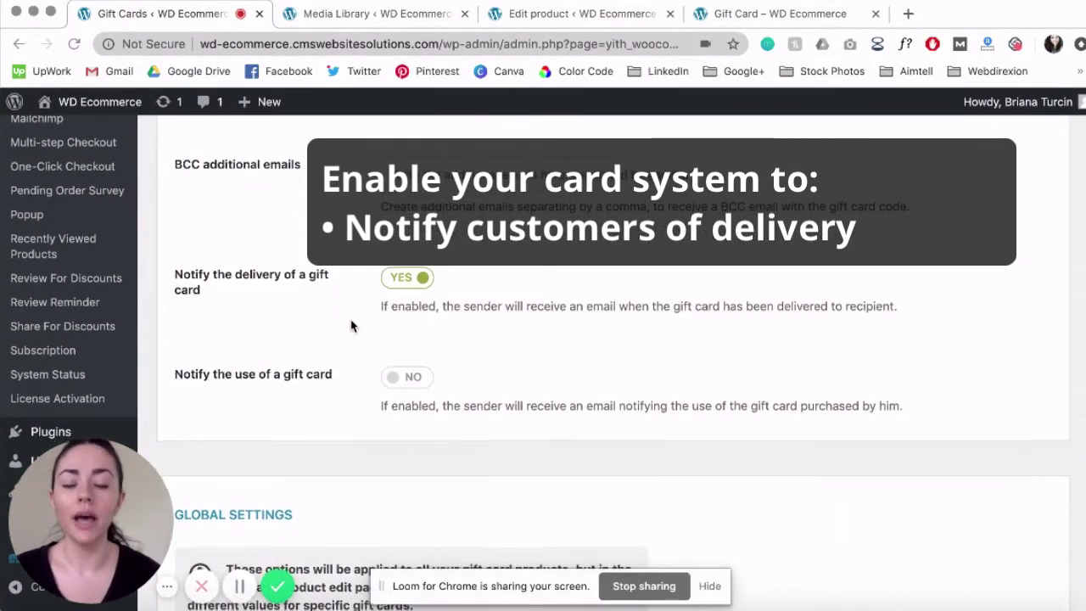
{"action": "scroll", "coordinate": [352, 325], "scroll_direction": "down", "scroll_amount": 2}
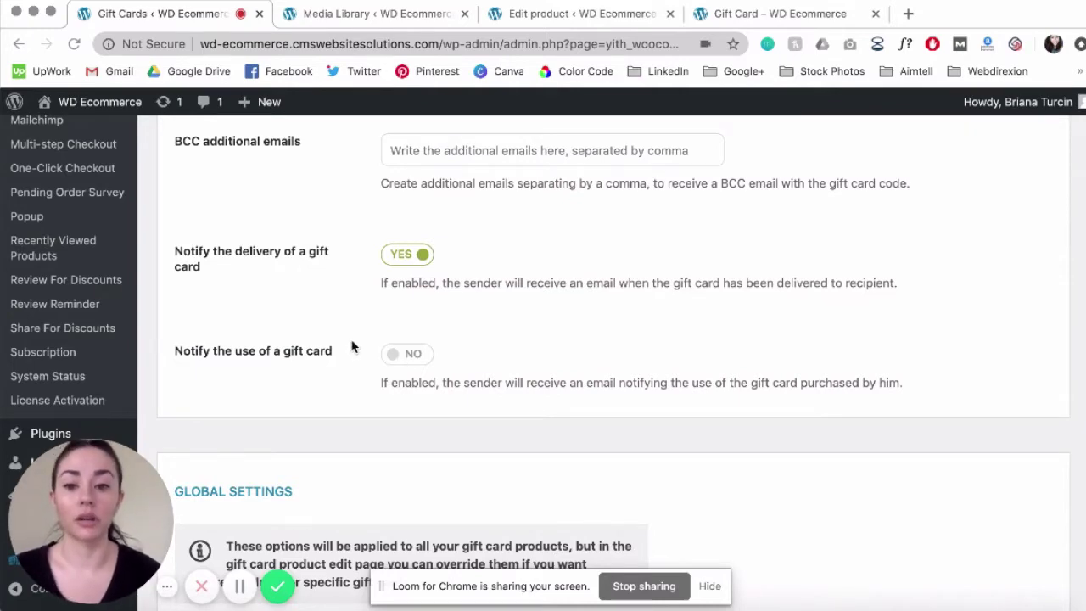
- Read the Global Settings note on options for all gift card products and how individual products can override them
{"action": "scroll", "coordinate": [353, 346], "scroll_direction": "down", "scroll_amount": 1}
{"action": "scroll", "coordinate": [353, 346], "scroll_direction": "down", "scroll_amount": 2}
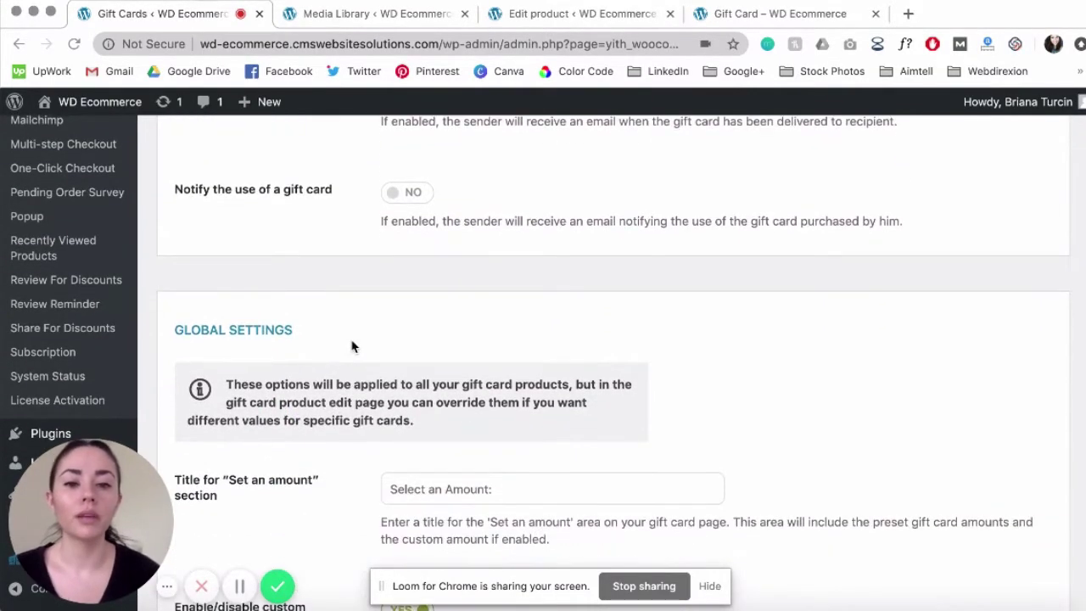
{"action": "scroll", "coordinate": [353, 347], "scroll_direction": "down", "scroll_amount": 4}
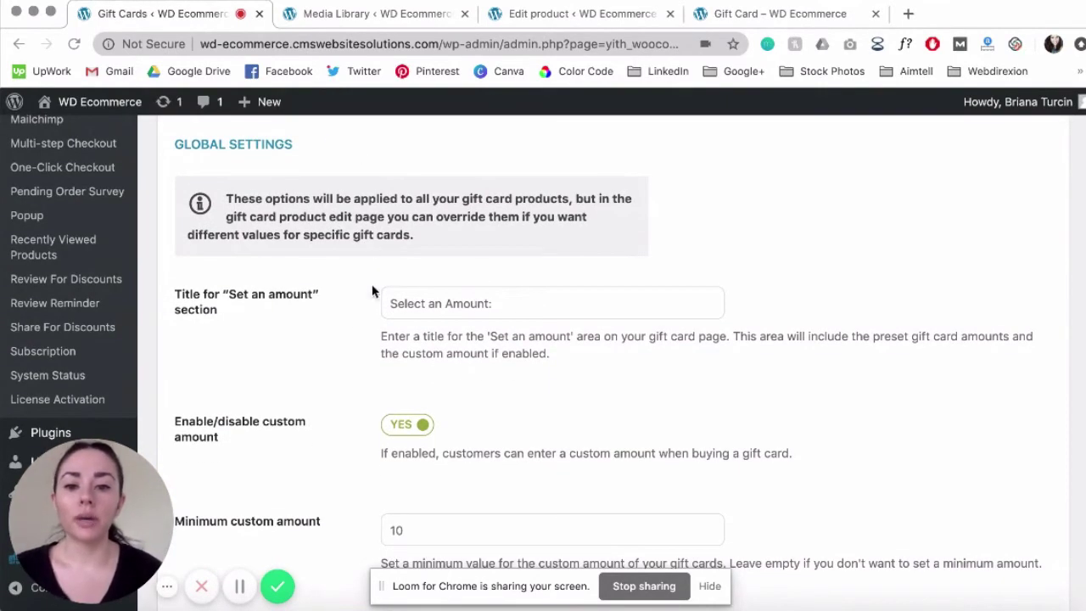
{"action": "scroll", "coordinate": [365, 329], "scroll_direction": "down", "scroll_amount": 1}
{"action": "scroll", "coordinate": [364, 329], "scroll_direction": "up", "scroll_amount": 2}
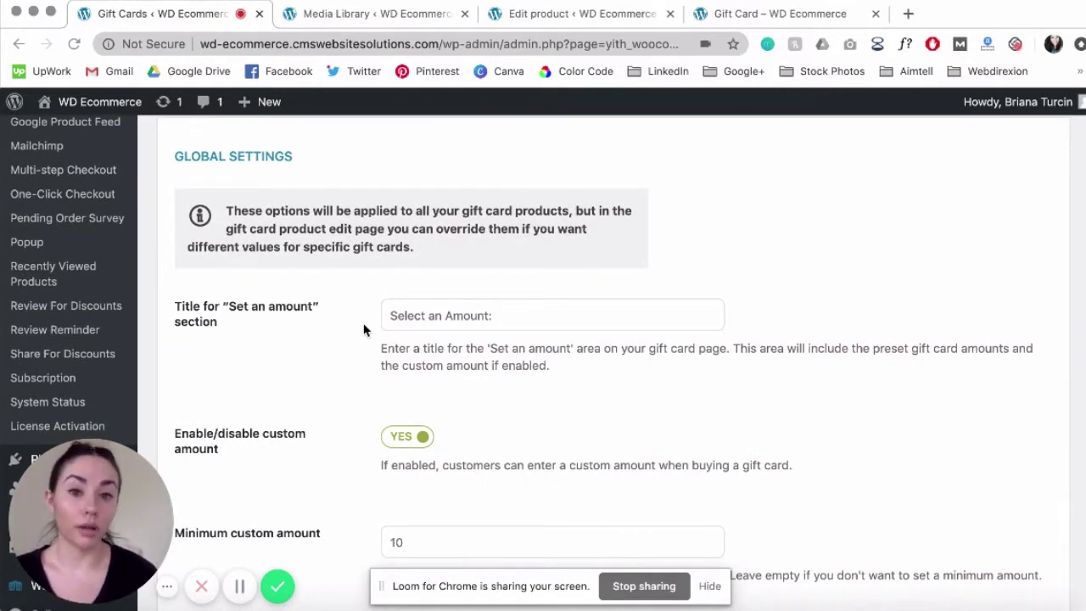
{"action": "scroll", "coordinate": [364, 329], "scroll_direction": "down", "scroll_amount": 1}
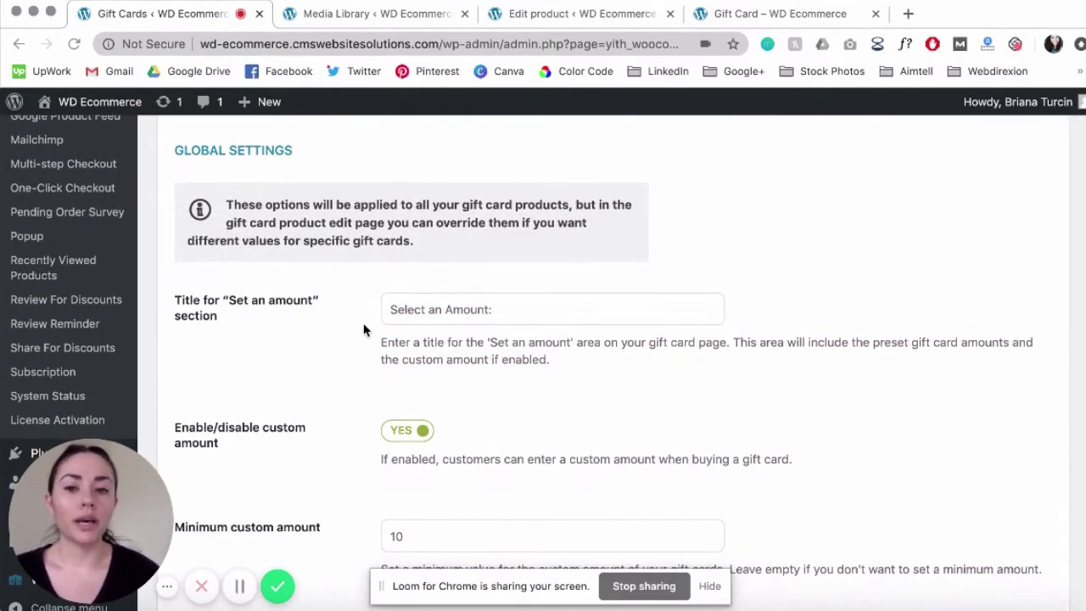
{"action": "scroll", "coordinate": [364, 329], "scroll_direction": "down", "scroll_amount": 1}
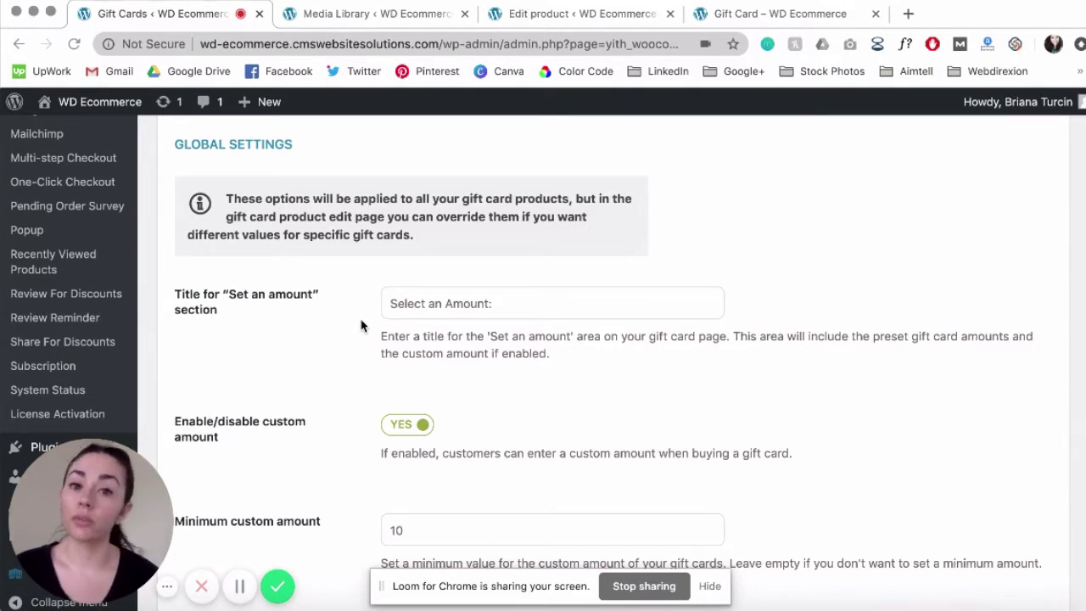
{"action": "scroll", "coordinate": [361, 325], "scroll_direction": "down", "scroll_amount": 1}
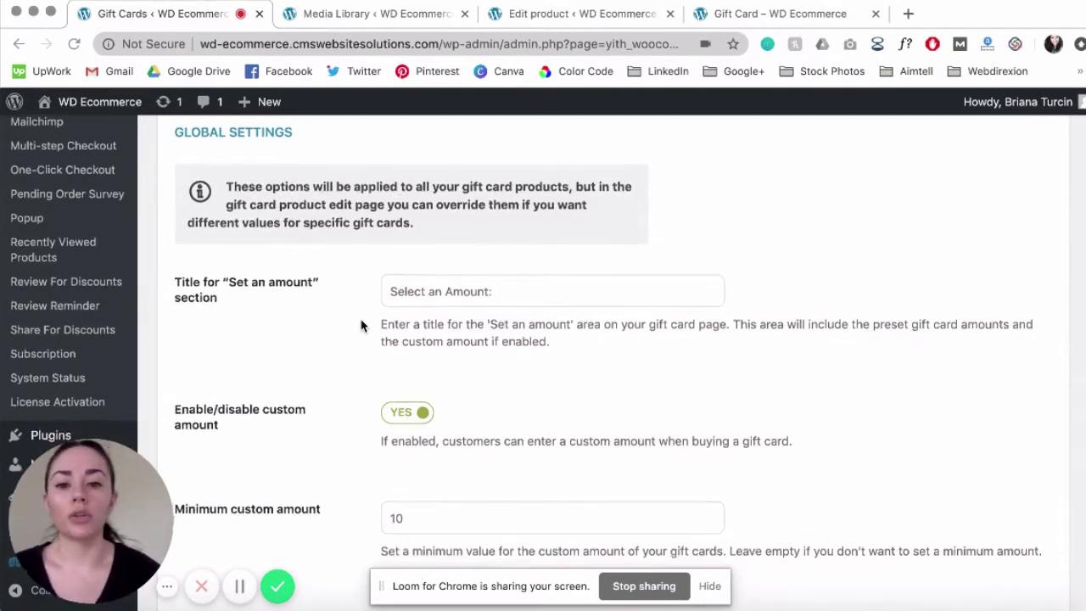
{"action": "scroll", "coordinate": [363, 323], "scroll_direction": "up", "scroll_amount": 1}
{"action": "scroll", "coordinate": [348, 319], "scroll_direction": "down", "scroll_amount": 1}
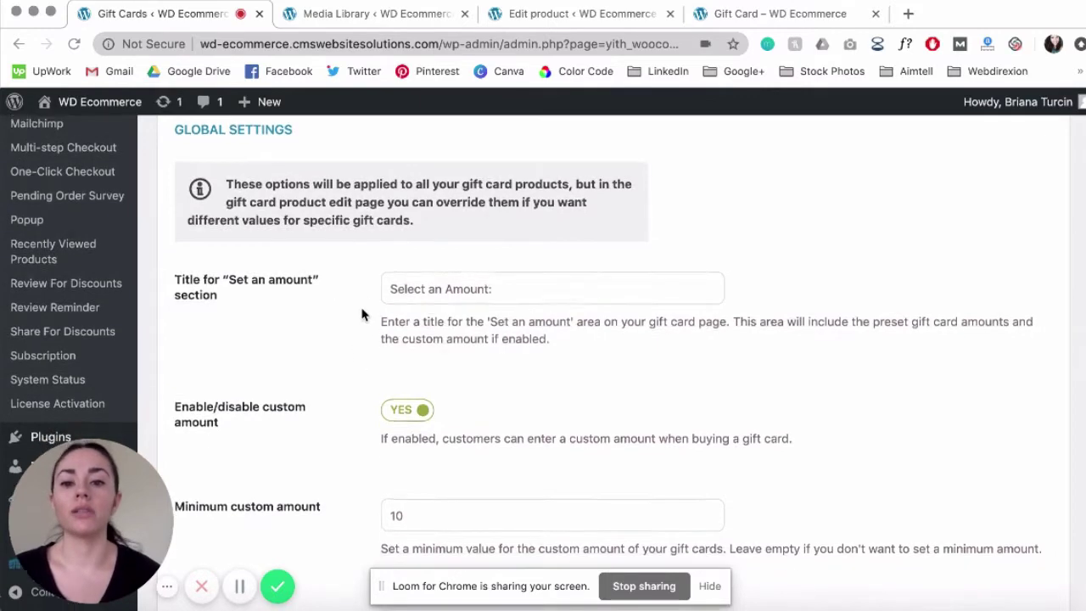
{"action": "scroll", "coordinate": [362, 315], "scroll_direction": "up", "scroll_amount": 1}
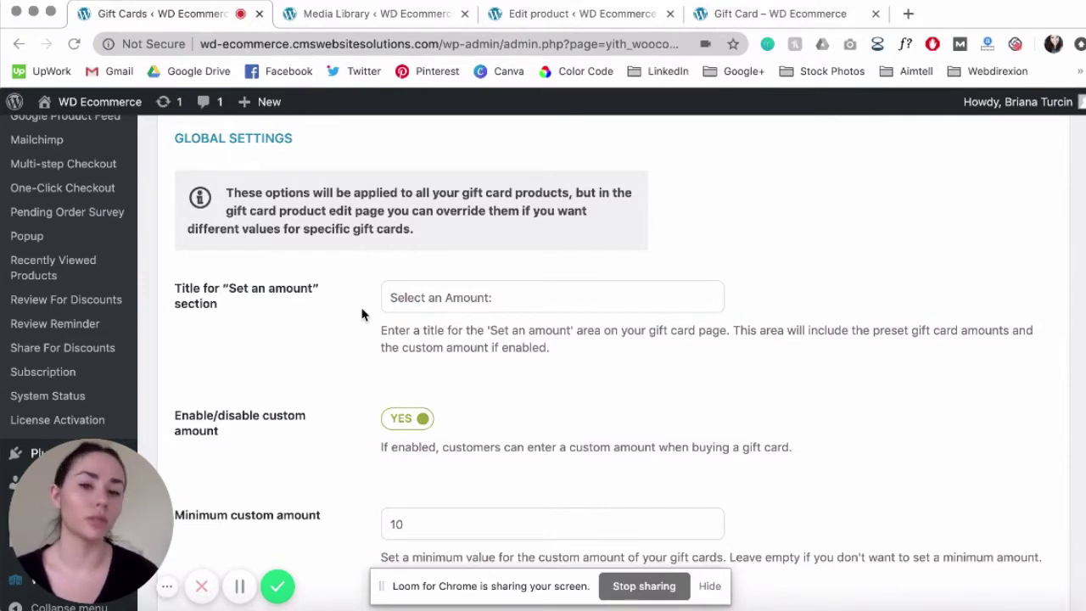
- Examine the title setting for the "Set an amount" section and the option that lets customers enter a custom amount
{"action": "scroll", "coordinate": [361, 315], "scroll_direction": "down", "scroll_amount": 2}
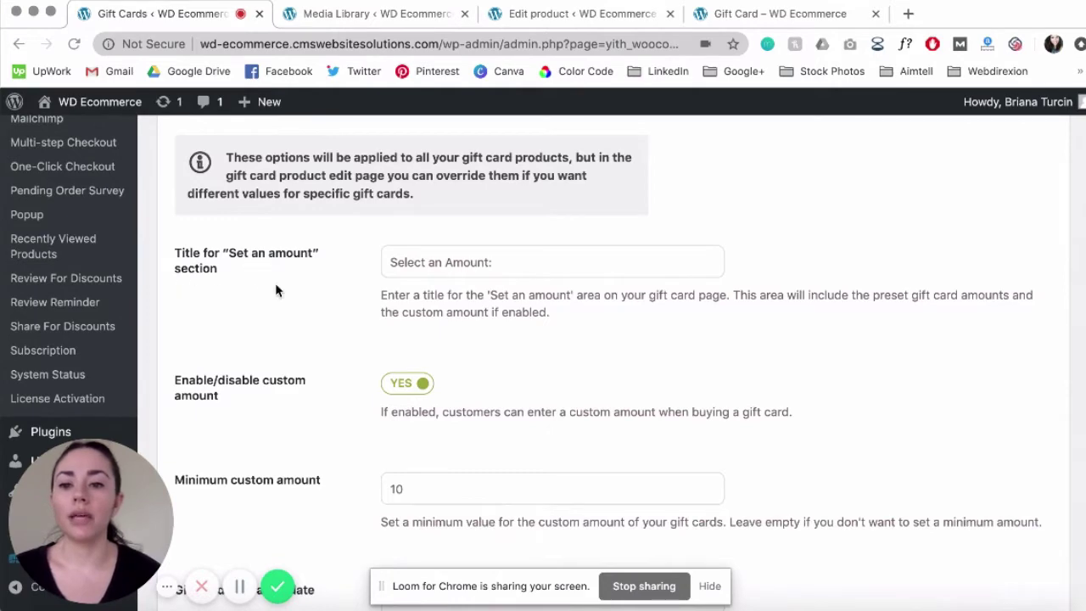
{"action": "scroll", "coordinate": [346, 268], "scroll_direction": "down", "scroll_amount": 1}
{"action": "scroll", "coordinate": [367, 265], "scroll_direction": "down", "scroll_amount": 1}
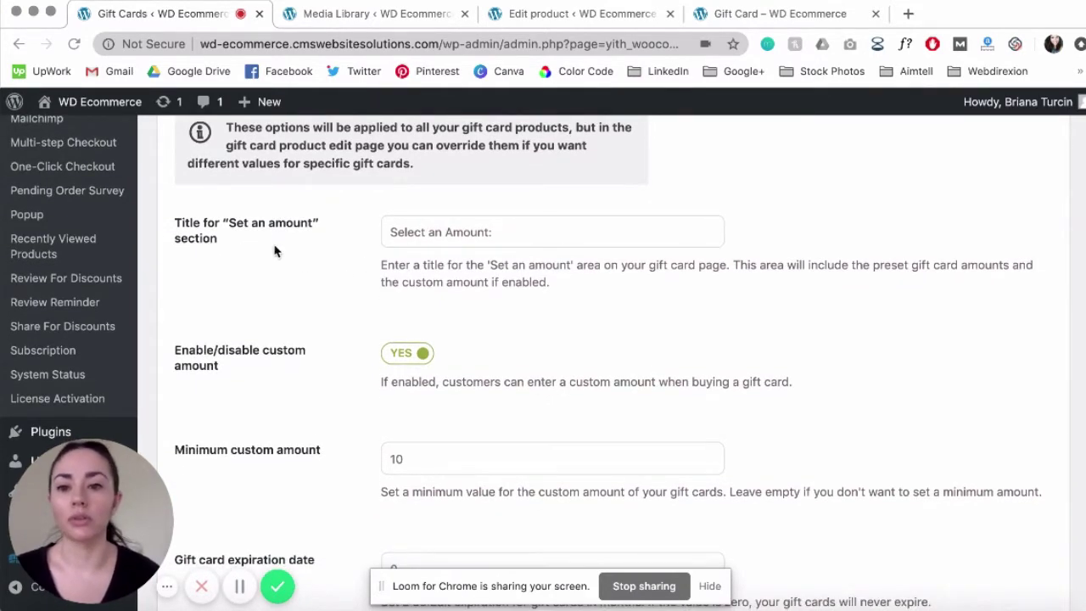
{"action": "scroll", "coordinate": [339, 286], "scroll_direction": "down", "scroll_amount": 1}
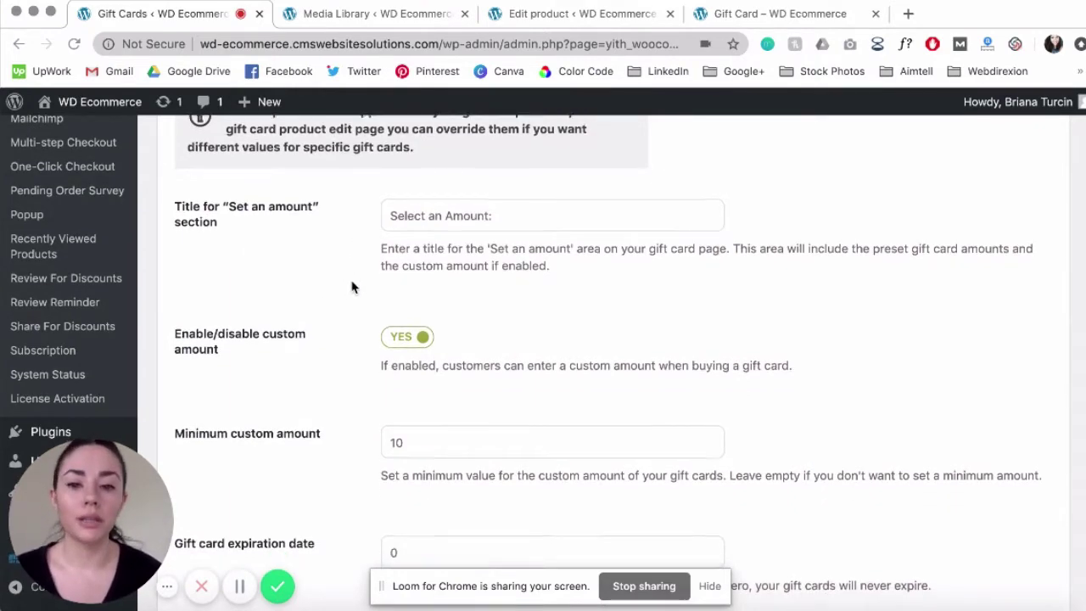
{"action": "scroll", "coordinate": [353, 286], "scroll_direction": "down", "scroll_amount": 1}
{"action": "scroll", "coordinate": [353, 287], "scroll_direction": "up", "scroll_amount": 2}
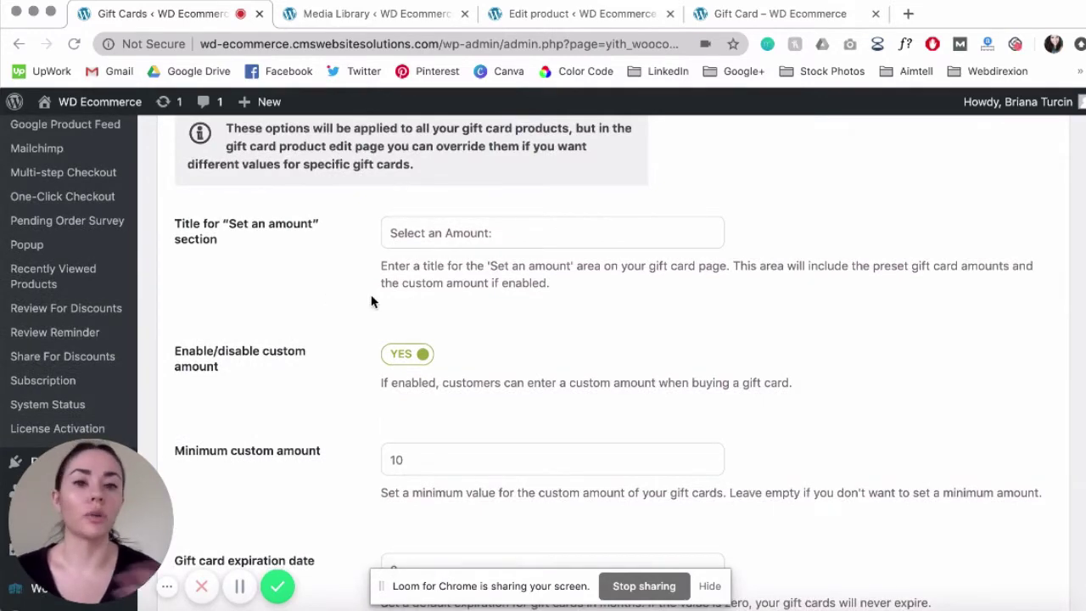
{"action": "scroll", "coordinate": [357, 280], "scroll_direction": "down", "scroll_amount": 4}
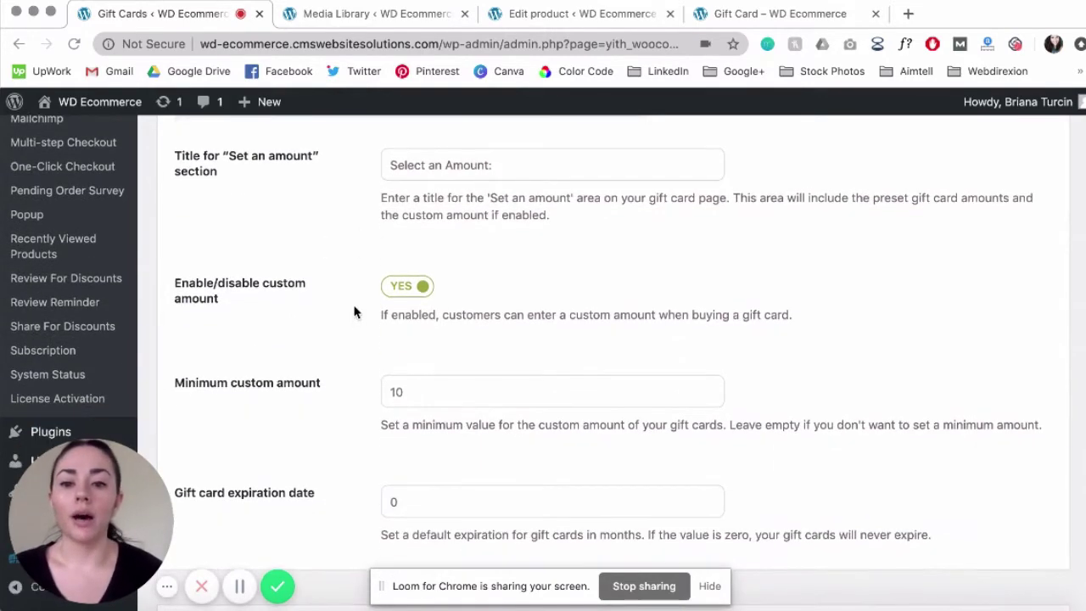
{"action": "scroll", "coordinate": [370, 297], "scroll_direction": "up", "scroll_amount": 1}
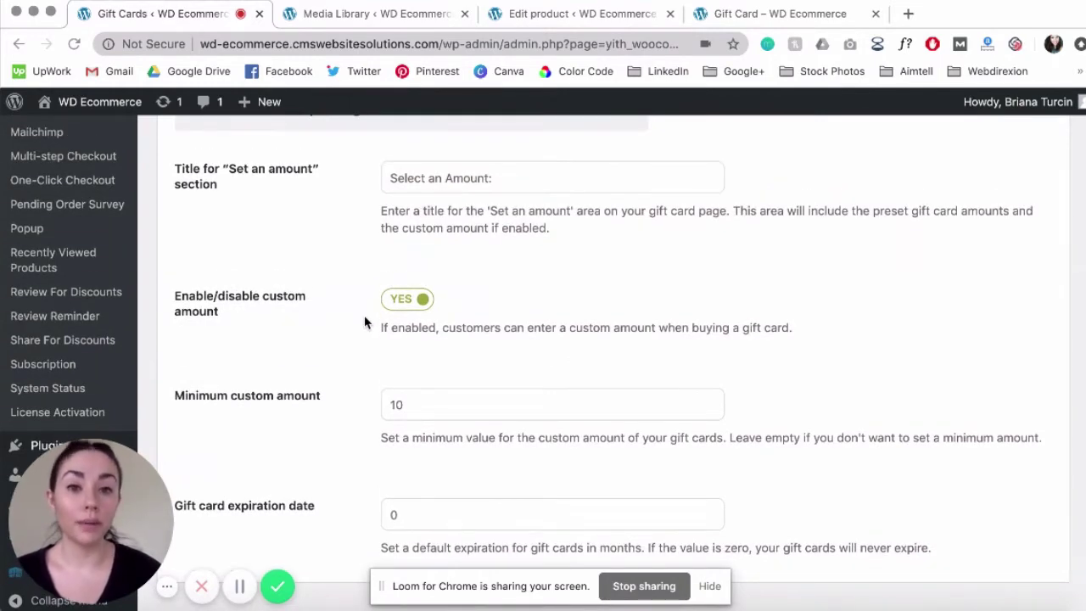
{"action": "scroll", "coordinate": [364, 317], "scroll_direction": "down", "scroll_amount": 1}
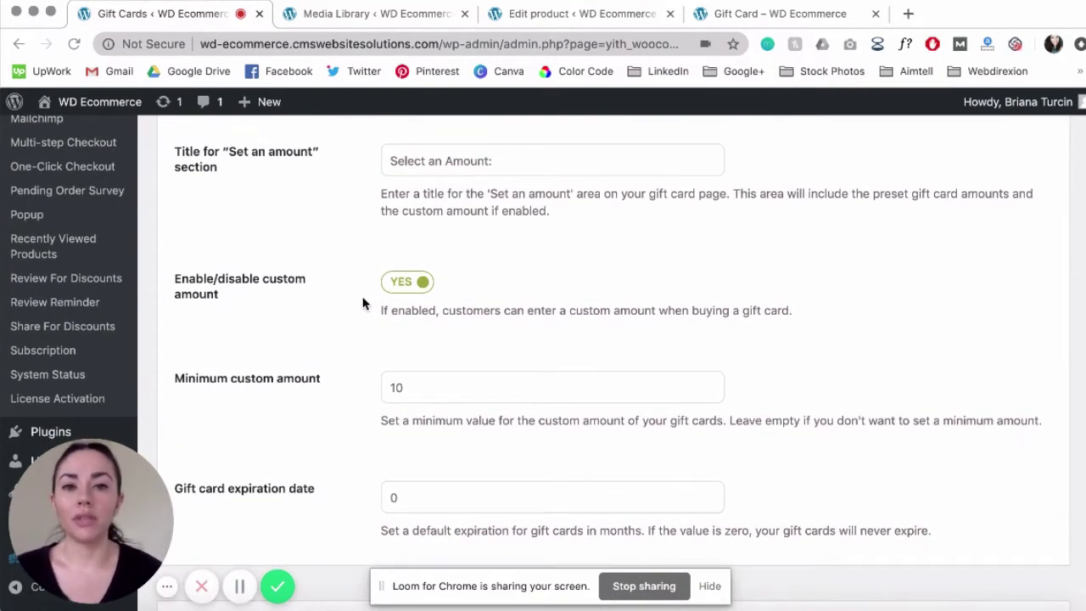
{"action": "scroll", "coordinate": [362, 303], "scroll_direction": "down", "scroll_amount": 1}
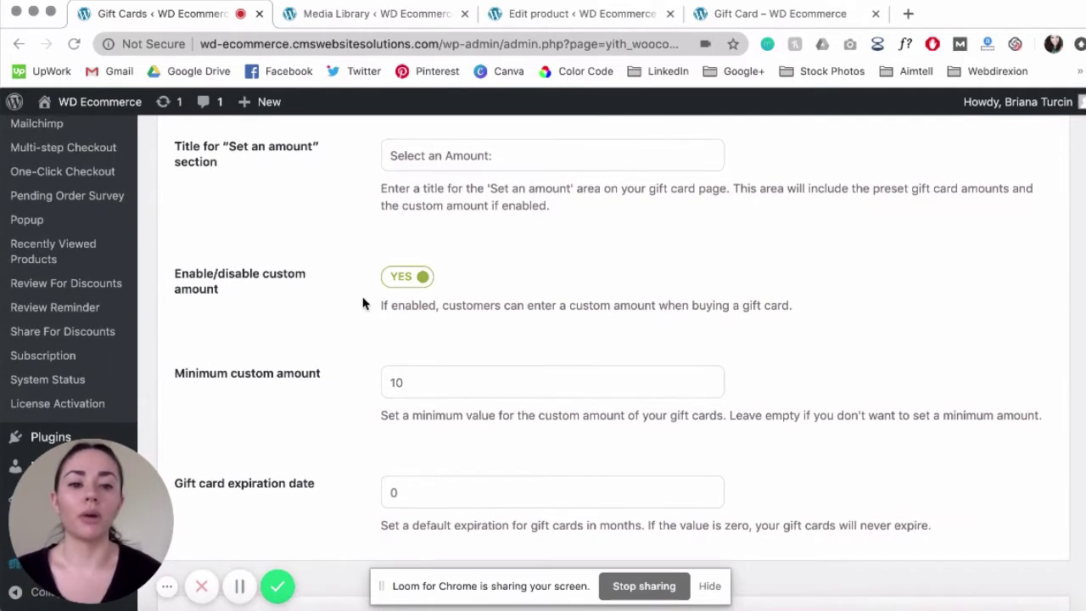
{"action": "scroll", "coordinate": [362, 303], "scroll_direction": "down", "scroll_amount": 1}
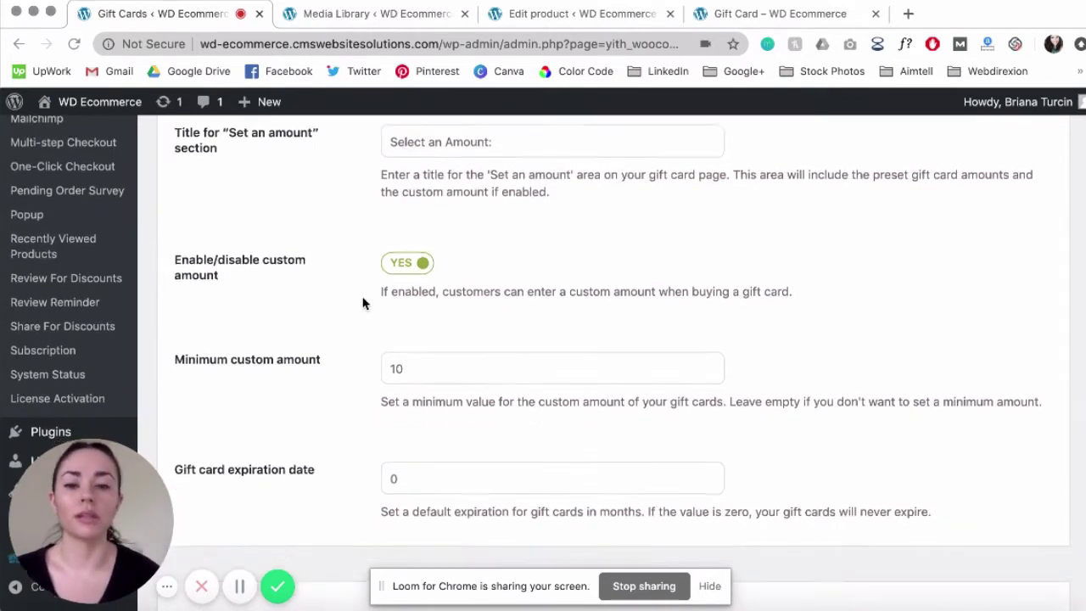
- Review the minimum custom amount and the default gift card expiration date settings
{"action": "scroll", "coordinate": [363, 303], "scroll_direction": "up", "scroll_amount": 2}
{"action": "scroll", "coordinate": [362, 303], "scroll_direction": "down", "scroll_amount": 3}
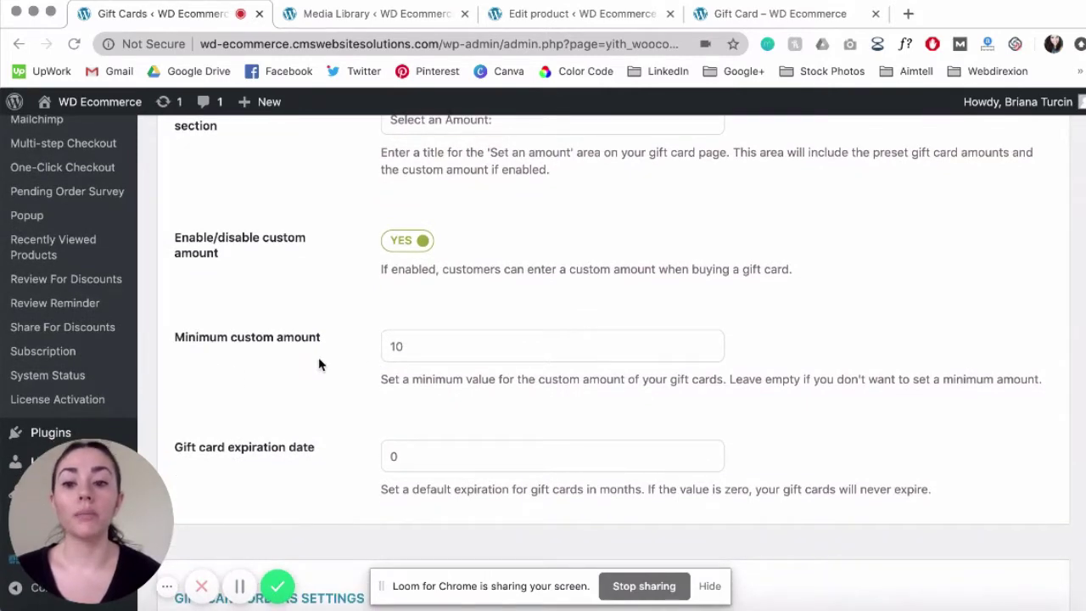
{"action": "scroll", "coordinate": [348, 359], "scroll_direction": "down", "scroll_amount": 1}
{"action": "scroll", "coordinate": [353, 354], "scroll_direction": "up", "scroll_amount": 1}
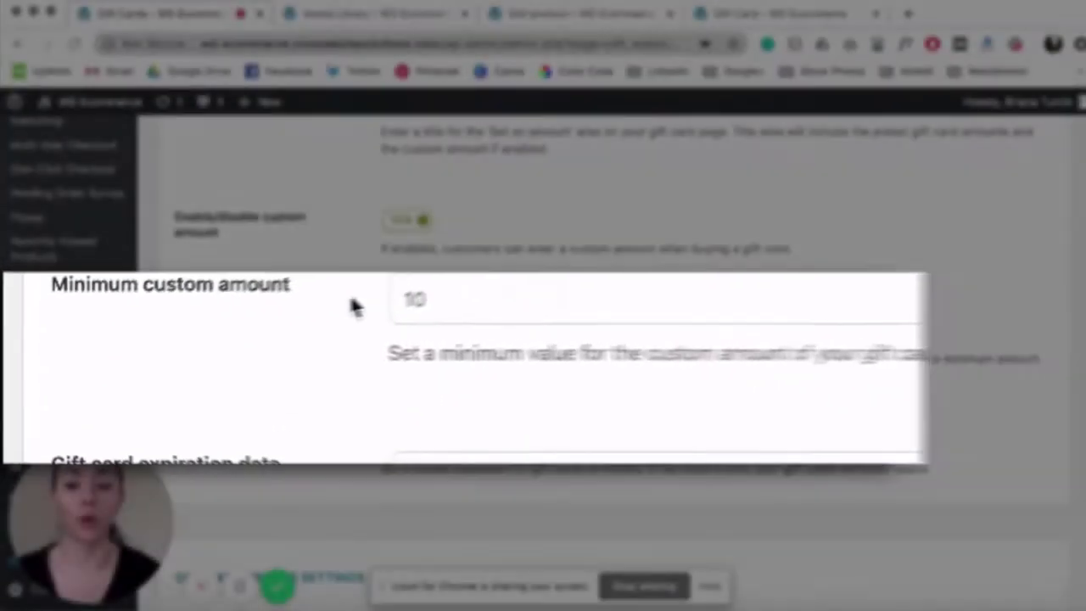
{"action": "scroll", "coordinate": [357, 330], "scroll_direction": "down", "scroll_amount": 3}
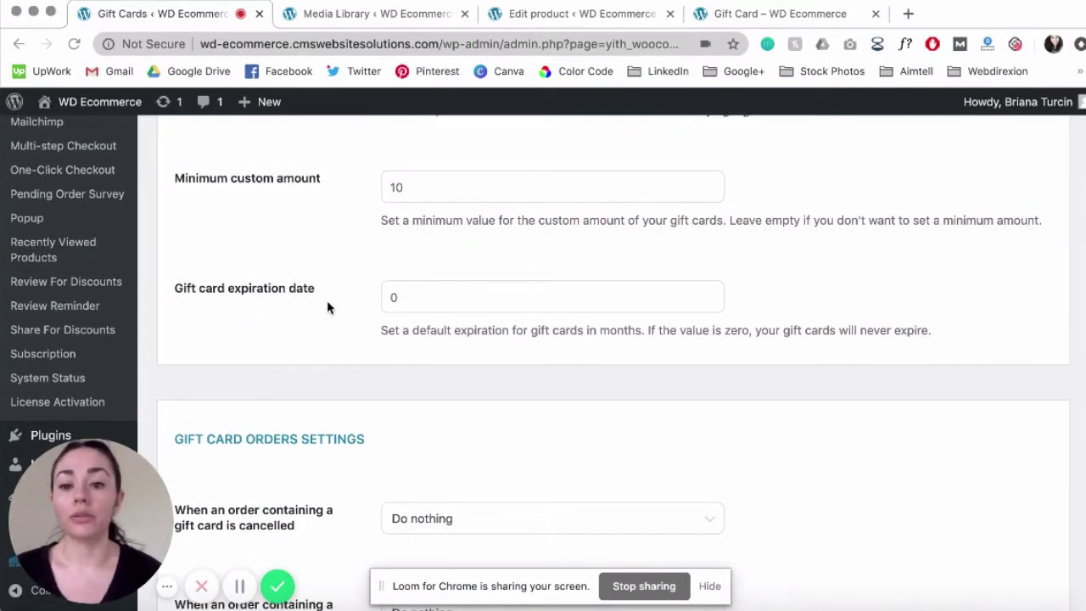
{"action": "scroll", "coordinate": [334, 307], "scroll_direction": "down", "scroll_amount": 1}
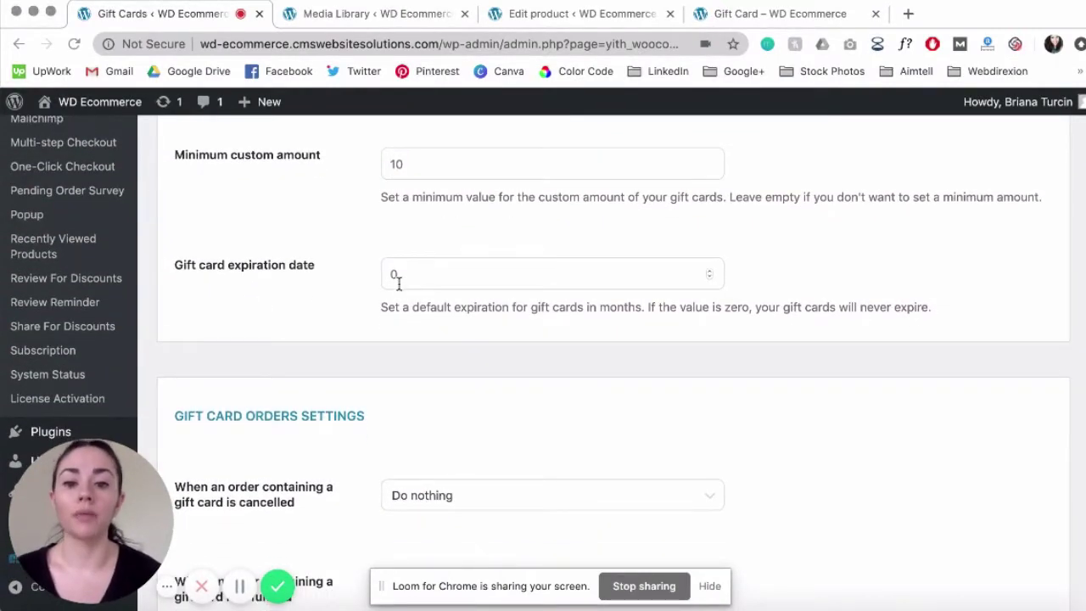
{"action": "scroll", "coordinate": [358, 293], "scroll_direction": "down", "scroll_amount": 2}
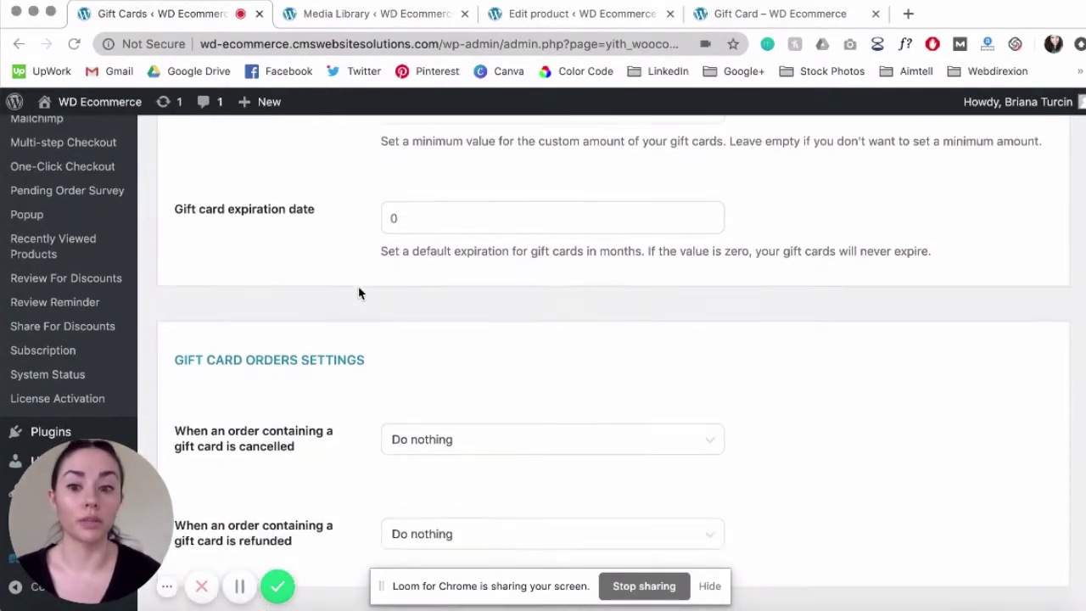
- Check the order settings for cancelled and refunded gift card orders, and open the Style settings
{"action": "scroll", "coordinate": [358, 292], "scroll_direction": "down", "scroll_amount": 3}
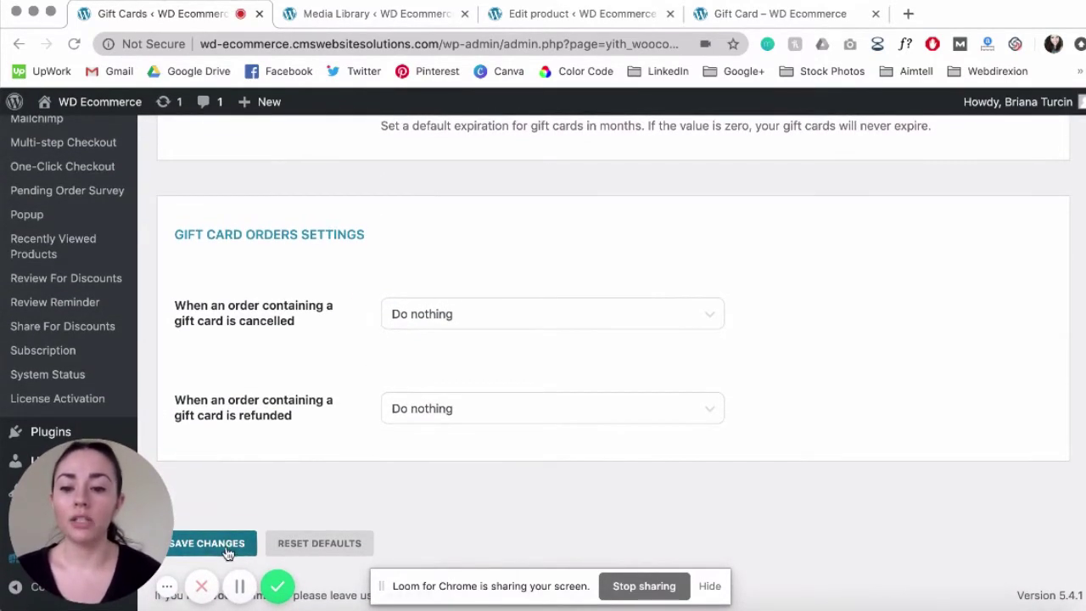
{"action": "scroll", "coordinate": [342, 373], "scroll_direction": "up", "scroll_amount": 6}
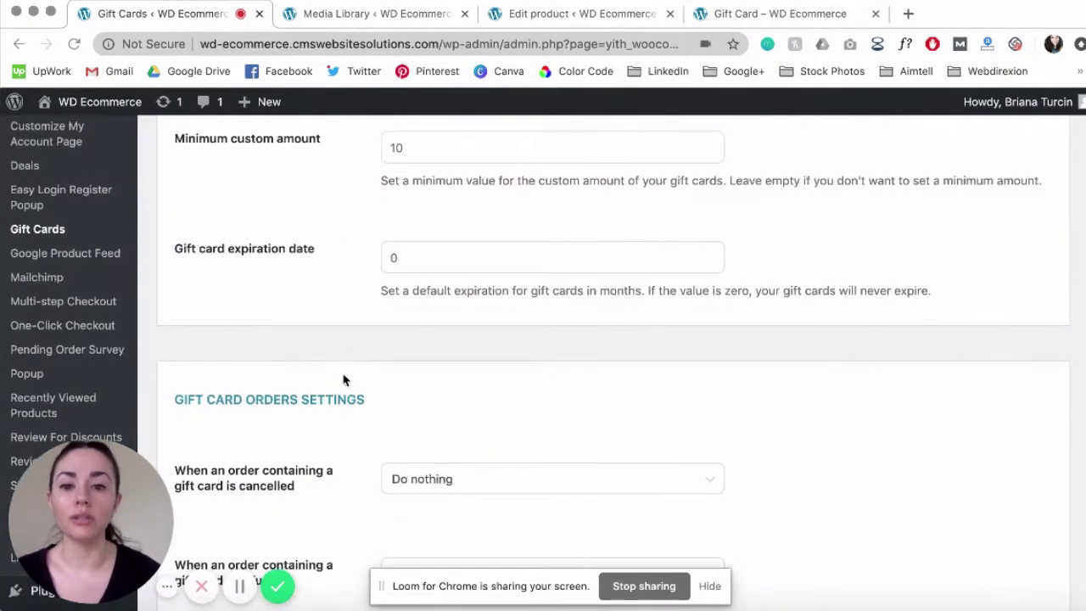
{"action": "scroll", "coordinate": [343, 348], "scroll_direction": "up", "scroll_amount": 15}
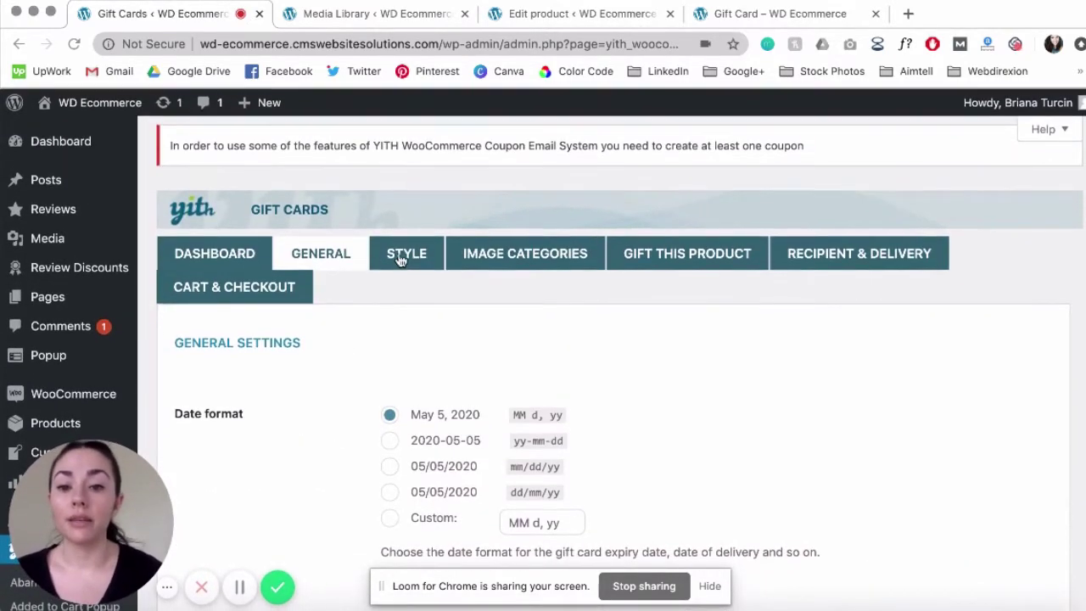
{"action": "left_click", "coordinate": [404, 257]}
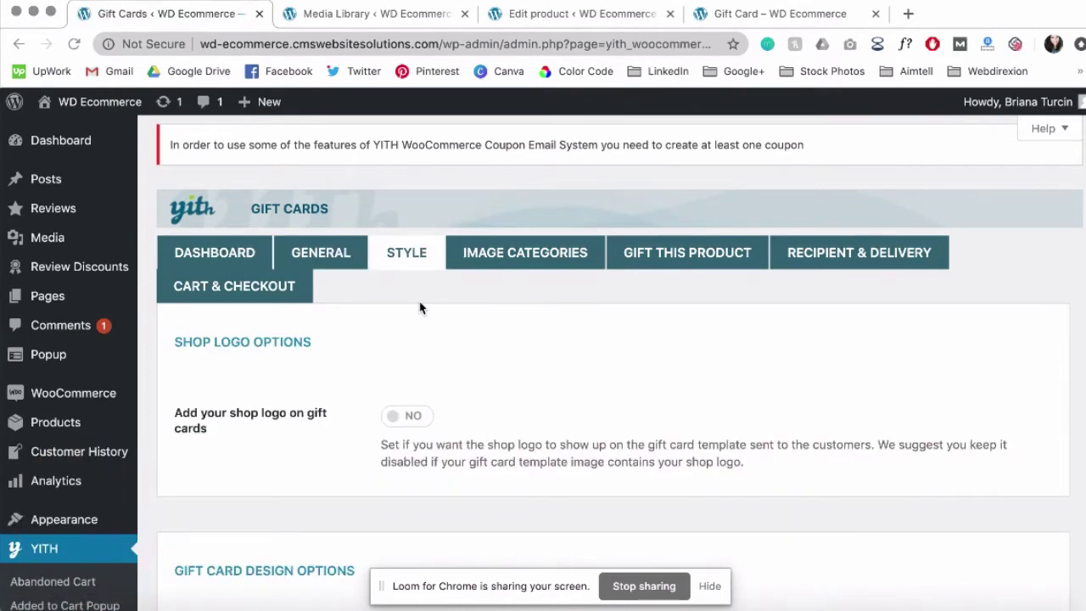
- Examine the Shop Logo option for adding the shop logo to gift cards and its guidance on template images
{"action": "scroll", "coordinate": [336, 350], "scroll_direction": "down", "scroll_amount": 1}
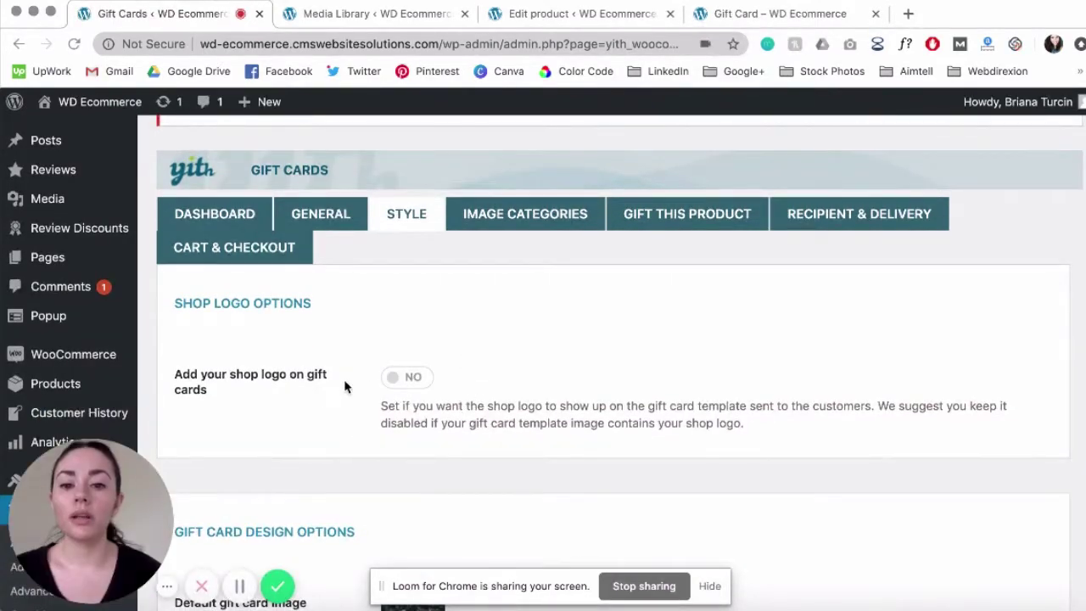
{"action": "scroll", "coordinate": [328, 414], "scroll_direction": "up", "scroll_amount": 1}
{"action": "scroll", "coordinate": [330, 418], "scroll_direction": "down", "scroll_amount": 1}
{"action": "scroll", "coordinate": [329, 407], "scroll_direction": "down", "scroll_amount": 1}
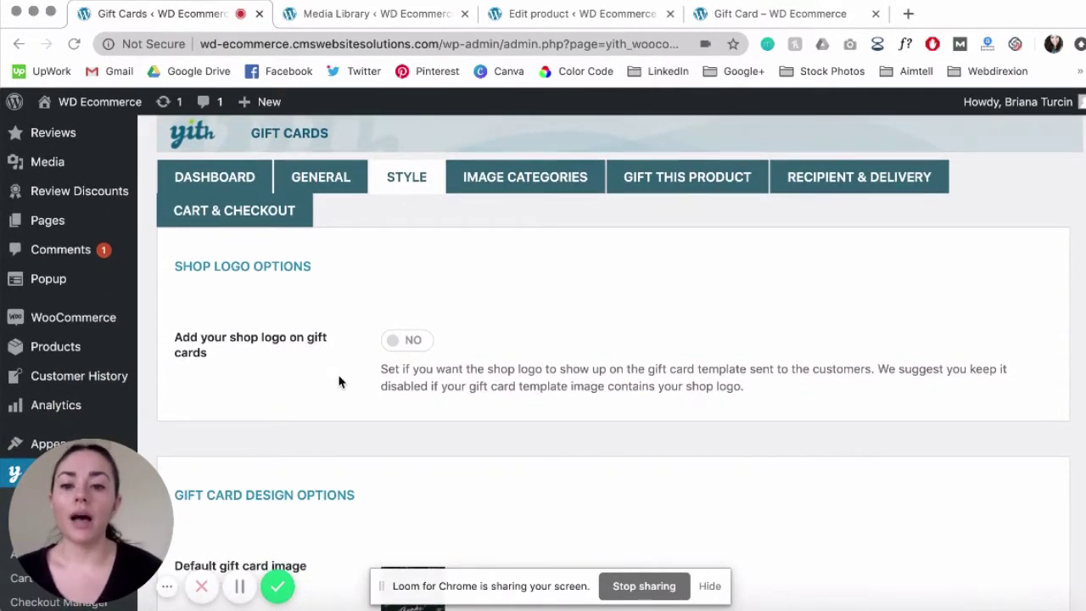
{"action": "scroll", "coordinate": [347, 371], "scroll_direction": "up", "scroll_amount": 1}
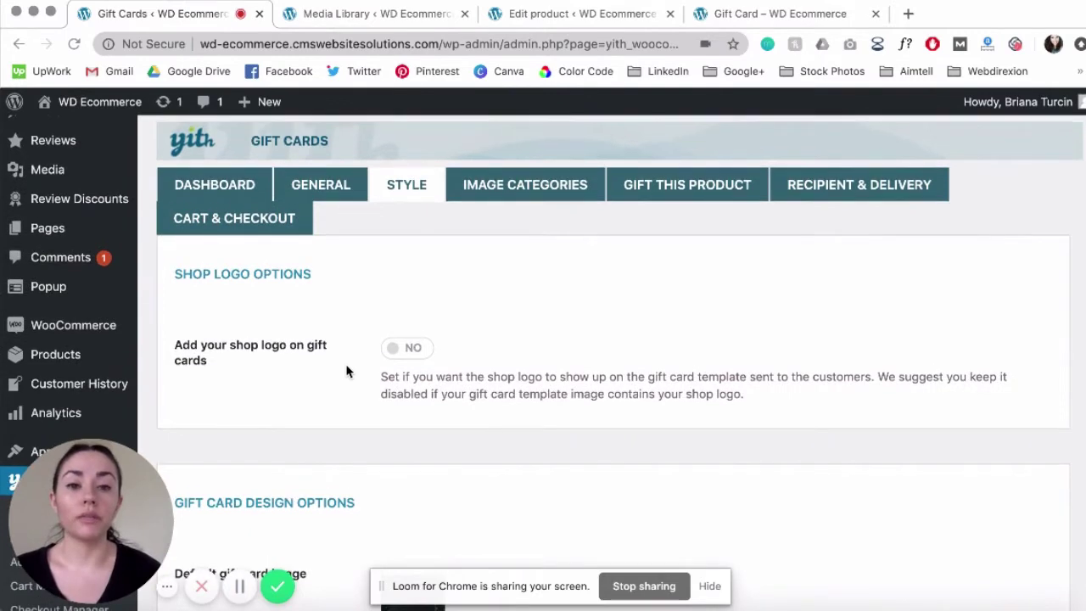
{"action": "scroll", "coordinate": [346, 370], "scroll_direction": "up", "scroll_amount": 1}
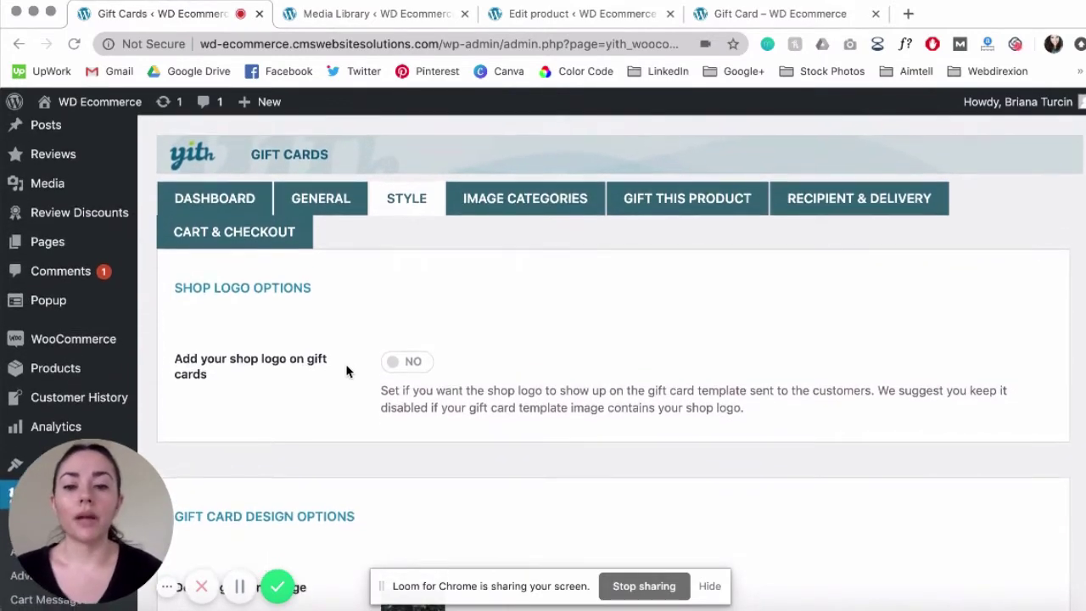
{"action": "scroll", "coordinate": [365, 349], "scroll_direction": "up", "scroll_amount": 1}
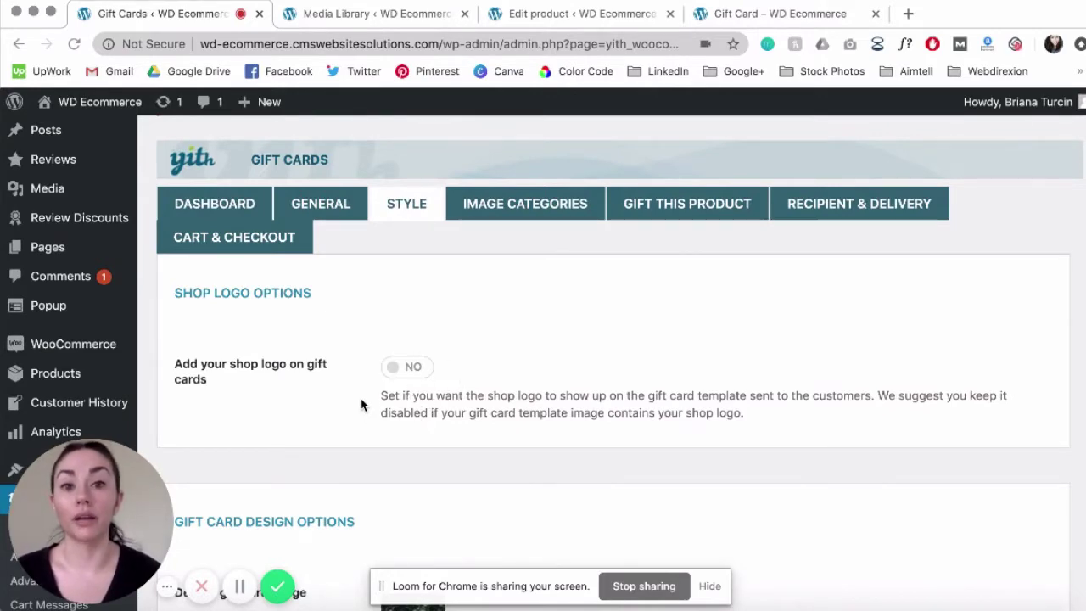
{"action": "scroll", "coordinate": [360, 404], "scroll_direction": "down", "scroll_amount": 1}
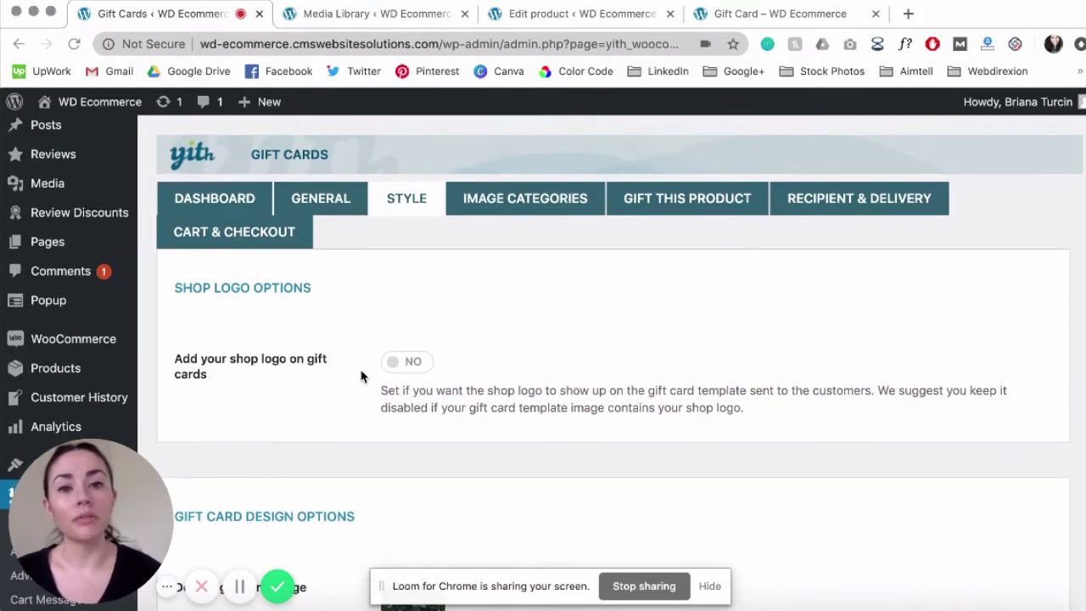
{"action": "scroll", "coordinate": [361, 376], "scroll_direction": "down", "scroll_amount": 1}
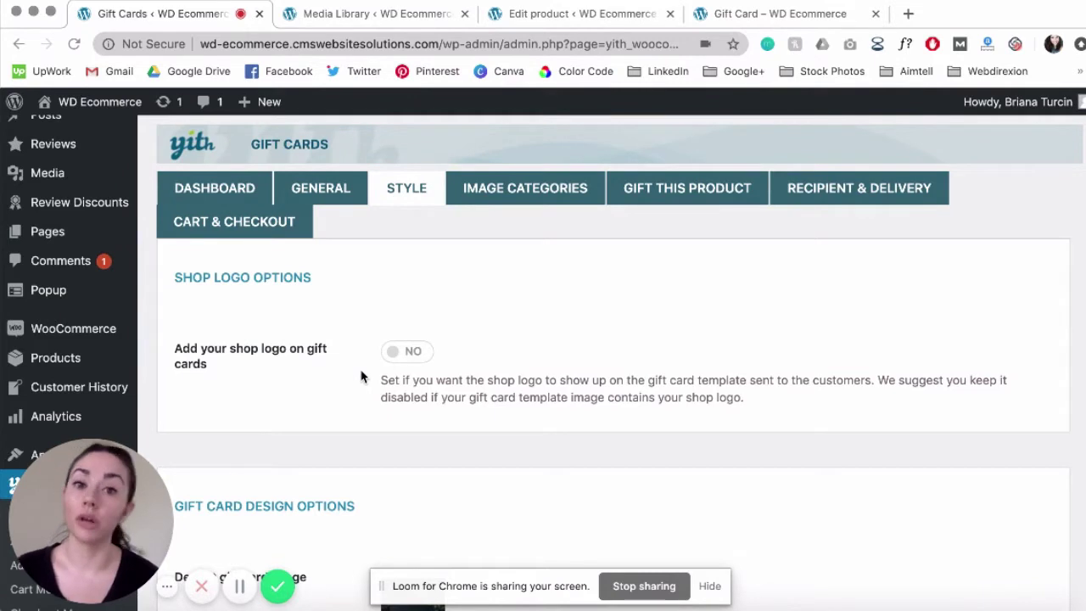
{"action": "scroll", "coordinate": [360, 376], "scroll_direction": "down", "scroll_amount": 2}
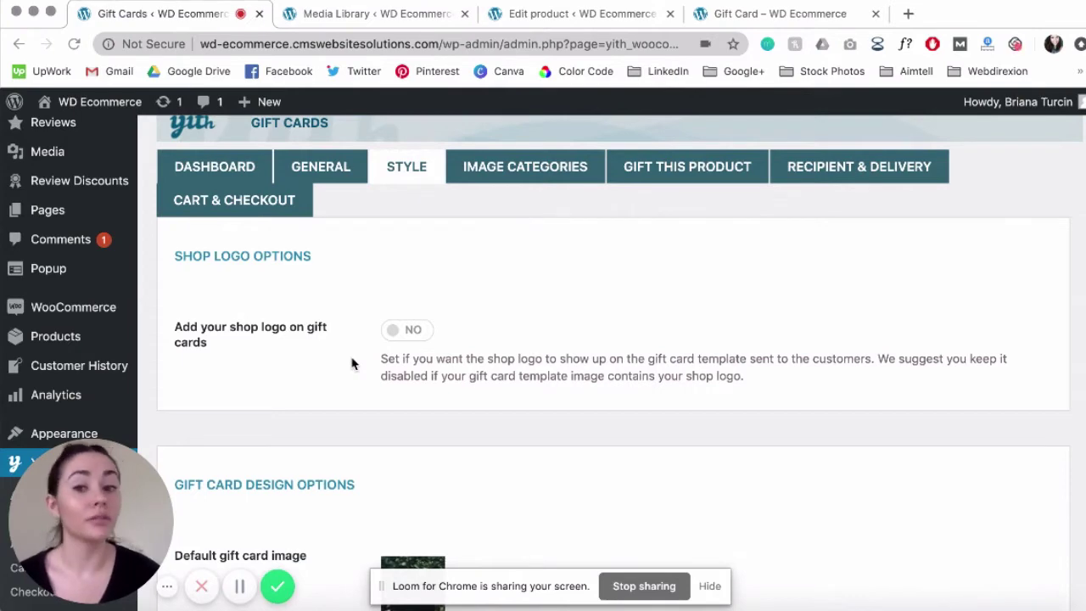
{"action": "scroll", "coordinate": [353, 363], "scroll_direction": "up", "scroll_amount": 1}
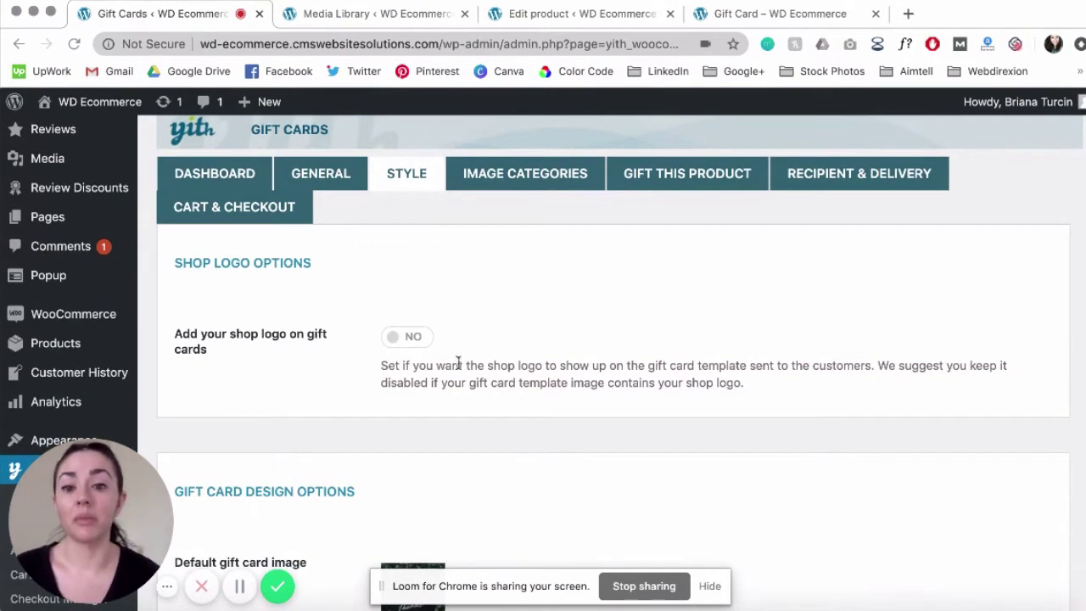
{"action": "scroll", "coordinate": [373, 357], "scroll_direction": "down", "scroll_amount": 1}
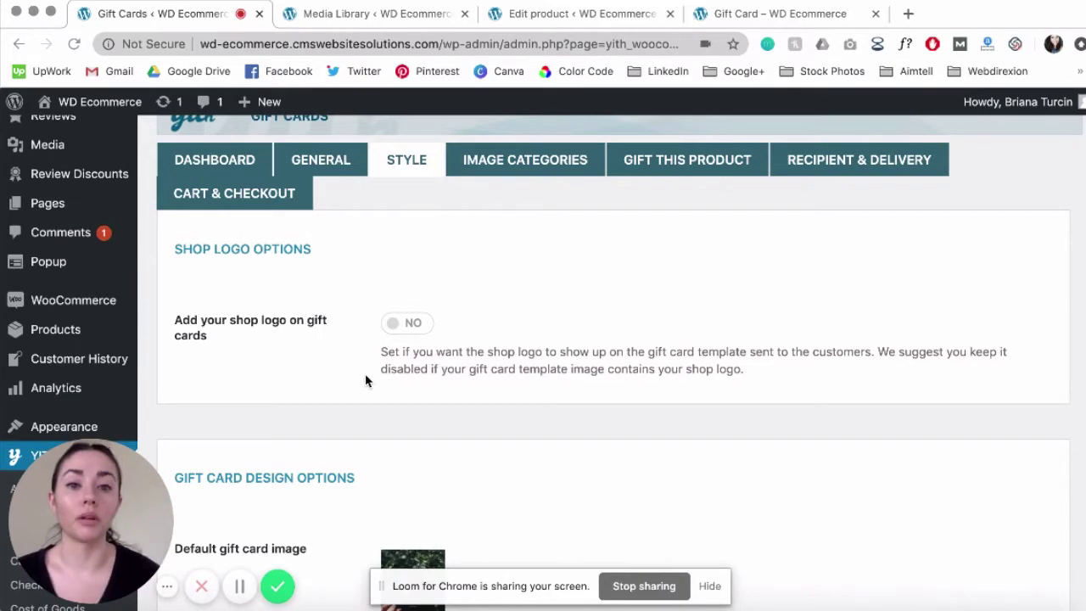
- Review the default gift card image setting and its note on overriding the image for individual gift card products
{"action": "scroll", "coordinate": [365, 365], "scroll_direction": "down", "scroll_amount": 5}
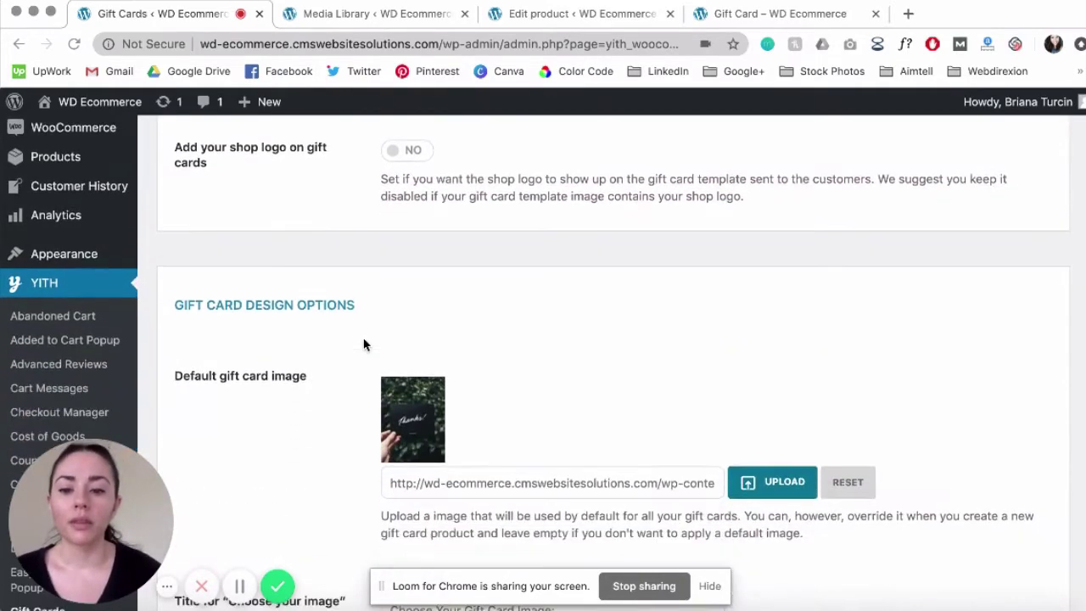
{"action": "scroll", "coordinate": [363, 344], "scroll_direction": "down", "scroll_amount": 4}
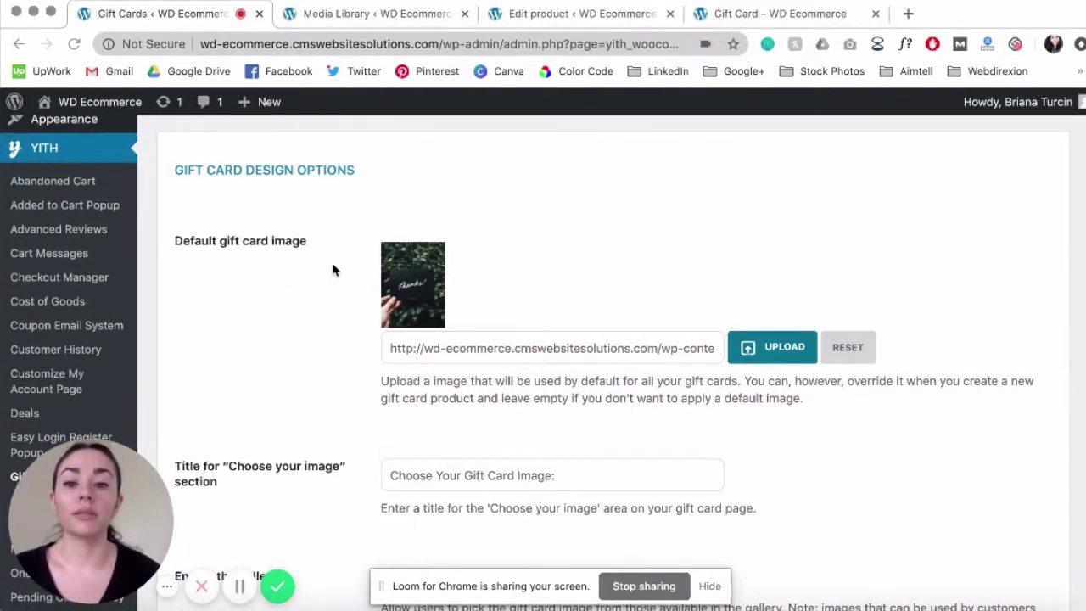
{"action": "scroll", "coordinate": [332, 268], "scroll_direction": "down", "scroll_amount": 1}
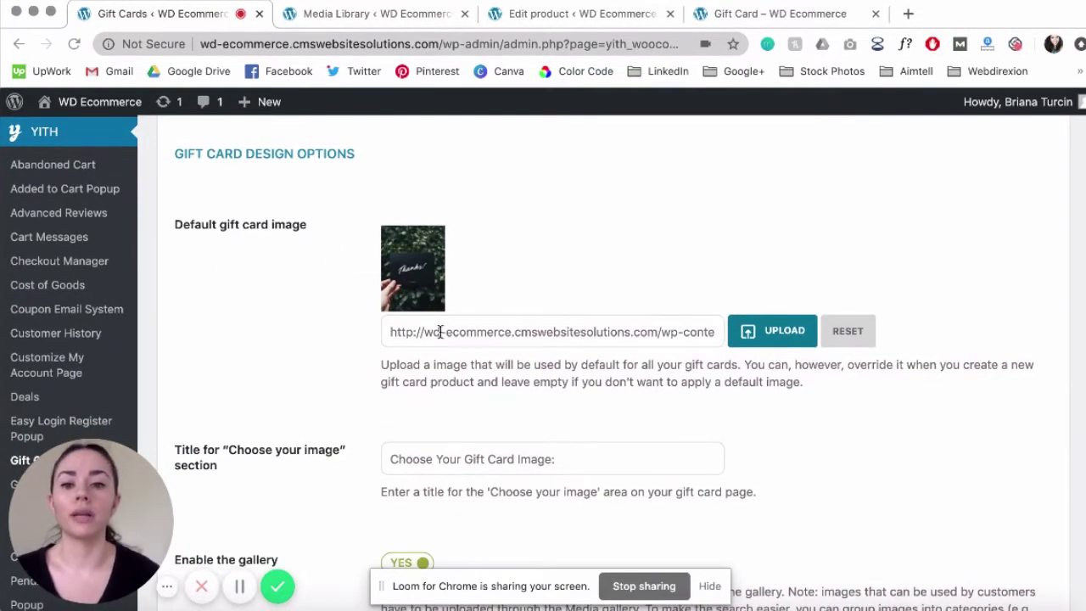
{"action": "scroll", "coordinate": [346, 316], "scroll_direction": "down", "scroll_amount": 1}
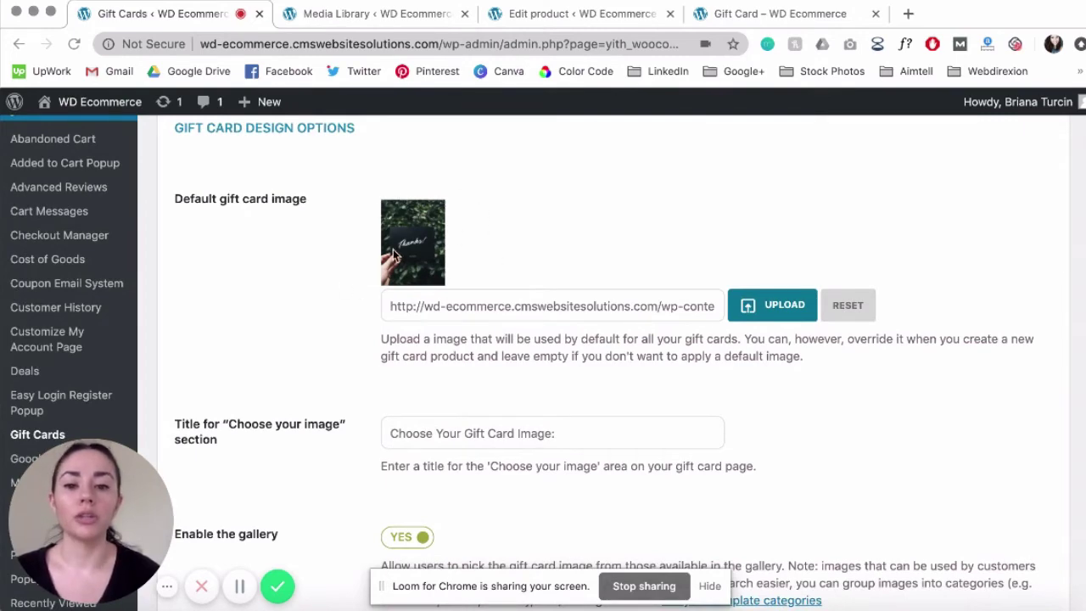
{"action": "scroll", "coordinate": [357, 287], "scroll_direction": "down", "scroll_amount": 1}
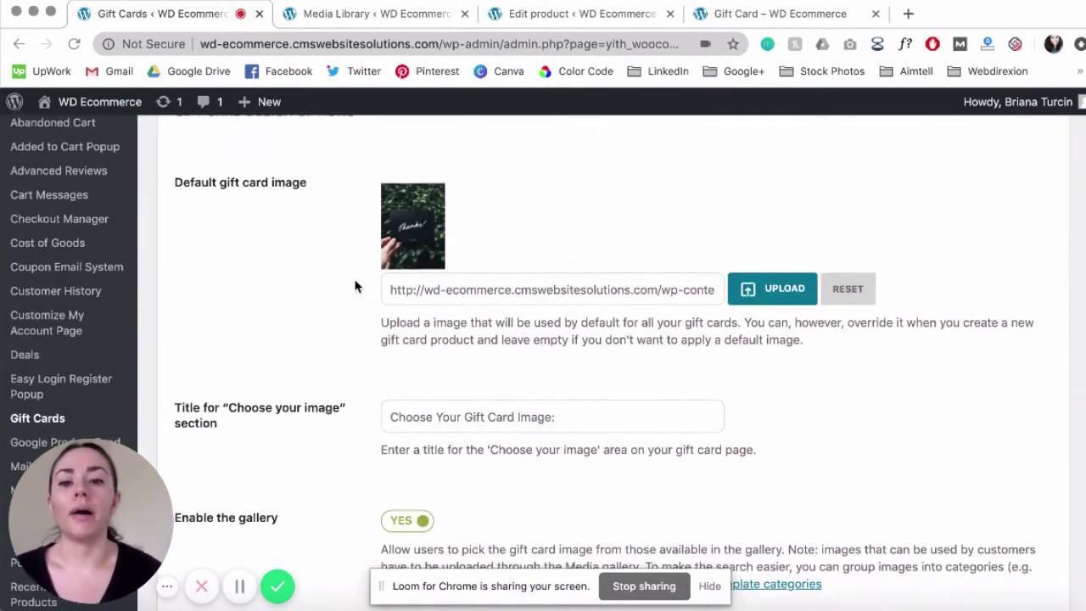
{"action": "scroll", "coordinate": [356, 287], "scroll_direction": "up", "scroll_amount": 1}
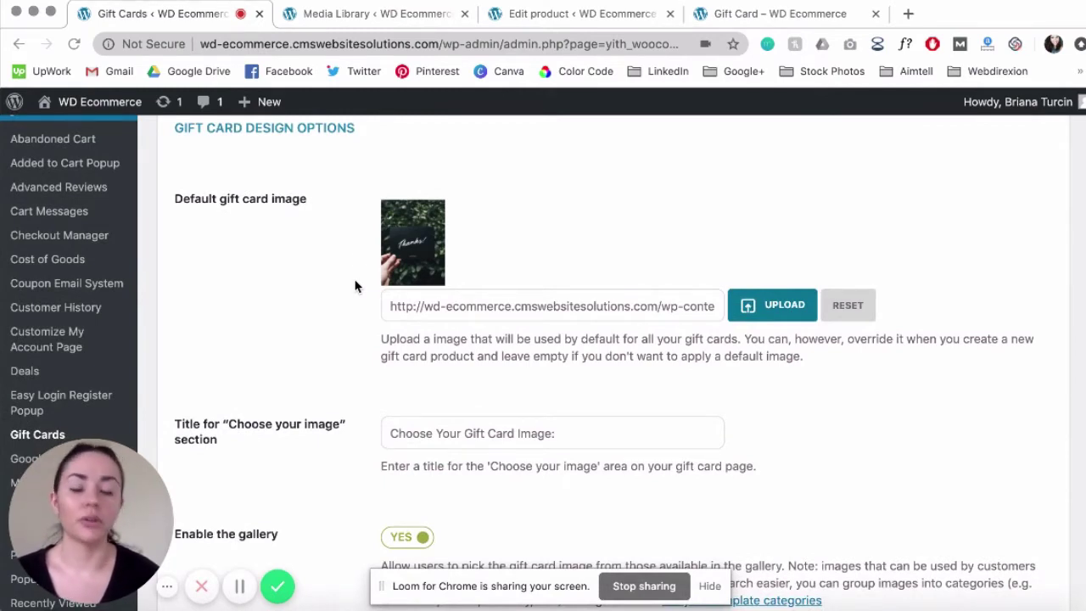
{"action": "scroll", "coordinate": [356, 250], "scroll_direction": "down", "scroll_amount": 1}
{"action": "scroll", "coordinate": [356, 249], "scroll_direction": "up", "scroll_amount": 2}
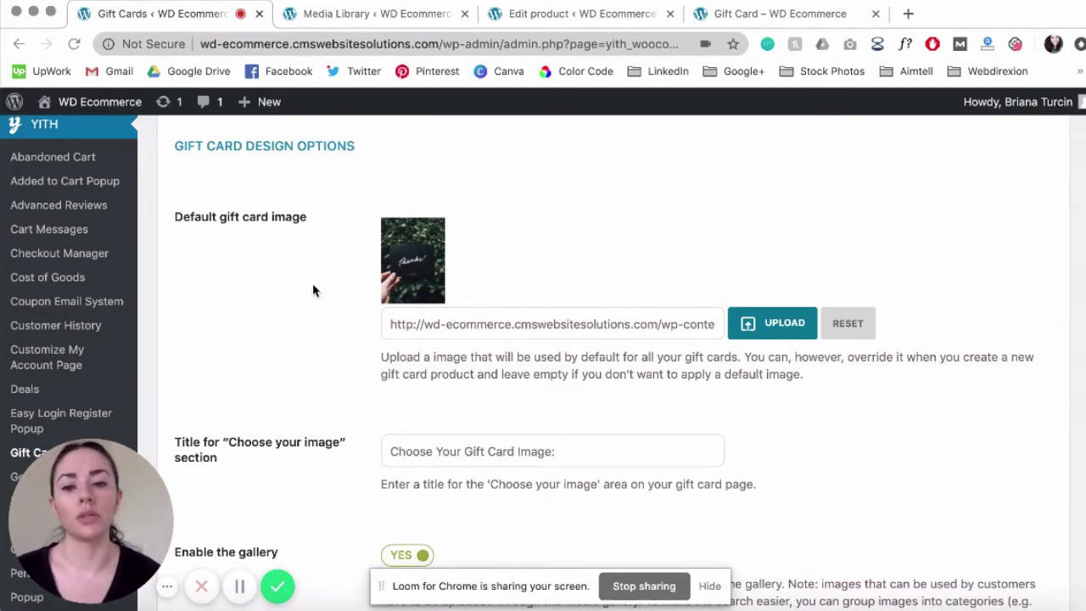
{"action": "scroll", "coordinate": [312, 290], "scroll_direction": "down", "scroll_amount": 1}
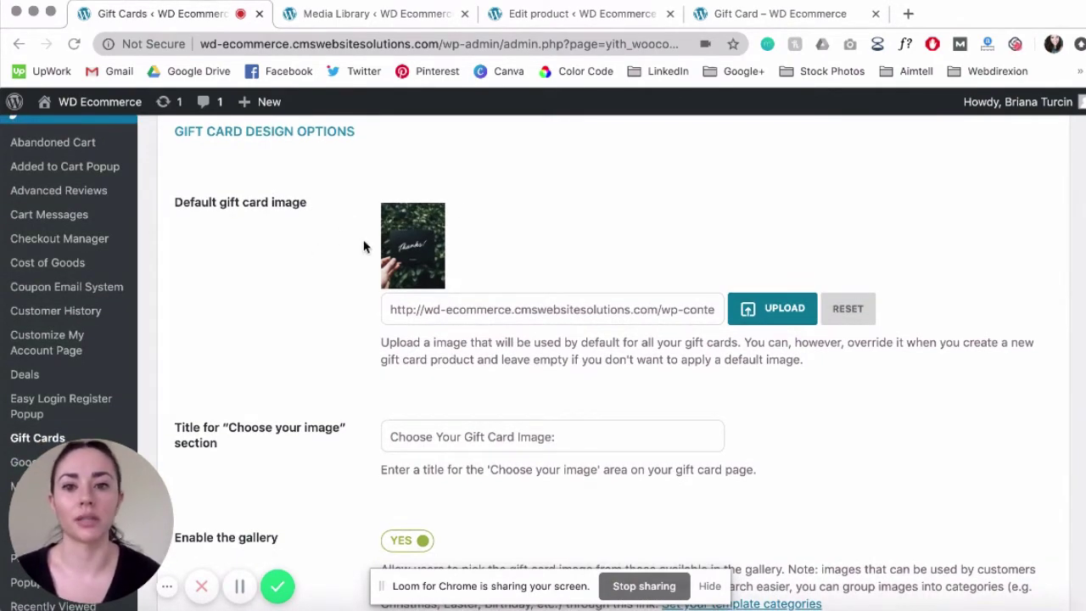
- Review the title setting for the "Choose your image" section and the option that enables the image gallery
{"action": "scroll", "coordinate": [366, 248], "scroll_direction": "down", "scroll_amount": 5}
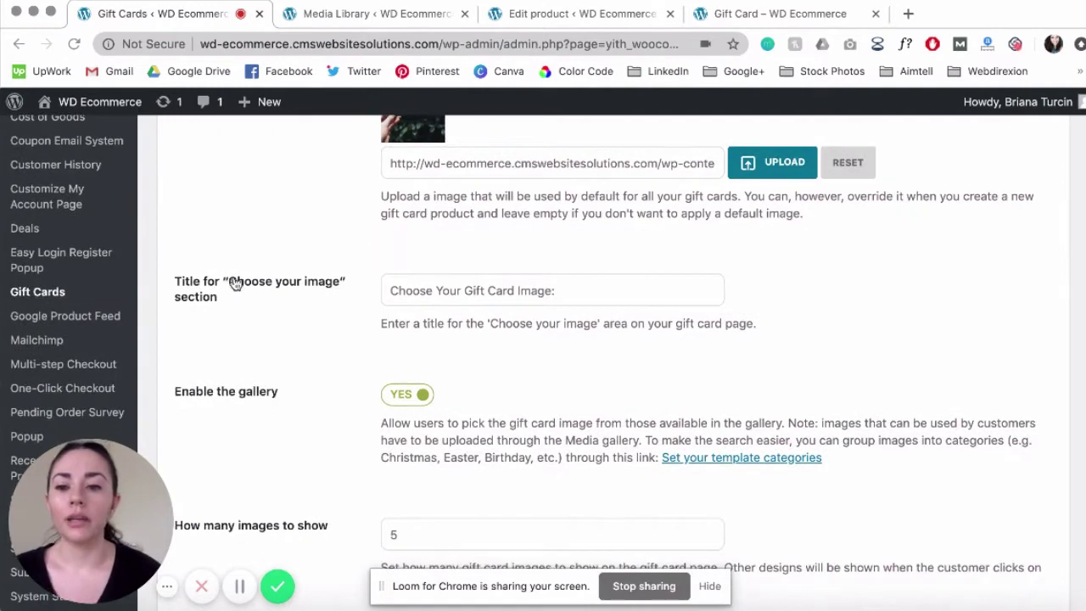
{"action": "scroll", "coordinate": [337, 301], "scroll_direction": "down", "scroll_amount": 1}
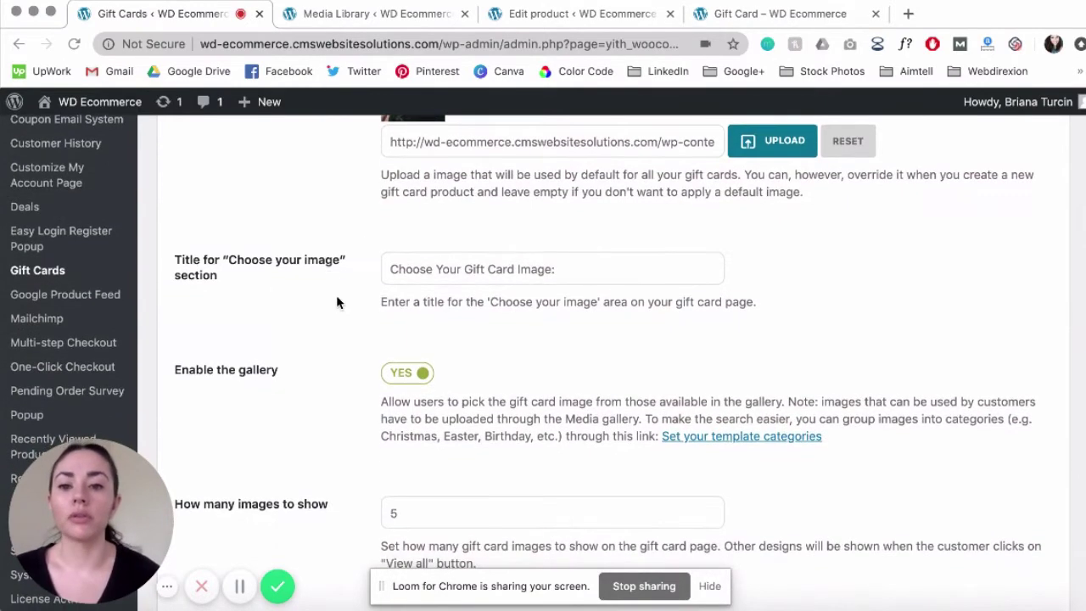
{"action": "scroll", "coordinate": [337, 299], "scroll_direction": "down", "scroll_amount": 1}
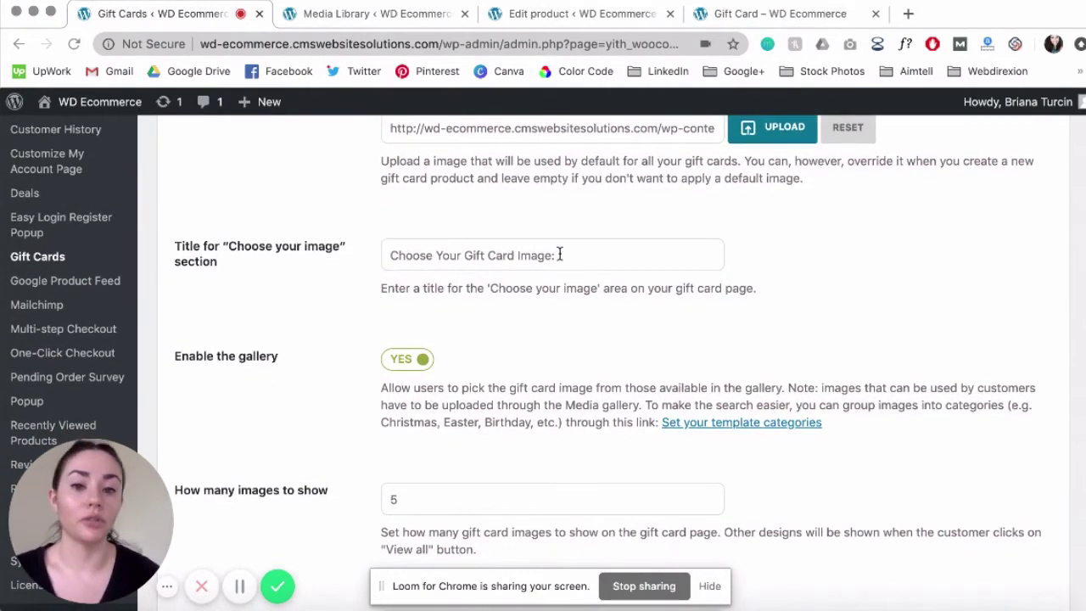
{"action": "scroll", "coordinate": [361, 272], "scroll_direction": "down", "scroll_amount": 3}
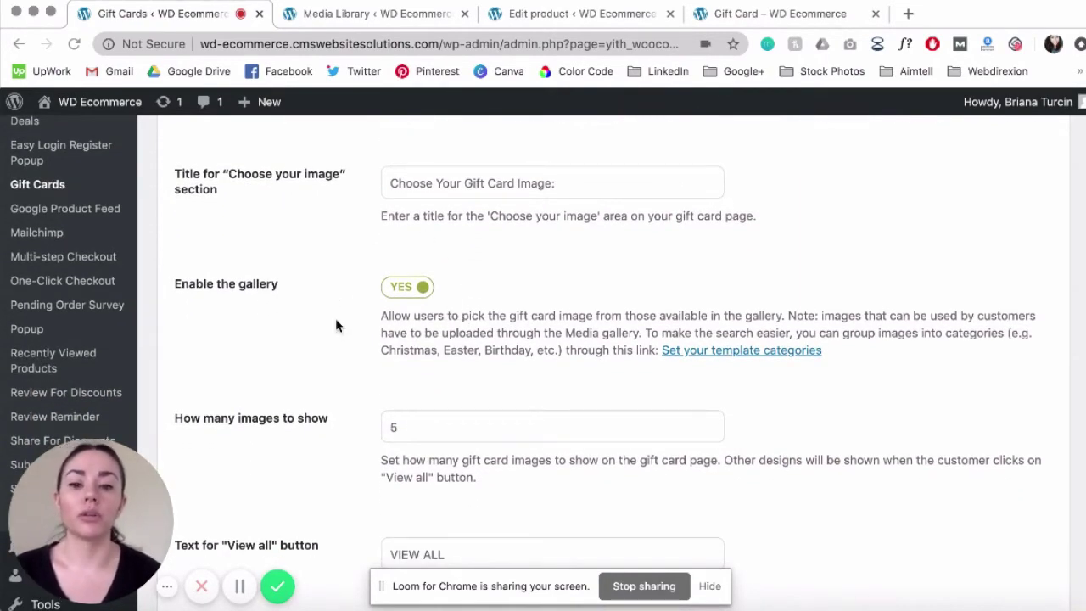
{"action": "scroll", "coordinate": [336, 321], "scroll_direction": "down", "scroll_amount": 1}
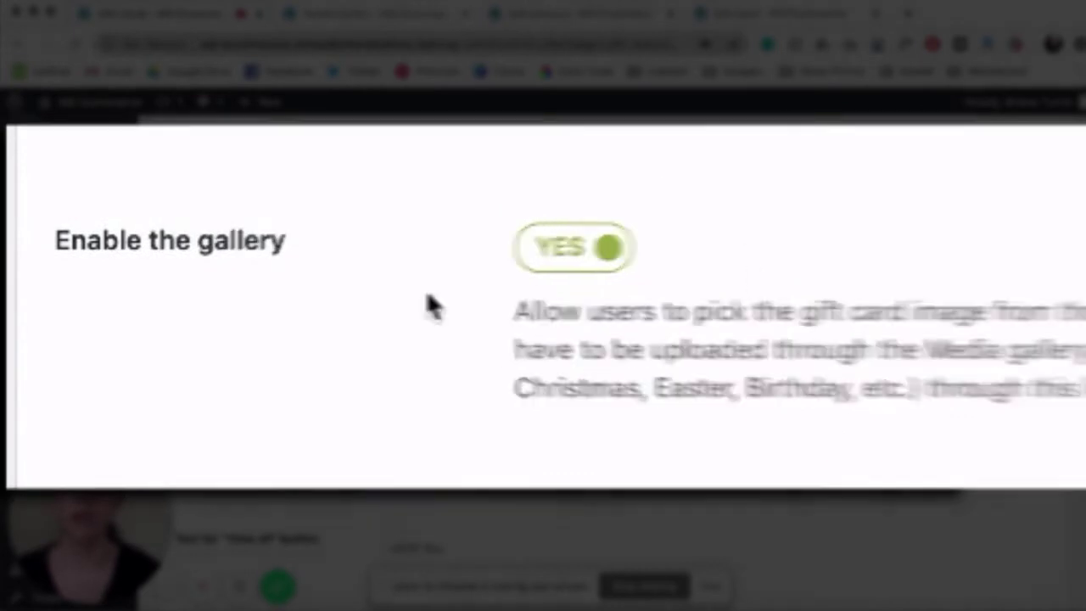
- Examine the setting for how many gallery images to show and the text for the "View all" button
{"action": "scroll", "coordinate": [346, 300], "scroll_direction": "down", "scroll_amount": 1}
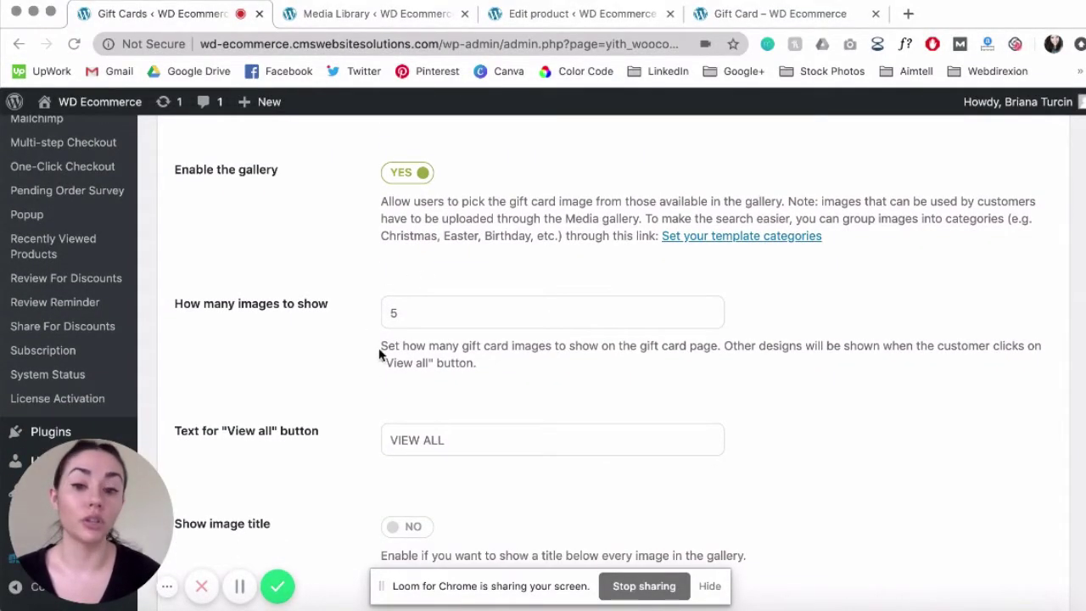
{"action": "scroll", "coordinate": [367, 339], "scroll_direction": "down", "scroll_amount": 1}
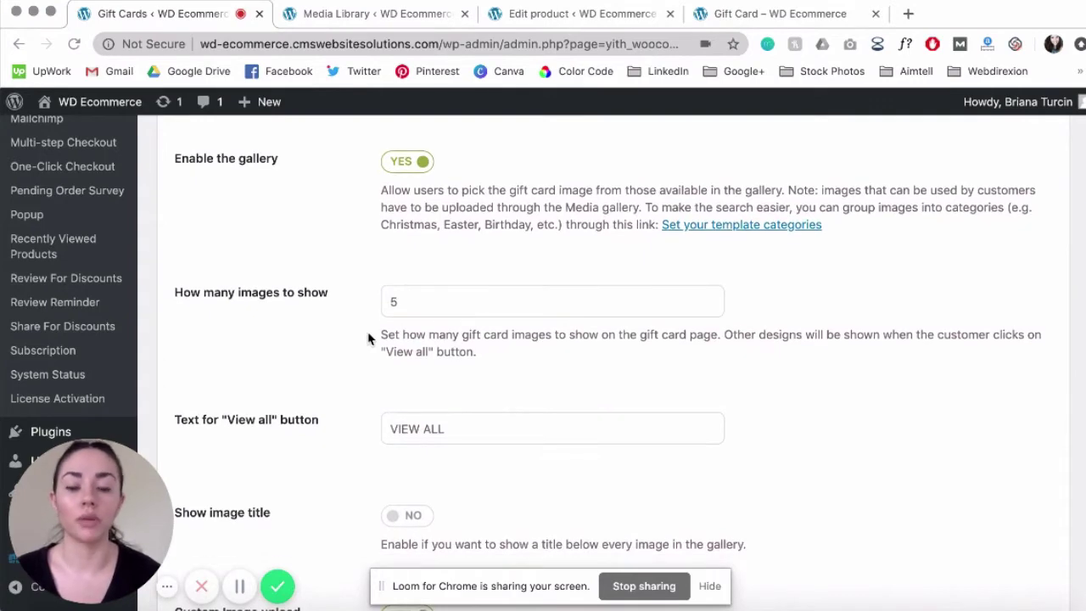
{"action": "scroll", "coordinate": [367, 339], "scroll_direction": "up", "scroll_amount": 1}
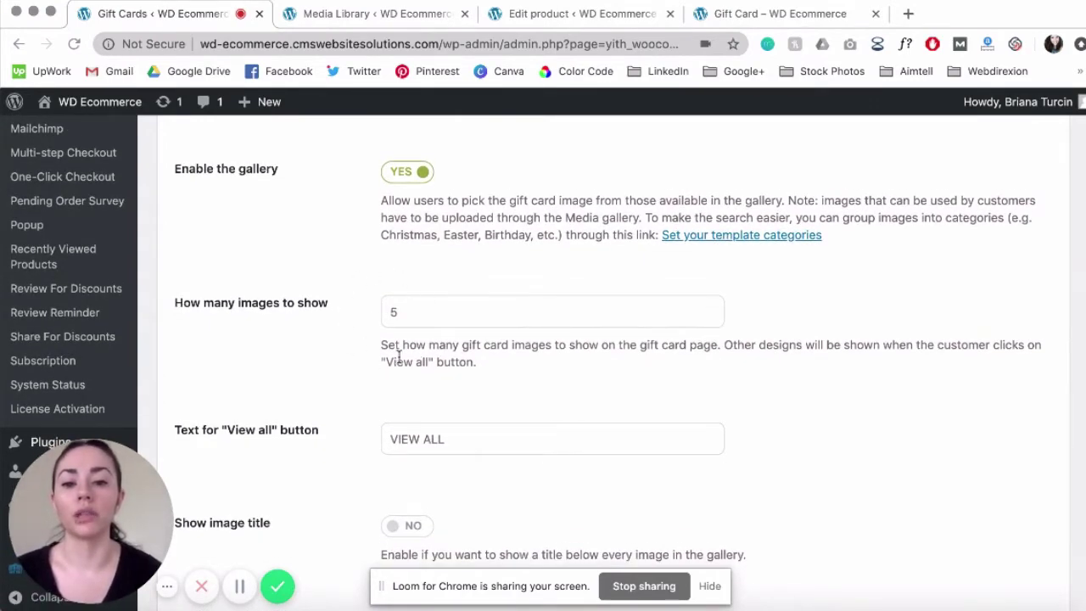
{"action": "scroll", "coordinate": [364, 313], "scroll_direction": "down", "scroll_amount": 3}
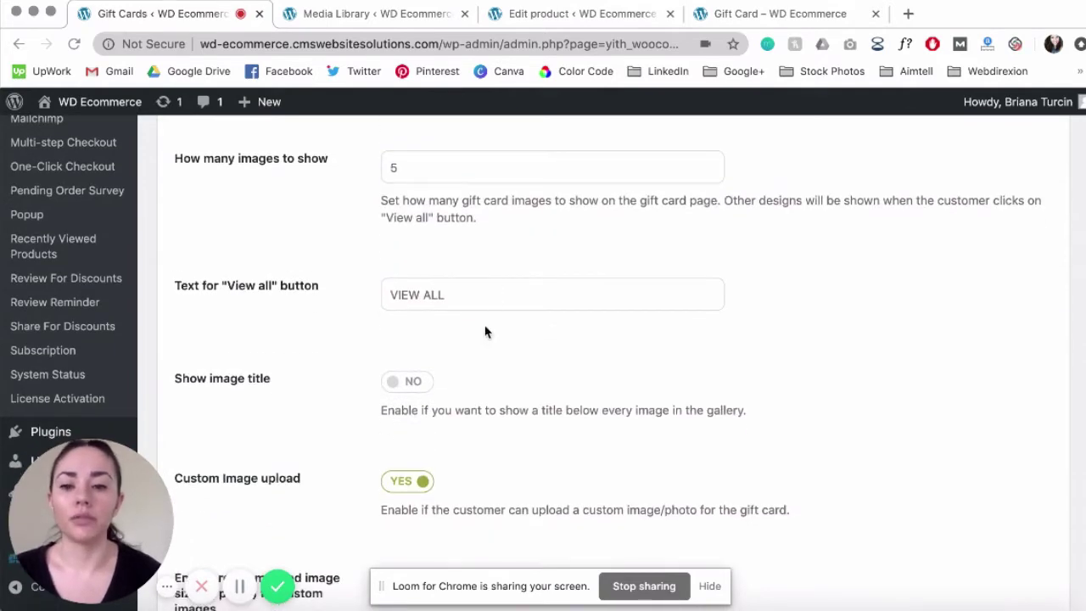
{"action": "scroll", "coordinate": [364, 313], "scroll_direction": "up", "scroll_amount": 1}
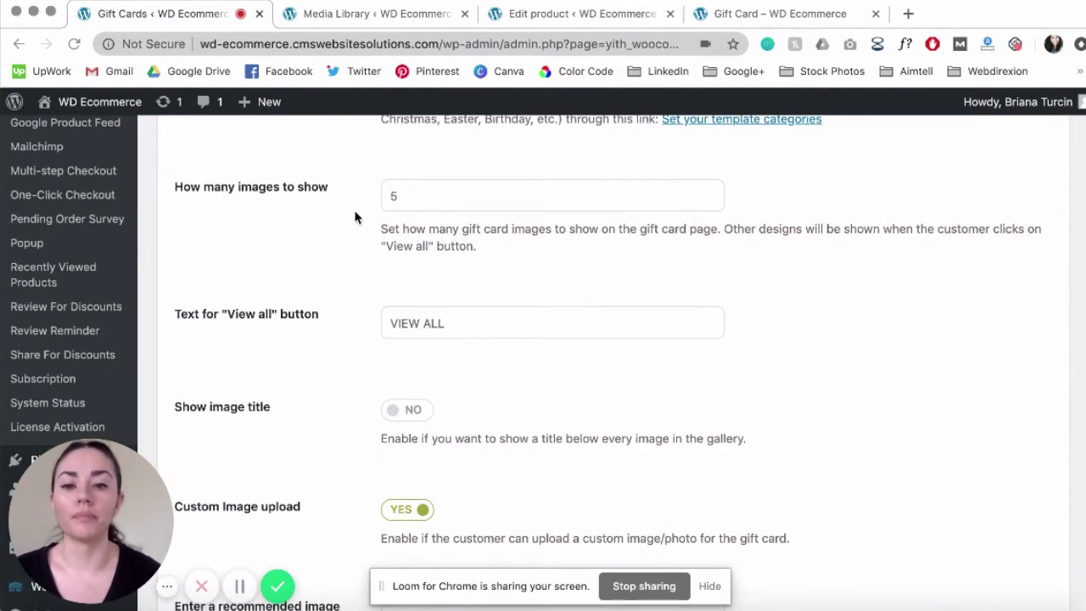
- Review the image title option and the custom image upload settings, including recommended image size and maximum file size
{"action": "scroll", "coordinate": [348, 215], "scroll_direction": "down", "scroll_amount": 5}
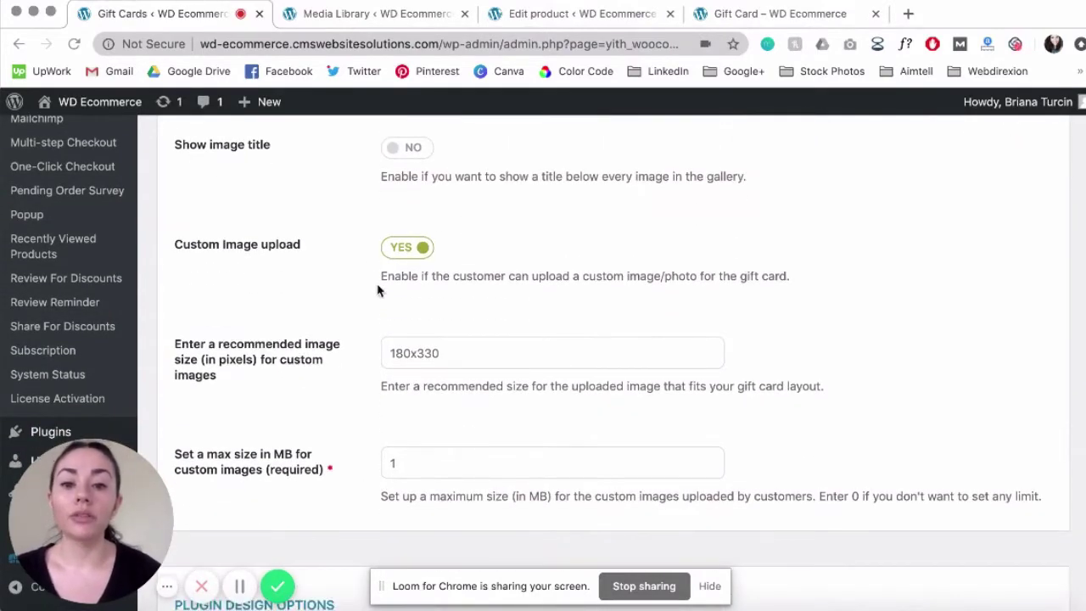
{"action": "scroll", "coordinate": [356, 292], "scroll_direction": "up", "scroll_amount": 1}
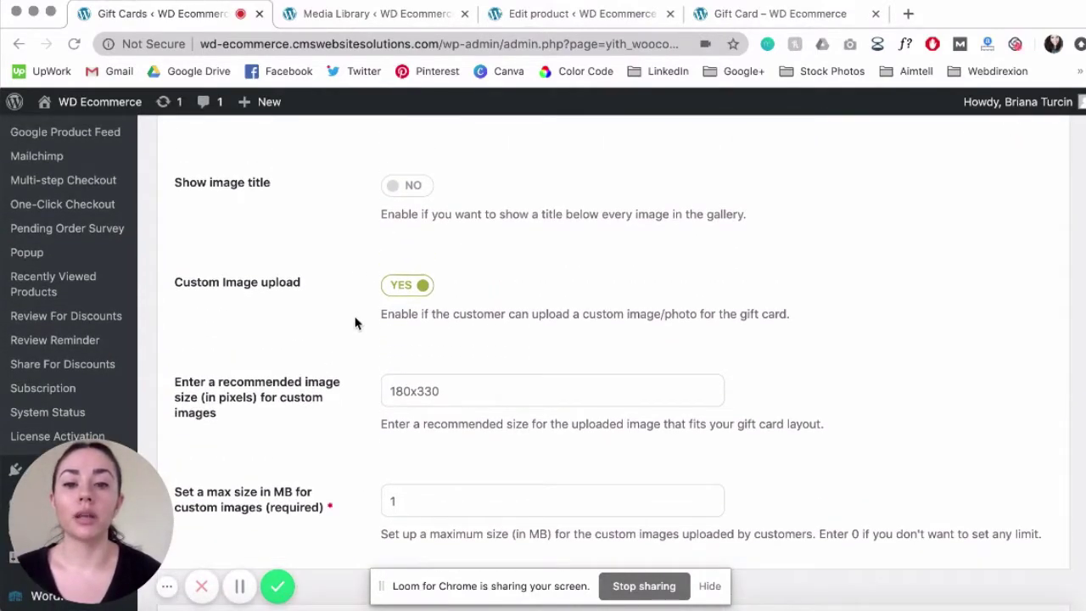
{"action": "scroll", "coordinate": [355, 324], "scroll_direction": "up", "scroll_amount": 1}
{"action": "scroll", "coordinate": [355, 323], "scroll_direction": "down", "scroll_amount": 1}
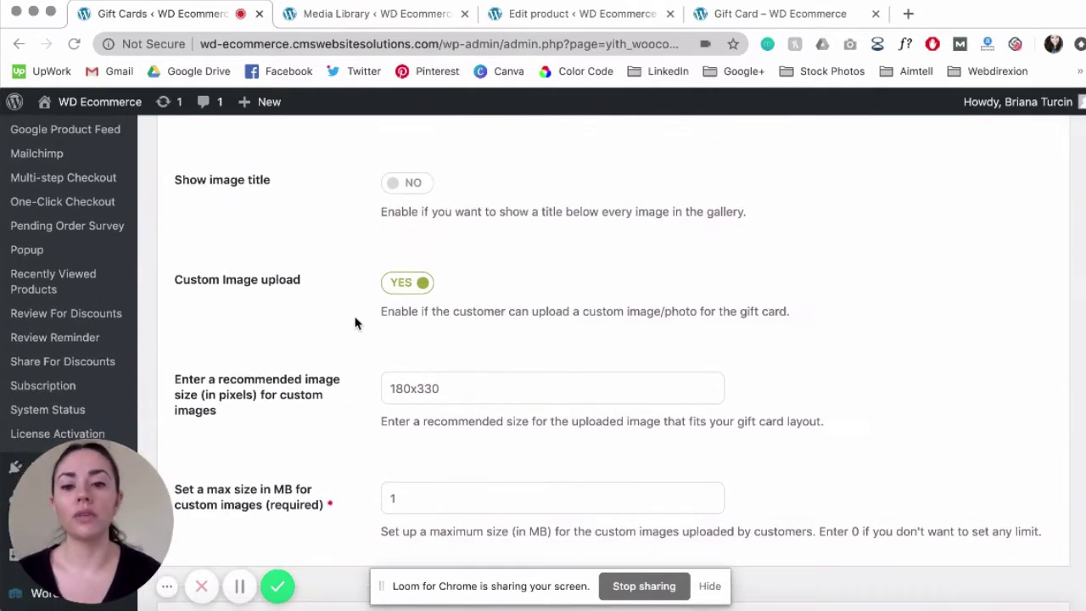
- Examine the option that lets customers upload custom images, its size limits, and the plugin main color setting
{"action": "scroll", "coordinate": [355, 323], "scroll_direction": "down", "scroll_amount": 1}
{"action": "scroll", "coordinate": [355, 324], "scroll_direction": "up", "scroll_amount": 1}
{"action": "scroll", "coordinate": [356, 323], "scroll_direction": "down", "scroll_amount": 1}
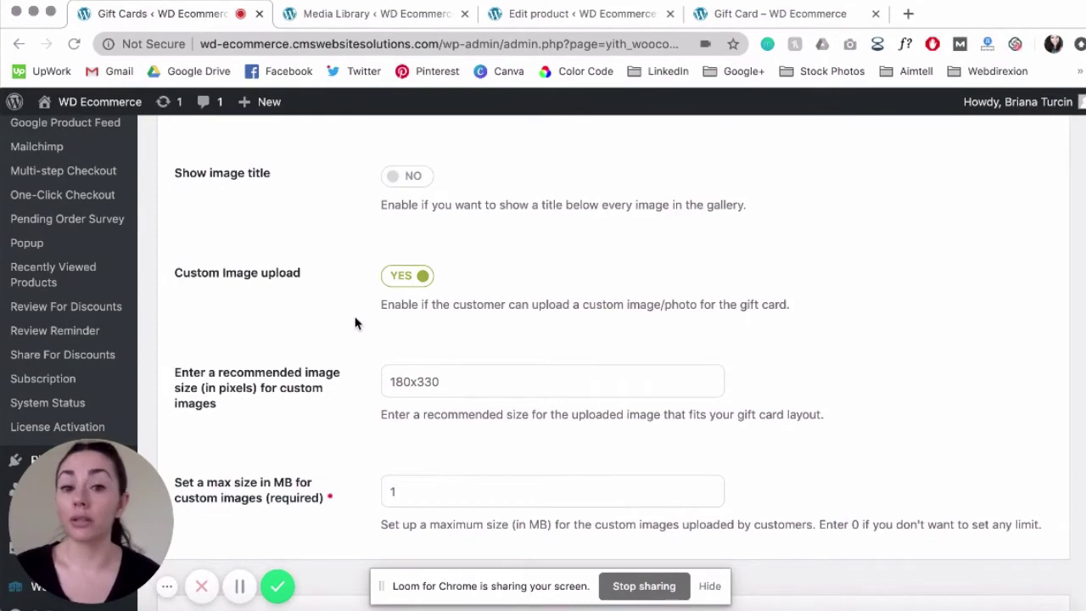
{"action": "scroll", "coordinate": [356, 319], "scroll_direction": "up", "scroll_amount": 1}
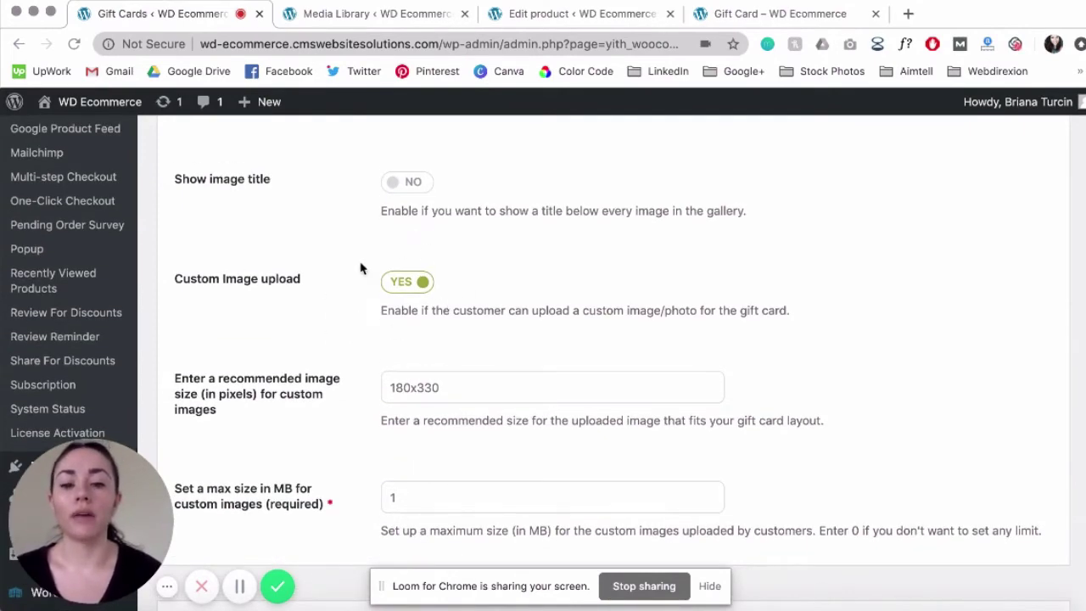
{"action": "scroll", "coordinate": [336, 307], "scroll_direction": "down", "scroll_amount": 2}
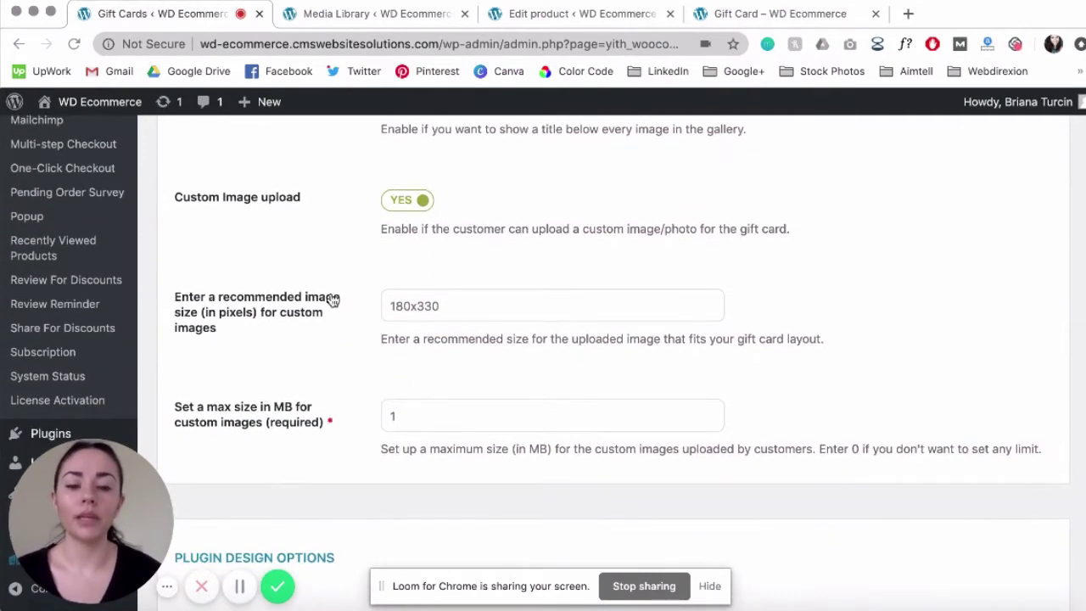
{"action": "scroll", "coordinate": [364, 304], "scroll_direction": "down", "scroll_amount": 1}
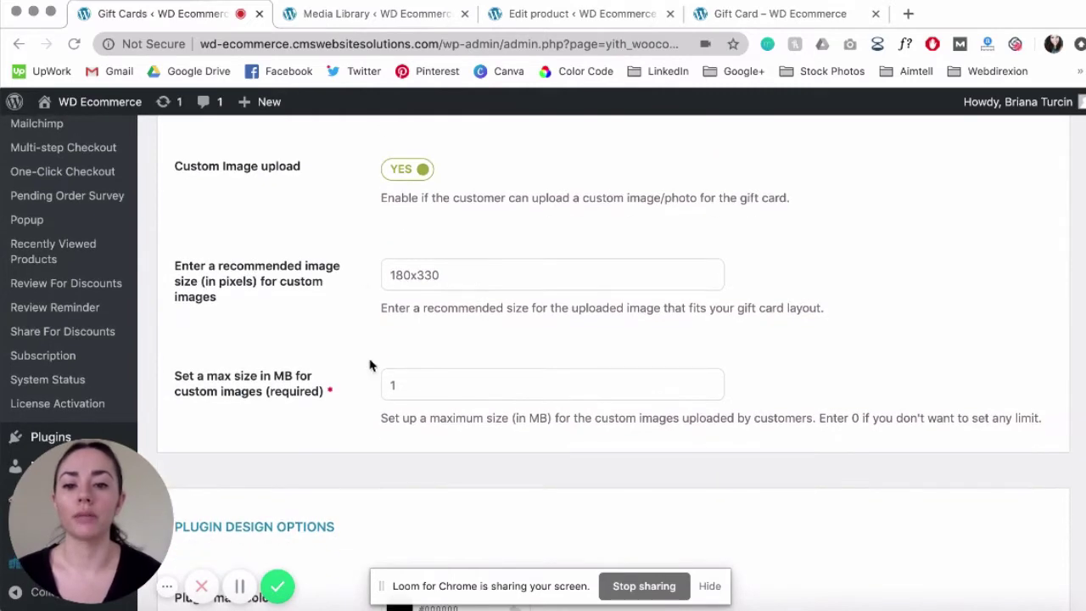
{"action": "scroll", "coordinate": [357, 297], "scroll_direction": "up", "scroll_amount": 1}
{"action": "scroll", "coordinate": [357, 302], "scroll_direction": "down", "scroll_amount": 1}
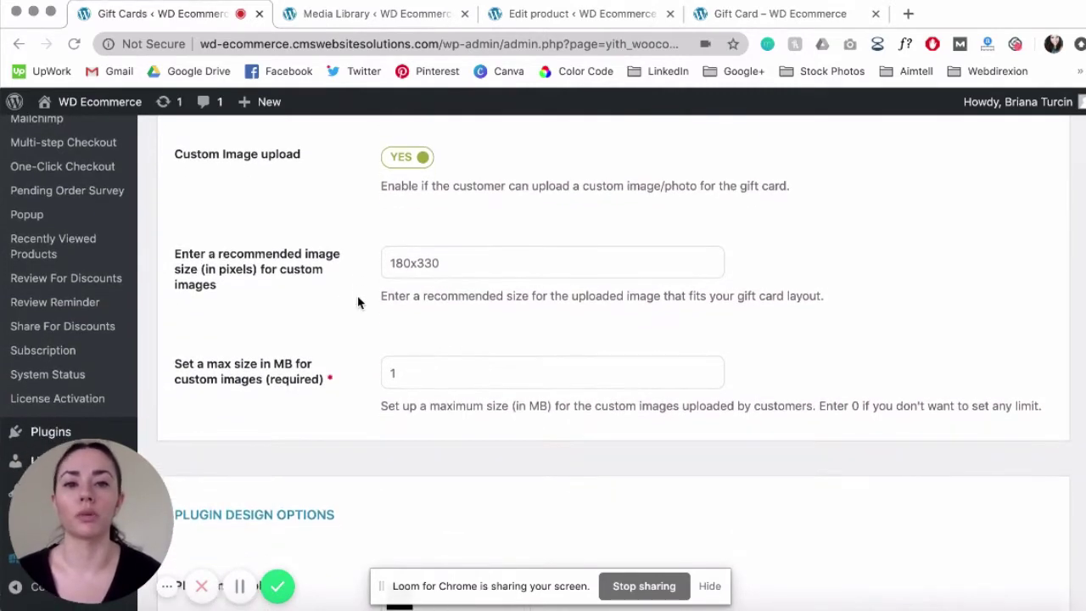
{"action": "scroll", "coordinate": [358, 303], "scroll_direction": "down", "scroll_amount": 1}
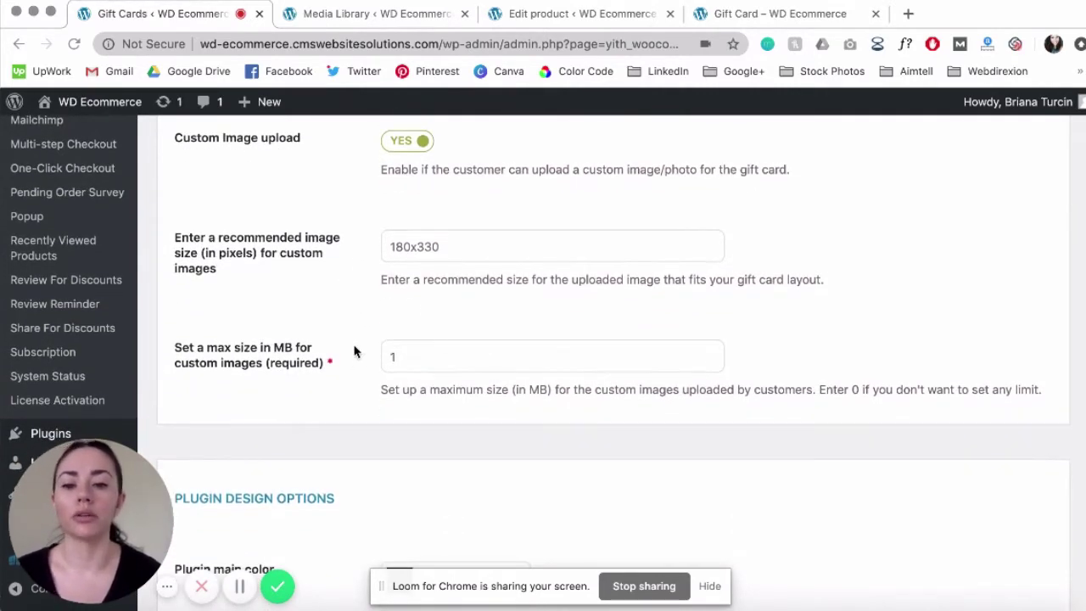
{"action": "scroll", "coordinate": [361, 306], "scroll_direction": "down", "scroll_amount": 2}
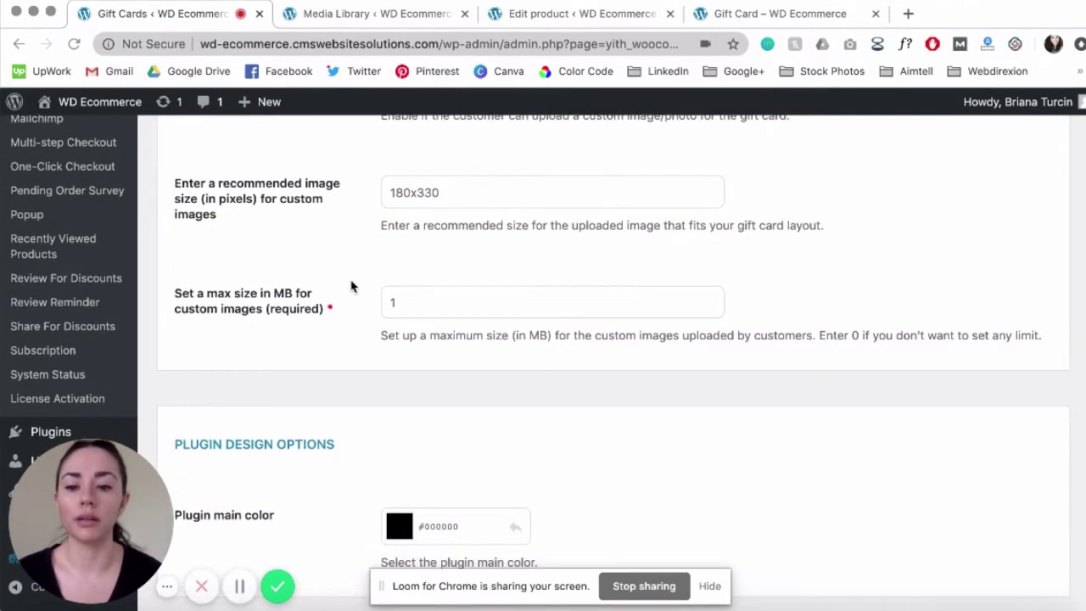
{"action": "scroll", "coordinate": [352, 286], "scroll_direction": "down", "scroll_amount": 4}
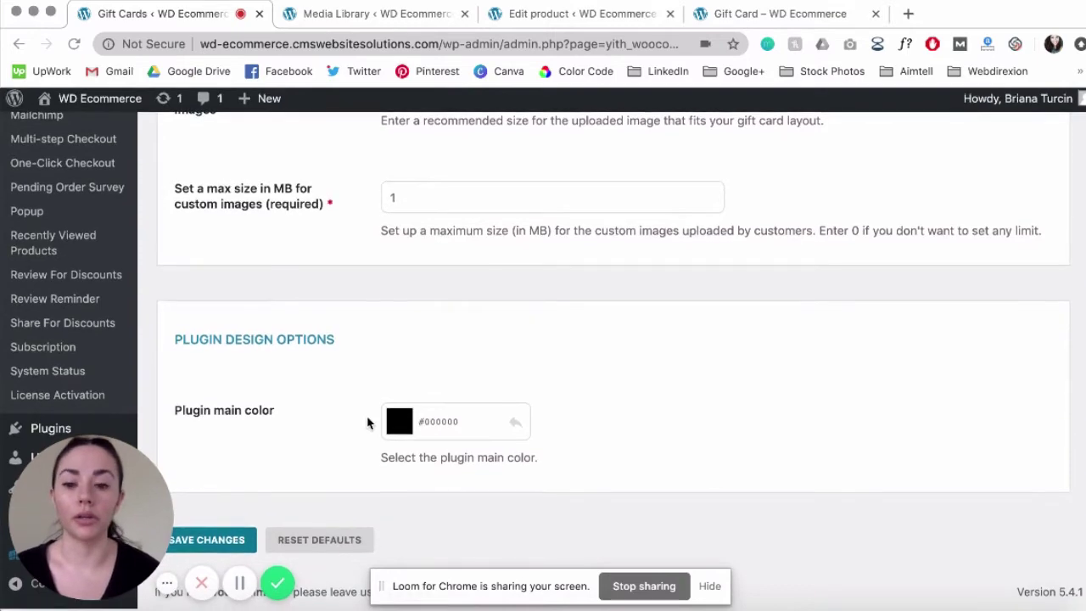
- Open the gift card image categories and review the existing categories such as Birthday, Holiday and Mother's Day
{"action": "scroll", "coordinate": [368, 421], "scroll_direction": "up", "scroll_amount": 10}
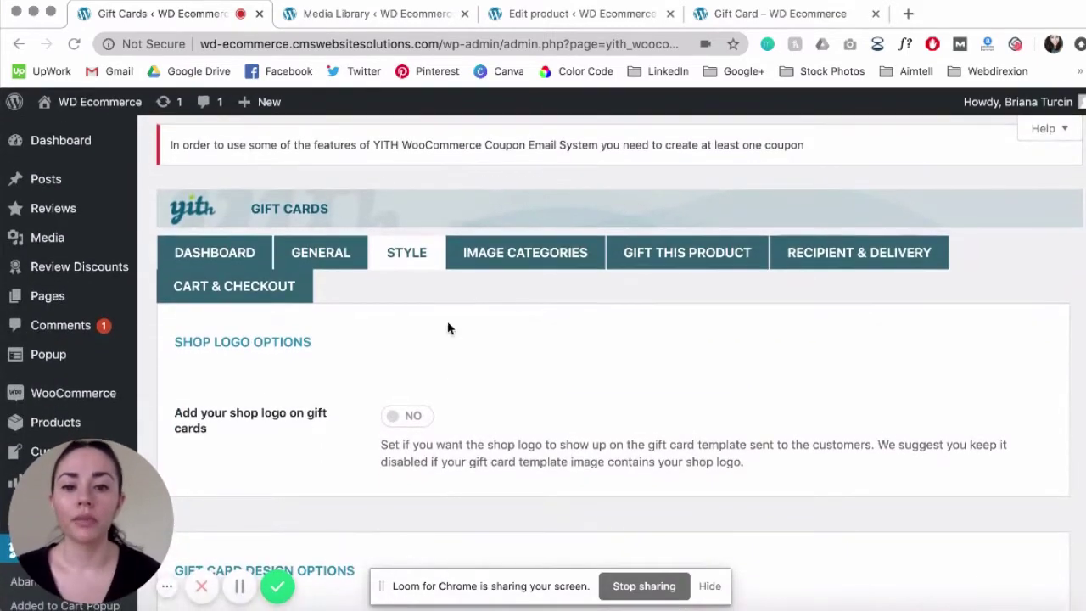
{"action": "left_click", "coordinate": [506, 257]}
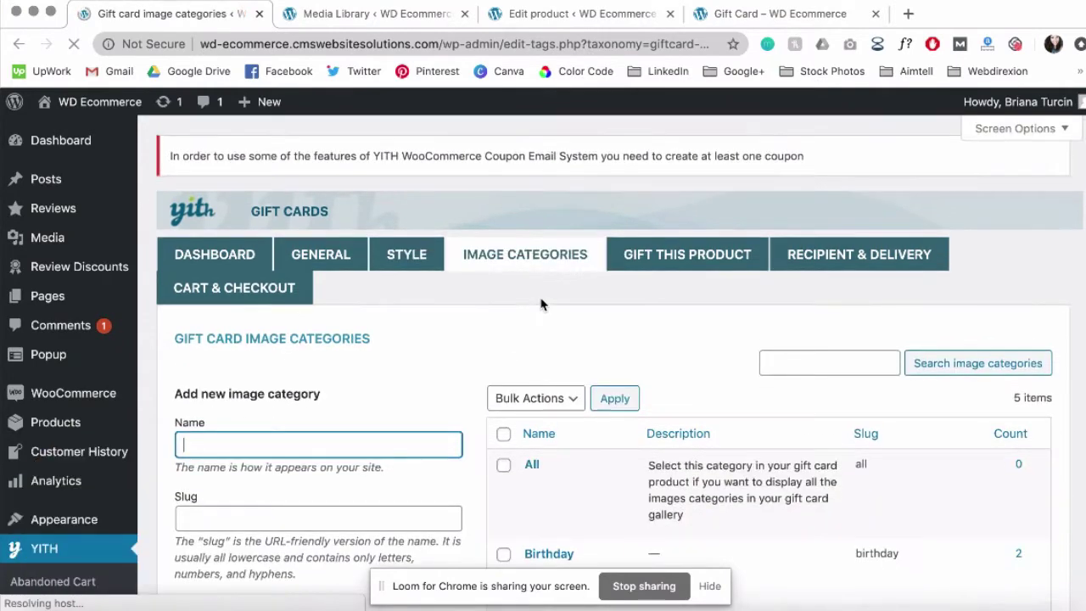
{"action": "scroll", "coordinate": [481, 291], "scroll_direction": "down", "scroll_amount": 1}
{"action": "scroll", "coordinate": [481, 291], "scroll_direction": "down", "scroll_amount": 1}
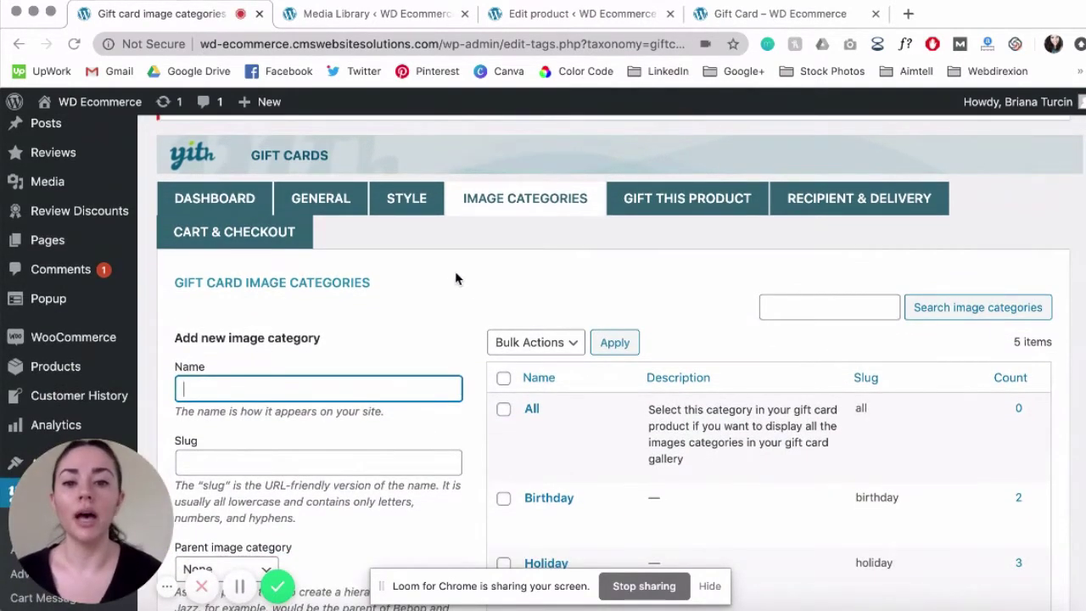
{"action": "scroll", "coordinate": [483, 224], "scroll_direction": "down", "scroll_amount": 1}
{"action": "scroll", "coordinate": [455, 253], "scroll_direction": "down", "scroll_amount": 2}
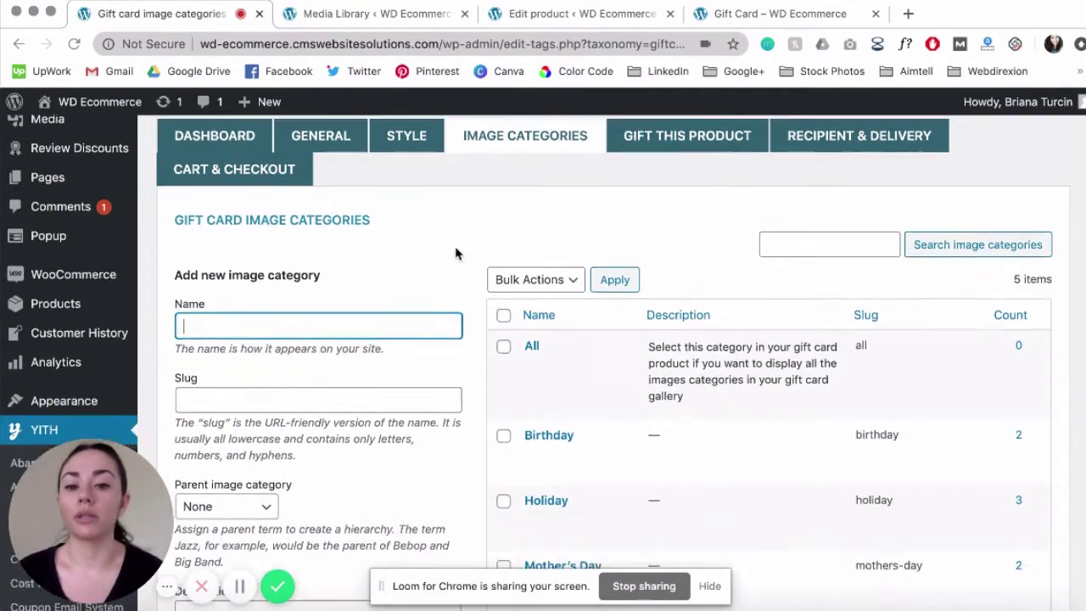
{"action": "scroll", "coordinate": [475, 233], "scroll_direction": "up", "scroll_amount": 1}
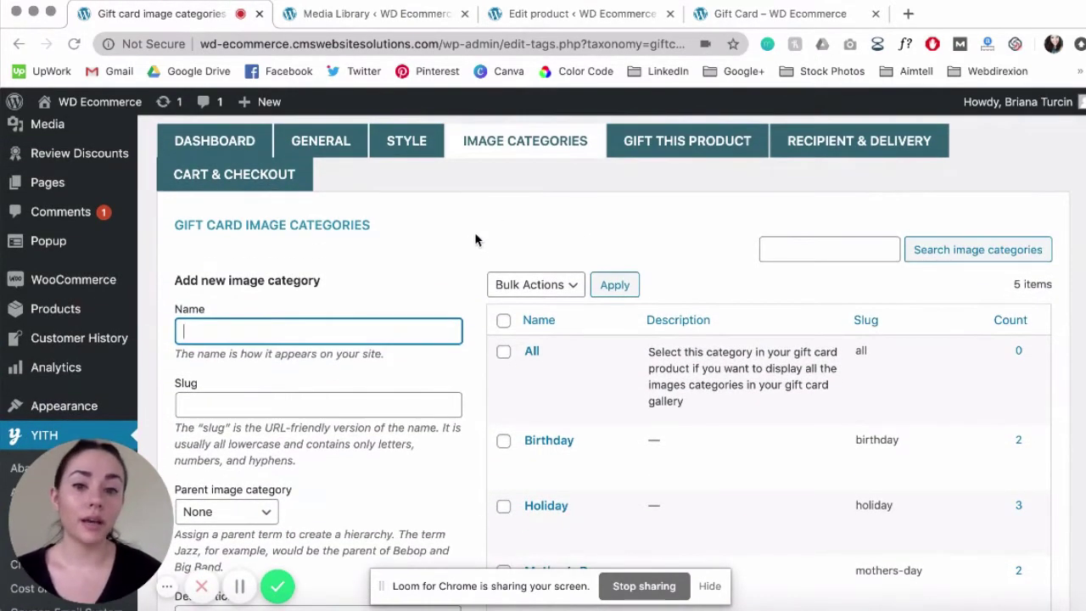
{"action": "scroll", "coordinate": [475, 240], "scroll_direction": "down", "scroll_amount": 3}
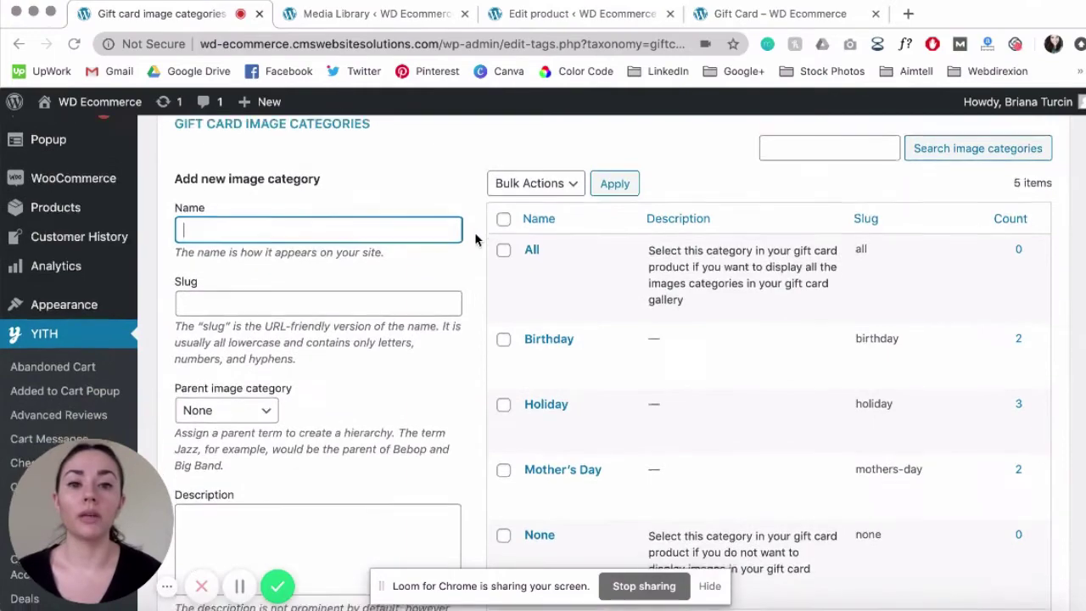
{"action": "scroll", "coordinate": [475, 239], "scroll_direction": "down", "scroll_amount": 2}
{"action": "scroll", "coordinate": [475, 239], "scroll_direction": "up", "scroll_amount": 1}
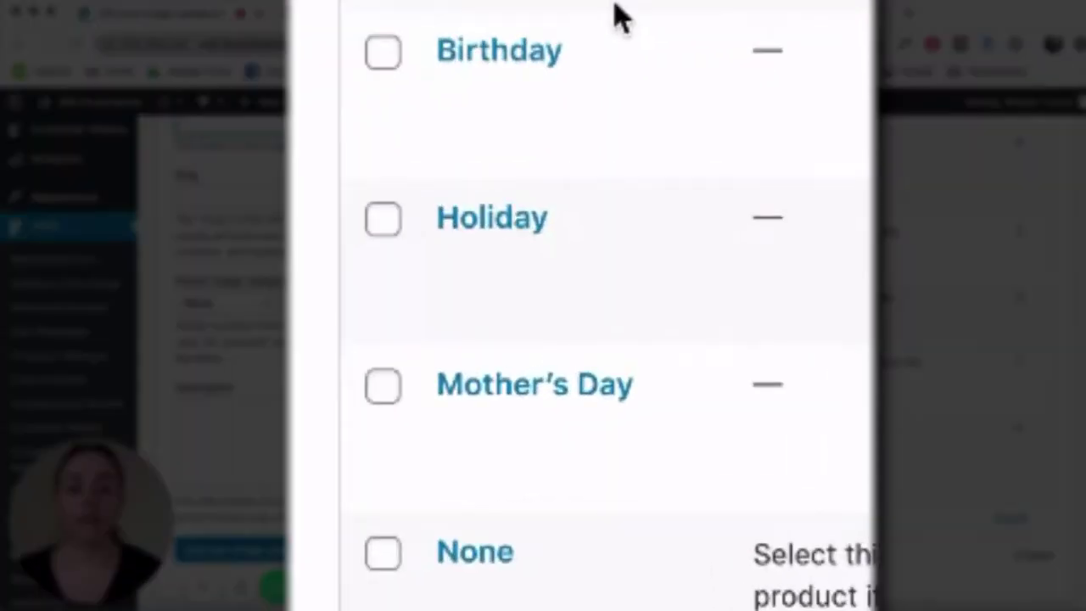
{"action": "mouse_move", "coordinate": [623, 401]}
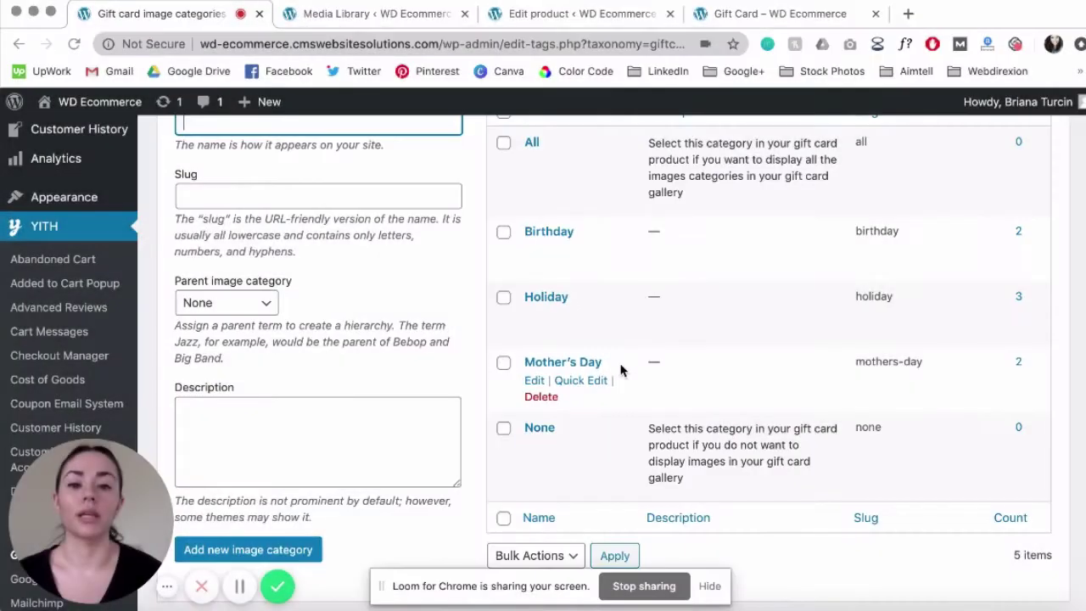
- Examine the form for adding a new image category, including name, slug, parent category and description
{"action": "scroll", "coordinate": [489, 346], "scroll_direction": "up", "scroll_amount": 3}
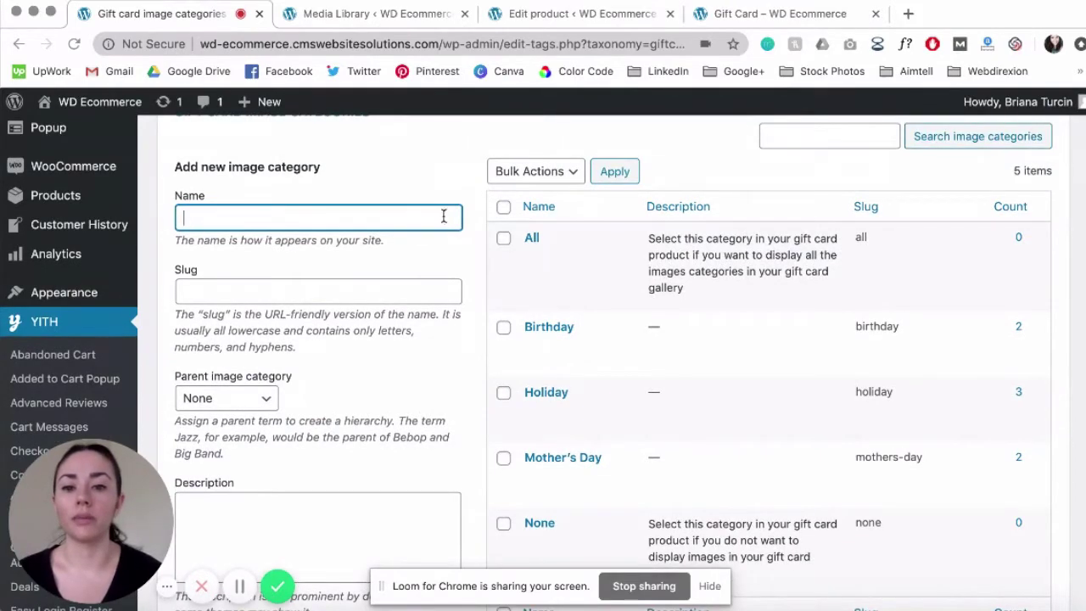
{"action": "scroll", "coordinate": [443, 216], "scroll_direction": "down", "scroll_amount": 3}
{"action": "left_click", "coordinate": [280, 407]}
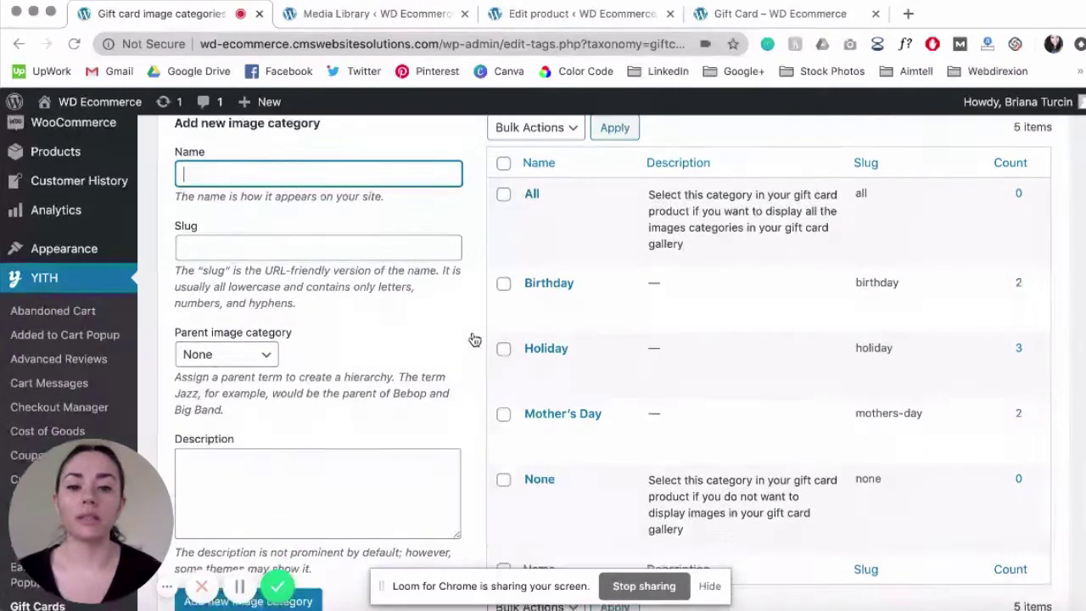
{"action": "scroll", "coordinate": [473, 340], "scroll_direction": "up", "scroll_amount": 1}
{"action": "scroll", "coordinate": [474, 339], "scroll_direction": "down", "scroll_amount": 2}
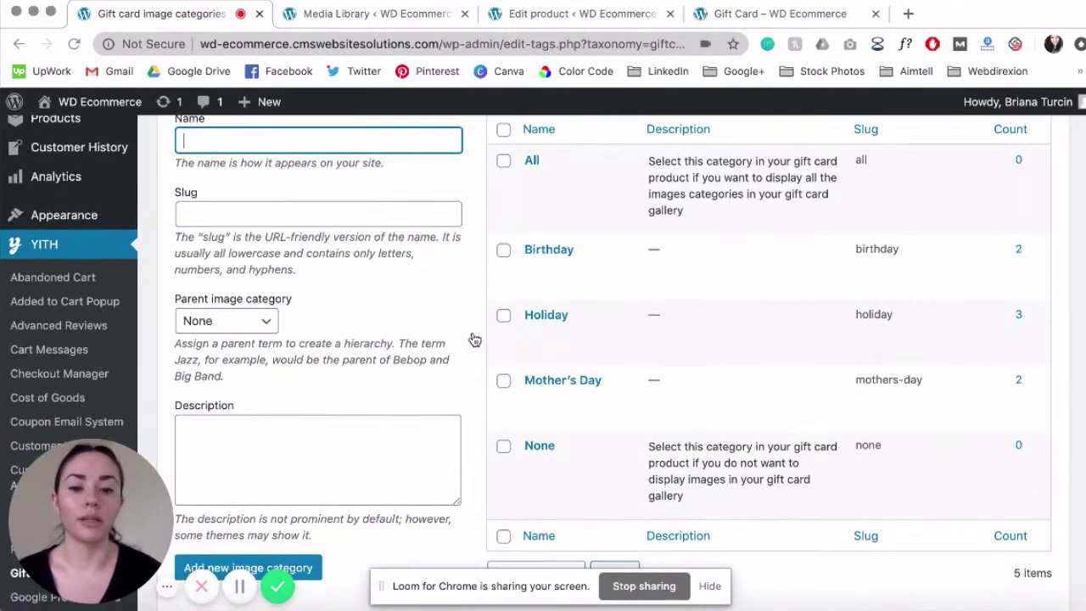
{"action": "scroll", "coordinate": [478, 310], "scroll_direction": "up", "scroll_amount": 2}
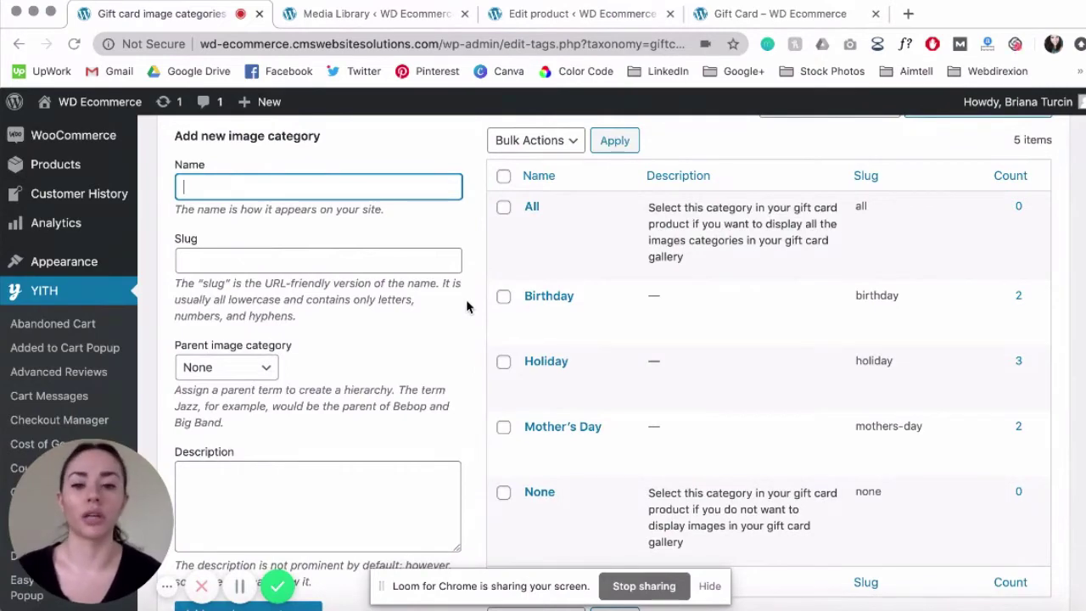
{"action": "scroll", "coordinate": [466, 302], "scroll_direction": "down", "scroll_amount": 3}
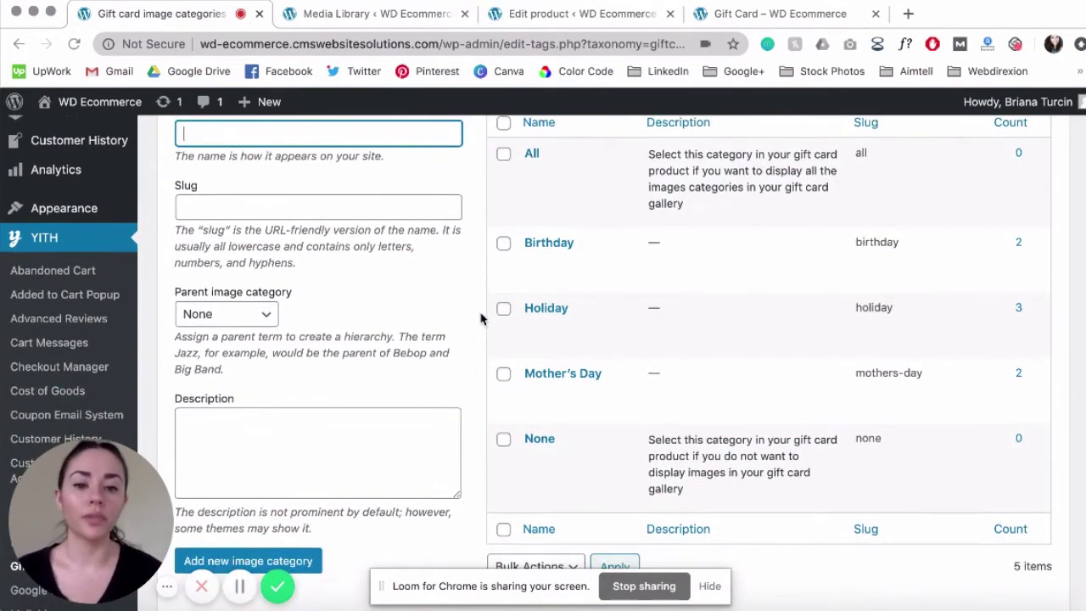
- Open the "Gift this product" settings and review the option for showing it in product pages
{"action": "scroll", "coordinate": [480, 265], "scroll_direction": "up", "scroll_amount": 10}
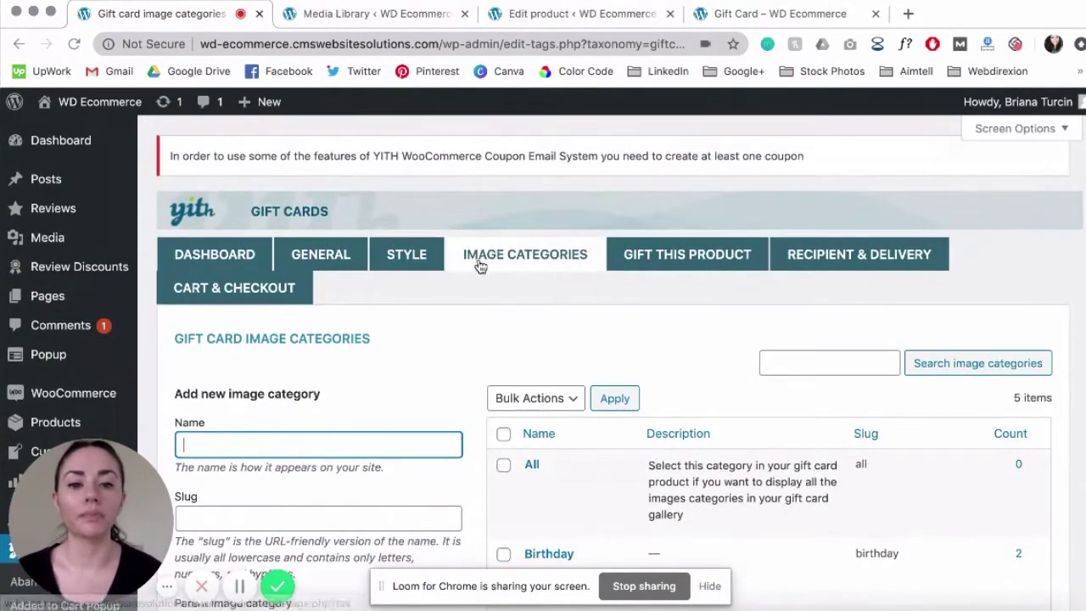
{"action": "left_click", "coordinate": [666, 253]}
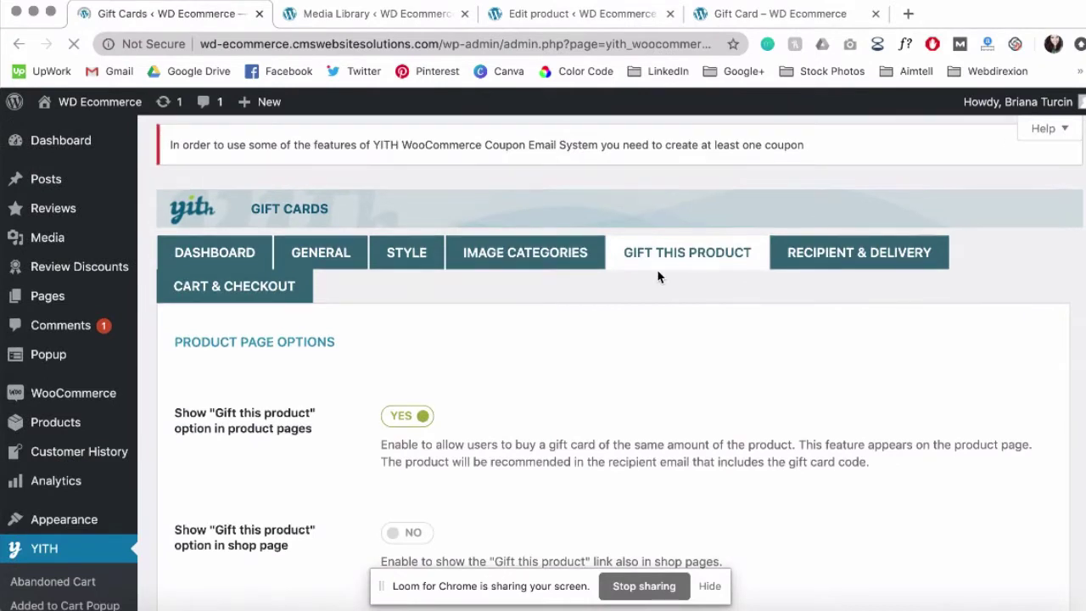
{"action": "scroll", "coordinate": [495, 318], "scroll_direction": "down", "scroll_amount": 1}
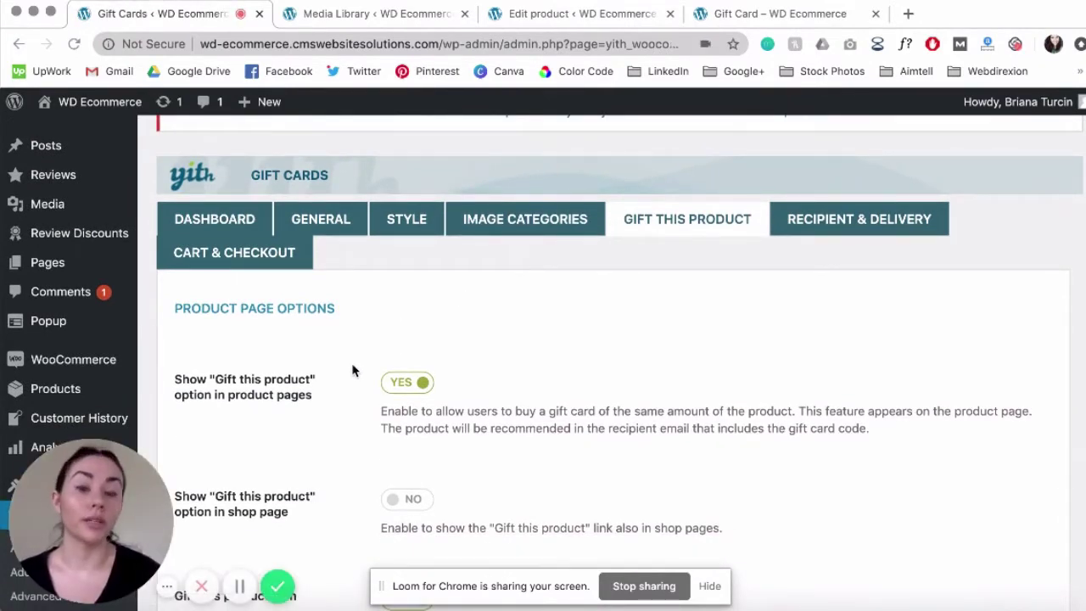
{"action": "scroll", "coordinate": [354, 370], "scroll_direction": "down", "scroll_amount": 1}
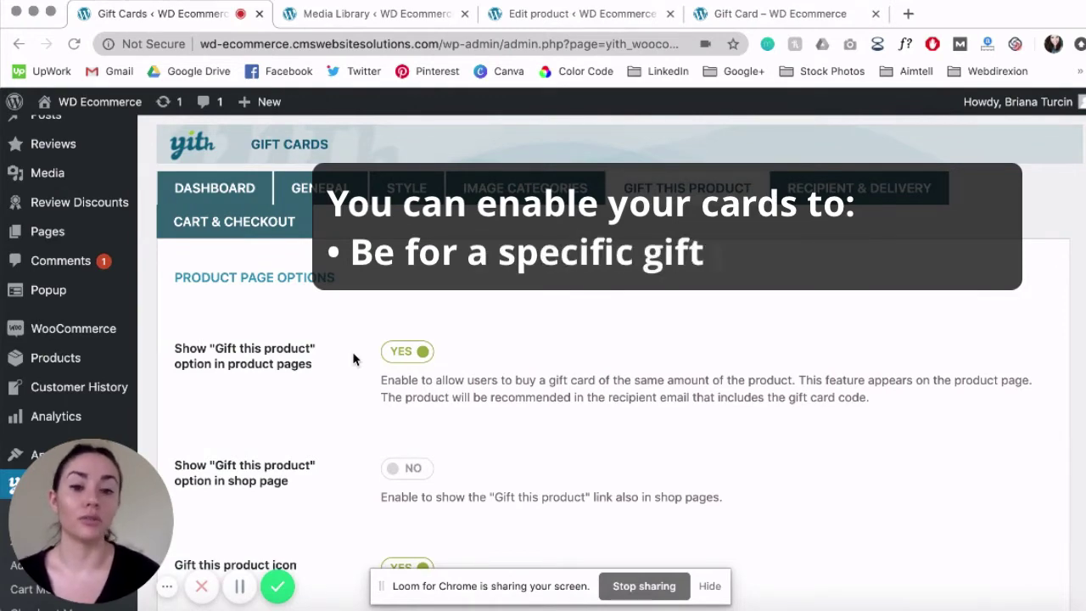
{"action": "scroll", "coordinate": [352, 352], "scroll_direction": "down", "scroll_amount": 1}
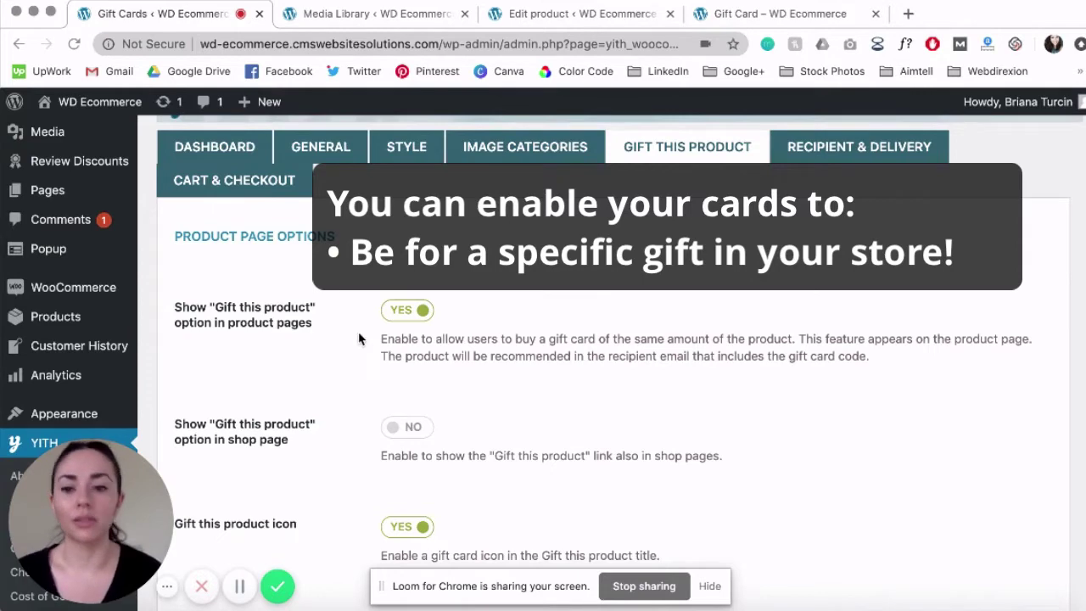
{"action": "scroll", "coordinate": [354, 359], "scroll_direction": "down", "scroll_amount": 1}
{"action": "scroll", "coordinate": [356, 338], "scroll_direction": "down", "scroll_amount": 2}
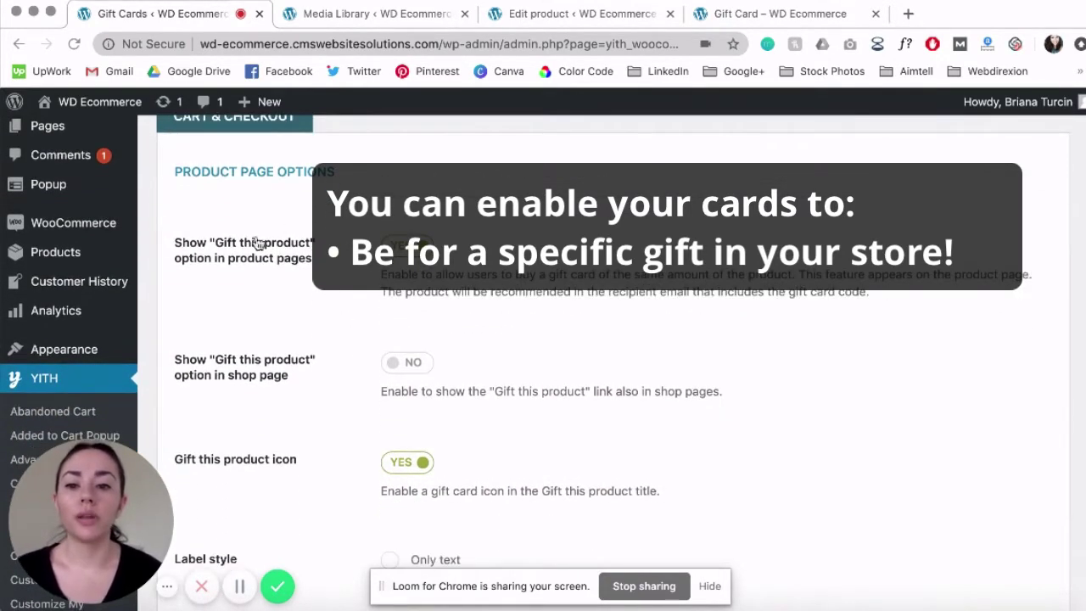
{"action": "scroll", "coordinate": [299, 300], "scroll_direction": "down", "scroll_amount": 1}
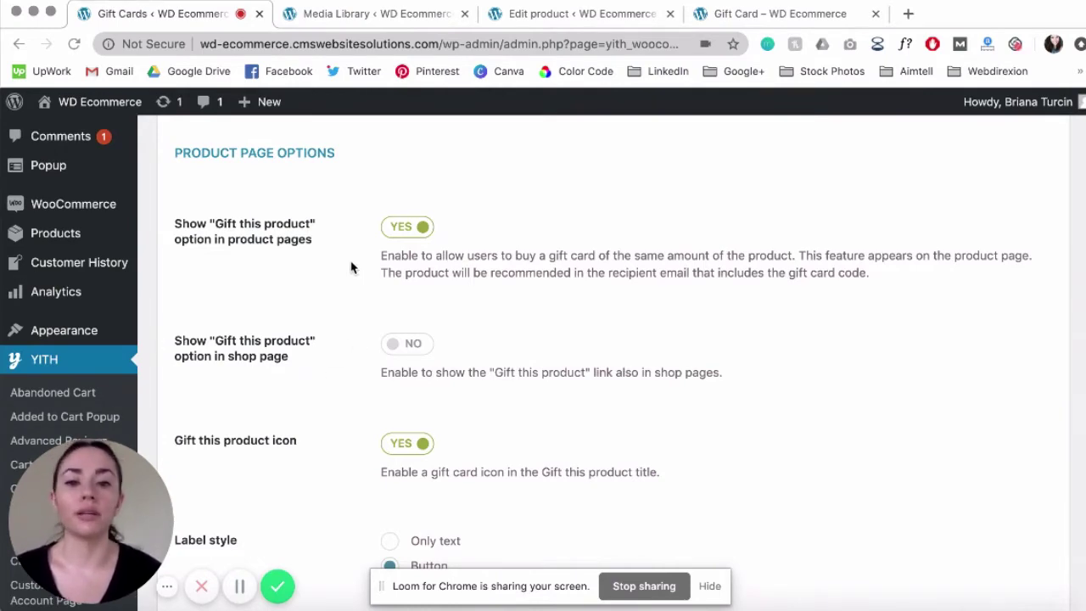
- Review the "Gift this product" shop page option, its icon option and the label style choices
{"action": "scroll", "coordinate": [351, 268], "scroll_direction": "down", "scroll_amount": 2}
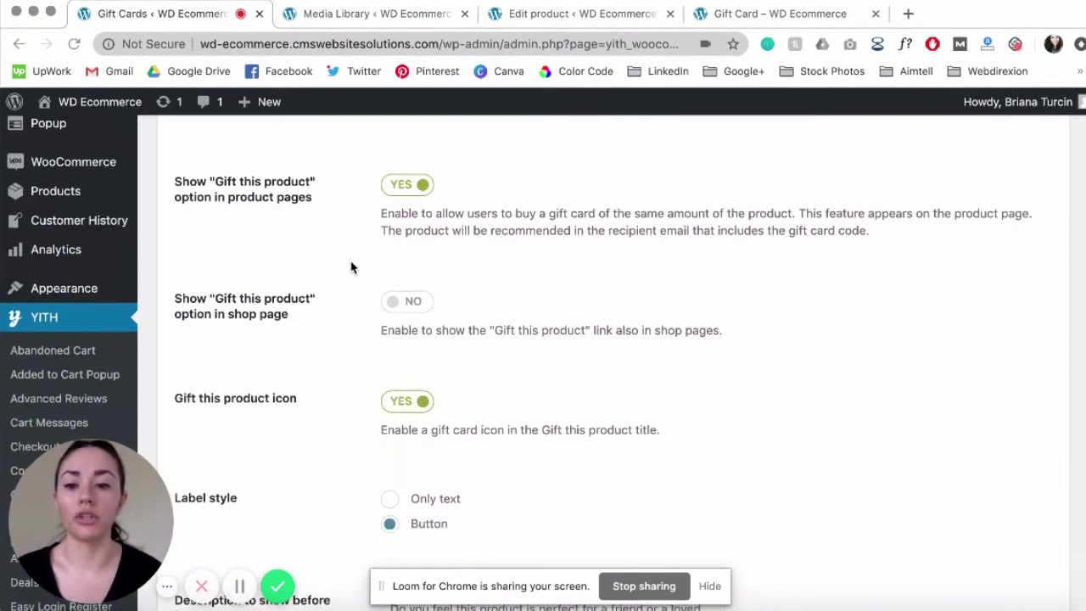
{"action": "scroll", "coordinate": [351, 268], "scroll_direction": "down", "scroll_amount": 4}
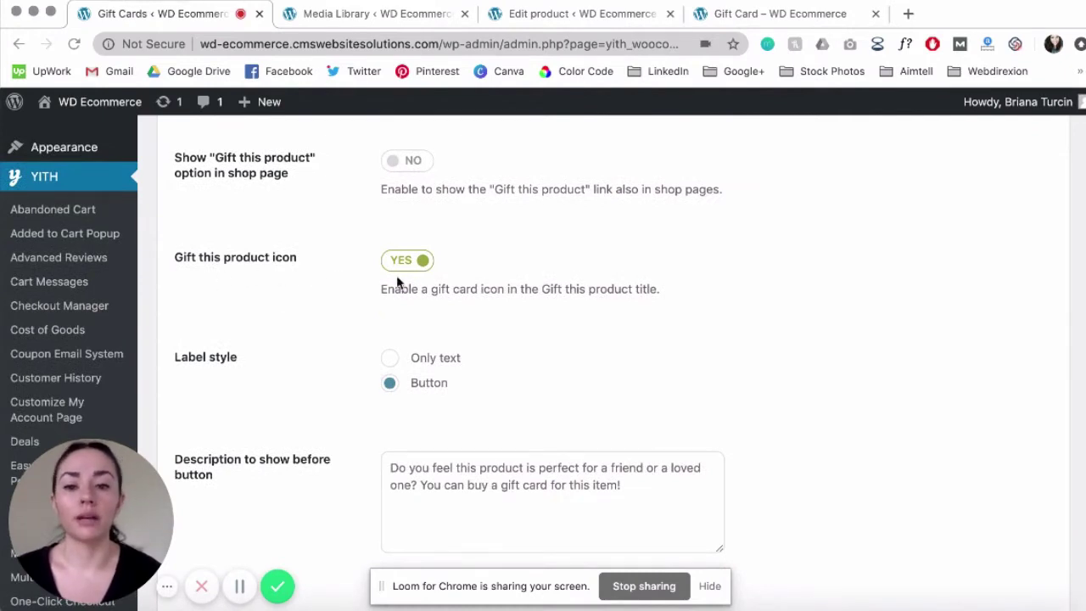
{"action": "scroll", "coordinate": [427, 286], "scroll_direction": "down", "scroll_amount": 1}
{"action": "scroll", "coordinate": [330, 298], "scroll_direction": "down", "scroll_amount": 2}
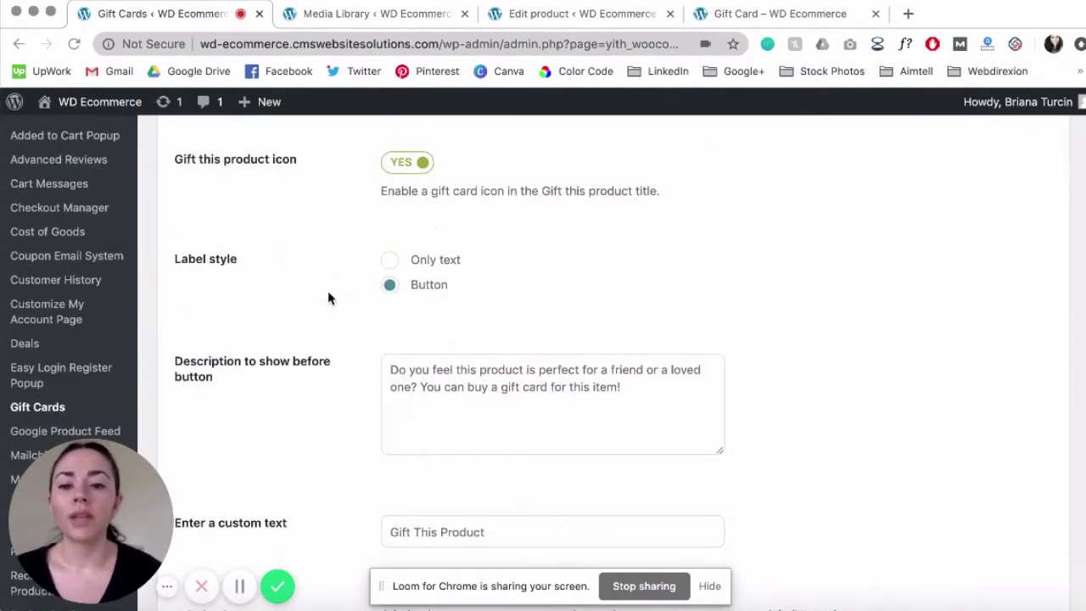
- Review the description shown before the button, the custom button text and the label color settings
{"action": "scroll", "coordinate": [402, 315], "scroll_direction": "down", "scroll_amount": 1}
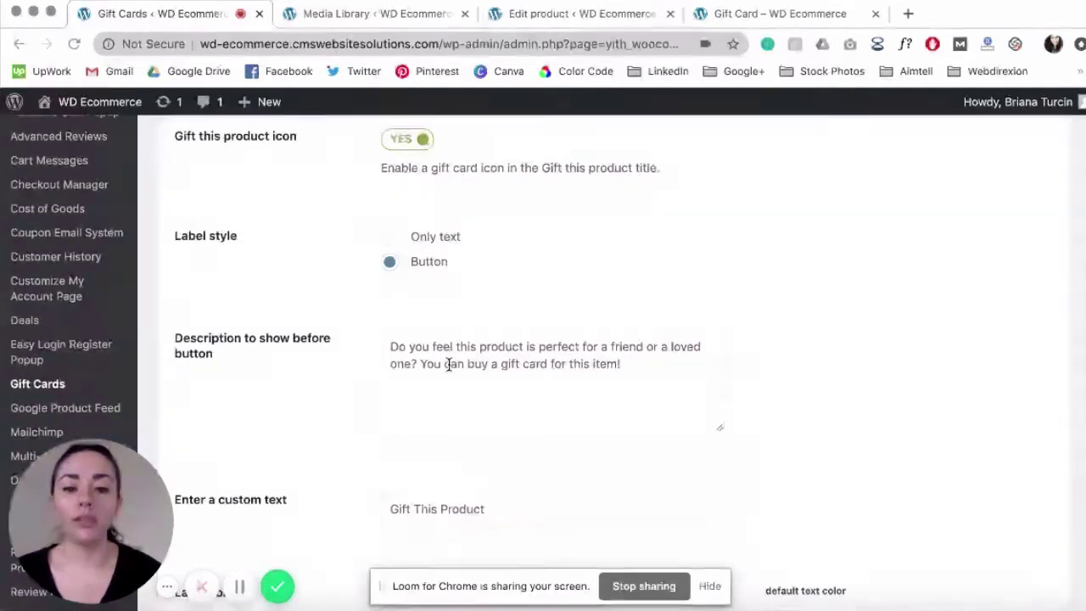
{"action": "scroll", "coordinate": [456, 402], "scroll_direction": "down", "scroll_amount": 1}
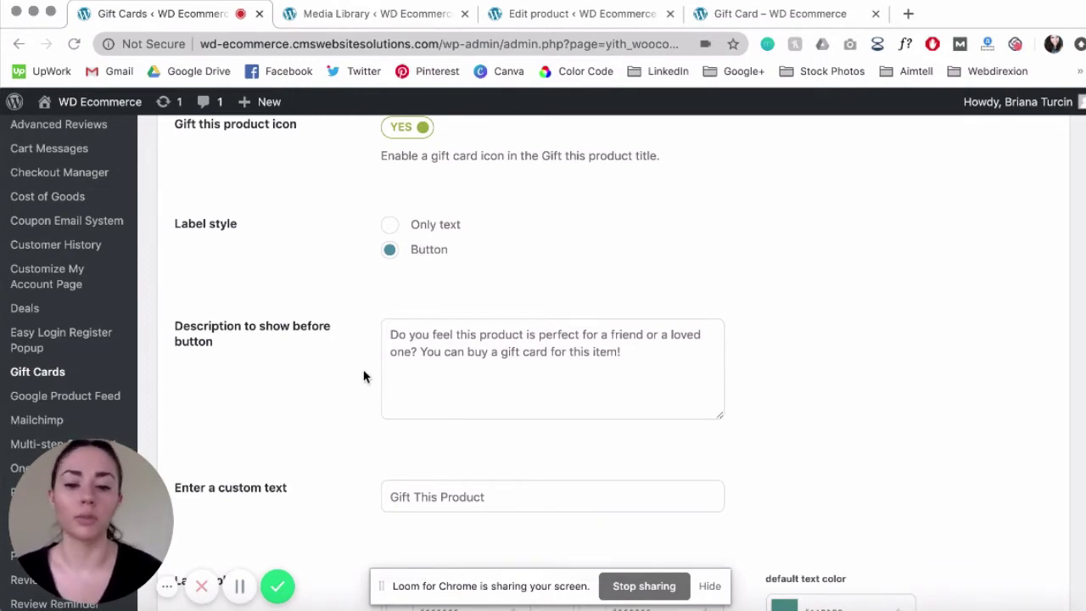
{"action": "scroll", "coordinate": [364, 357], "scroll_direction": "down", "scroll_amount": 5}
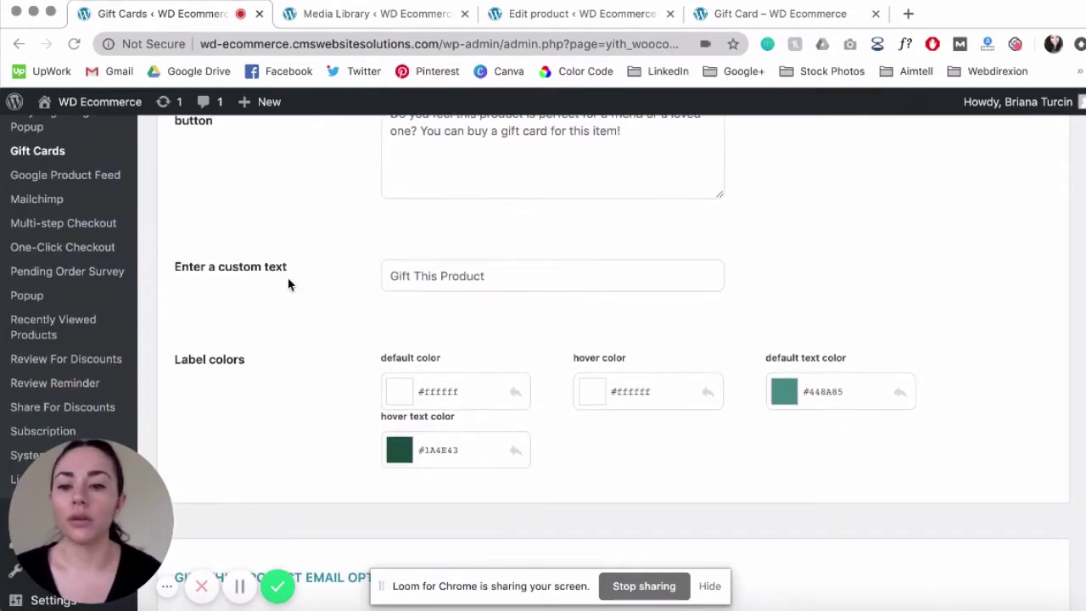
{"action": "scroll", "coordinate": [360, 377], "scroll_direction": "down", "scroll_amount": 2}
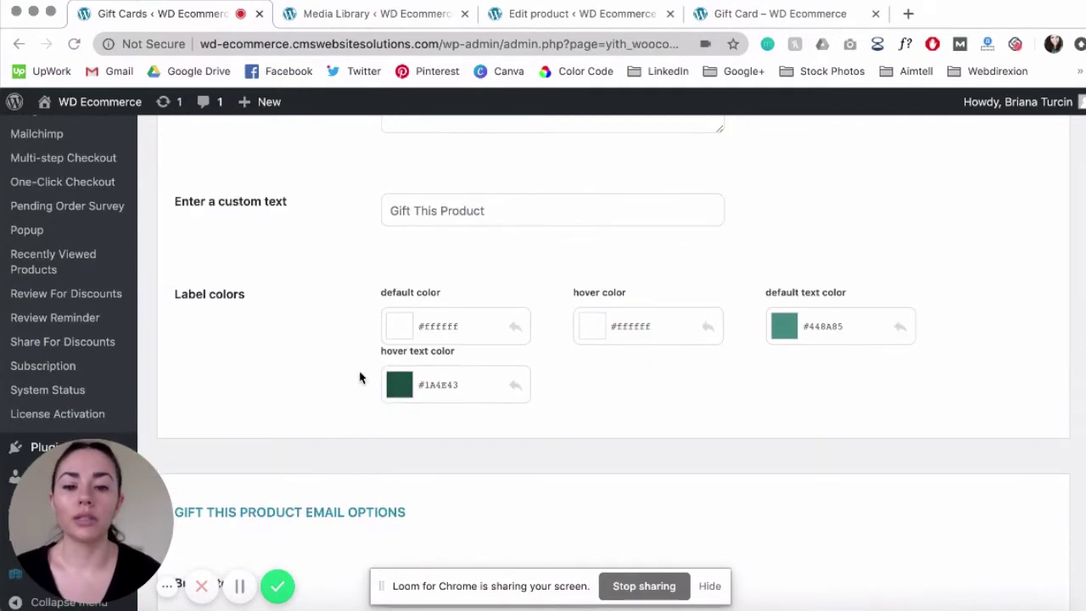
- Review the "Gift this product" email options for the button text and the page the button redirects to
{"action": "scroll", "coordinate": [351, 303], "scroll_direction": "down", "scroll_amount": 5}
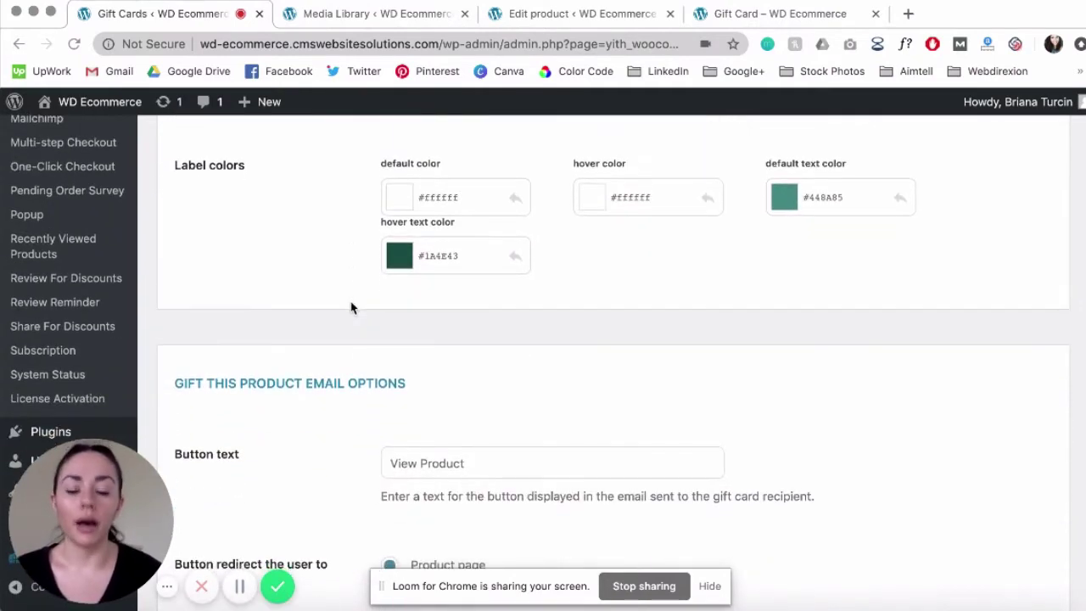
{"action": "scroll", "coordinate": [350, 304], "scroll_direction": "down", "scroll_amount": 2}
{"action": "scroll", "coordinate": [350, 303], "scroll_direction": "down", "scroll_amount": 1}
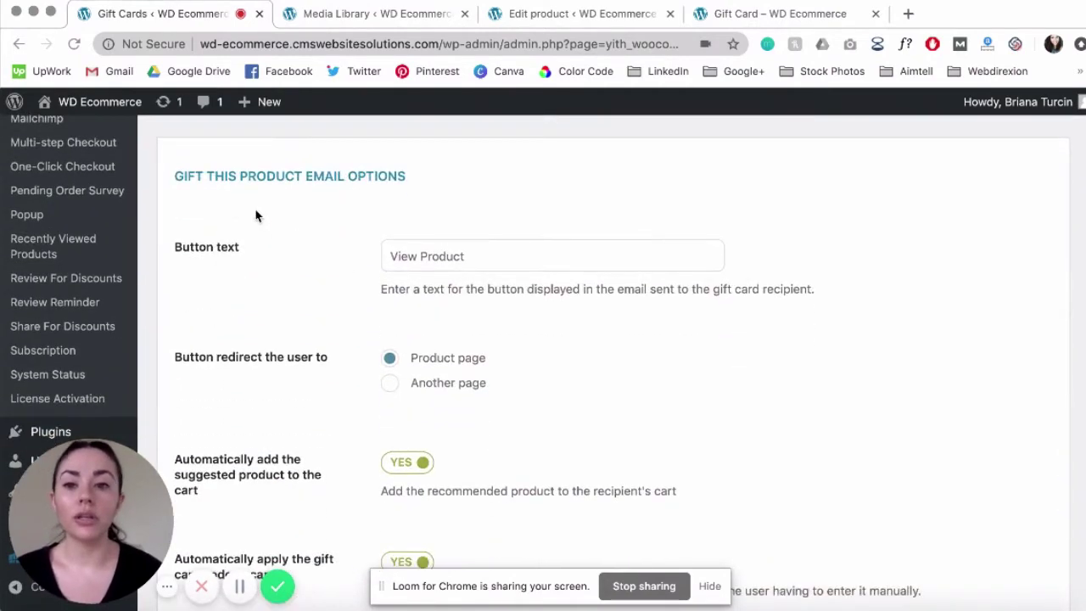
{"action": "scroll", "coordinate": [376, 194], "scroll_direction": "down", "scroll_amount": 2}
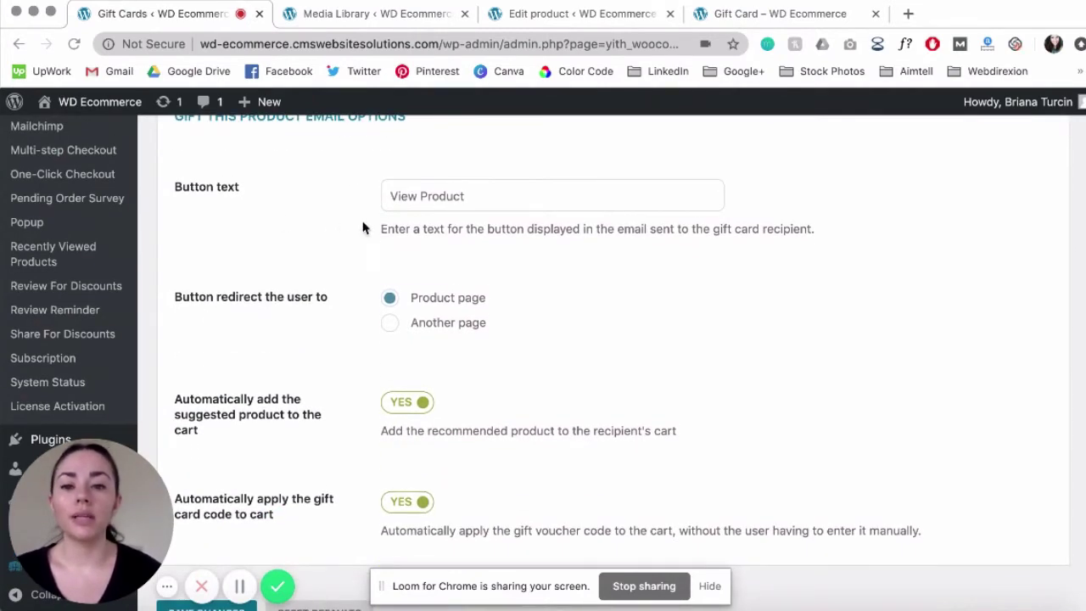
{"action": "scroll", "coordinate": [358, 230], "scroll_direction": "up", "scroll_amount": 1}
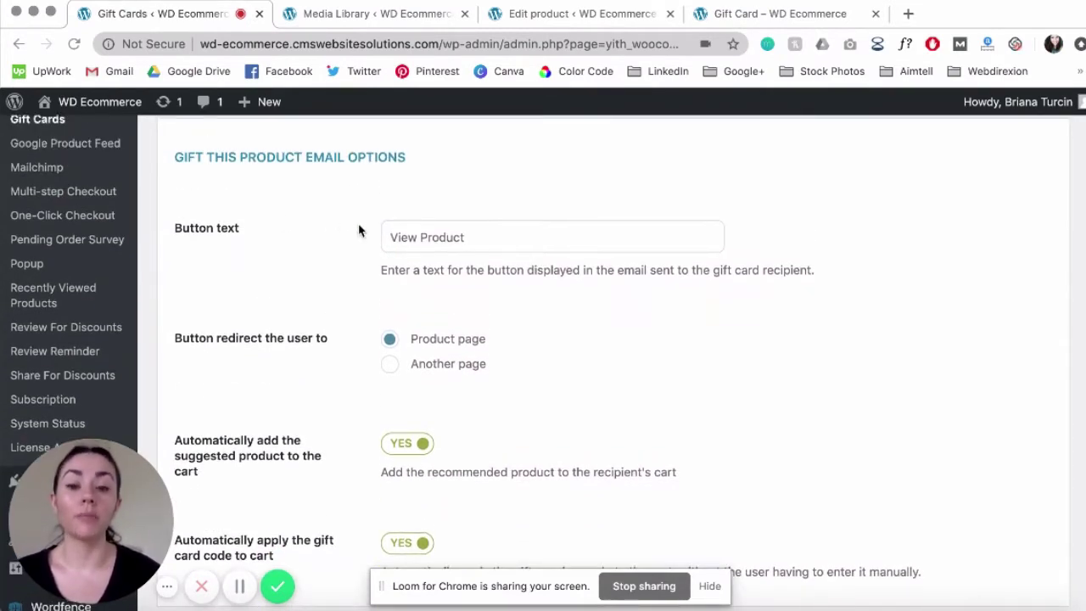
{"action": "scroll", "coordinate": [359, 230], "scroll_direction": "down", "scroll_amount": 1}
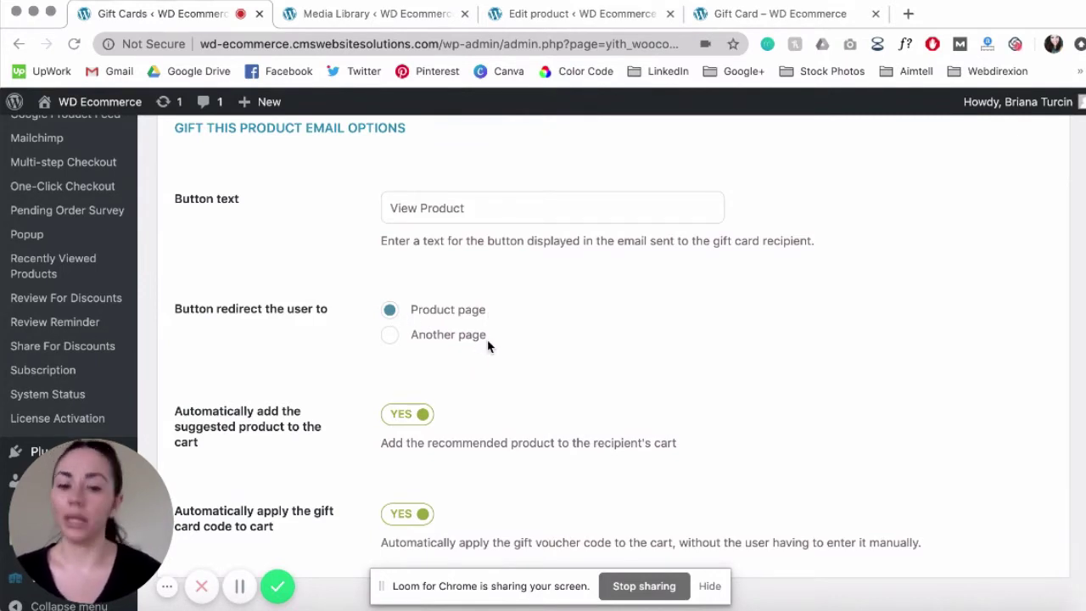
{"action": "scroll", "coordinate": [526, 307], "scroll_direction": "up", "scroll_amount": 1}
{"action": "scroll", "coordinate": [494, 313], "scroll_direction": "down", "scroll_amount": 1}
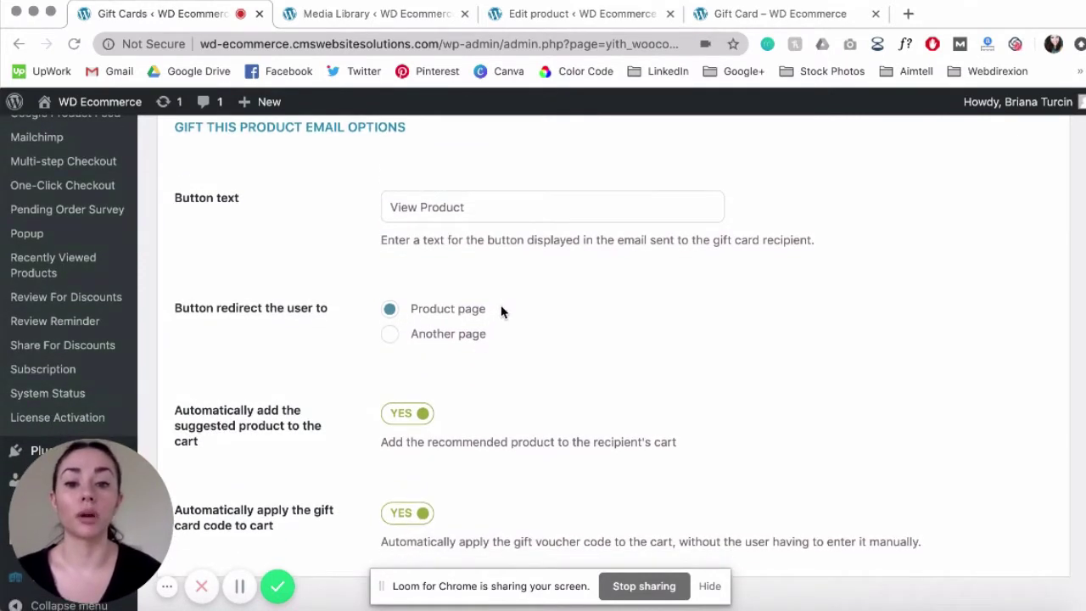
{"action": "scroll", "coordinate": [503, 310], "scroll_direction": "down", "scroll_amount": 1}
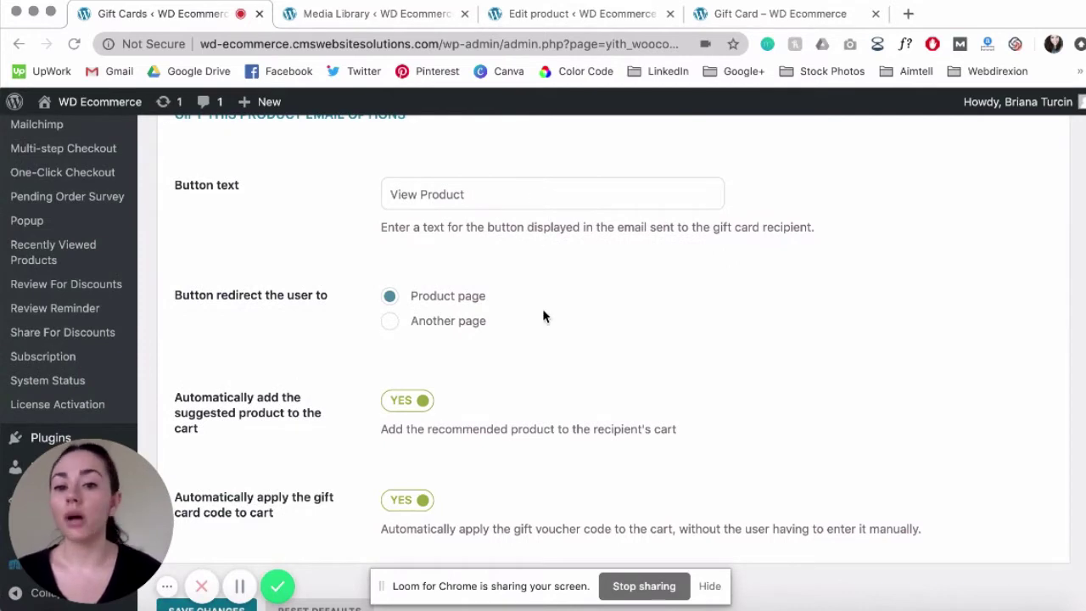
- Review the email options for automatically adding the suggested product and applying the gift card code to the cart
{"action": "scroll", "coordinate": [544, 317], "scroll_direction": "down", "scroll_amount": 1}
{"action": "scroll", "coordinate": [510, 288], "scroll_direction": "down", "scroll_amount": 1}
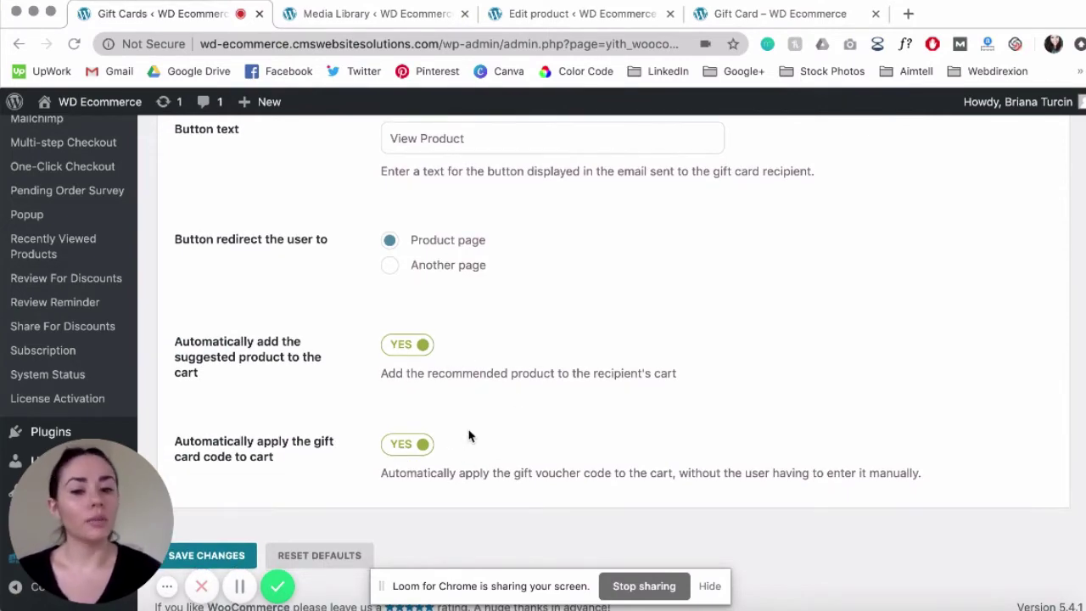
{"action": "scroll", "coordinate": [471, 440], "scroll_direction": "up", "scroll_amount": 1}
{"action": "scroll", "coordinate": [471, 439], "scroll_direction": "up", "scroll_amount": 1}
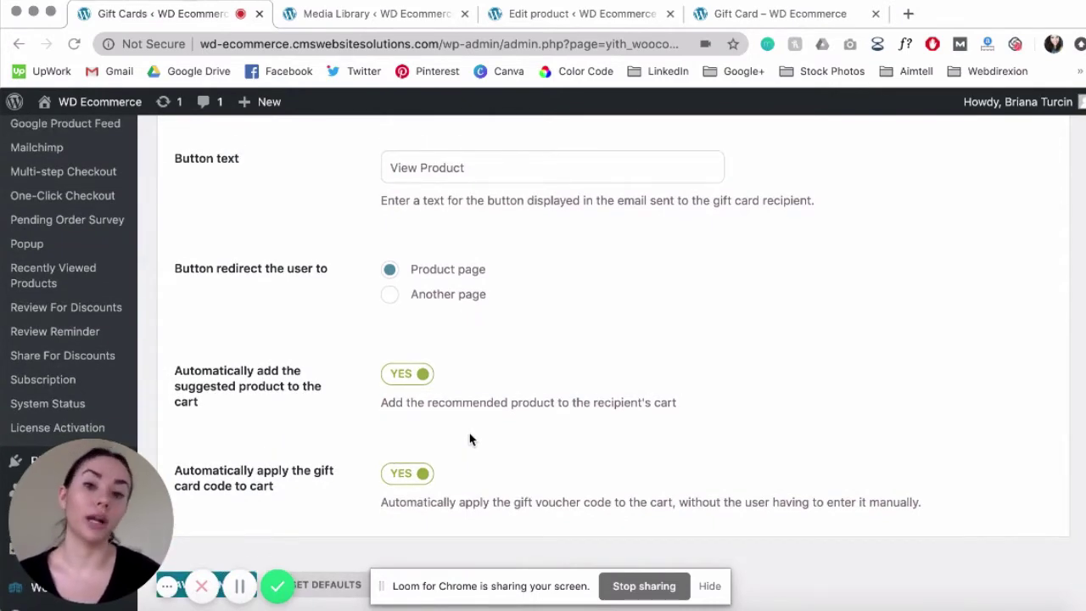
{"action": "scroll", "coordinate": [471, 439], "scroll_direction": "down", "scroll_amount": 1}
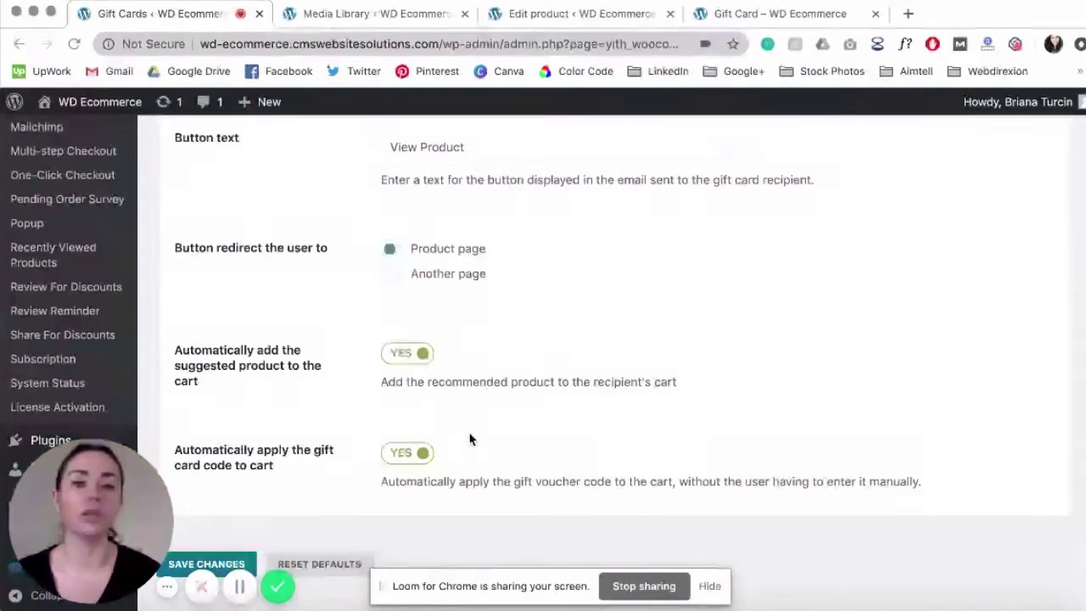
{"action": "scroll", "coordinate": [552, 216], "scroll_direction": "up", "scroll_amount": 3}
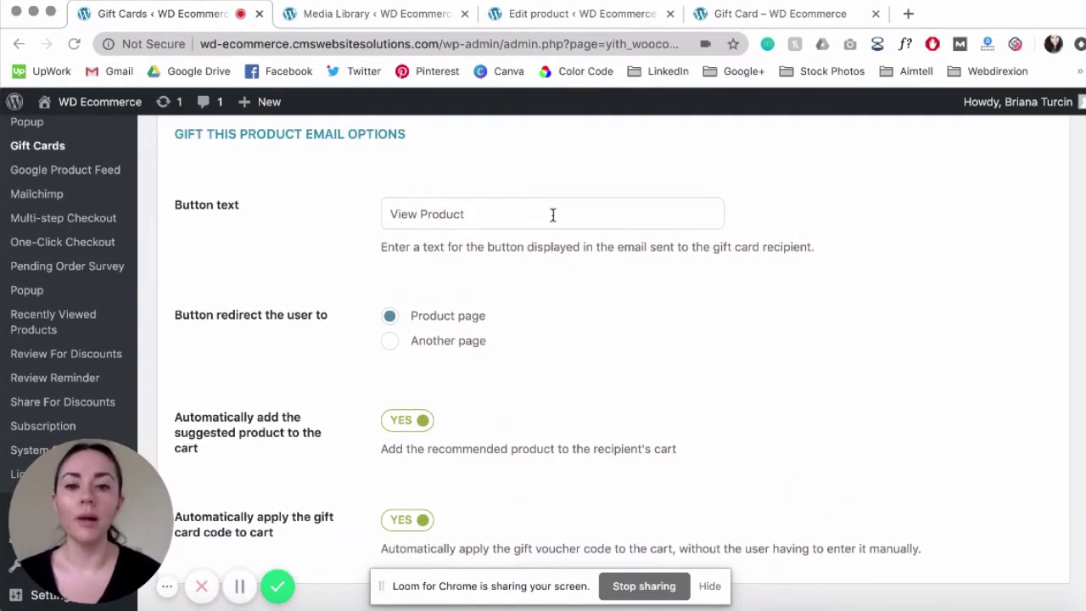
{"action": "scroll", "coordinate": [526, 397], "scroll_direction": "down", "scroll_amount": 3}
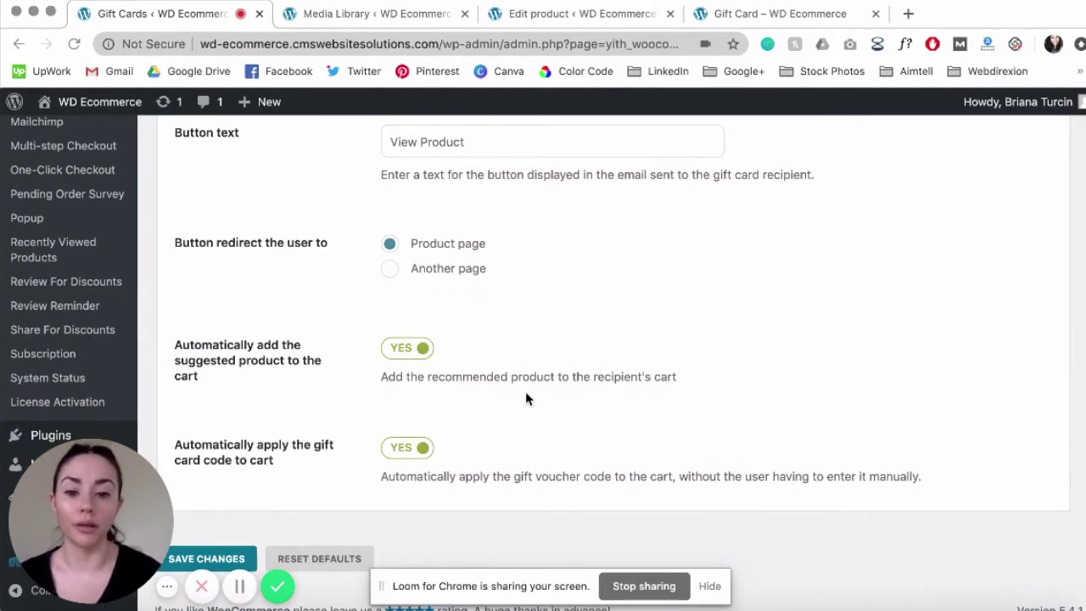
{"action": "scroll", "coordinate": [520, 389], "scroll_direction": "down", "scroll_amount": 1}
- Open the Recipient & Delivery settings and review the "Delivery info" section title for virtual gift cards
{"action": "scroll", "coordinate": [465, 395], "scroll_direction": "up", "scroll_amount": 15}
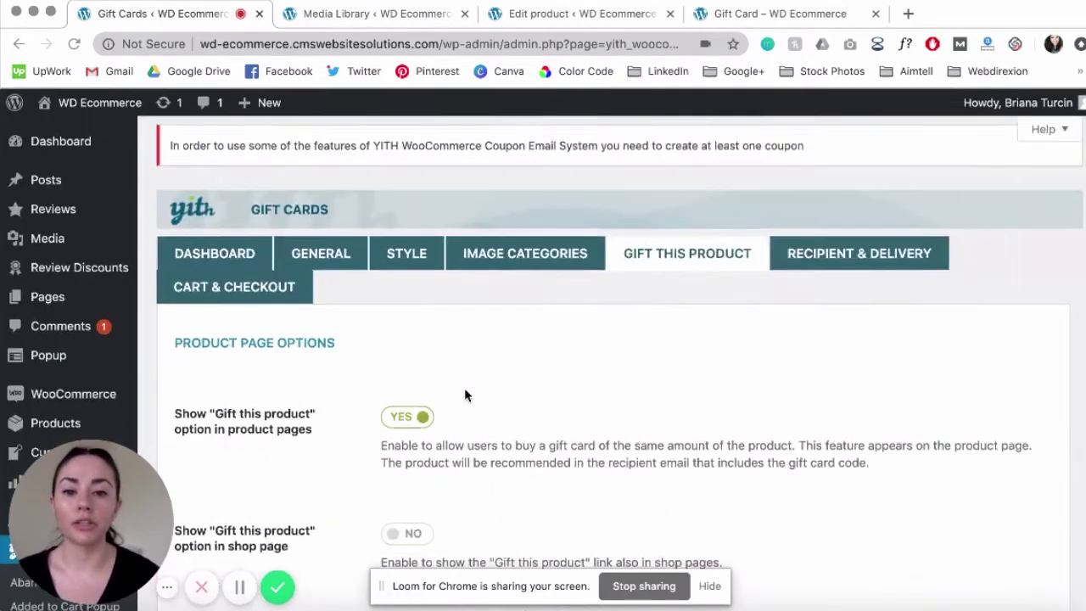
{"action": "left_click", "coordinate": [857, 258]}
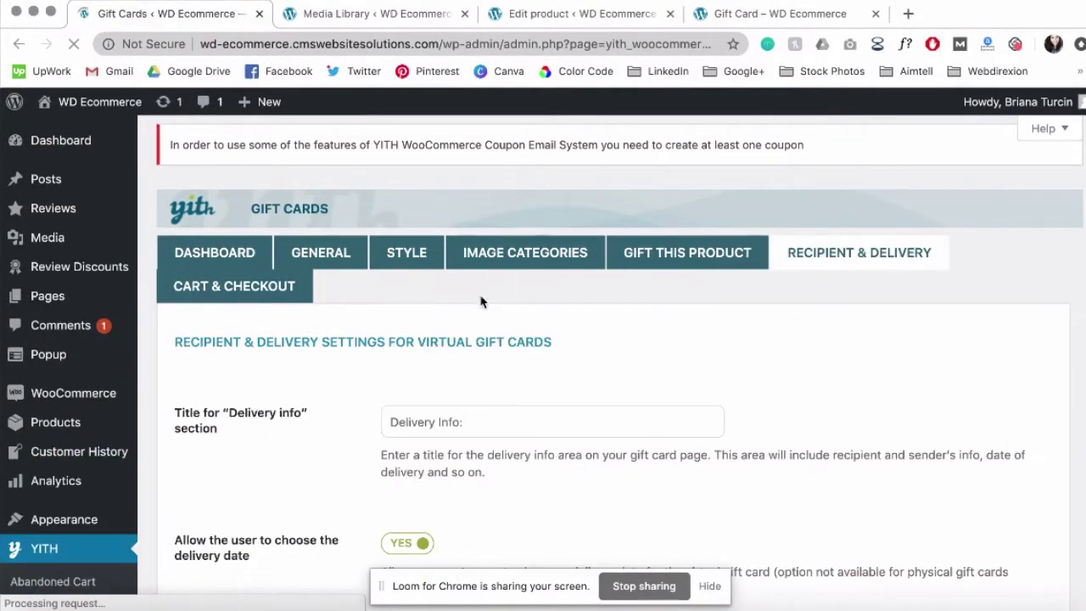
{"action": "scroll", "coordinate": [388, 279], "scroll_direction": "down", "scroll_amount": 1}
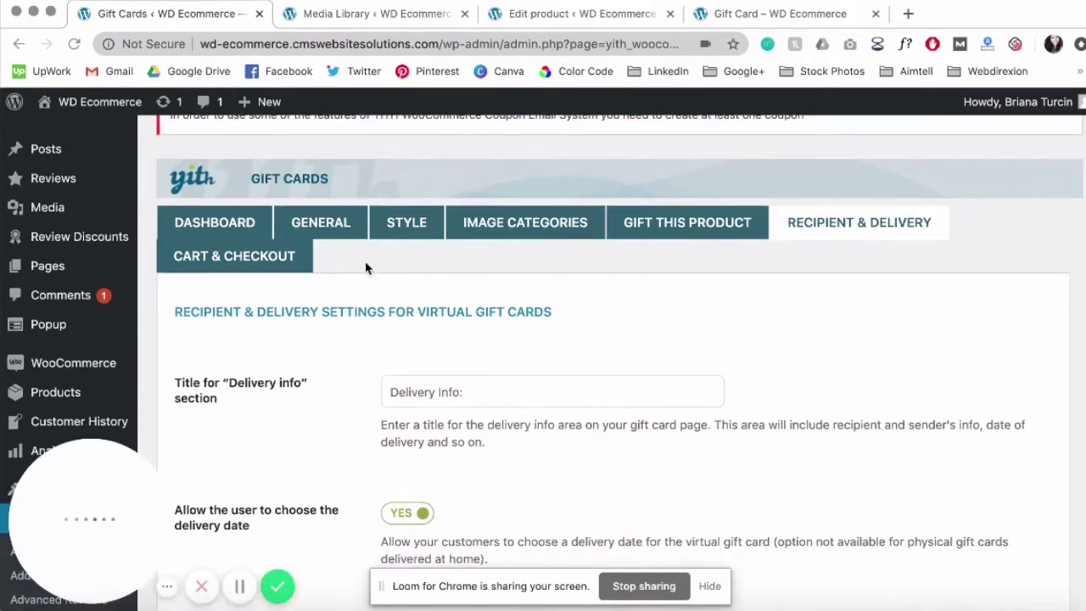
{"action": "scroll", "coordinate": [366, 268], "scroll_direction": "down", "scroll_amount": 3}
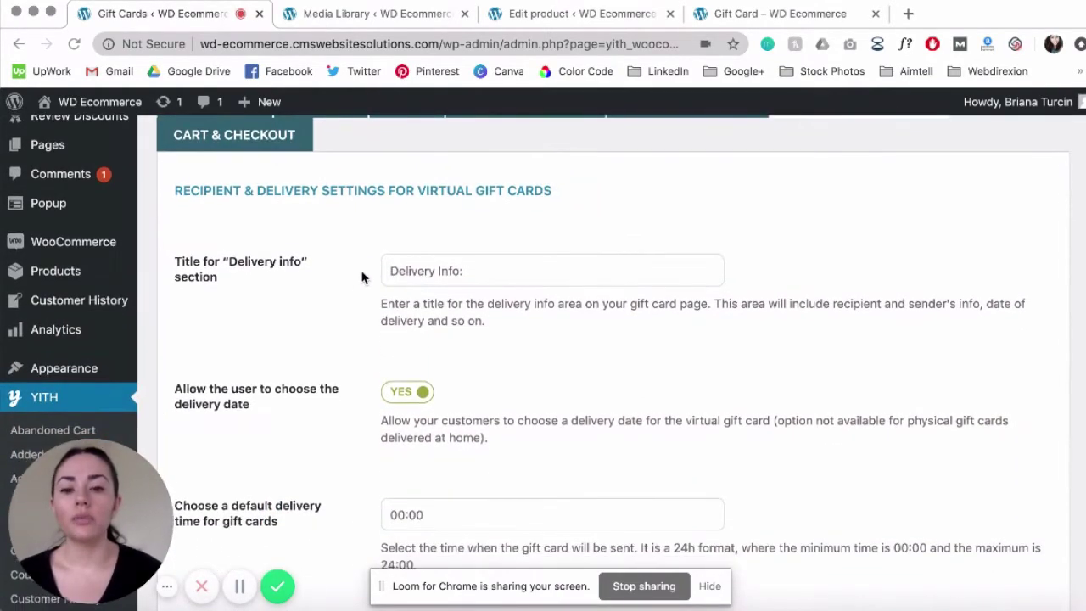
{"action": "scroll", "coordinate": [362, 276], "scroll_direction": "up", "scroll_amount": 1}
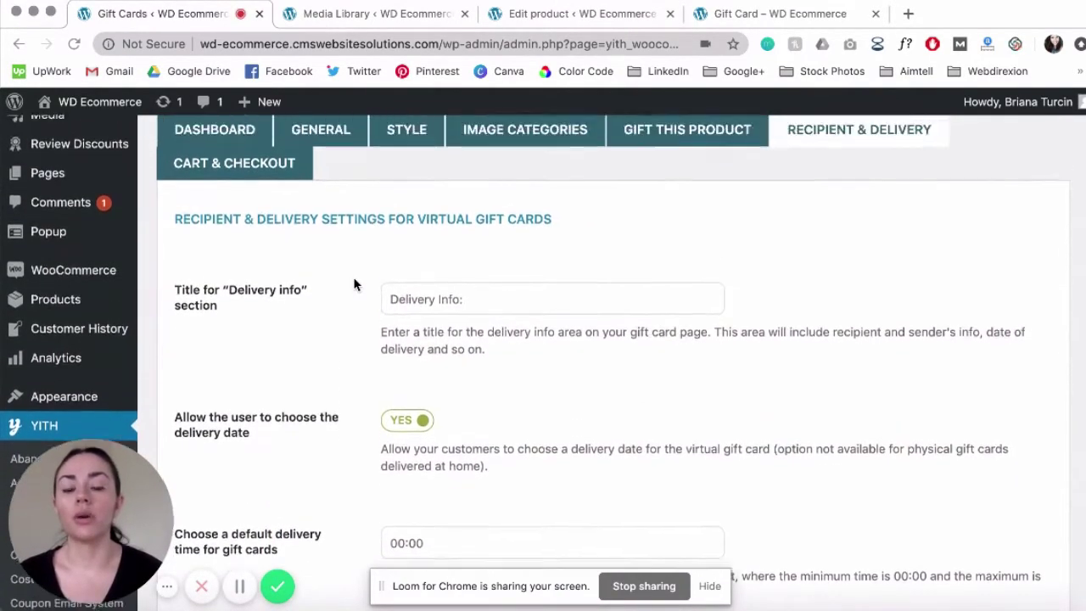
{"action": "scroll", "coordinate": [355, 284], "scroll_direction": "down", "scroll_amount": 1}
{"action": "scroll", "coordinate": [354, 284], "scroll_direction": "down", "scroll_amount": 1}
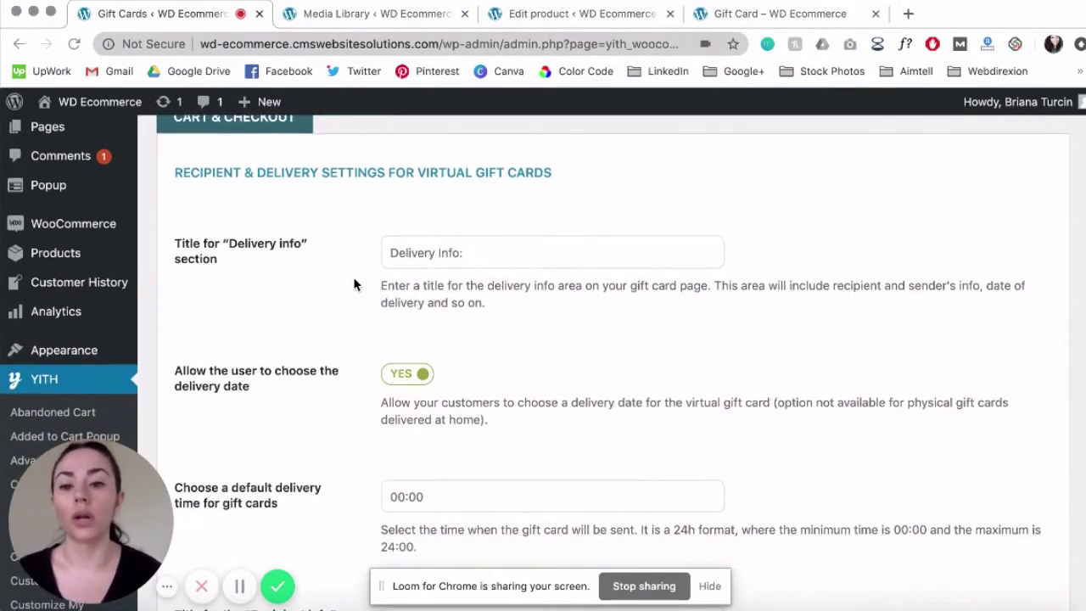
{"action": "scroll", "coordinate": [356, 280], "scroll_direction": "down", "scroll_amount": 1}
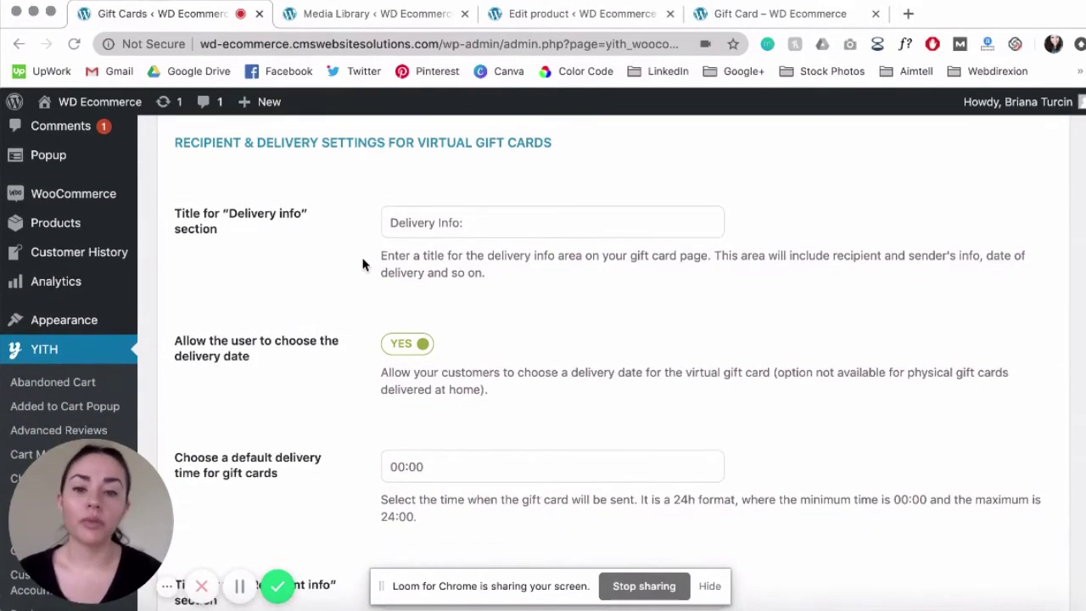
{"action": "scroll", "coordinate": [362, 246], "scroll_direction": "down", "scroll_amount": 1}
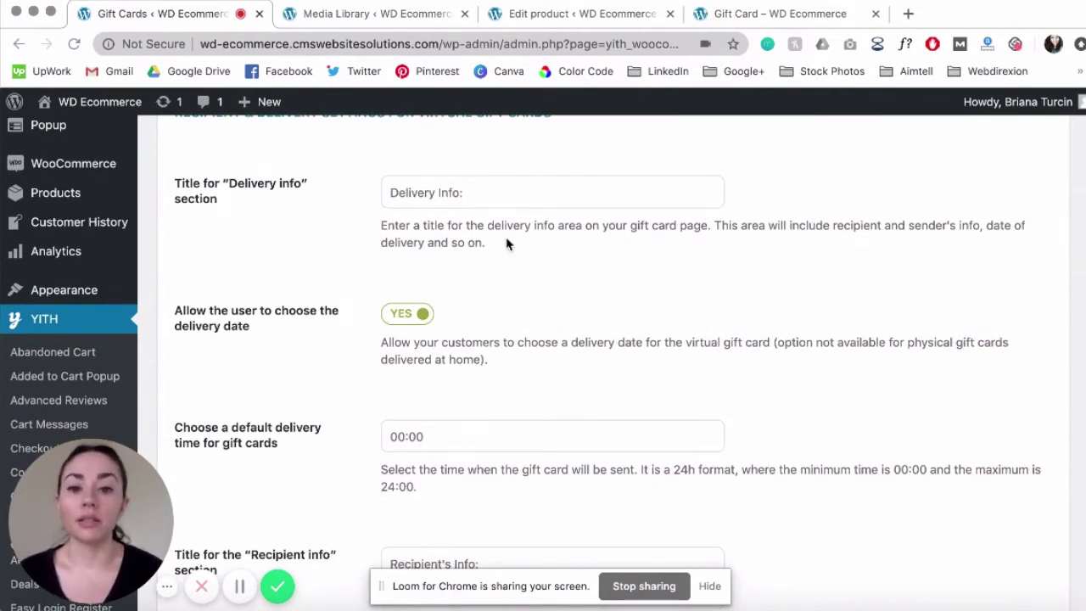
{"action": "scroll", "coordinate": [507, 243], "scroll_direction": "down", "scroll_amount": 1}
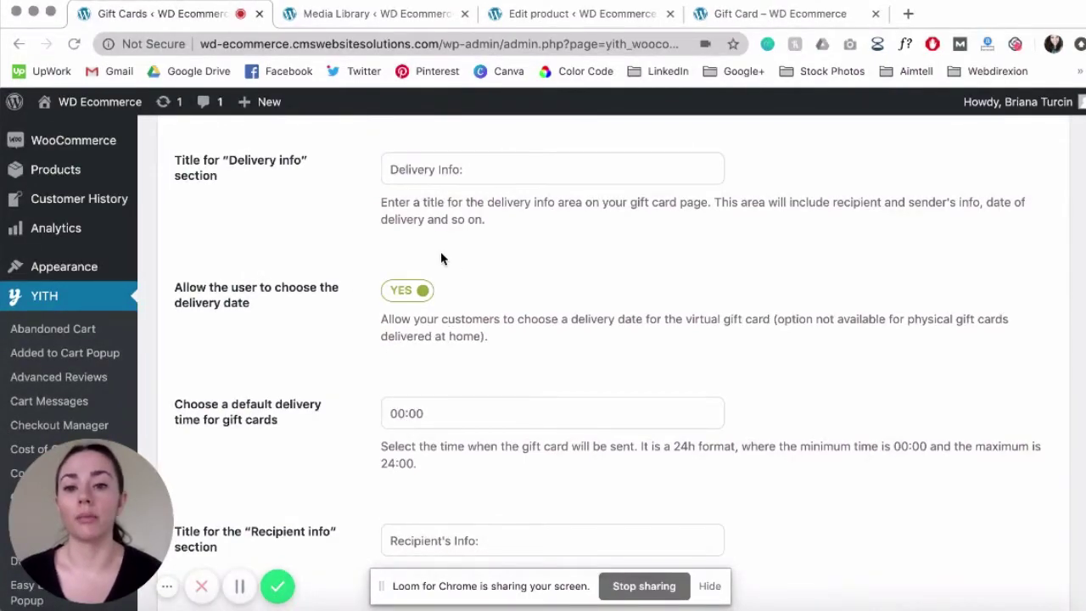
- Examine the options for letting users choose the delivery date and for the default gift card delivery time
{"action": "scroll", "coordinate": [354, 335], "scroll_direction": "down", "scroll_amount": 1}
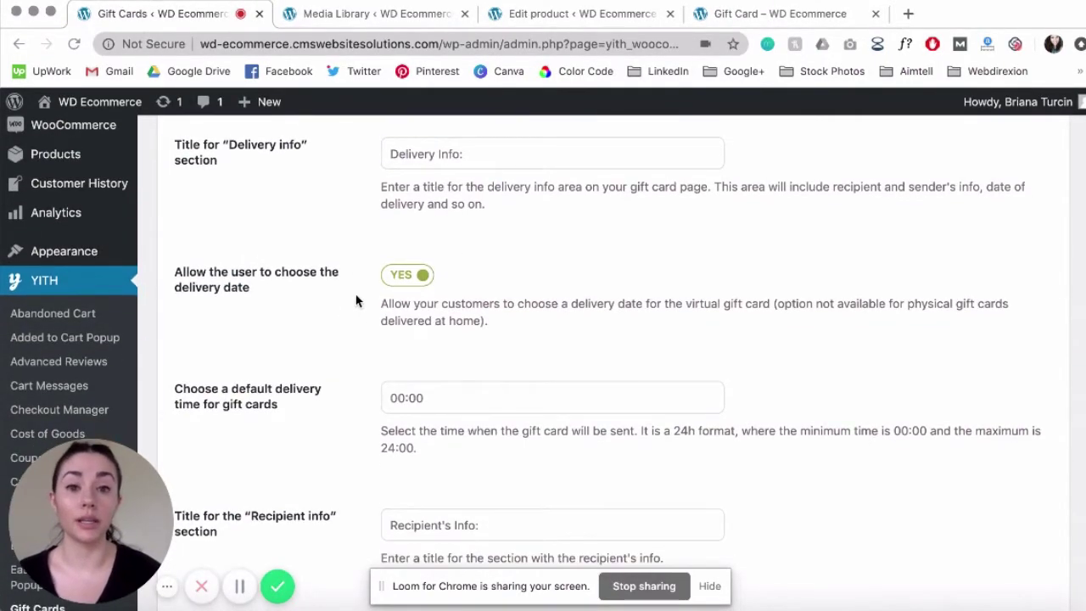
{"action": "scroll", "coordinate": [357, 300], "scroll_direction": "down", "scroll_amount": 1}
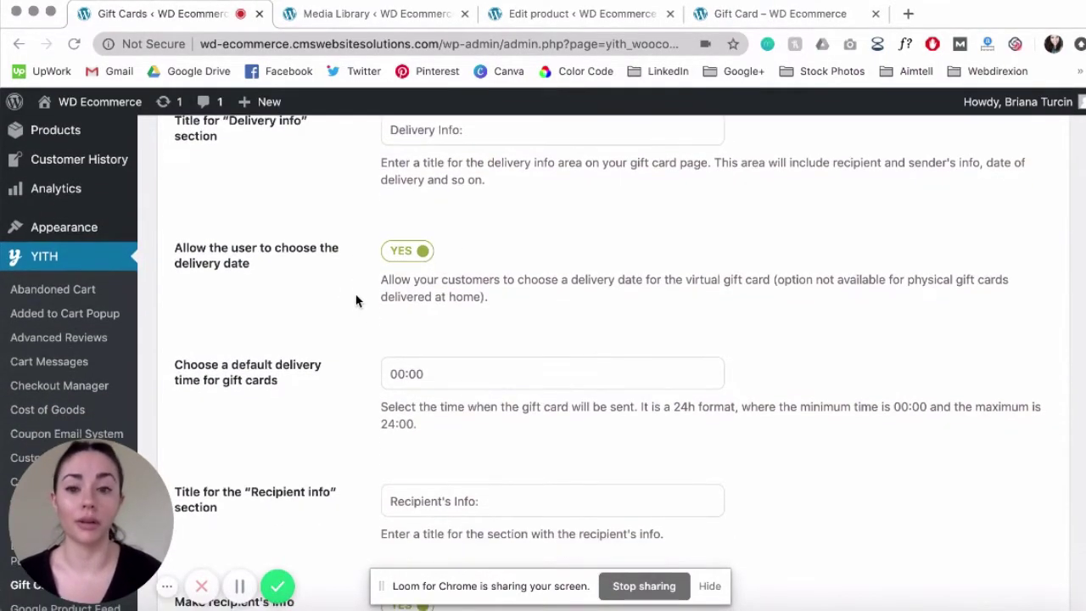
{"action": "scroll", "coordinate": [361, 280], "scroll_direction": "up", "scroll_amount": 1}
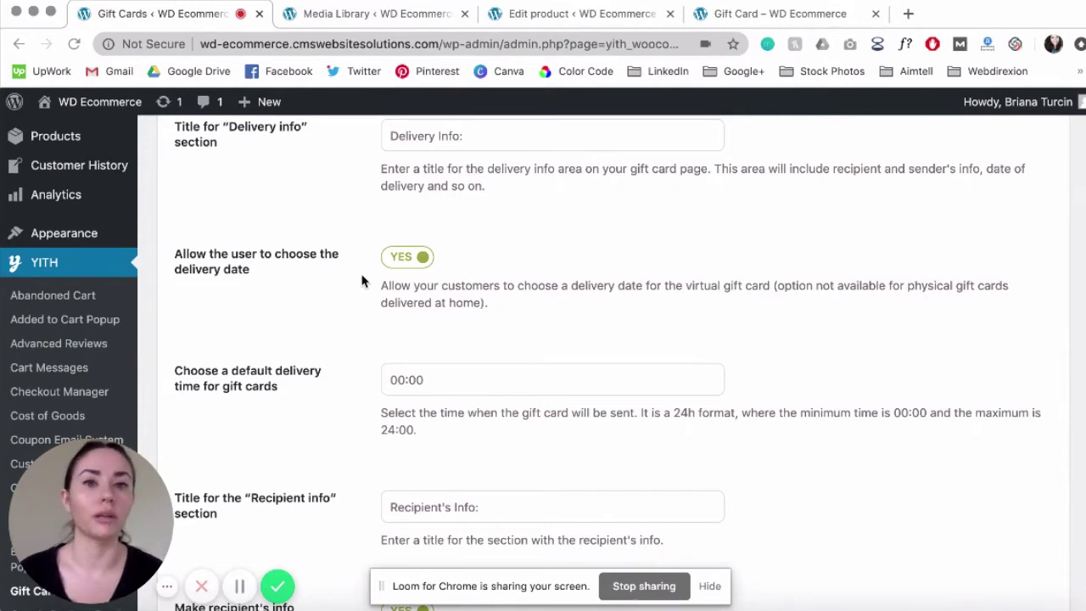
{"action": "scroll", "coordinate": [361, 281], "scroll_direction": "down", "scroll_amount": 1}
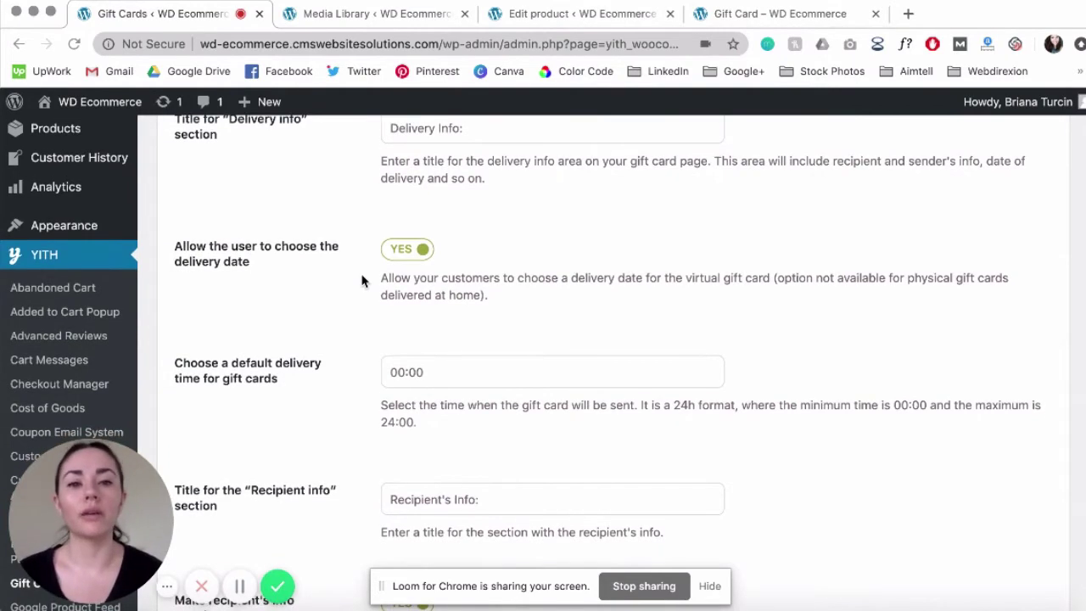
{"action": "scroll", "coordinate": [361, 281], "scroll_direction": "down", "scroll_amount": 1}
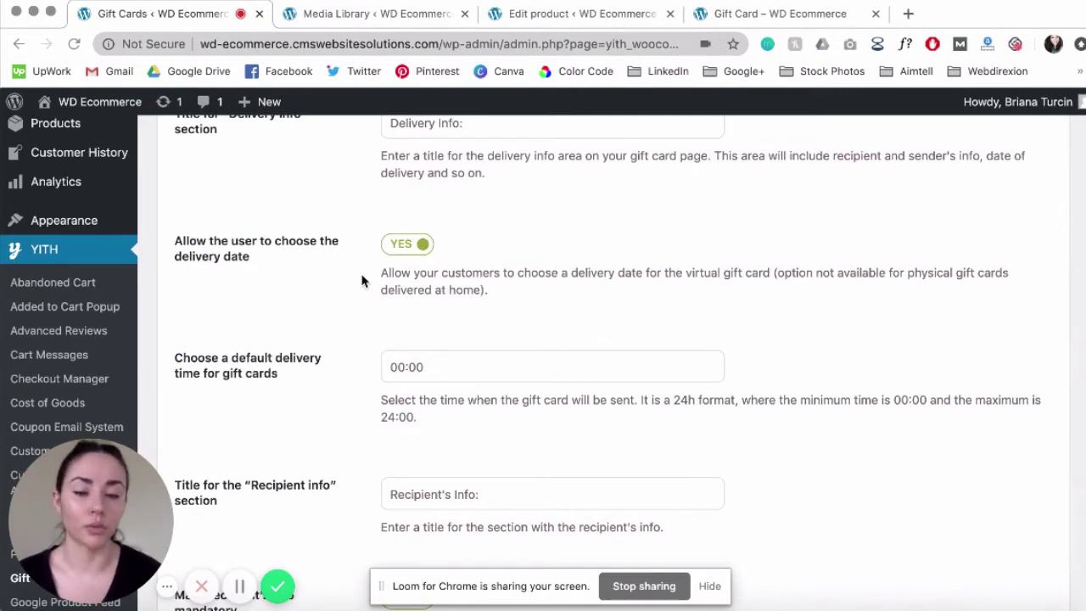
{"action": "scroll", "coordinate": [362, 280], "scroll_direction": "down", "scroll_amount": 2}
{"action": "scroll", "coordinate": [361, 281], "scroll_direction": "down", "scroll_amount": 2}
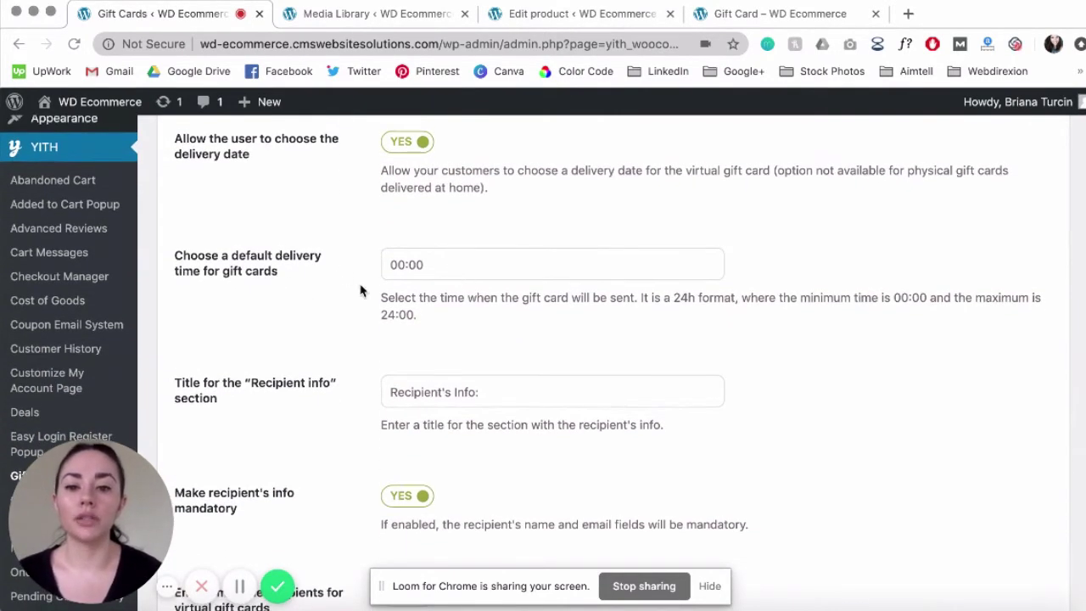
{"action": "scroll", "coordinate": [362, 289], "scroll_direction": "up", "scroll_amount": 1}
{"action": "scroll", "coordinate": [362, 289], "scroll_direction": "down", "scroll_amount": 1}
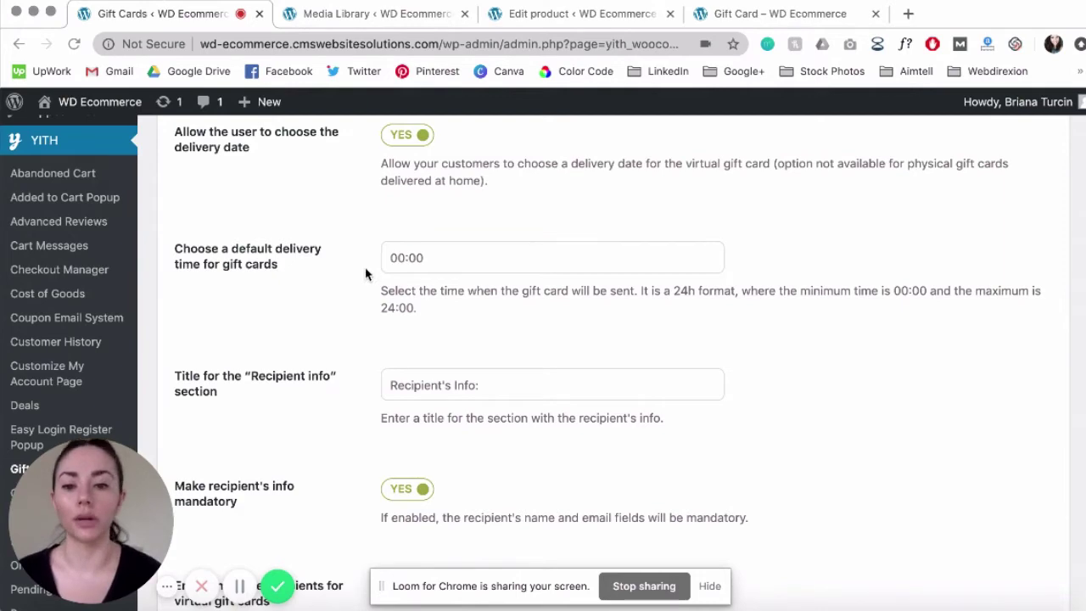
- Review the recipient info, multiple recipients, sender's info and message placeholder settings for virtual gift cards
{"action": "scroll", "coordinate": [366, 273], "scroll_direction": "down", "scroll_amount": 5}
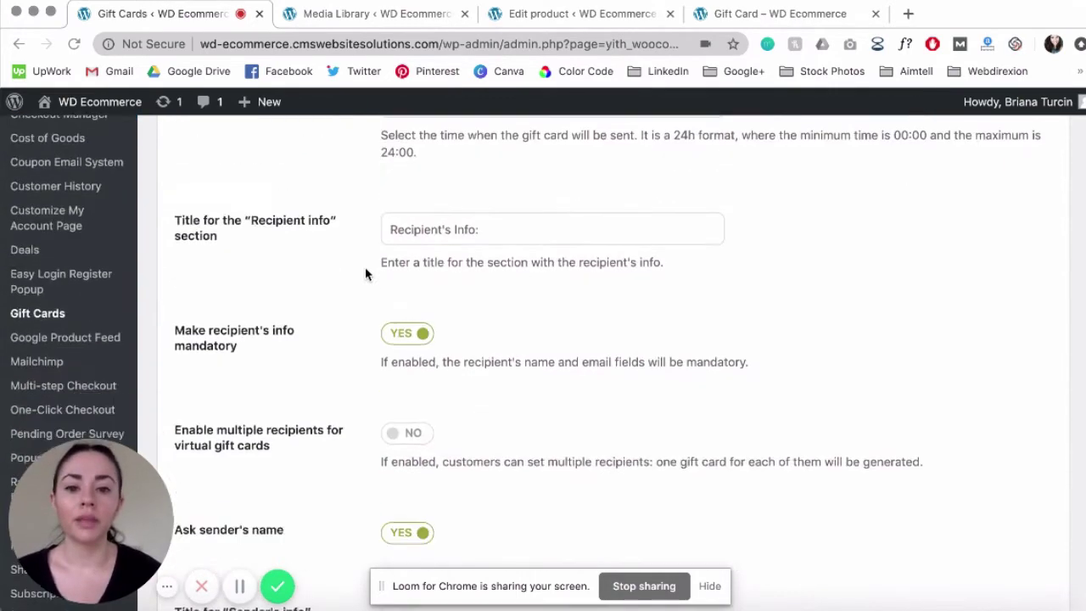
{"action": "scroll", "coordinate": [356, 262], "scroll_direction": "down", "scroll_amount": 2}
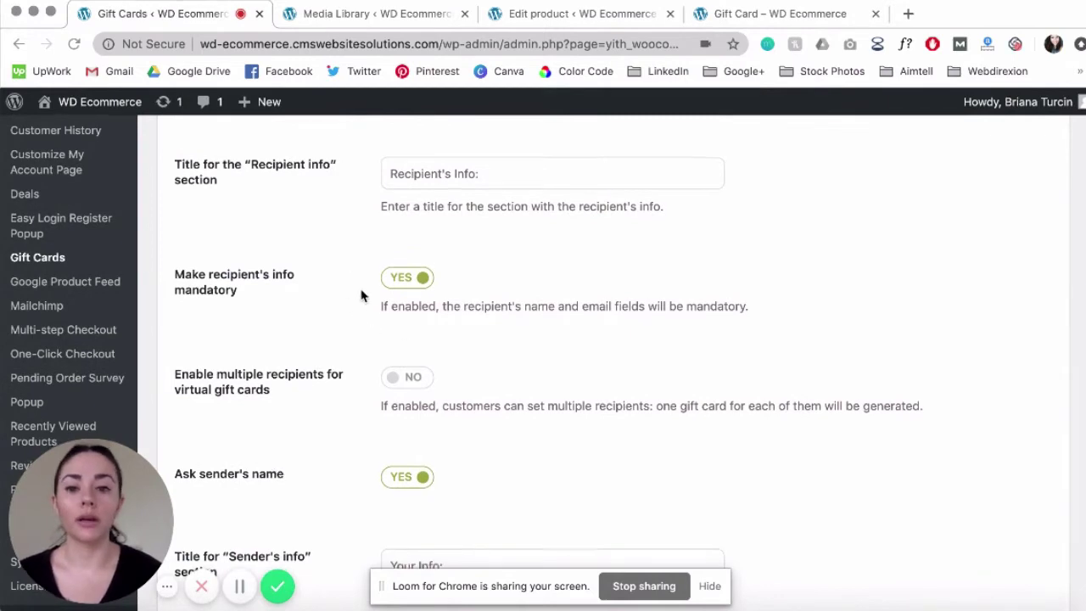
{"action": "scroll", "coordinate": [362, 296], "scroll_direction": "down", "scroll_amount": 1}
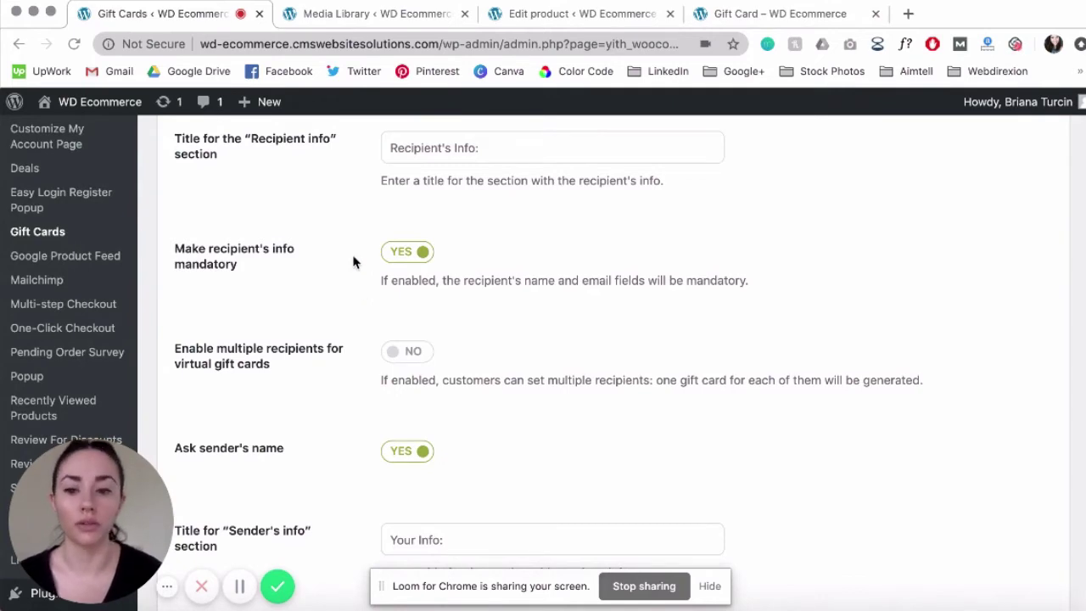
{"action": "scroll", "coordinate": [356, 259], "scroll_direction": "down", "scroll_amount": 3}
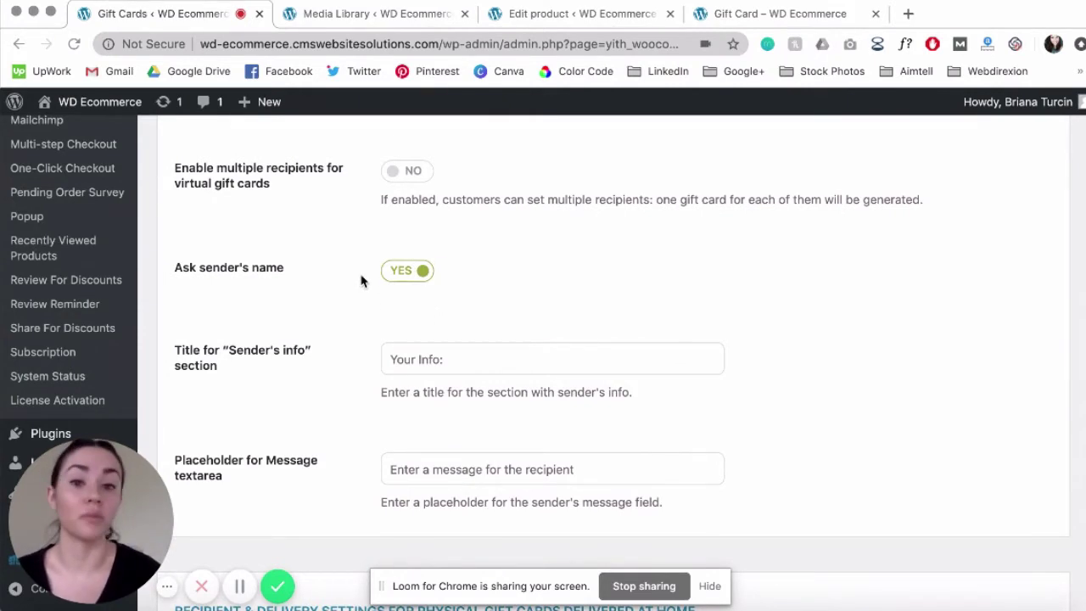
{"action": "scroll", "coordinate": [361, 281], "scroll_direction": "down", "scroll_amount": 1}
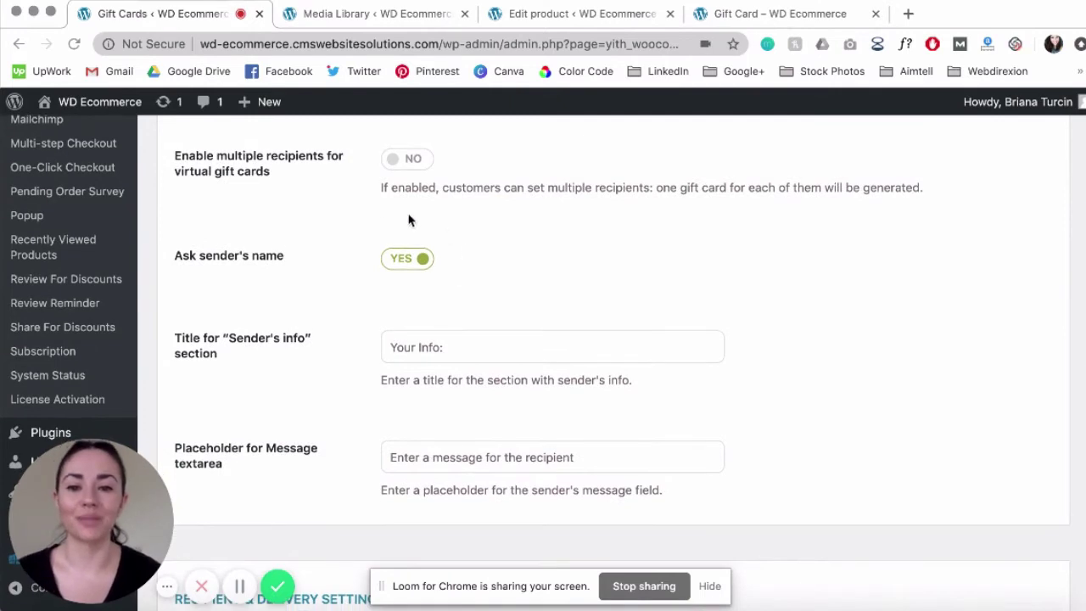
{"action": "scroll", "coordinate": [344, 307], "scroll_direction": "down", "scroll_amount": 3}
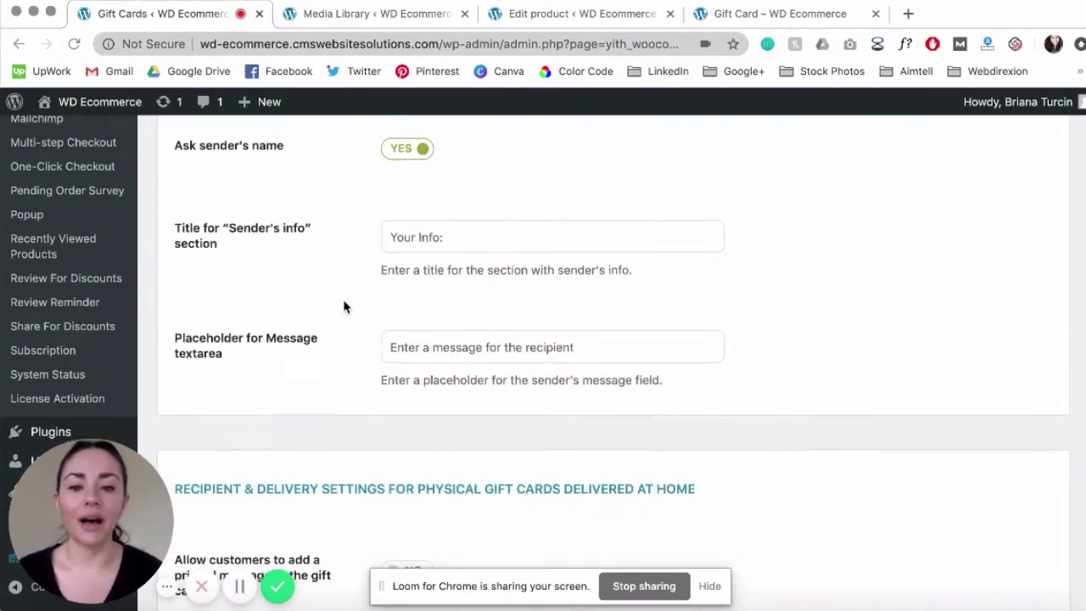
{"action": "scroll", "coordinate": [352, 292], "scroll_direction": "down", "scroll_amount": 2}
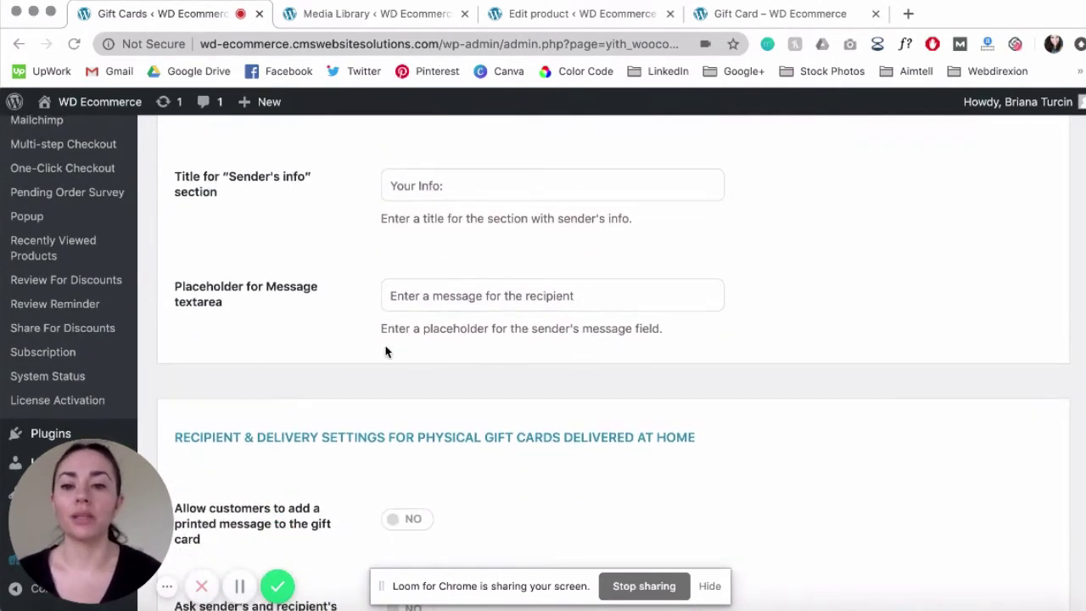
- Review the recipient and delivery settings for physical gift cards, covering printed messages and asking for the sender's and recipient's name
{"action": "scroll", "coordinate": [359, 311], "scroll_direction": "up", "scroll_amount": 1}
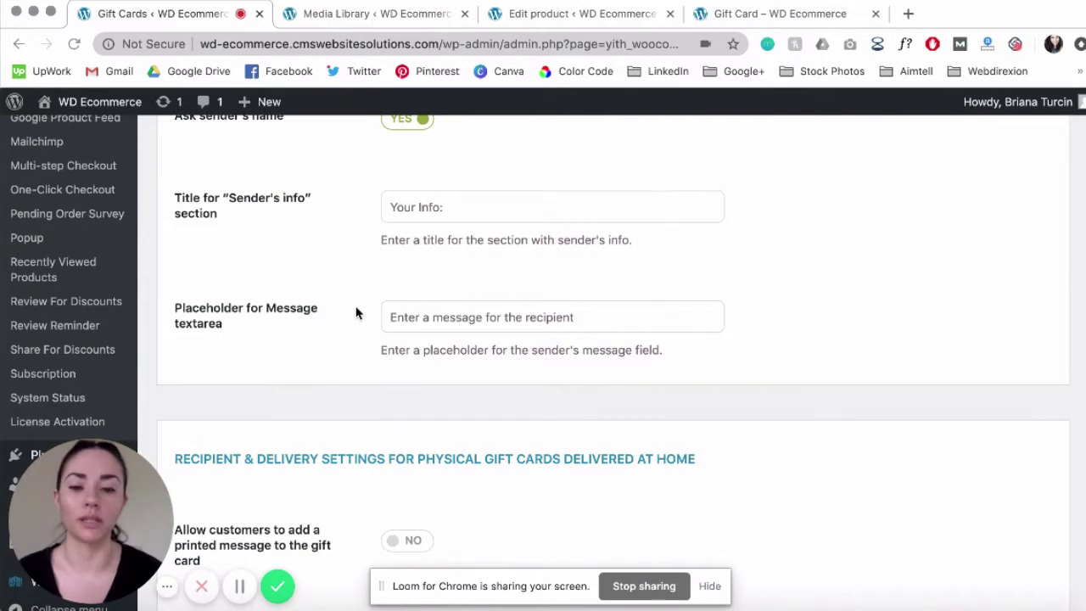
{"action": "scroll", "coordinate": [356, 313], "scroll_direction": "down", "scroll_amount": 1}
{"action": "scroll", "coordinate": [356, 313], "scroll_direction": "down", "scroll_amount": 5}
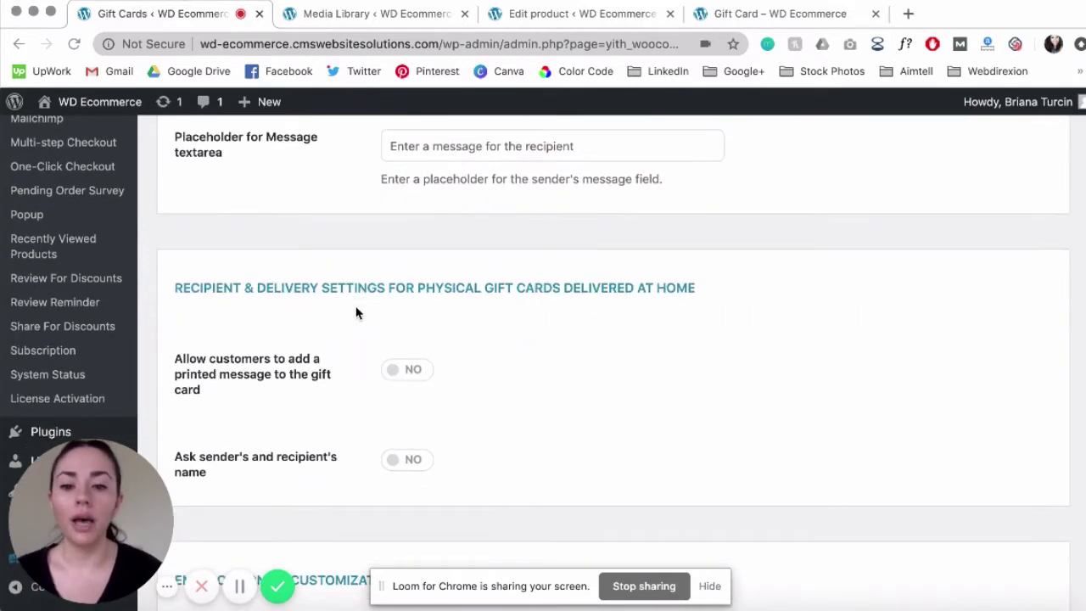
{"action": "scroll", "coordinate": [356, 313], "scroll_direction": "down", "scroll_amount": 1}
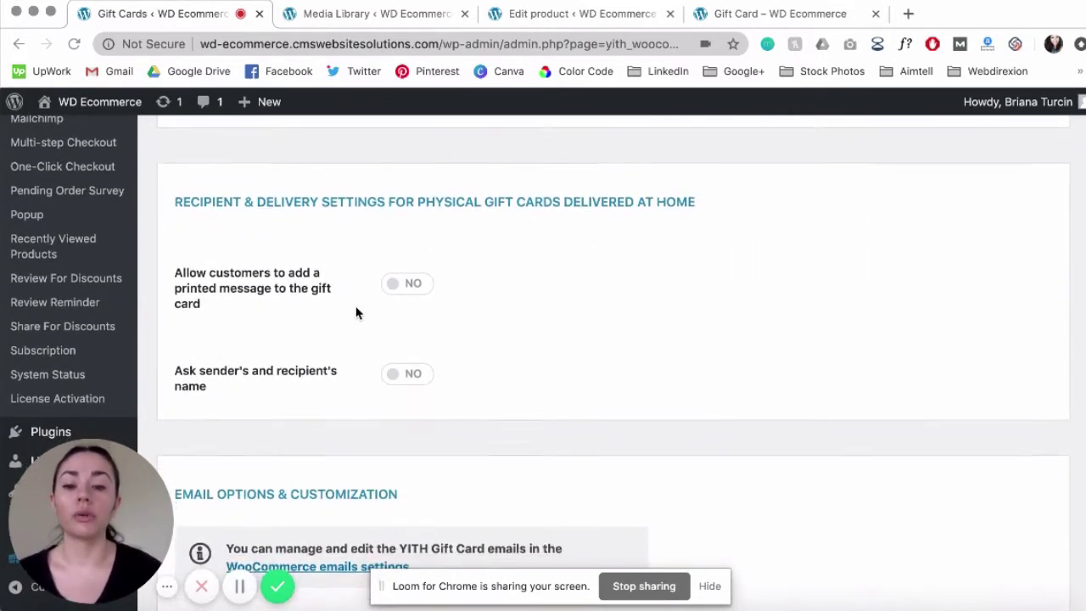
{"action": "scroll", "coordinate": [355, 313], "scroll_direction": "down", "scroll_amount": 1}
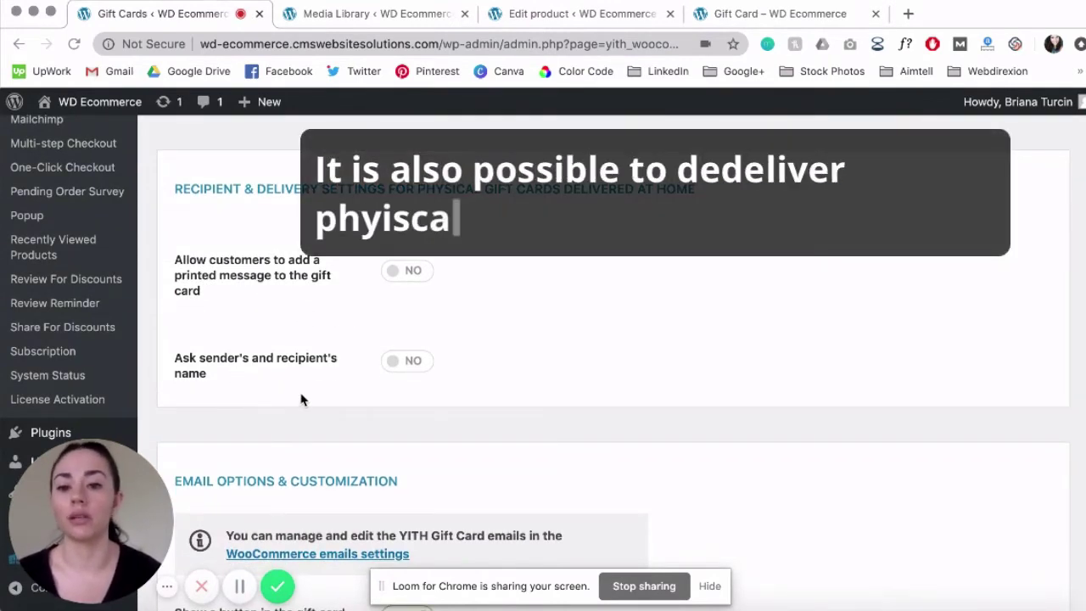
{"action": "scroll", "coordinate": [503, 321], "scroll_direction": "up", "scroll_amount": 1}
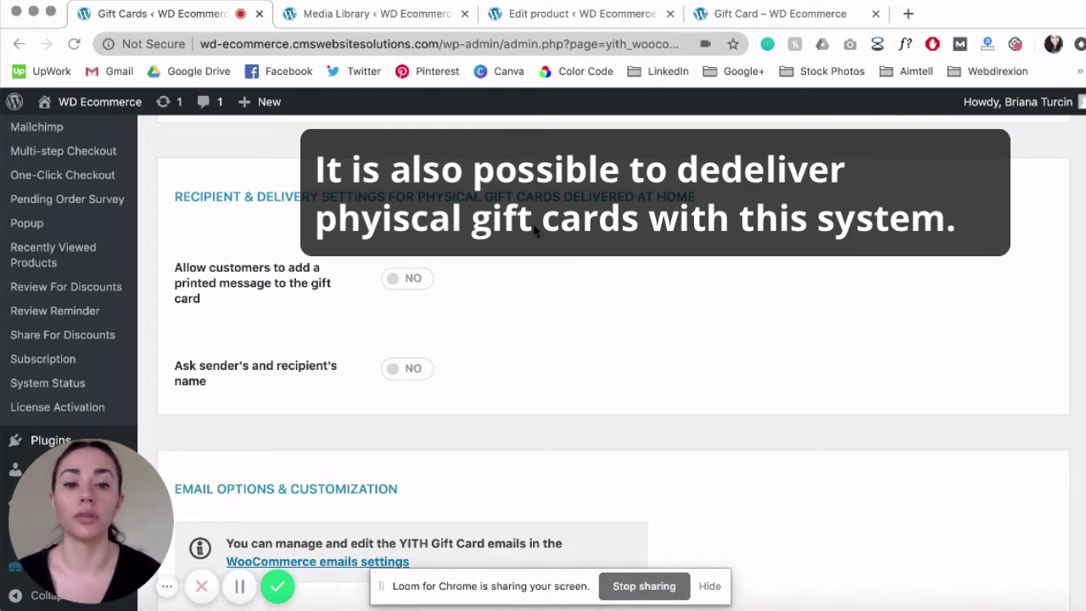
{"action": "scroll", "coordinate": [551, 245], "scroll_direction": "down", "scroll_amount": 5}
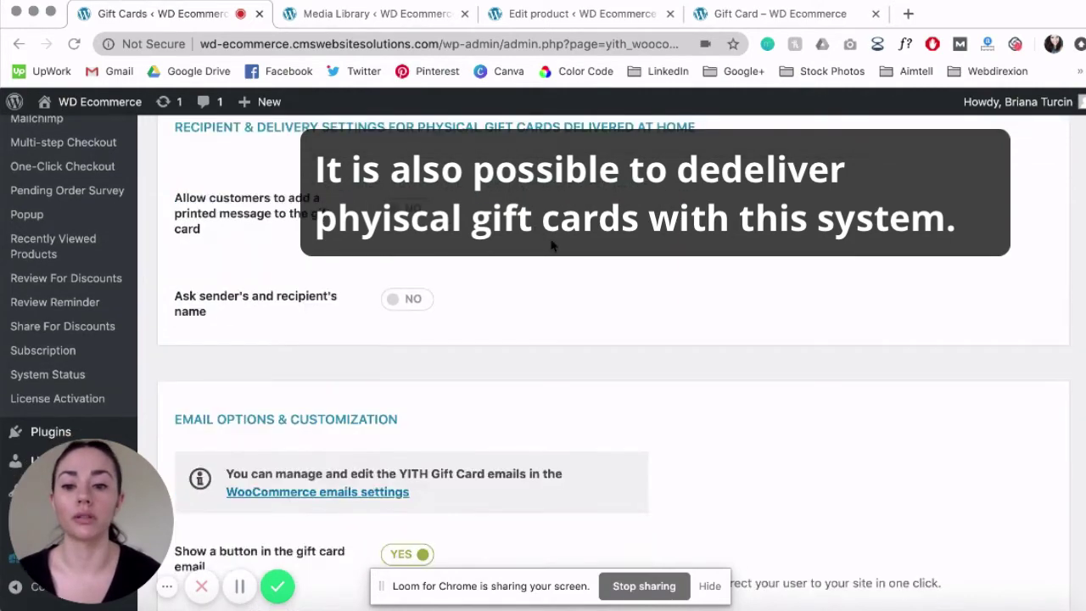
- Examine the email options and customization section, including the option to show a button in the gift card email
{"action": "scroll", "coordinate": [552, 245], "scroll_direction": "down", "scroll_amount": 1}
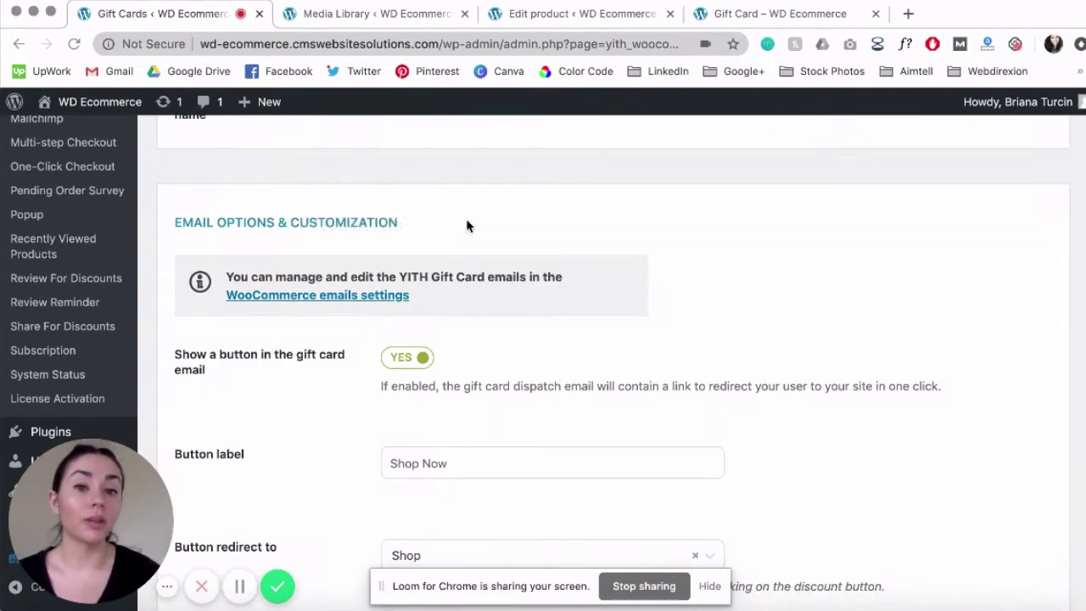
{"action": "scroll", "coordinate": [466, 225], "scroll_direction": "down", "scroll_amount": 1}
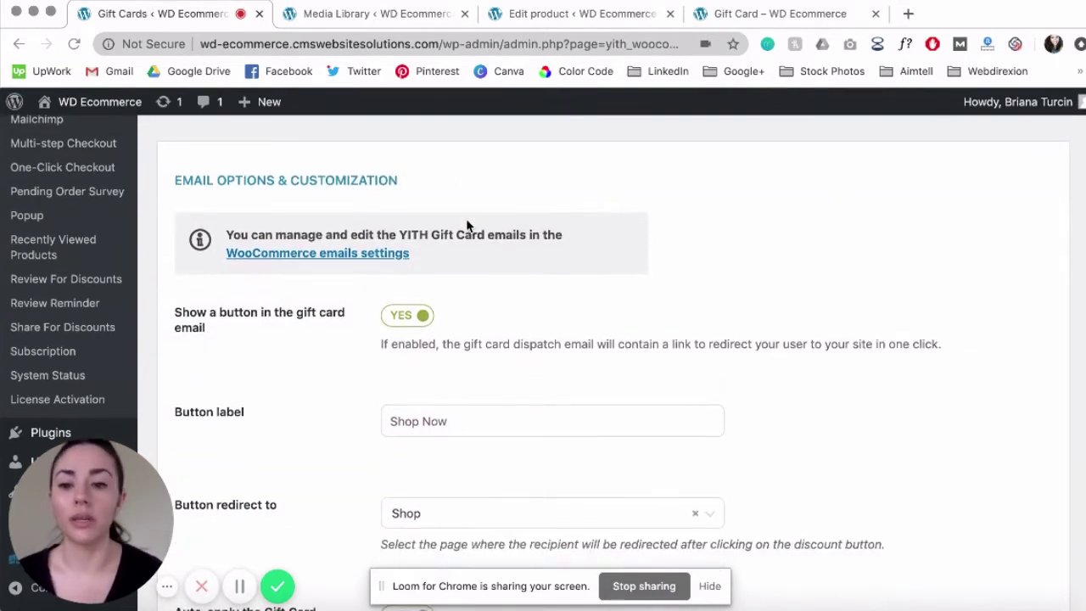
{"action": "scroll", "coordinate": [344, 359], "scroll_direction": "down", "scroll_amount": 1}
{"action": "scroll", "coordinate": [355, 362], "scroll_direction": "up", "scroll_amount": 1}
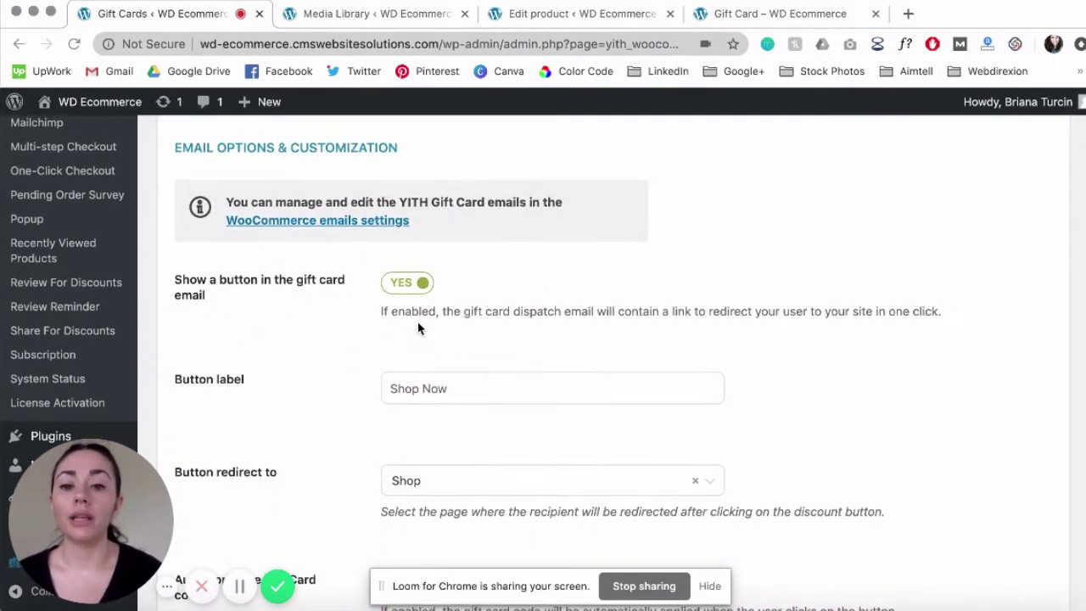
{"action": "scroll", "coordinate": [357, 299], "scroll_direction": "down", "scroll_amount": 1}
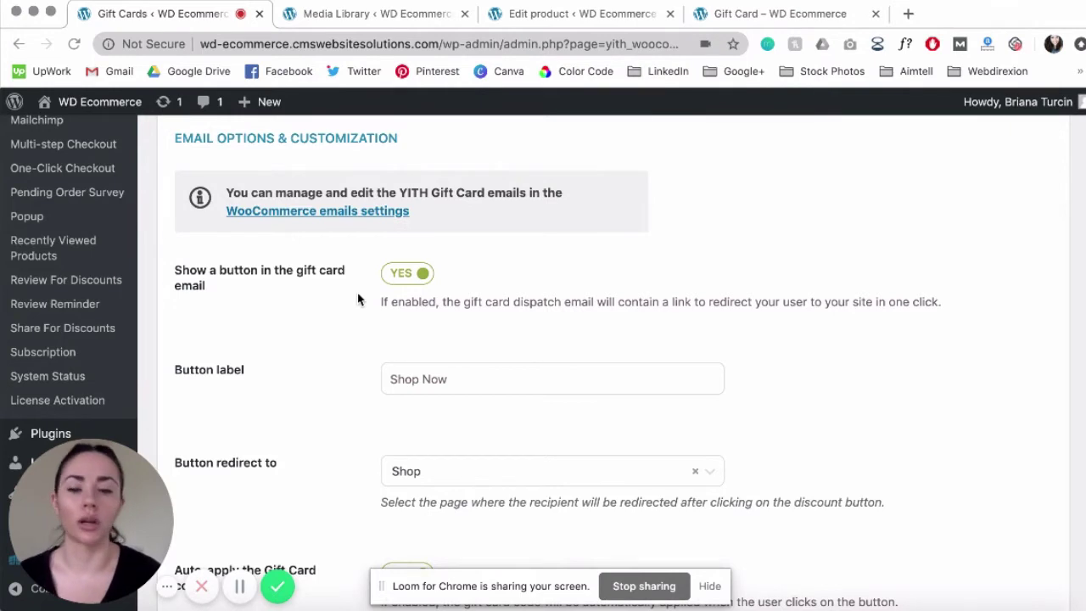
{"action": "scroll", "coordinate": [358, 299], "scroll_direction": "down", "scroll_amount": 1}
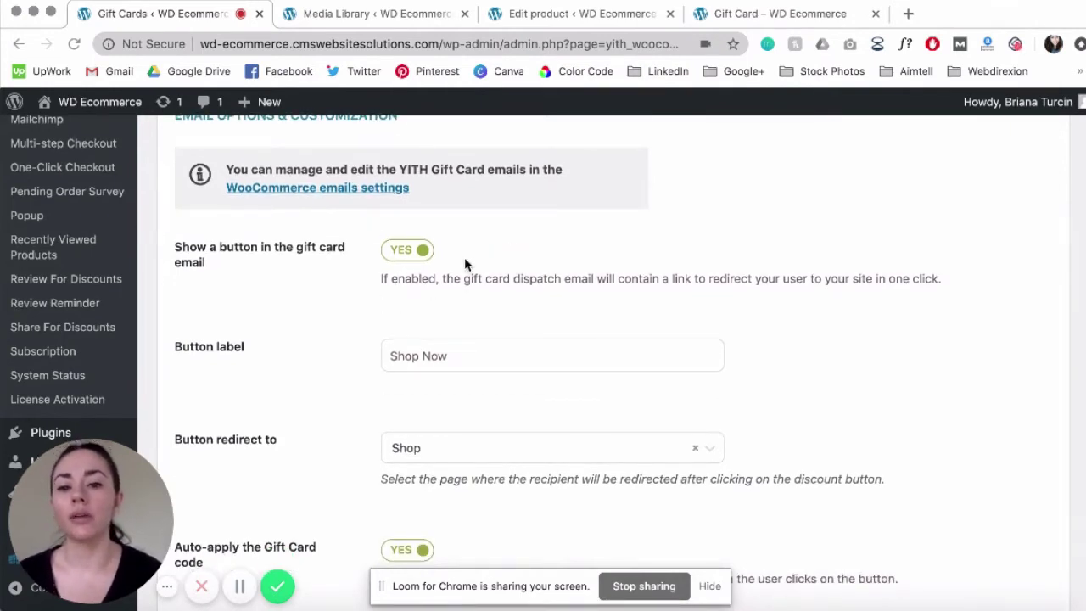
- Review the label and redirect page settings for the gift card email's button
{"action": "scroll", "coordinate": [351, 295], "scroll_direction": "down", "scroll_amount": 2}
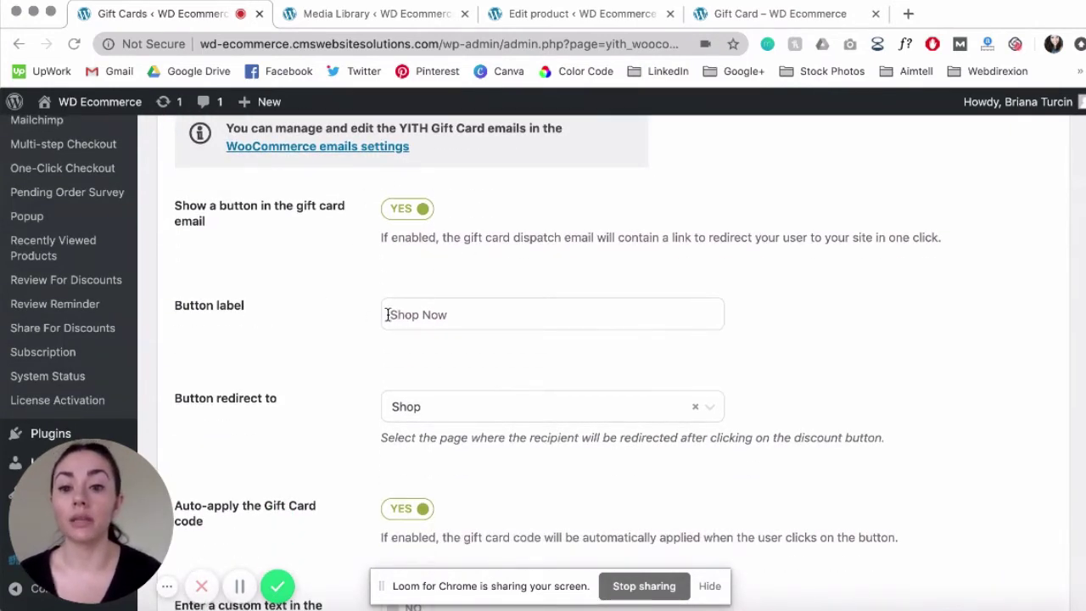
{"action": "scroll", "coordinate": [367, 293], "scroll_direction": "down", "scroll_amount": 2}
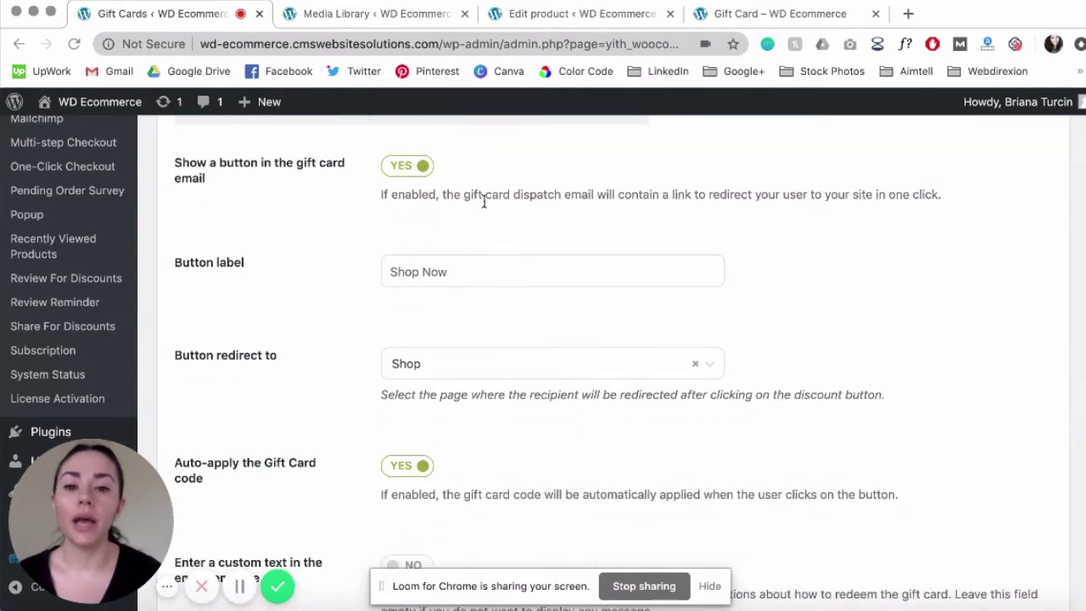
{"action": "scroll", "coordinate": [303, 329], "scroll_direction": "down", "scroll_amount": 2}
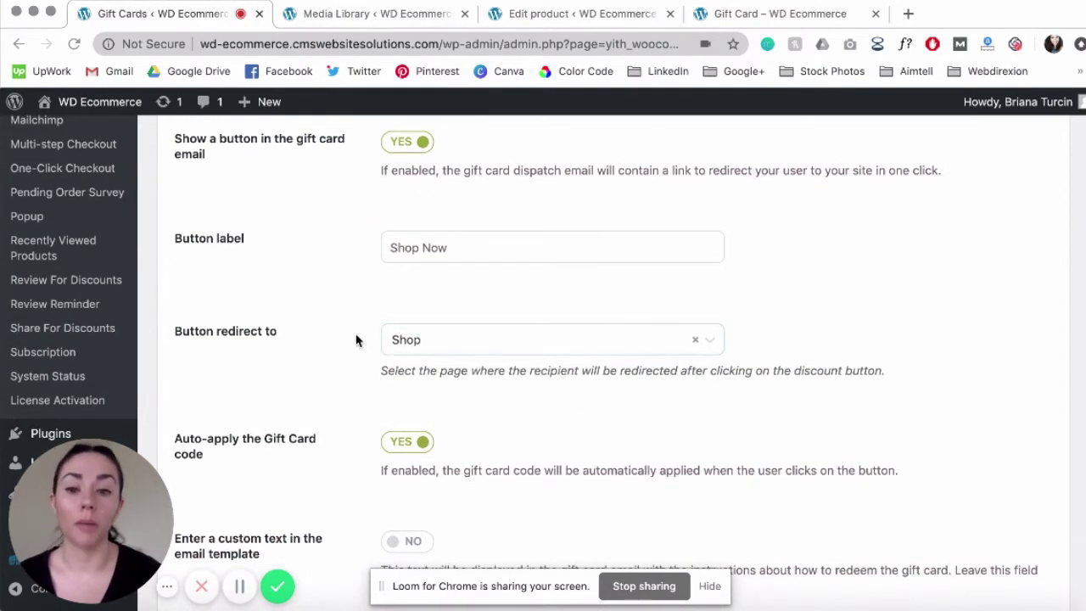
{"action": "scroll", "coordinate": [356, 340], "scroll_direction": "up", "scroll_amount": 1}
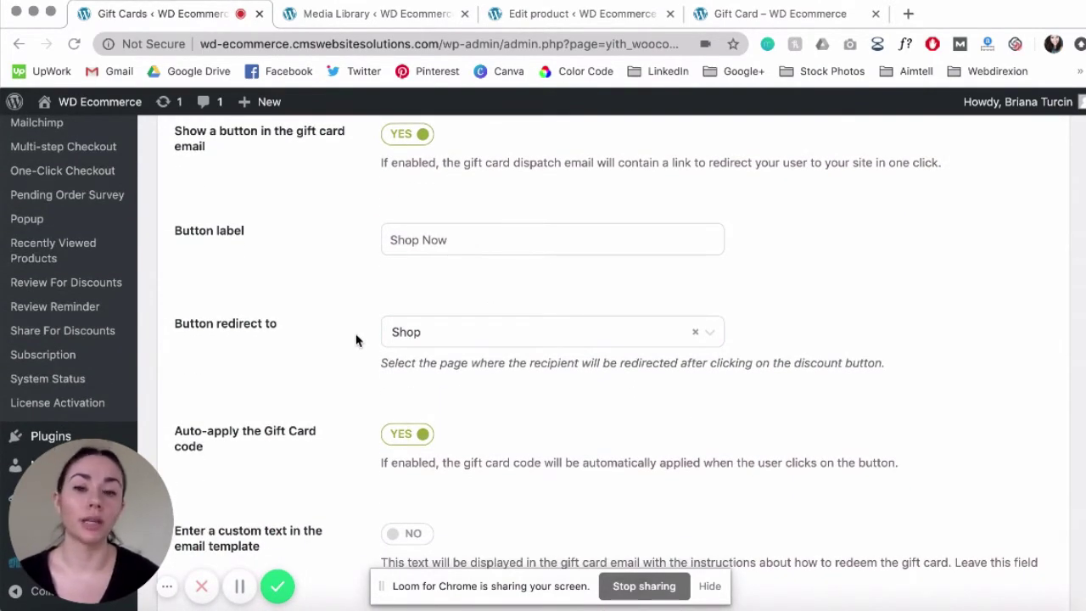
{"action": "scroll", "coordinate": [357, 340], "scroll_direction": "down", "scroll_amount": 1}
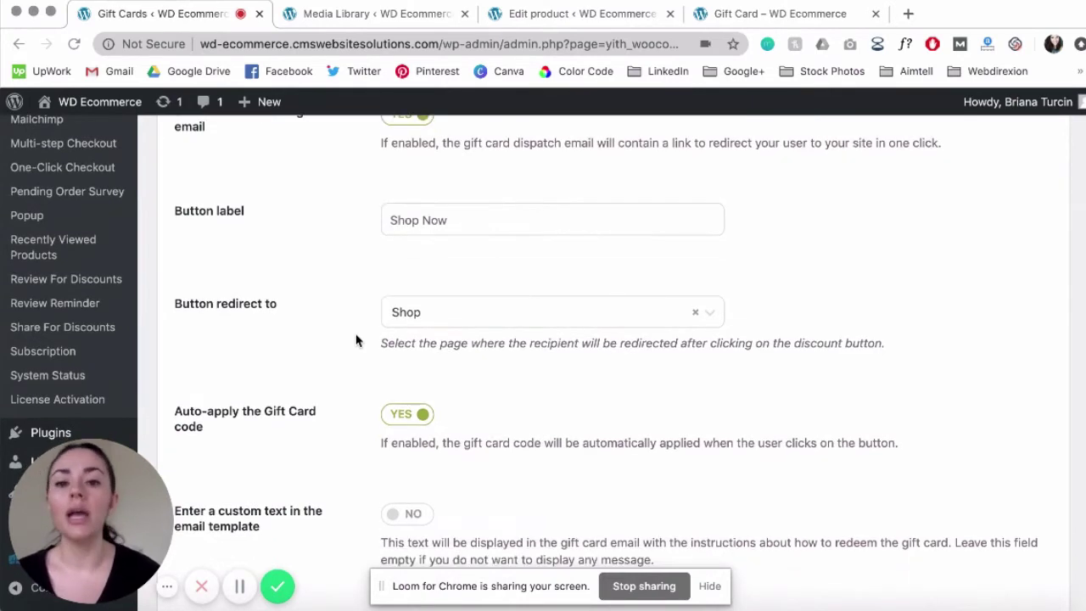
- Examine the options for auto-applying the gift card code and entering custom text in the email template
{"action": "scroll", "coordinate": [356, 340], "scroll_direction": "down", "scroll_amount": 3}
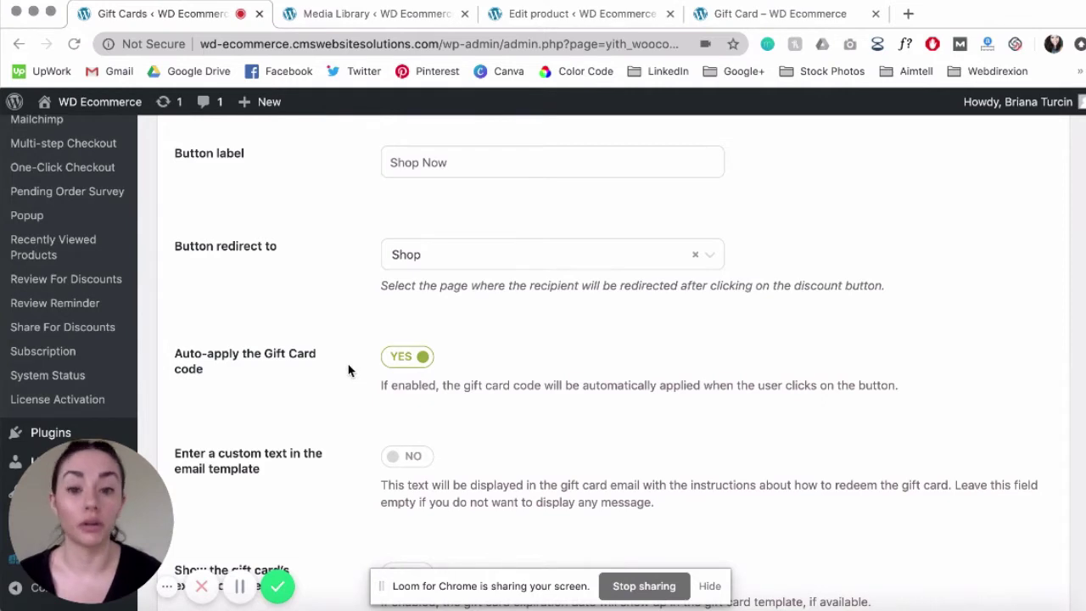
{"action": "scroll", "coordinate": [348, 370], "scroll_direction": "down", "scroll_amount": 1}
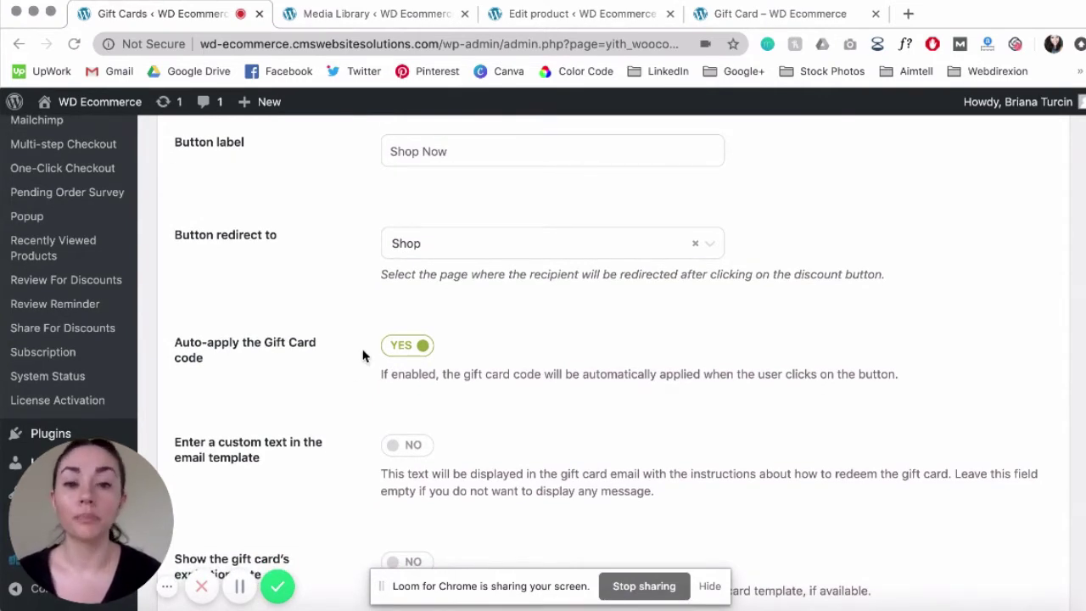
{"action": "scroll", "coordinate": [360, 339], "scroll_direction": "down", "scroll_amount": 5}
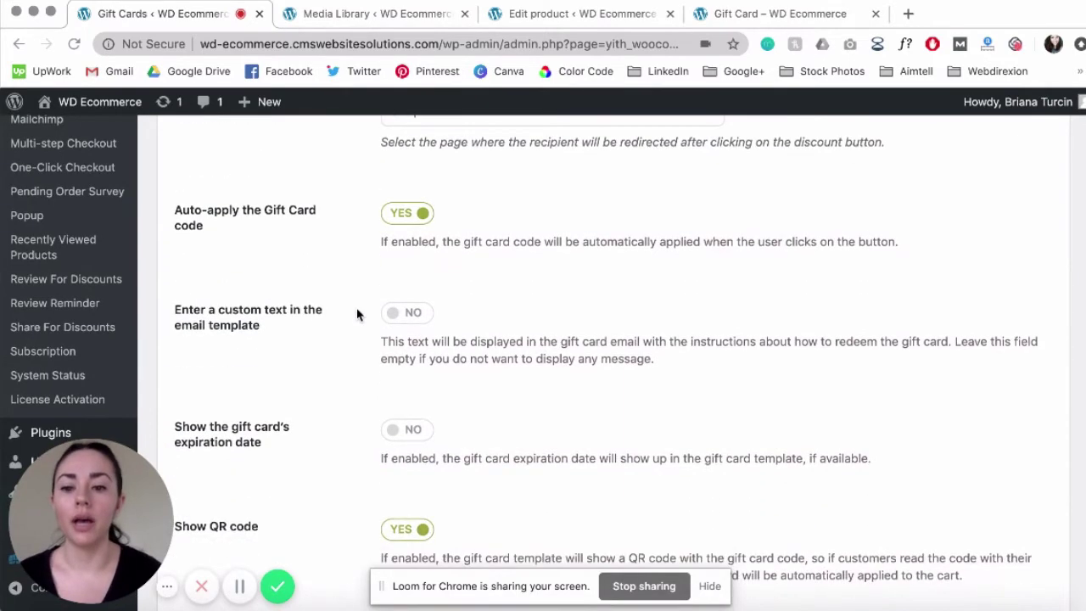
{"action": "scroll", "coordinate": [359, 312], "scroll_direction": "down", "scroll_amount": 1}
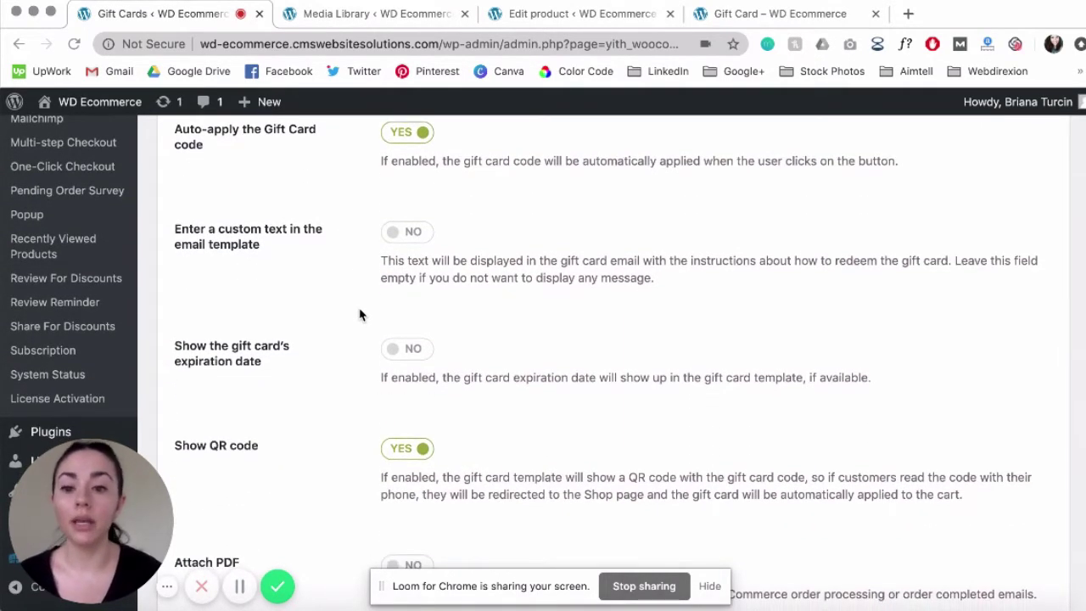
- Review the options for showing the gift card's expiration date, showing a QR code and attaching a PDF
{"action": "scroll", "coordinate": [360, 315], "scroll_direction": "down", "scroll_amount": 1}
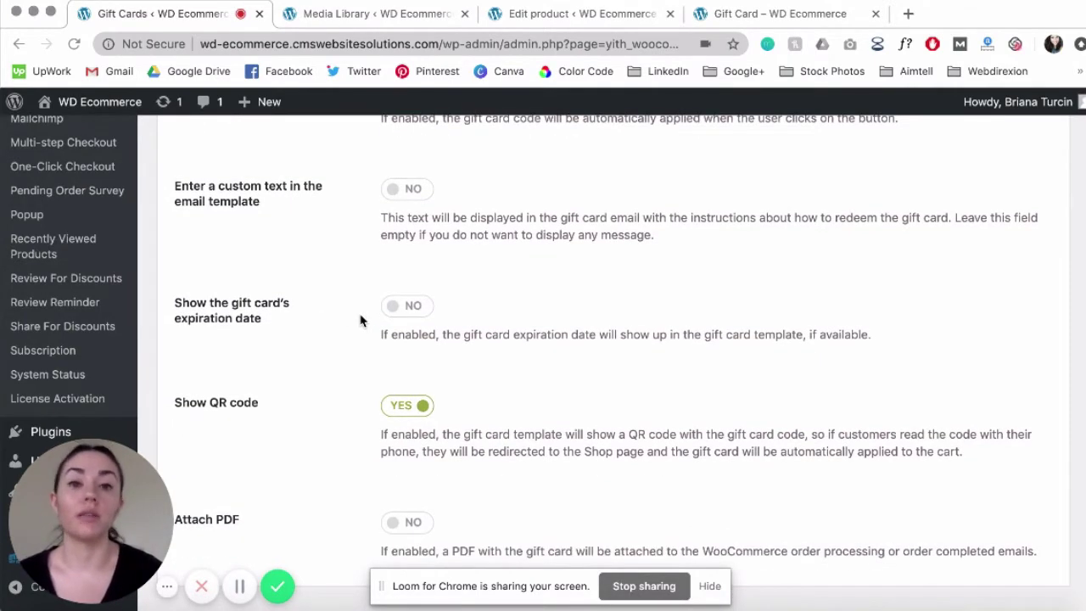
{"action": "scroll", "coordinate": [360, 320], "scroll_direction": "down", "scroll_amount": 1}
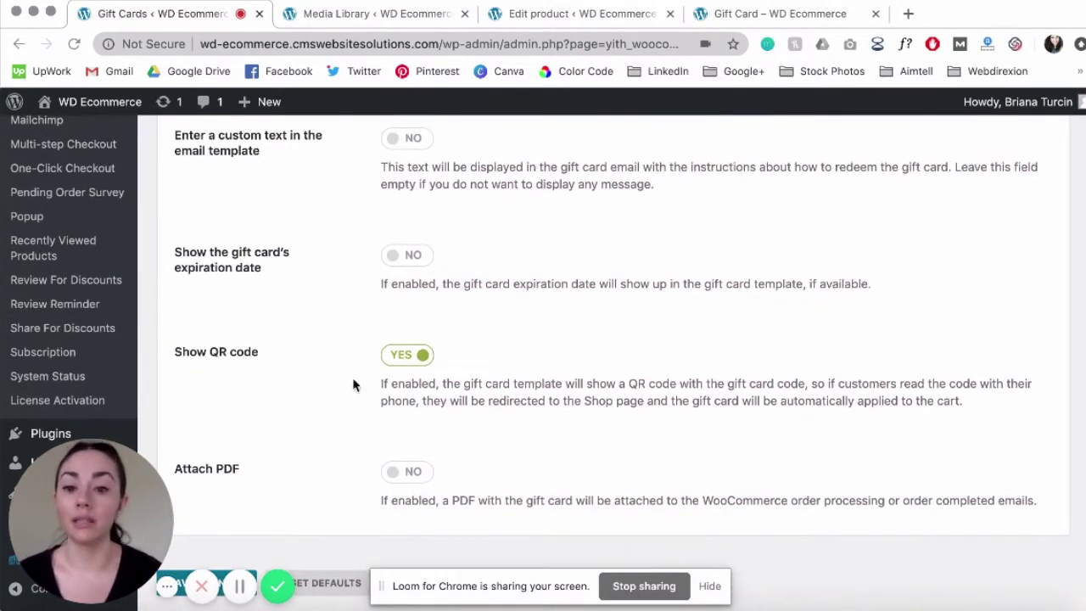
{"action": "scroll", "coordinate": [344, 369], "scroll_direction": "down", "scroll_amount": 1}
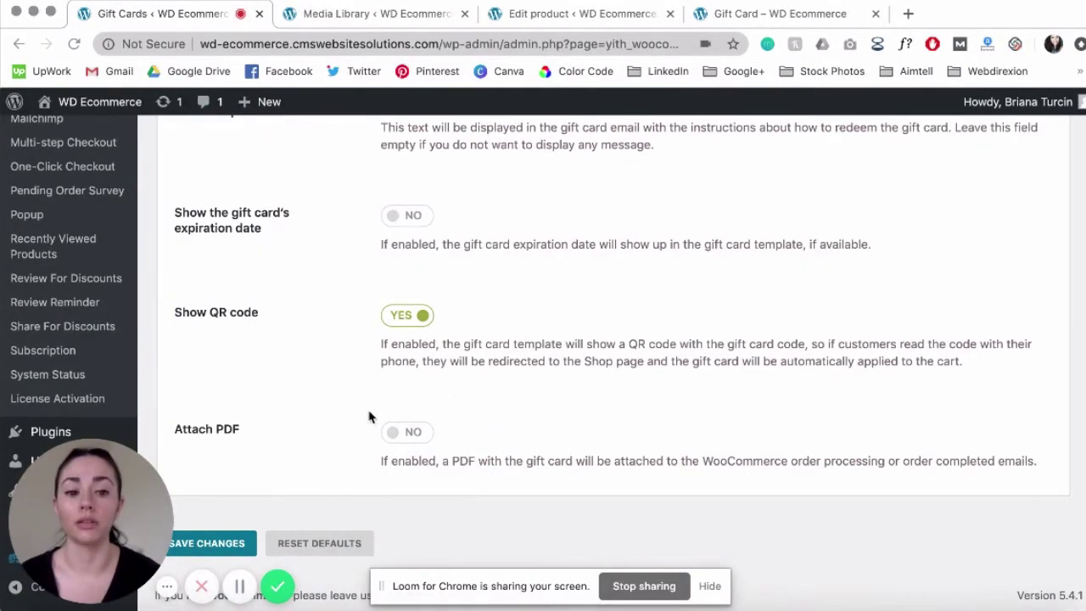
{"action": "scroll", "coordinate": [365, 450], "scroll_direction": "down", "scroll_amount": 1}
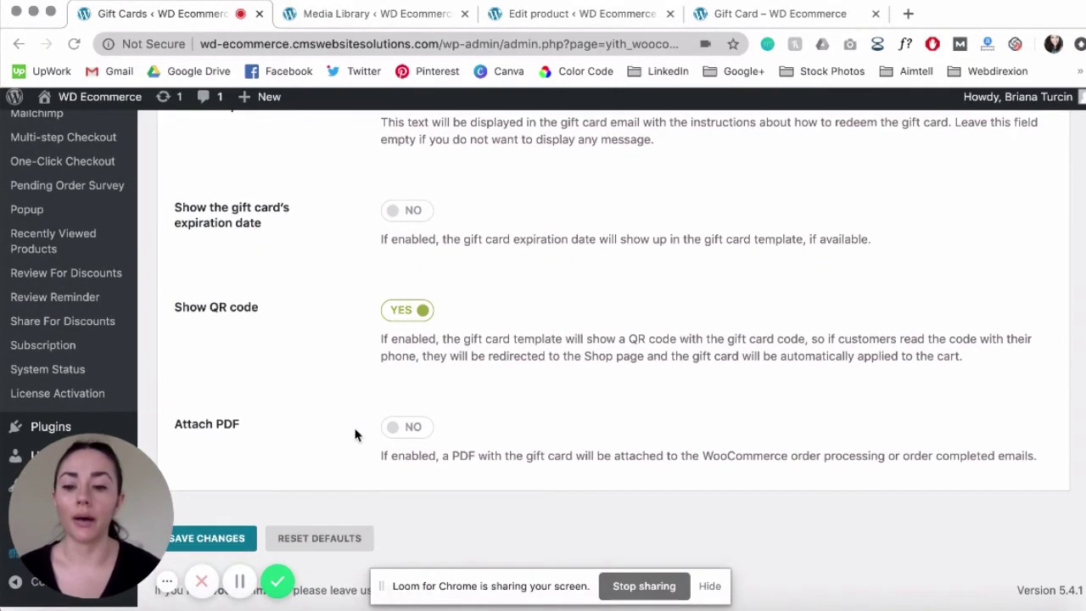
- Open the Cart & Checkout settings and review the coupon fields options, including gift card codes in WooCommerce coupon fields and the coupon texts
{"action": "scroll", "coordinate": [355, 435], "scroll_direction": "up", "scroll_amount": 15}
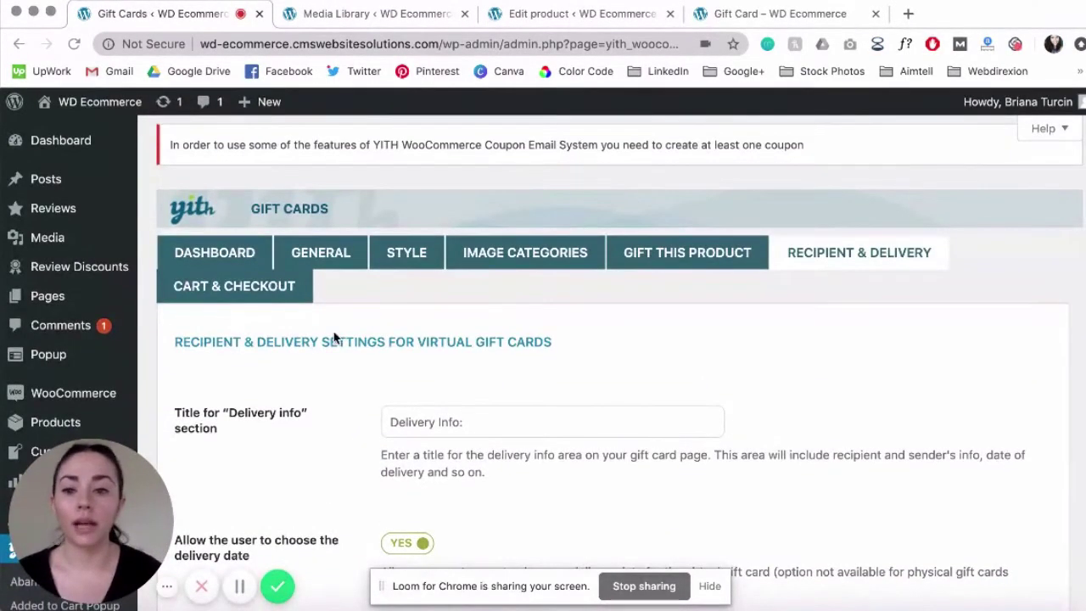
{"action": "left_click", "coordinate": [228, 289]}
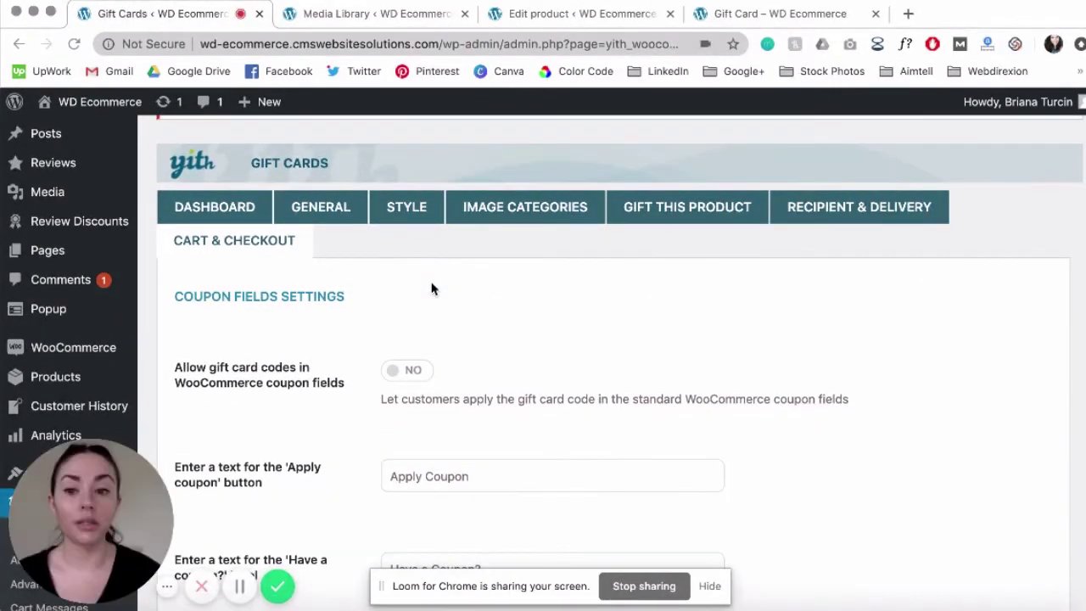
{"action": "scroll", "coordinate": [431, 289], "scroll_direction": "down", "scroll_amount": 3}
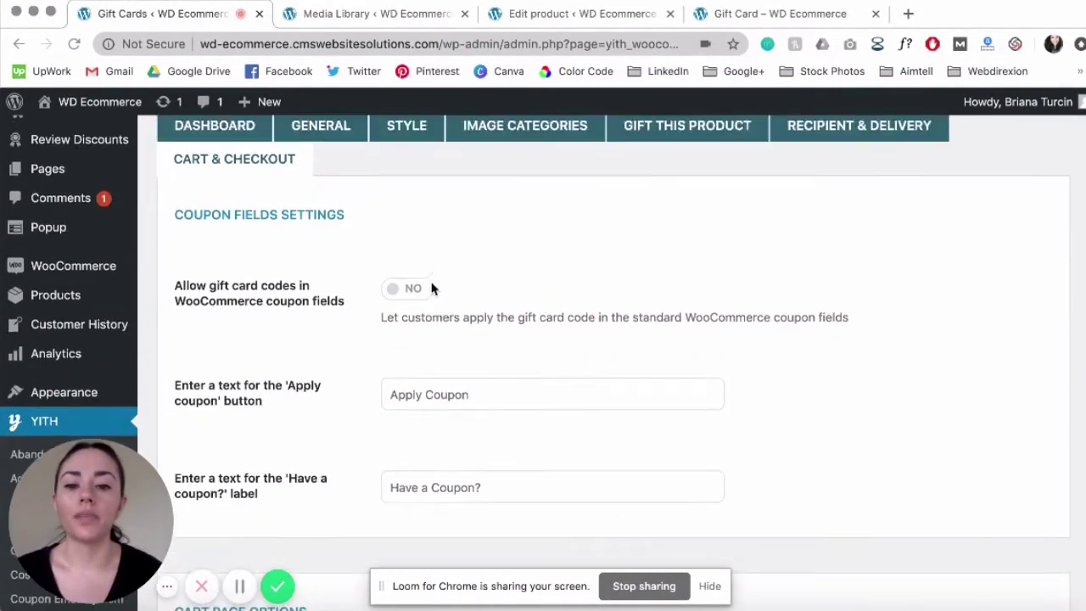
{"action": "scroll", "coordinate": [375, 246], "scroll_direction": "down", "scroll_amount": 1}
{"action": "scroll", "coordinate": [373, 248], "scroll_direction": "up", "scroll_amount": 1}
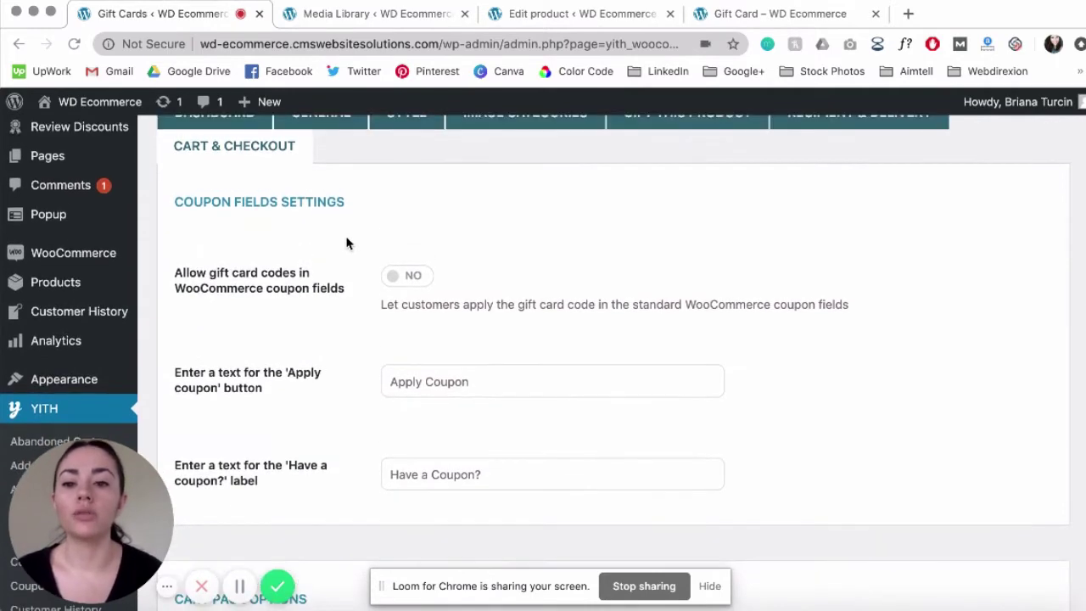
{"action": "scroll", "coordinate": [370, 252], "scroll_direction": "up", "scroll_amount": 1}
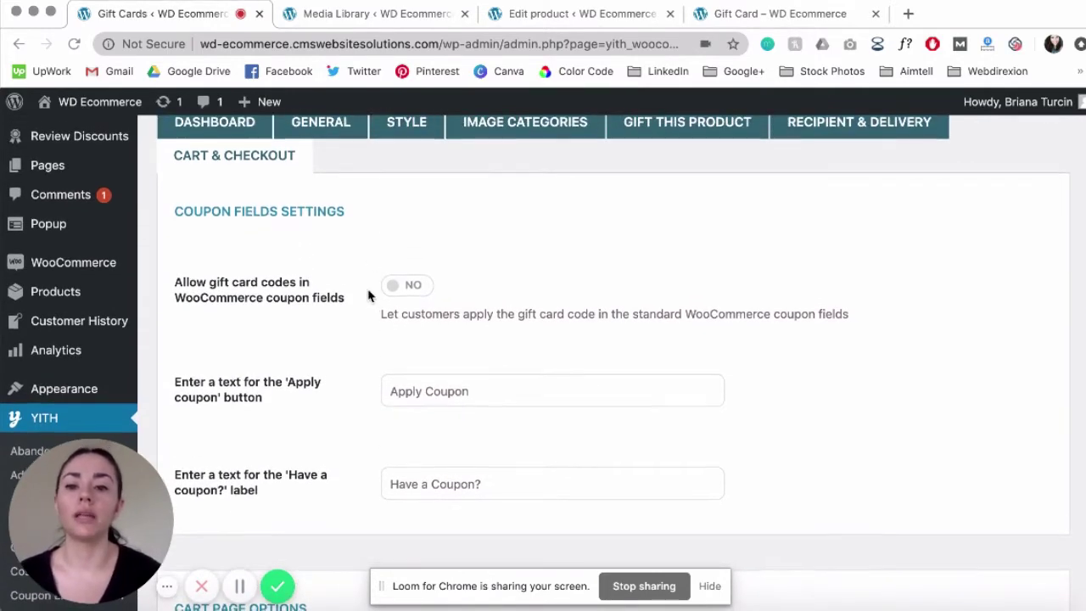
{"action": "scroll", "coordinate": [369, 295], "scroll_direction": "down", "scroll_amount": 1}
{"action": "scroll", "coordinate": [370, 296], "scroll_direction": "down", "scroll_amount": 1}
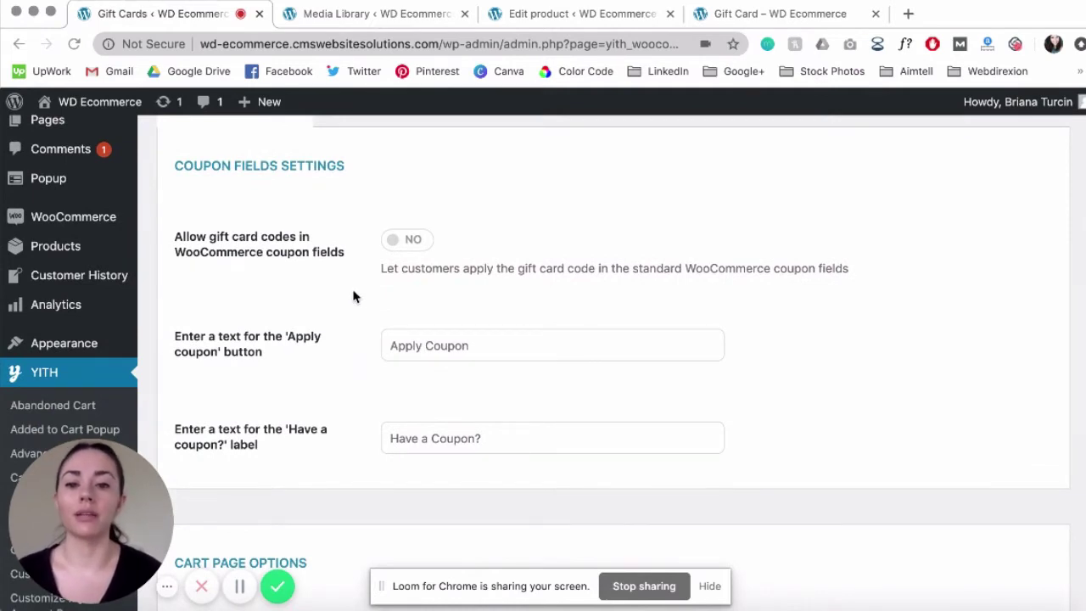
{"action": "scroll", "coordinate": [354, 296], "scroll_direction": "down", "scroll_amount": 1}
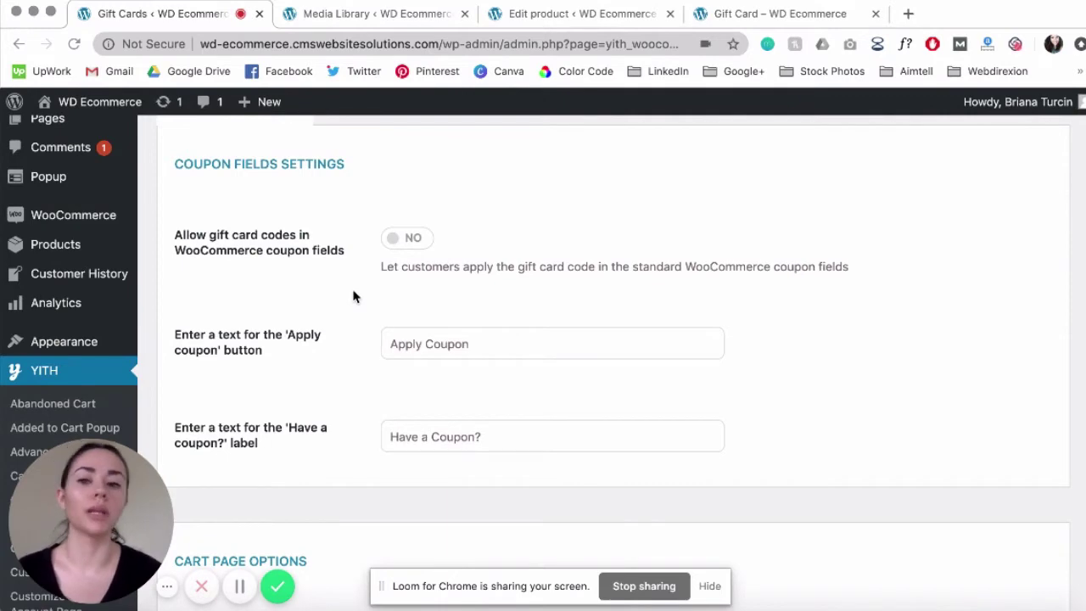
{"action": "scroll", "coordinate": [355, 296], "scroll_direction": "up", "scroll_amount": 1}
{"action": "scroll", "coordinate": [355, 297], "scroll_direction": "down", "scroll_amount": 1}
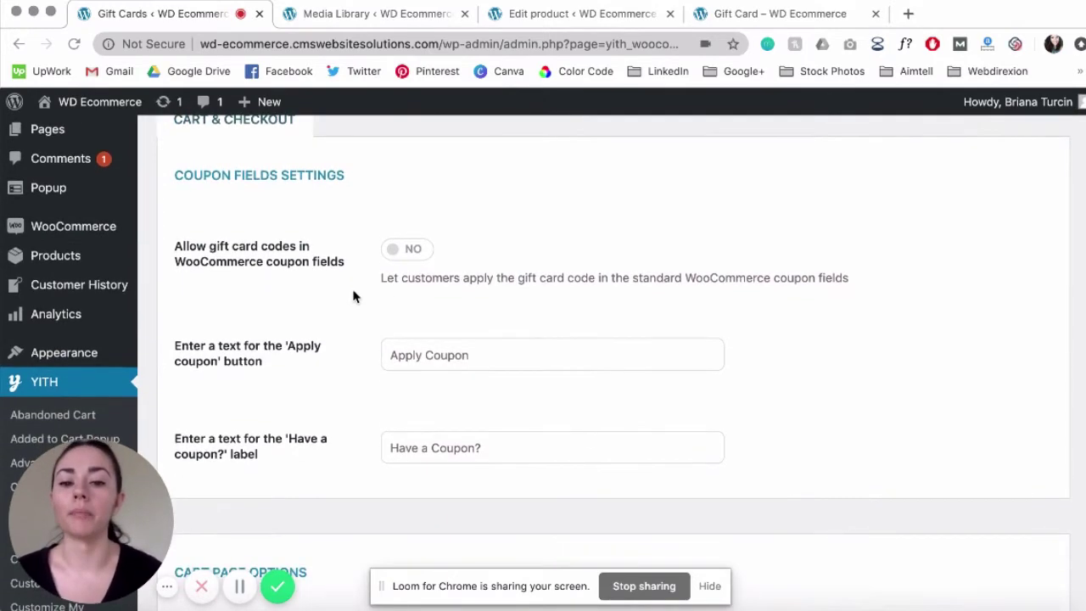
{"action": "scroll", "coordinate": [354, 296], "scroll_direction": "down", "scroll_amount": 1}
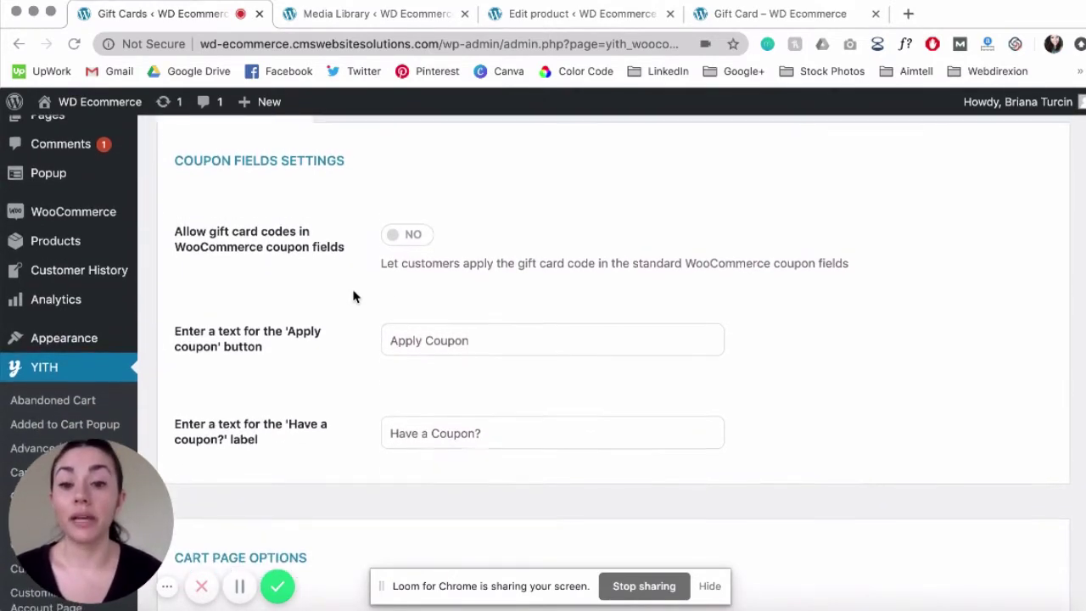
{"action": "scroll", "coordinate": [355, 296], "scroll_direction": "up", "scroll_amount": 1}
- Review the cart page options for showing gift card info in the cart and requiring a minimum cart amount
{"action": "scroll", "coordinate": [355, 296], "scroll_direction": "down", "scroll_amount": 5}
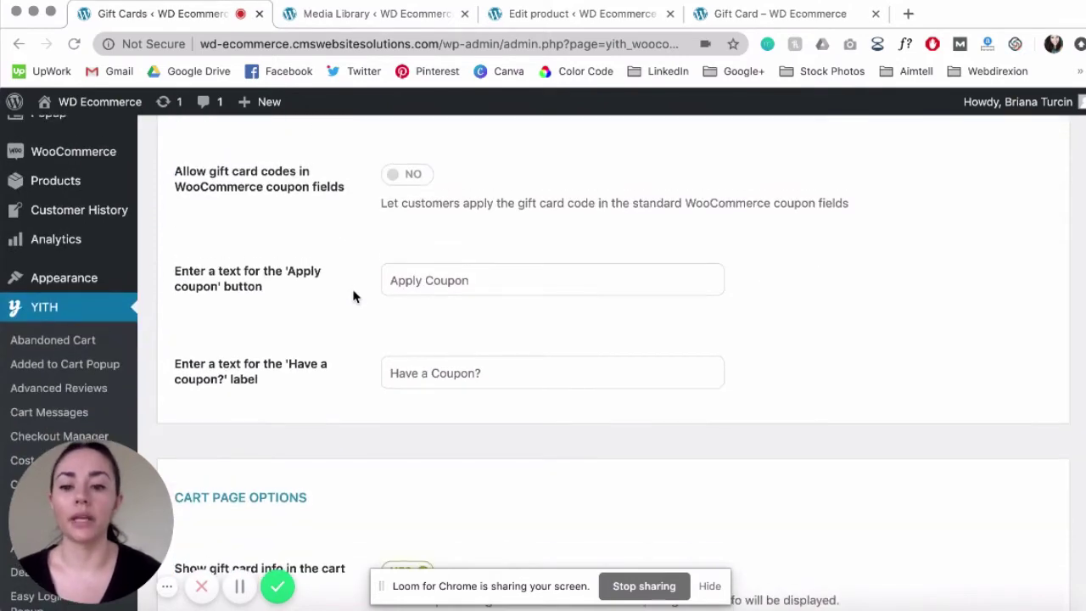
{"action": "scroll", "coordinate": [354, 296], "scroll_direction": "down", "scroll_amount": 2}
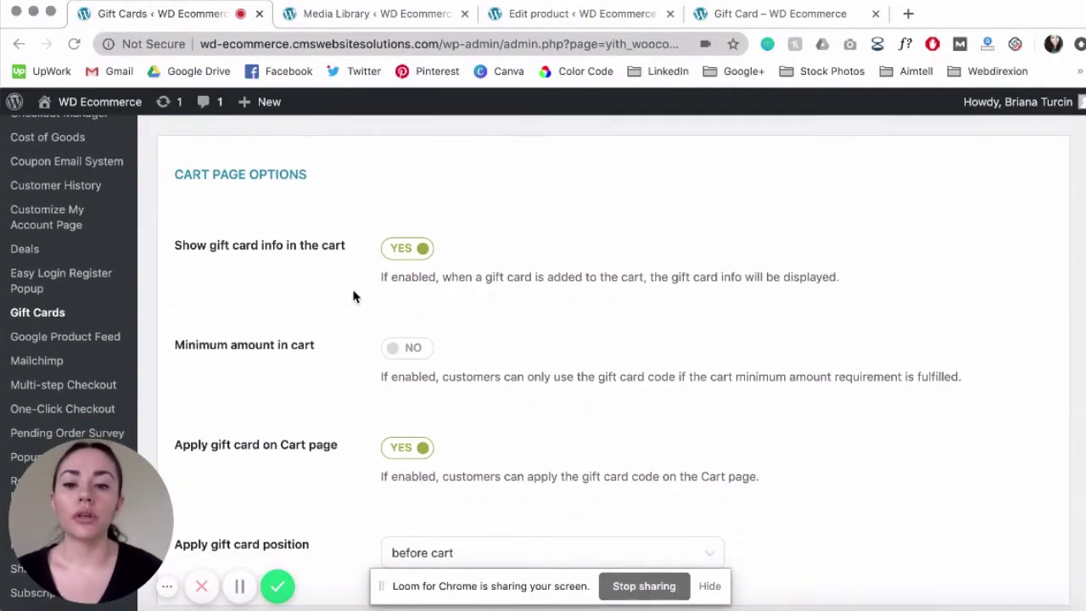
{"action": "scroll", "coordinate": [355, 296], "scroll_direction": "up", "scroll_amount": 1}
{"action": "scroll", "coordinate": [355, 296], "scroll_direction": "down", "scroll_amount": 1}
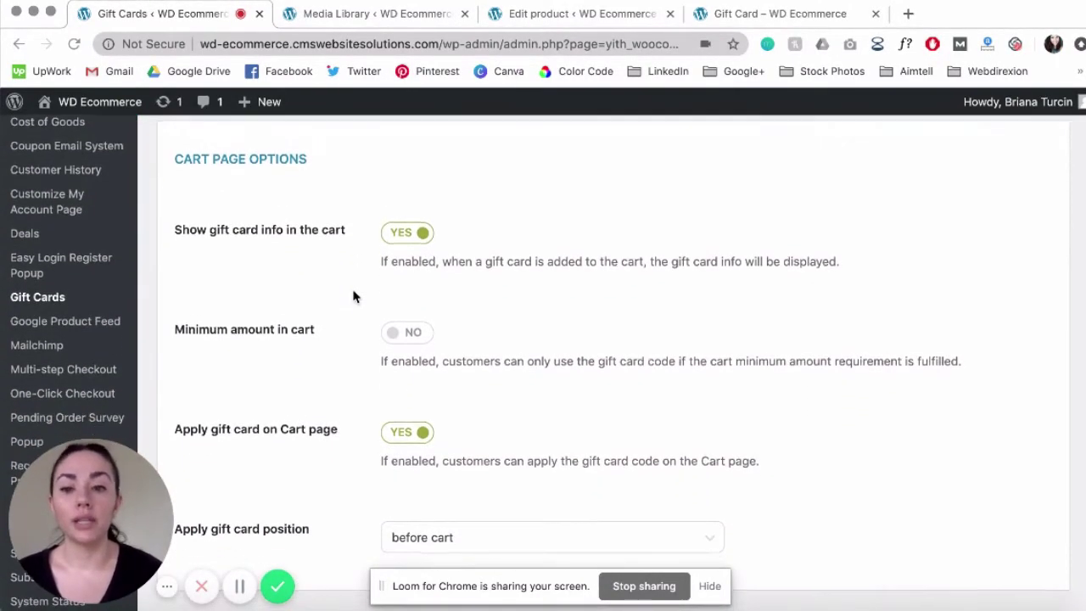
{"action": "scroll", "coordinate": [353, 296], "scroll_direction": "down", "scroll_amount": 1}
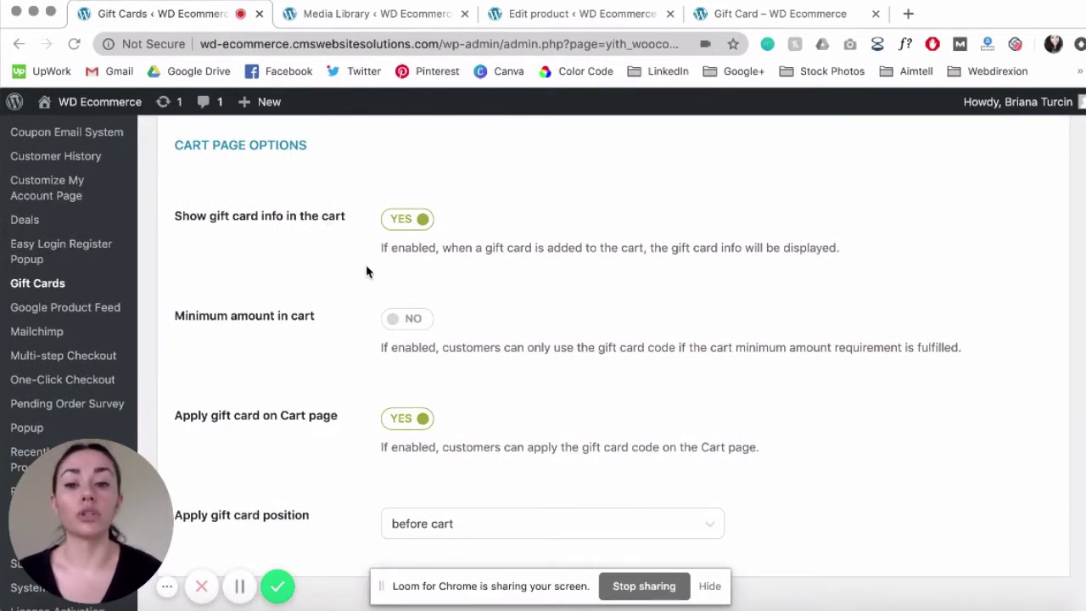
{"action": "scroll", "coordinate": [367, 272], "scroll_direction": "down", "scroll_amount": 2}
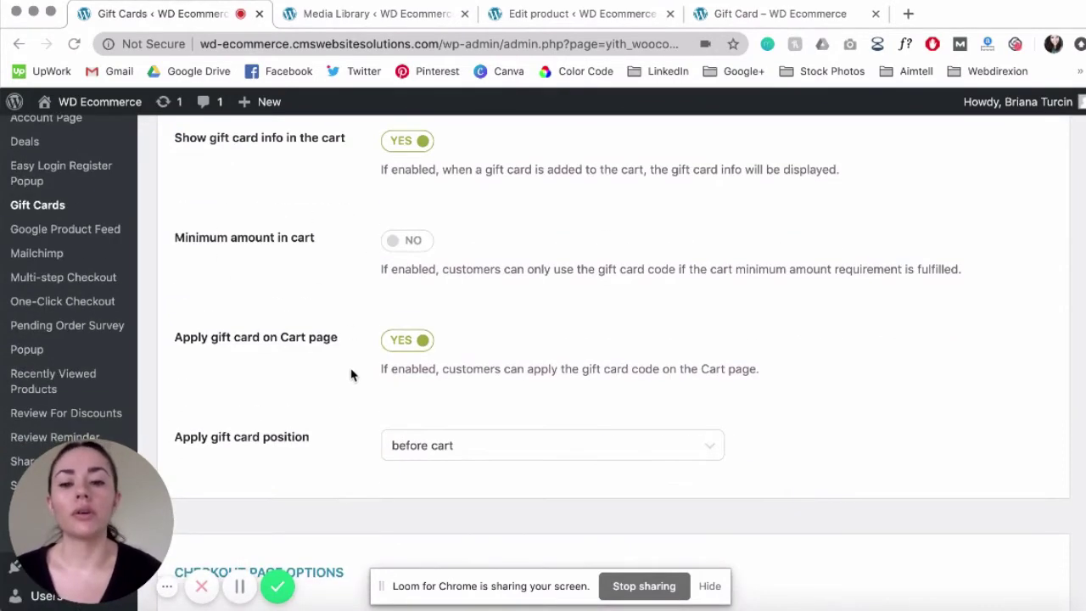
- Examine the options for applying a gift card on the Cart page and positioning its form there
{"action": "scroll", "coordinate": [365, 368], "scroll_direction": "up", "scroll_amount": 1}
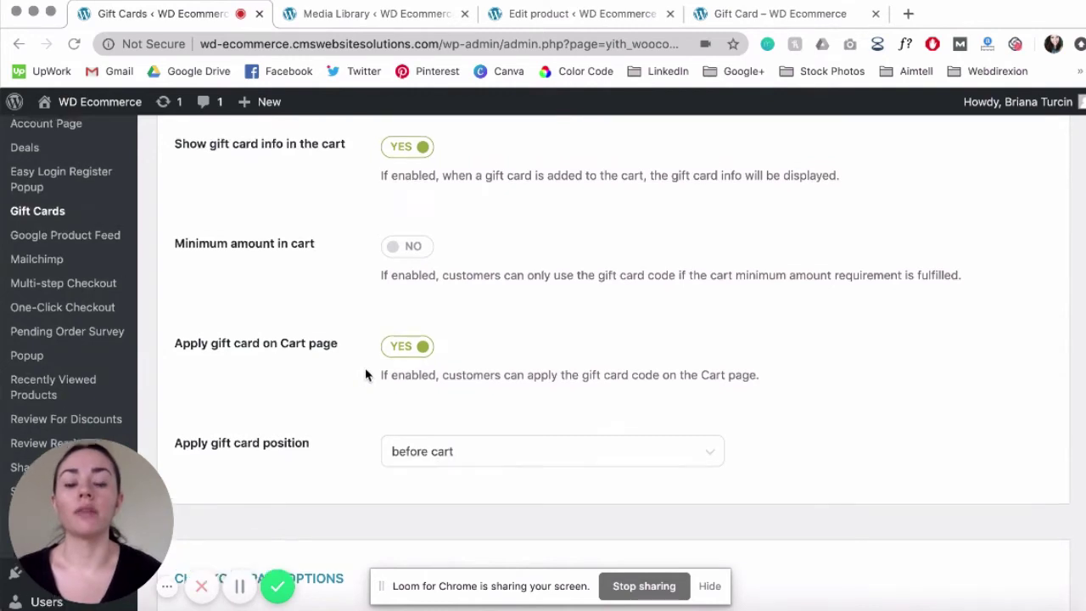
{"action": "scroll", "coordinate": [365, 369], "scroll_direction": "down", "scroll_amount": 1}
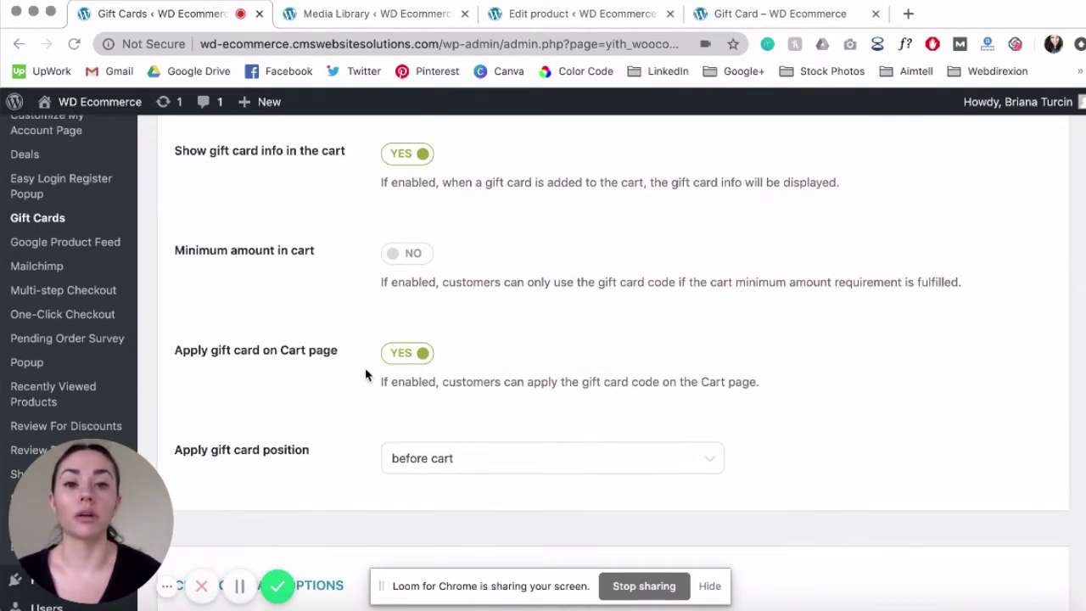
{"action": "scroll", "coordinate": [366, 373], "scroll_direction": "down", "scroll_amount": 1}
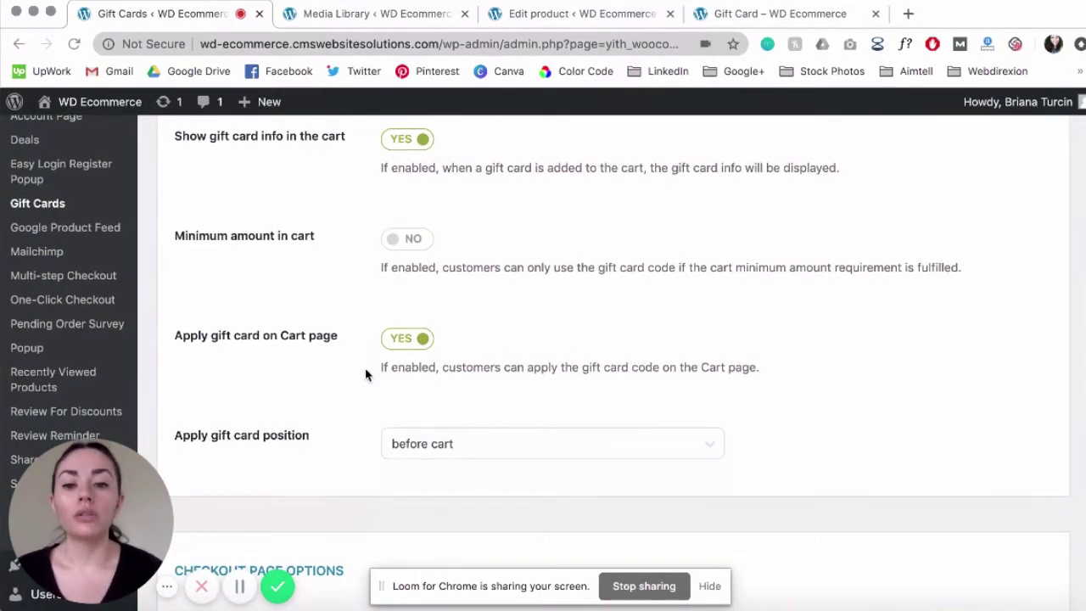
{"action": "scroll", "coordinate": [365, 374], "scroll_direction": "up", "scroll_amount": 1}
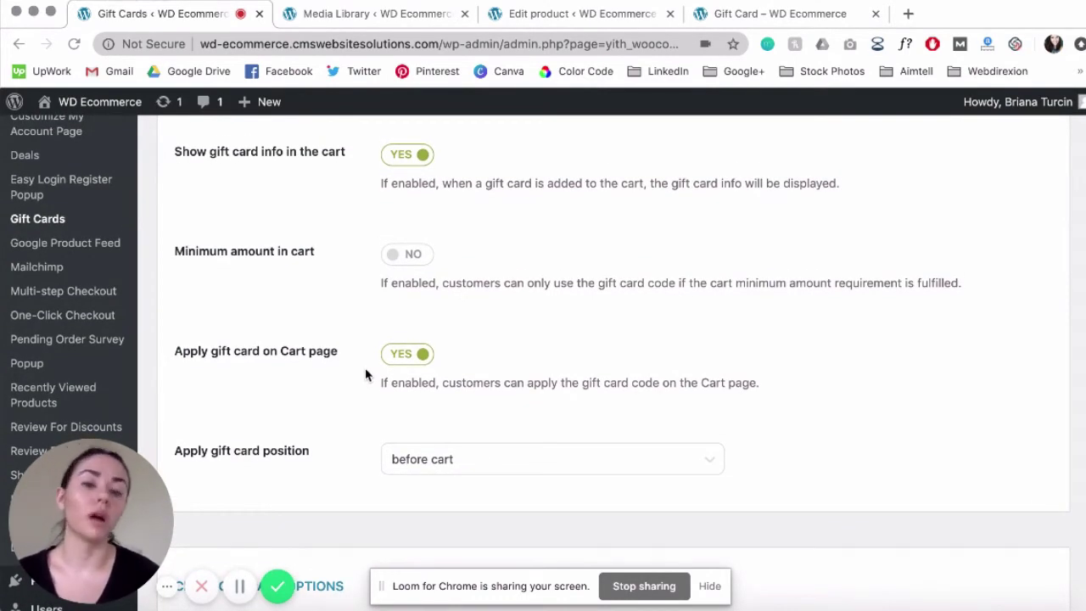
{"action": "scroll", "coordinate": [364, 374], "scroll_direction": "down", "scroll_amount": 1}
{"action": "scroll", "coordinate": [352, 363], "scroll_direction": "up", "scroll_amount": 1}
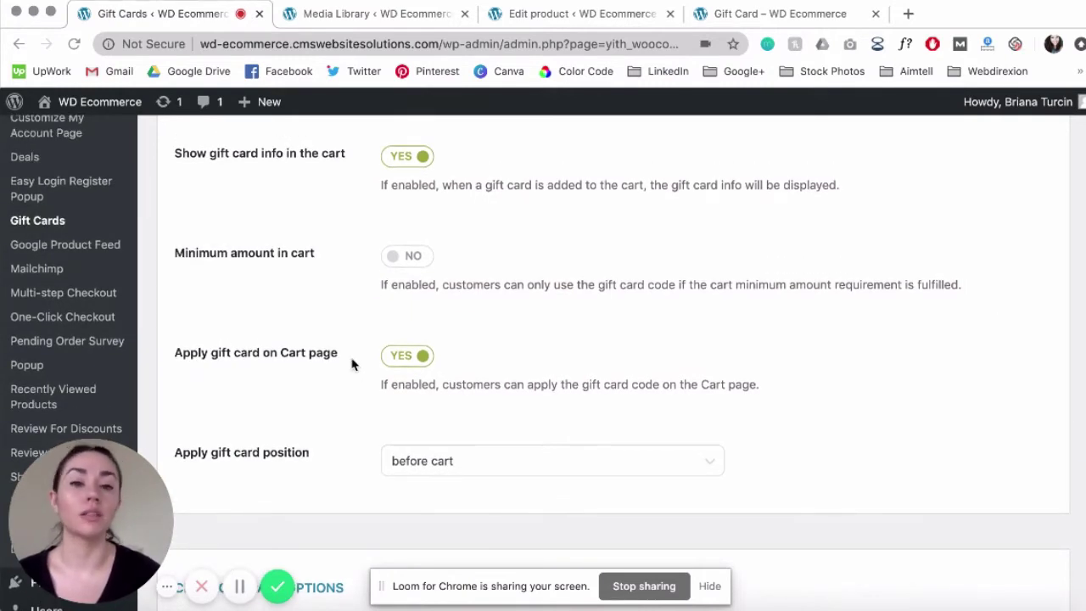
{"action": "scroll", "coordinate": [352, 363], "scroll_direction": "up", "scroll_amount": 1}
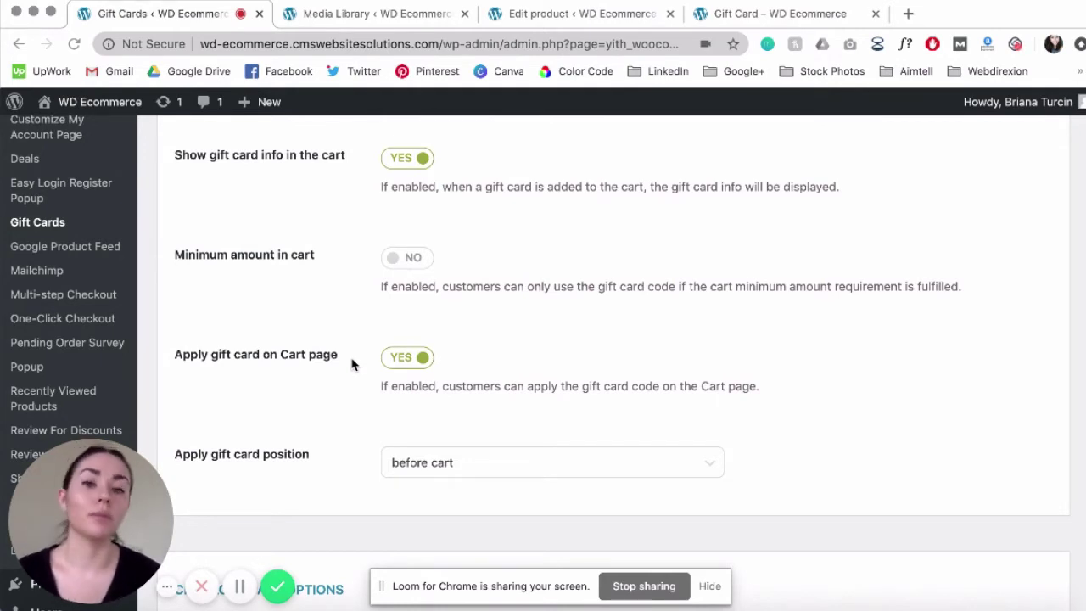
{"action": "scroll", "coordinate": [352, 363], "scroll_direction": "down", "scroll_amount": 2}
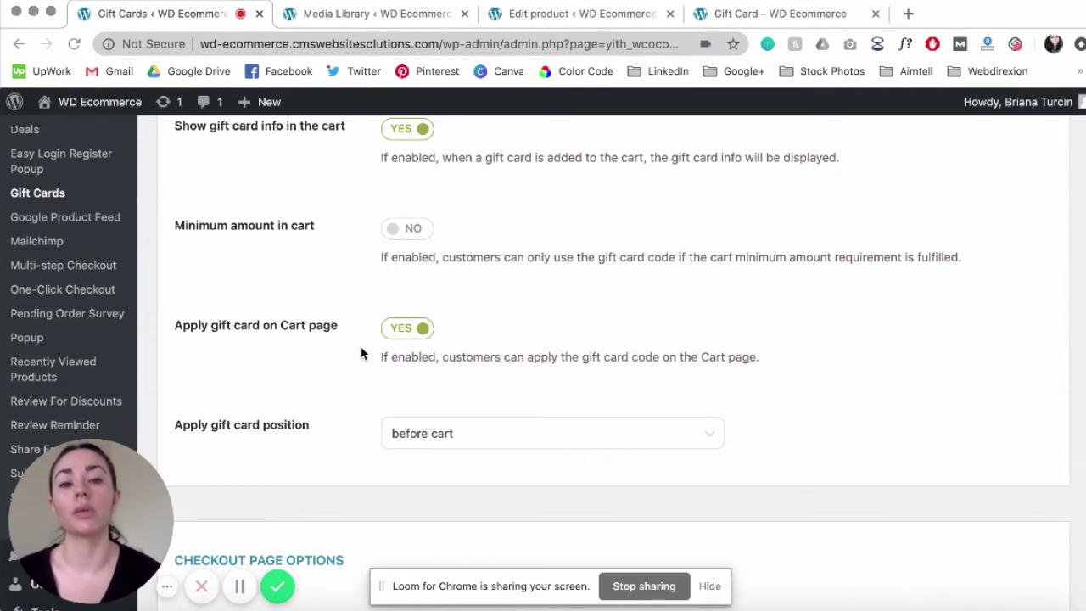
{"action": "scroll", "coordinate": [361, 353], "scroll_direction": "down", "scroll_amount": 1}
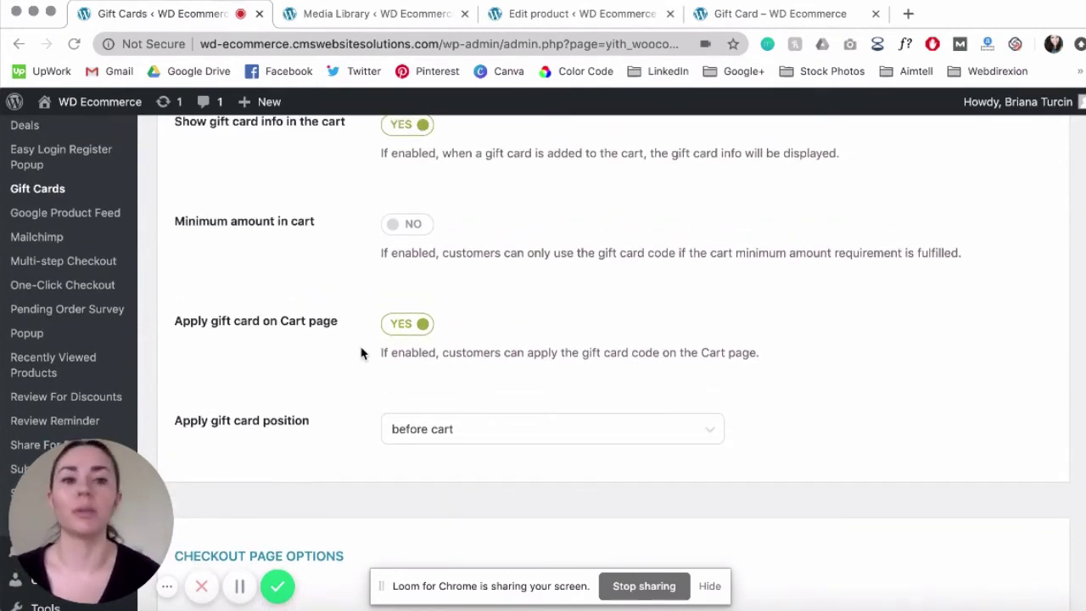
{"action": "scroll", "coordinate": [361, 353], "scroll_direction": "down", "scroll_amount": 1}
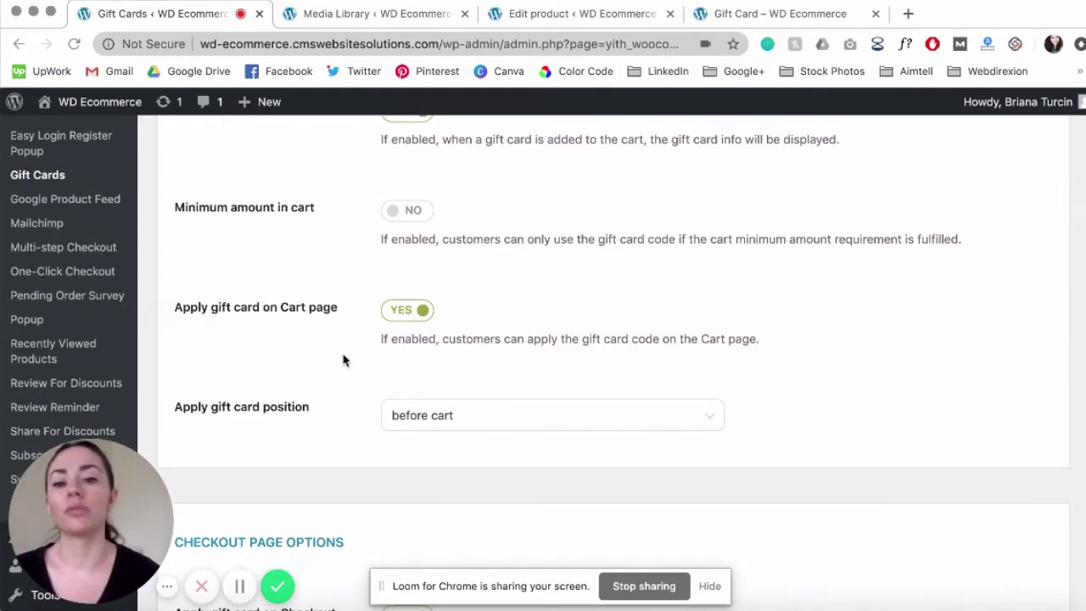
{"action": "scroll", "coordinate": [358, 339], "scroll_direction": "down", "scroll_amount": 1}
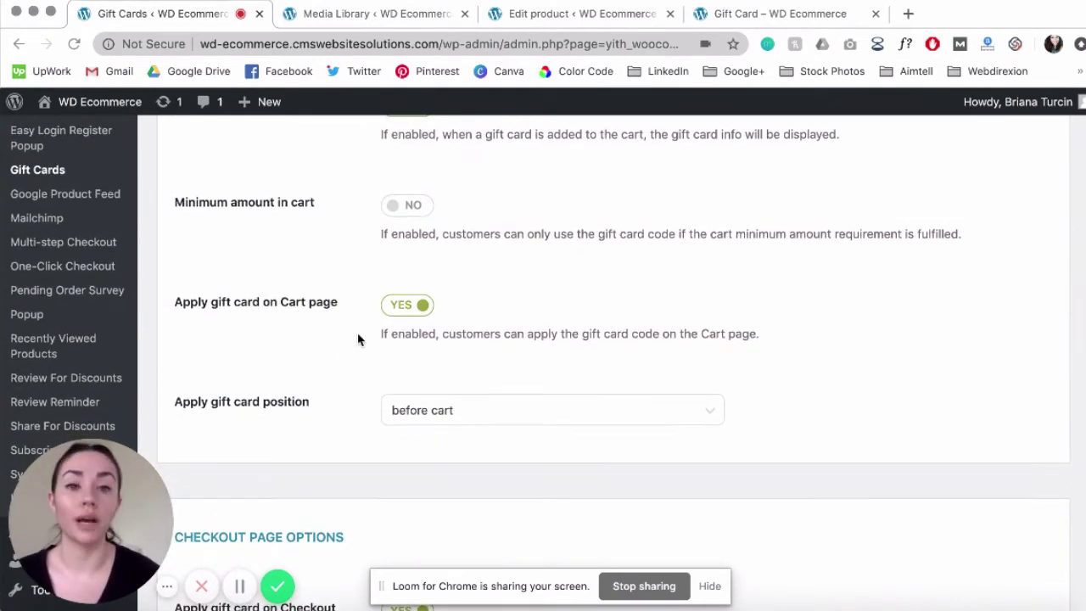
- Review the checkout page options and the texts for the gift card form's introduction and opening link
{"action": "scroll", "coordinate": [357, 339], "scroll_direction": "down", "scroll_amount": 5}
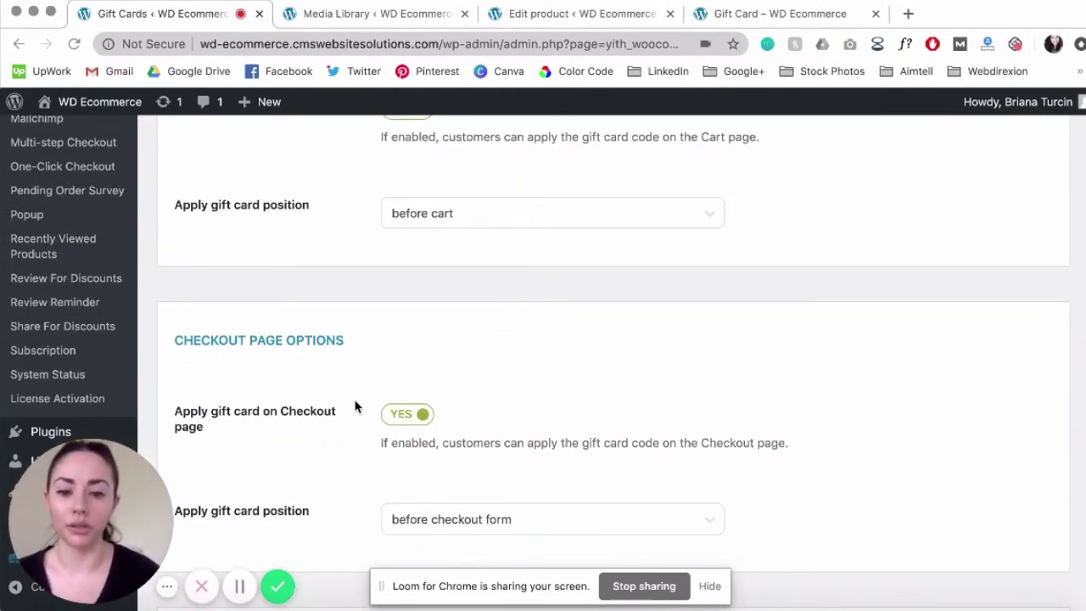
{"action": "scroll", "coordinate": [356, 406], "scroll_direction": "down", "scroll_amount": 9}
{"action": "scroll", "coordinate": [356, 406], "scroll_direction": "down", "scroll_amount": 3}
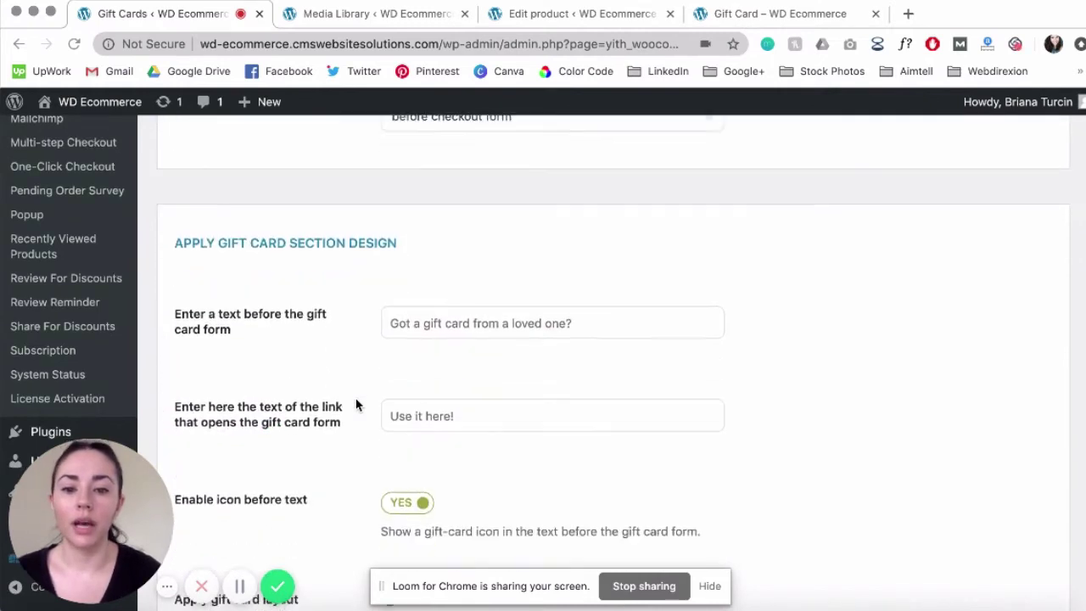
{"action": "scroll", "coordinate": [367, 349], "scroll_direction": "down", "scroll_amount": 1}
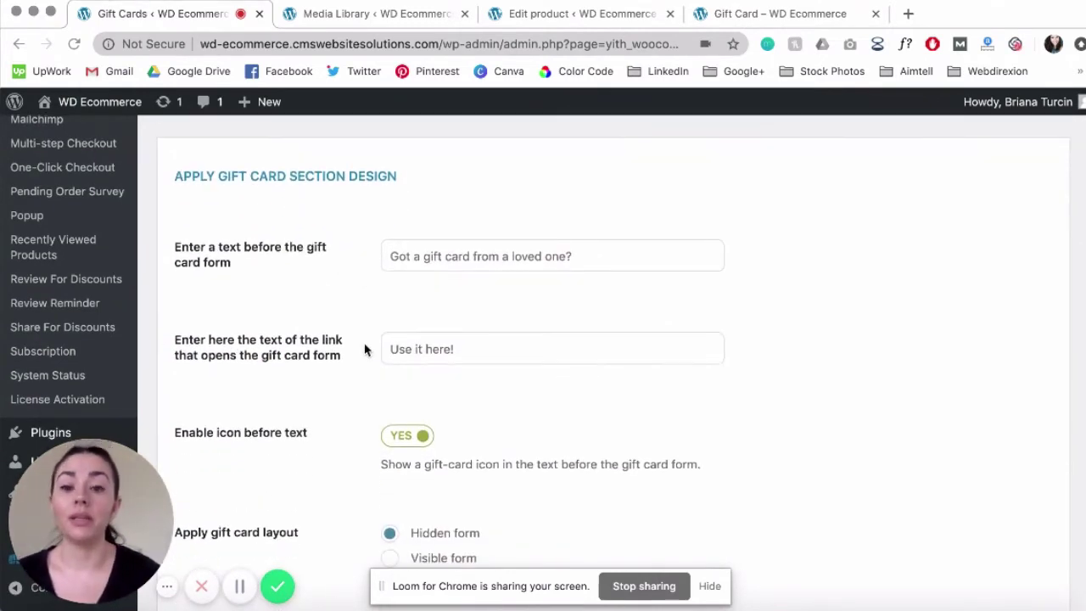
{"action": "scroll", "coordinate": [365, 283], "scroll_direction": "down", "scroll_amount": 1}
{"action": "scroll", "coordinate": [365, 283], "scroll_direction": "down", "scroll_amount": 1}
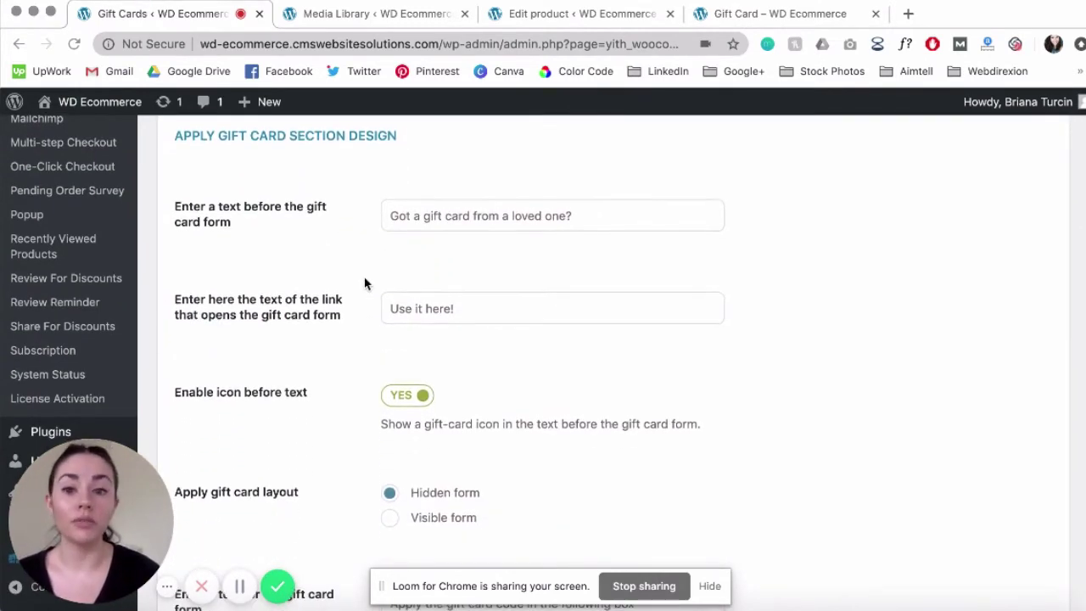
{"action": "scroll", "coordinate": [366, 254], "scroll_direction": "down", "scroll_amount": 1}
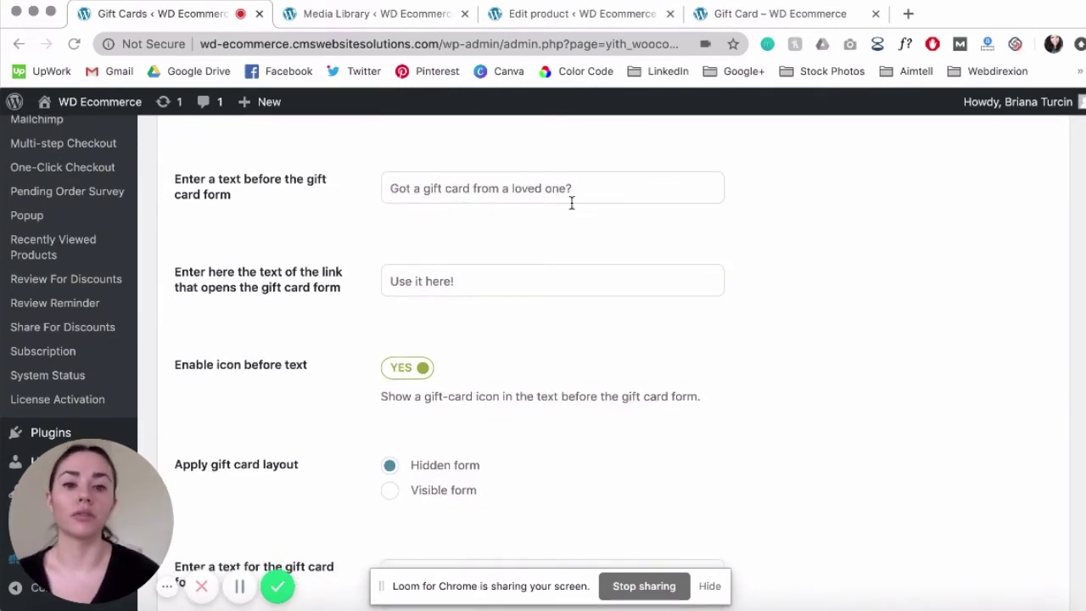
- Examine the gift card form's icon setting, its hidden or visible layout options and the form text
{"action": "scroll", "coordinate": [368, 315], "scroll_direction": "down", "scroll_amount": 2}
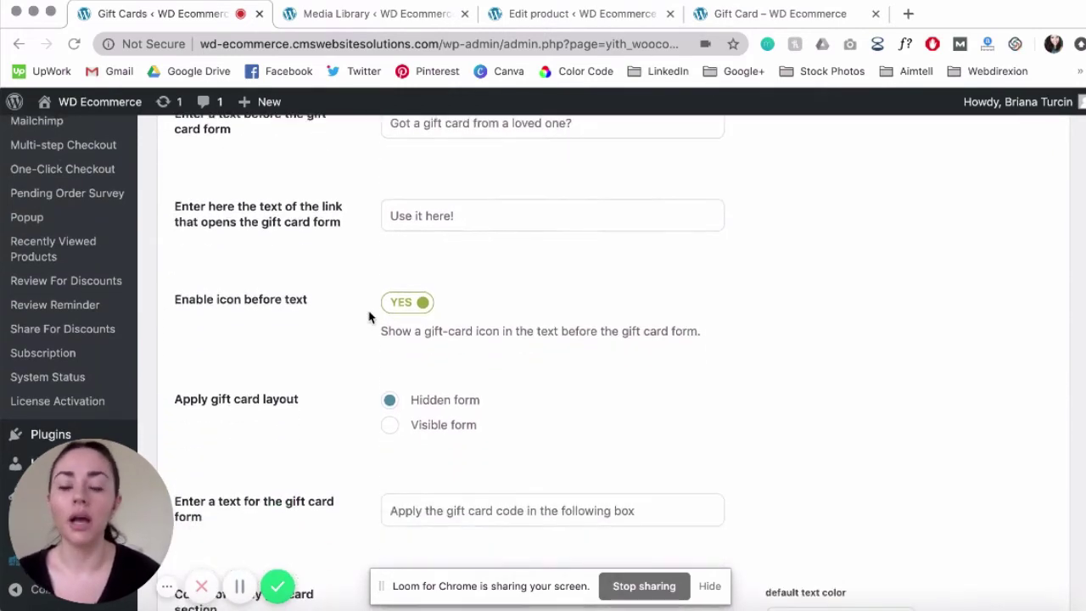
{"action": "scroll", "coordinate": [369, 305], "scroll_direction": "down", "scroll_amount": 1}
{"action": "scroll", "coordinate": [389, 293], "scroll_direction": "down", "scroll_amount": 1}
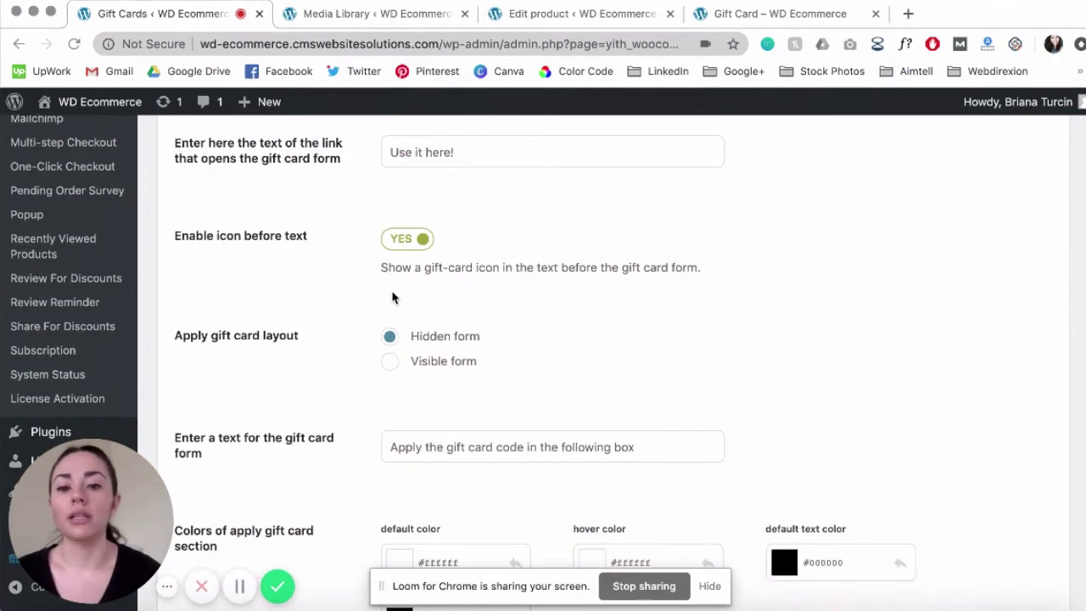
{"action": "scroll", "coordinate": [379, 304], "scroll_direction": "down", "scroll_amount": 1}
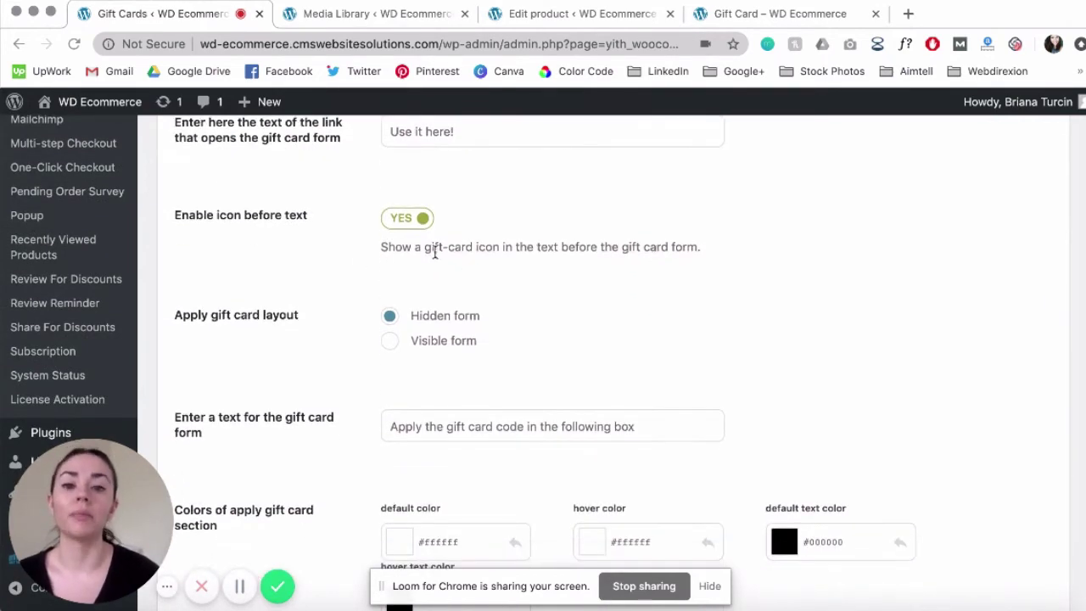
{"action": "scroll", "coordinate": [371, 268], "scroll_direction": "down", "scroll_amount": 3}
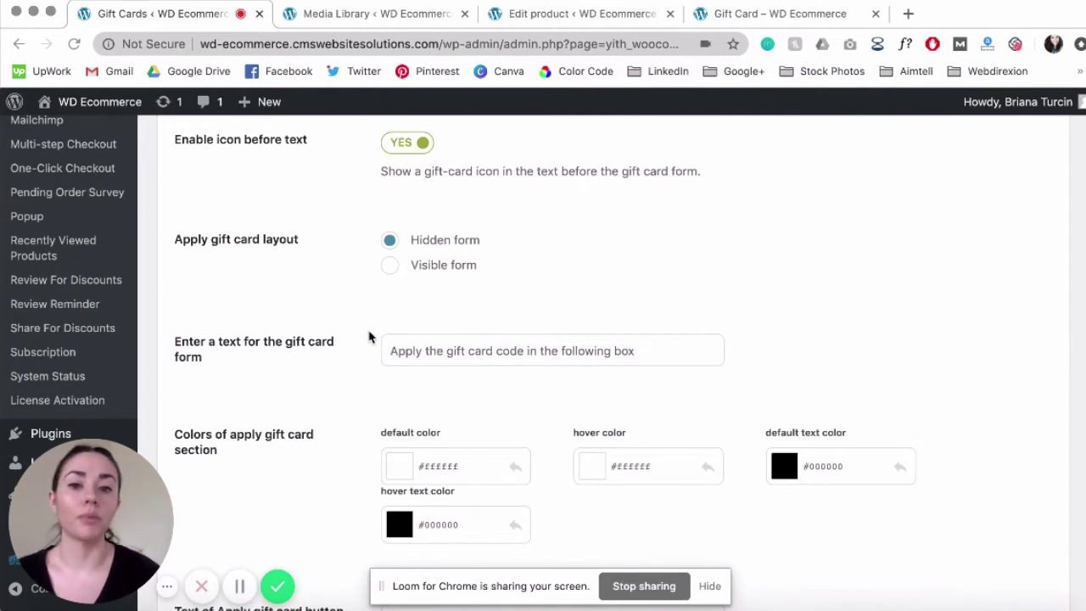
{"action": "scroll", "coordinate": [368, 337], "scroll_direction": "down", "scroll_amount": 2}
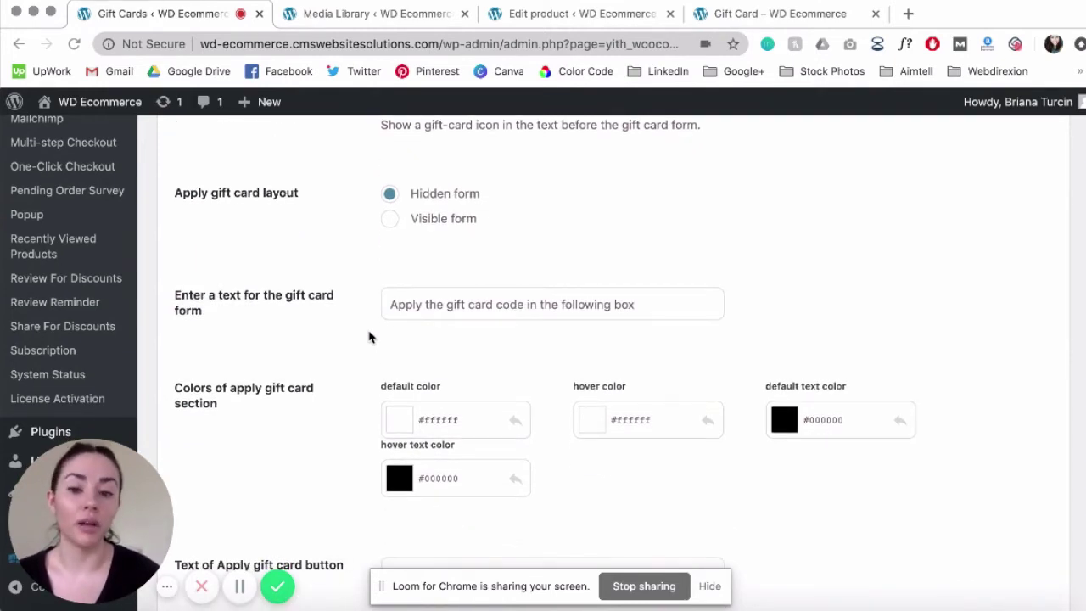
- Review the apply gift card section's colors and the Apply gift card button's text and colors
{"action": "scroll", "coordinate": [368, 337], "scroll_direction": "down", "scroll_amount": 5}
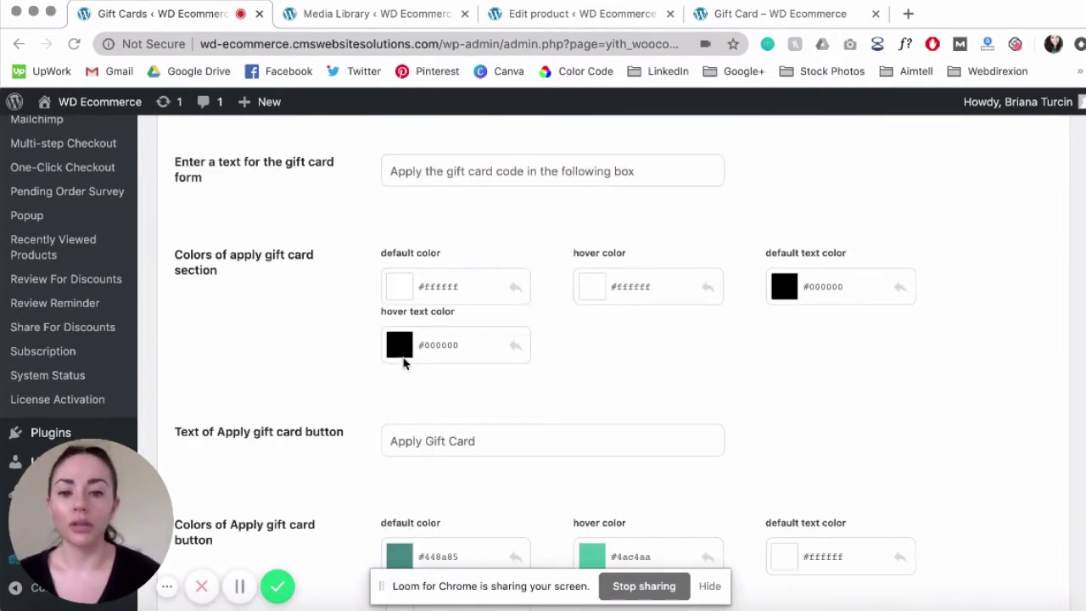
{"action": "scroll", "coordinate": [403, 363], "scroll_direction": "down", "scroll_amount": 7}
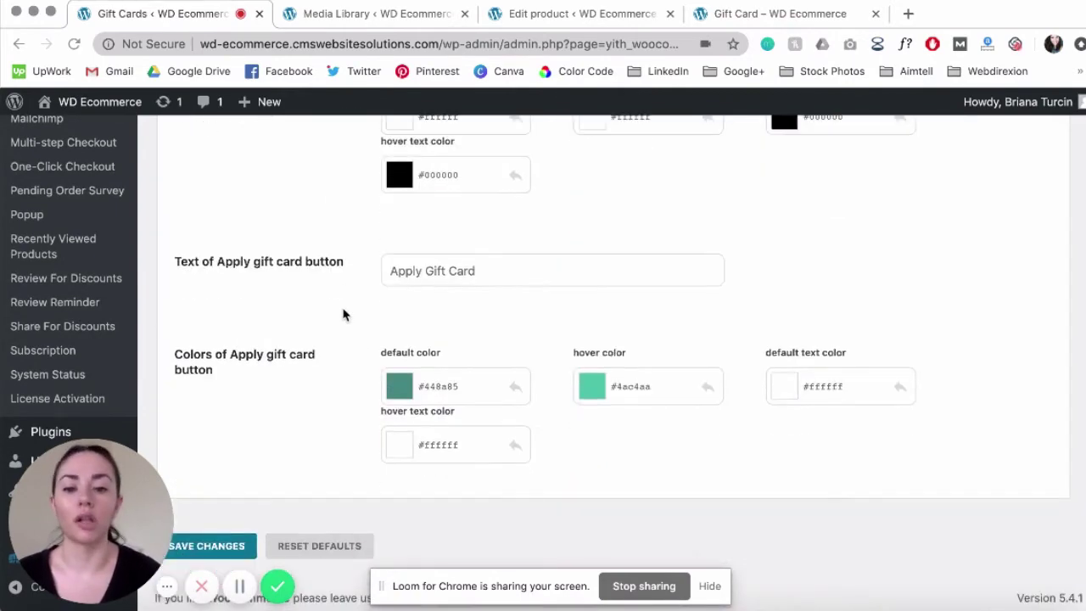
{"action": "scroll", "coordinate": [351, 389], "scroll_direction": "down", "scroll_amount": 1}
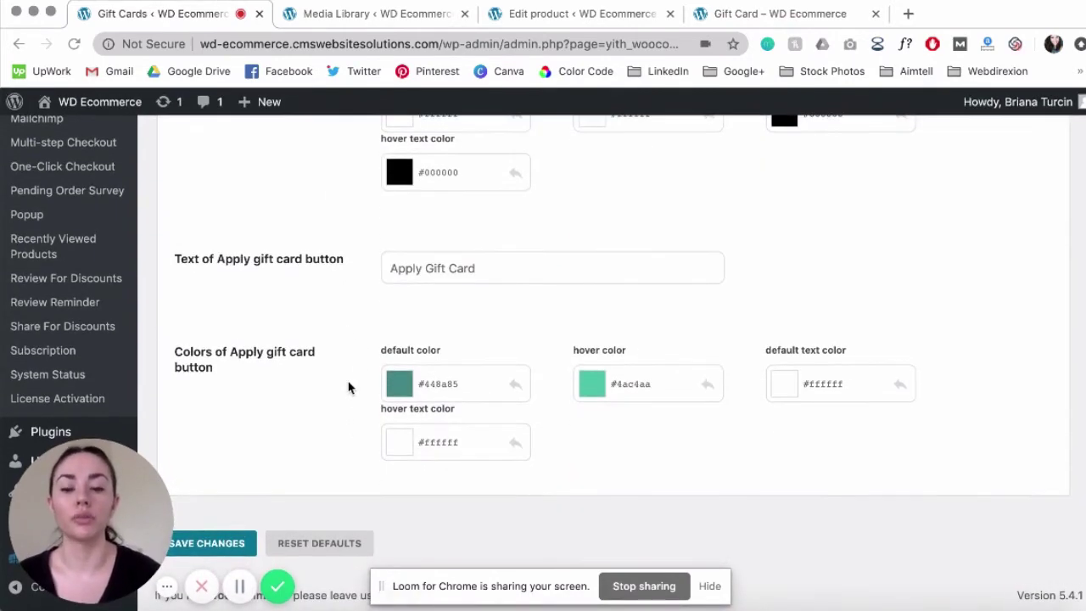
{"action": "scroll", "coordinate": [348, 388], "scroll_direction": "up", "scroll_amount": 15}
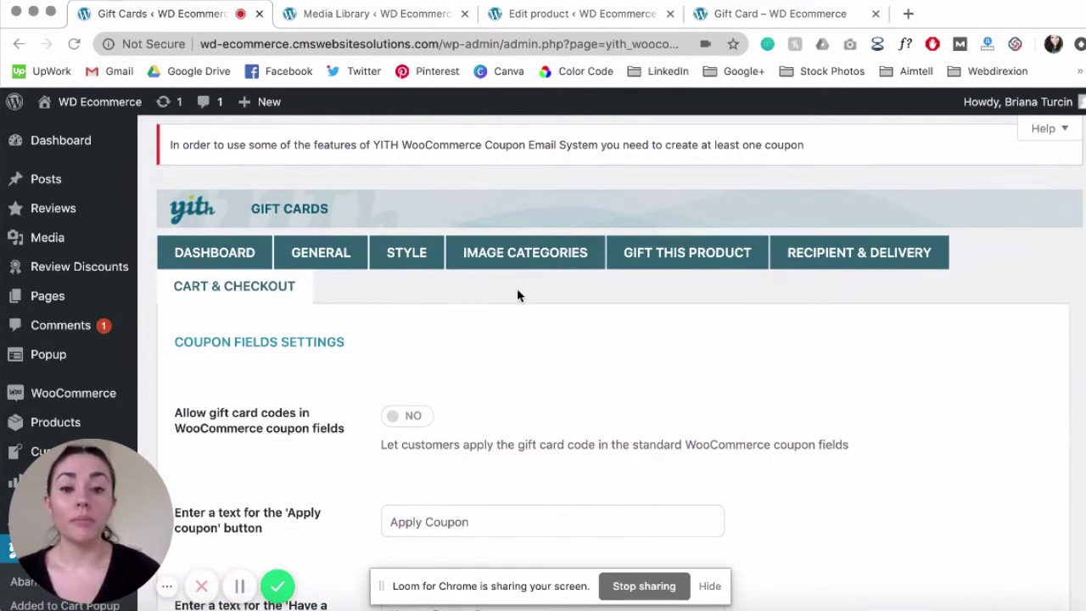
{"action": "scroll", "coordinate": [404, 299], "scroll_direction": "up", "scroll_amount": 2}
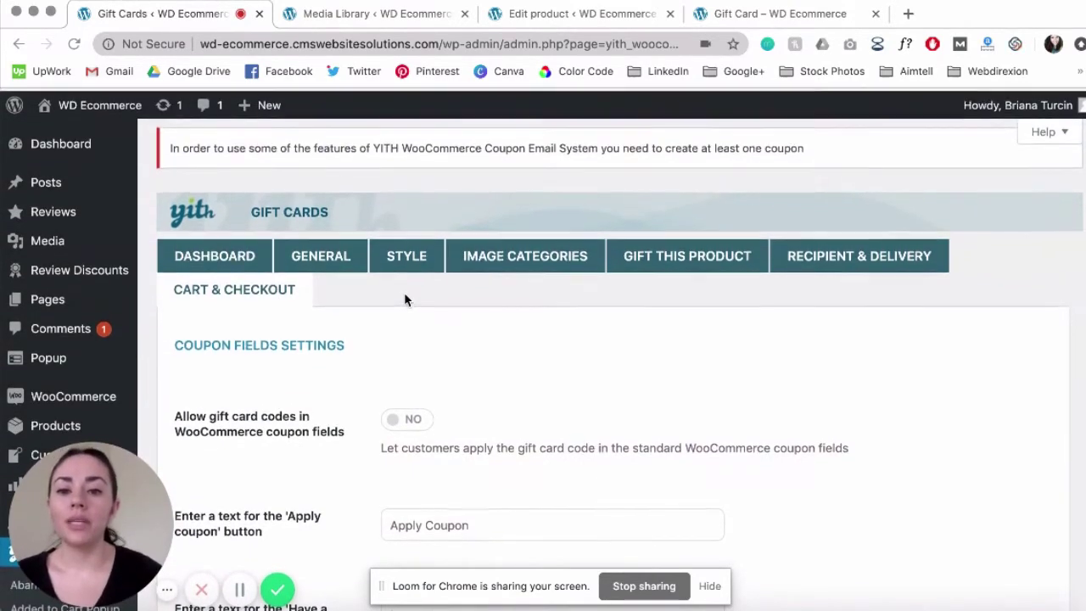
- Open the Media Library and look through the Mother's Day, Holiday and Birthday gift card images with their assigned image categories
{"action": "left_click", "coordinate": [319, 17]}
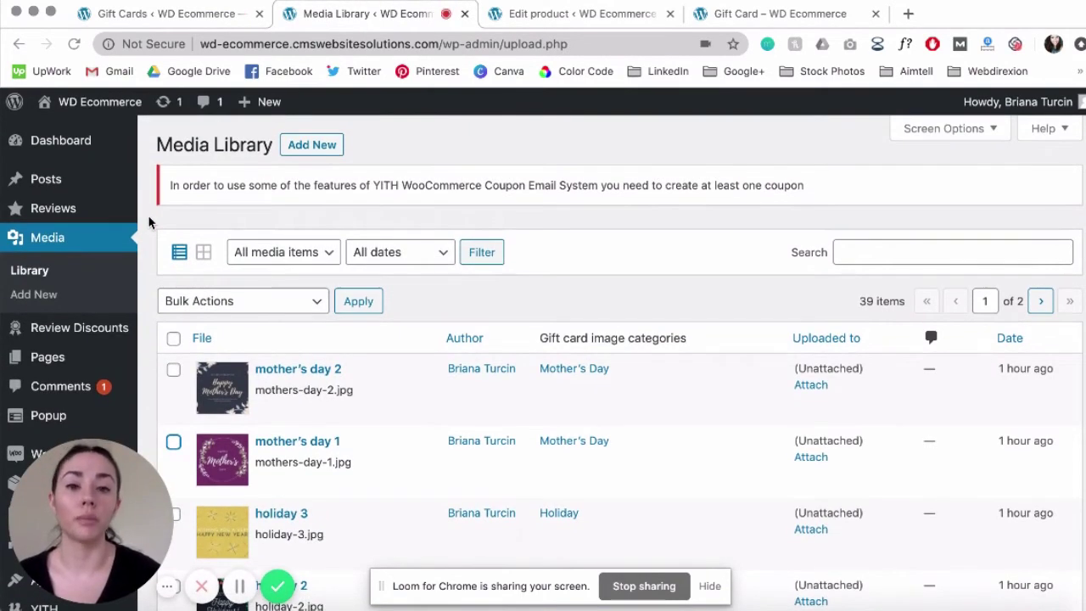
{"action": "scroll", "coordinate": [147, 215], "scroll_direction": "down", "scroll_amount": 1}
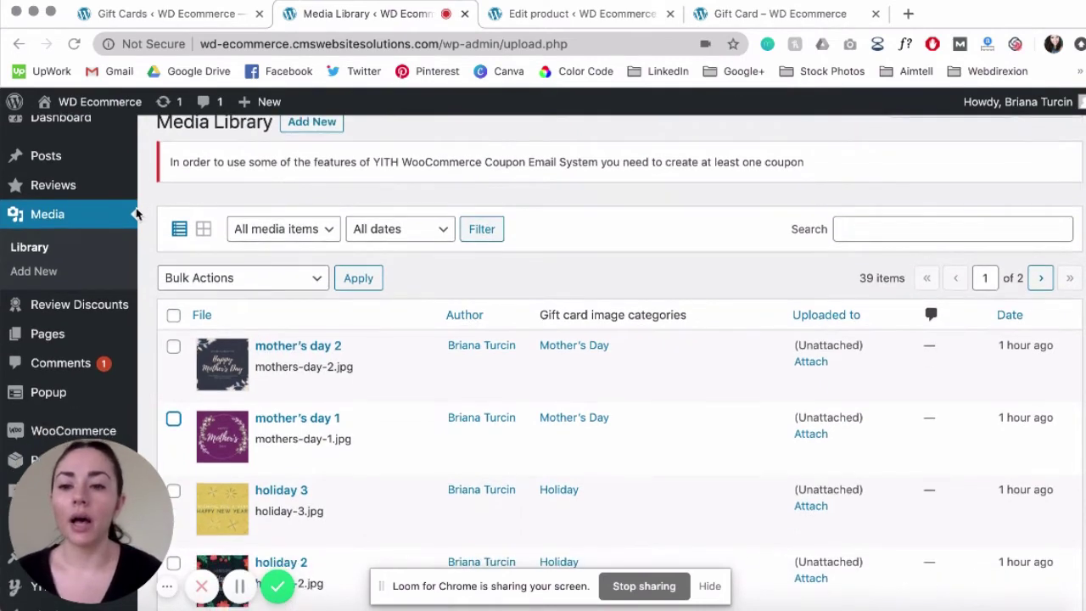
{"action": "scroll", "coordinate": [152, 208], "scroll_direction": "down", "scroll_amount": 5}
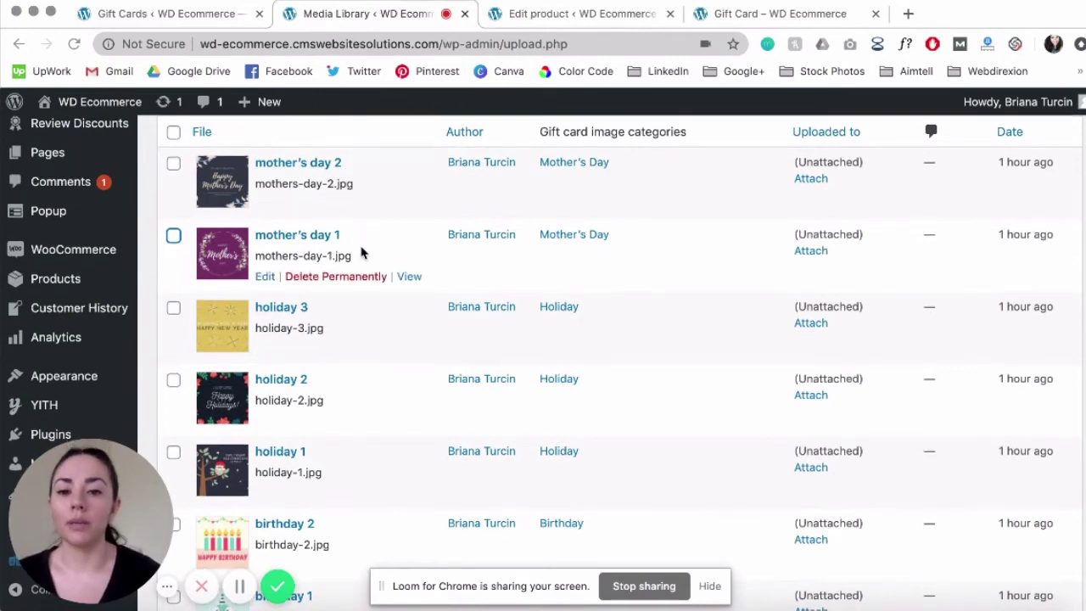
{"action": "scroll", "coordinate": [363, 249], "scroll_direction": "down", "scroll_amount": 1}
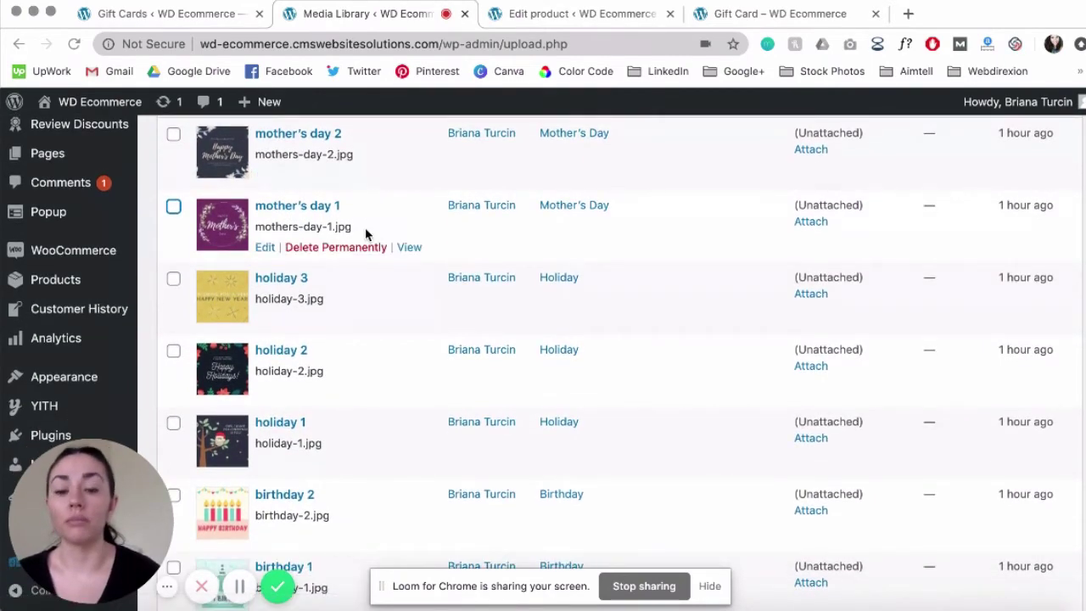
{"action": "scroll", "coordinate": [365, 235], "scroll_direction": "down", "scroll_amount": 5}
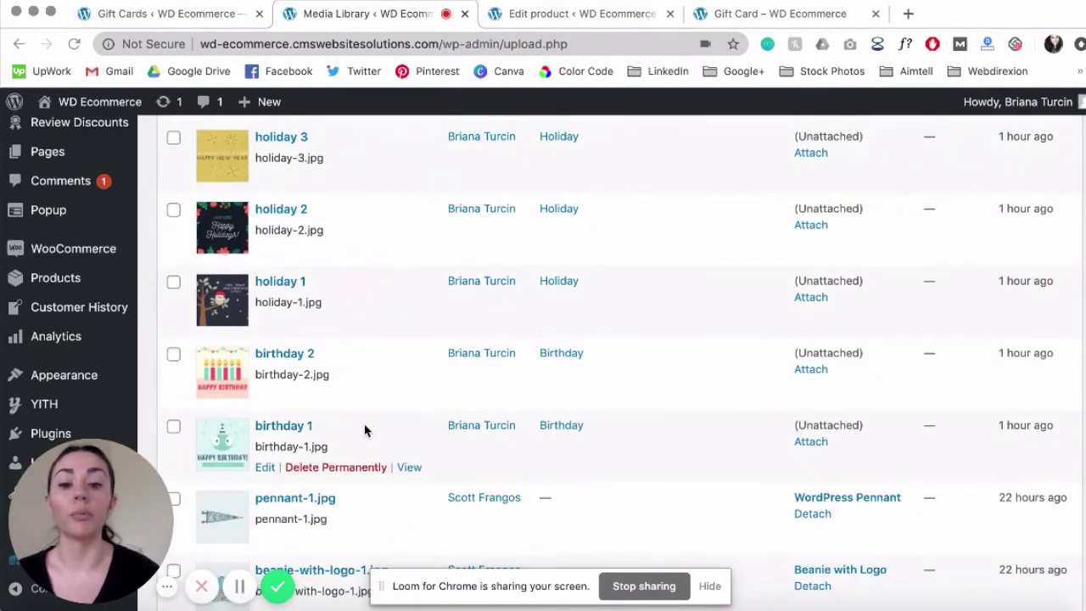
- Look through the Media Library list, comparing the Mother's Day, Holiday and Birthday images with the gift card image categories column
{"action": "scroll", "coordinate": [365, 364], "scroll_direction": "up", "scroll_amount": 13}
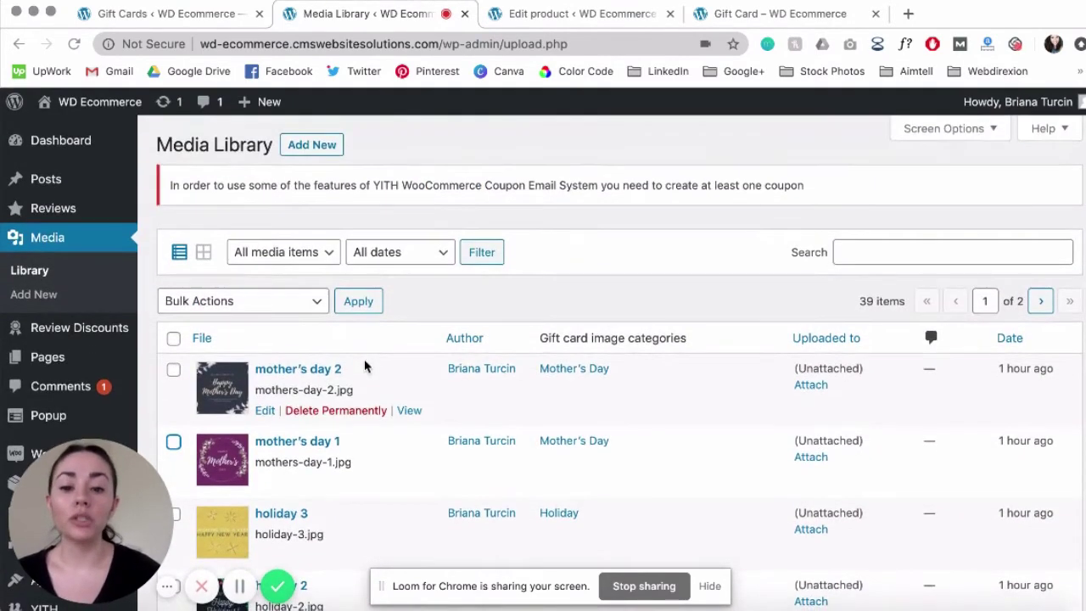
{"action": "scroll", "coordinate": [400, 325], "scroll_direction": "down", "scroll_amount": 1}
{"action": "scroll", "coordinate": [400, 325], "scroll_direction": "up", "scroll_amount": 1}
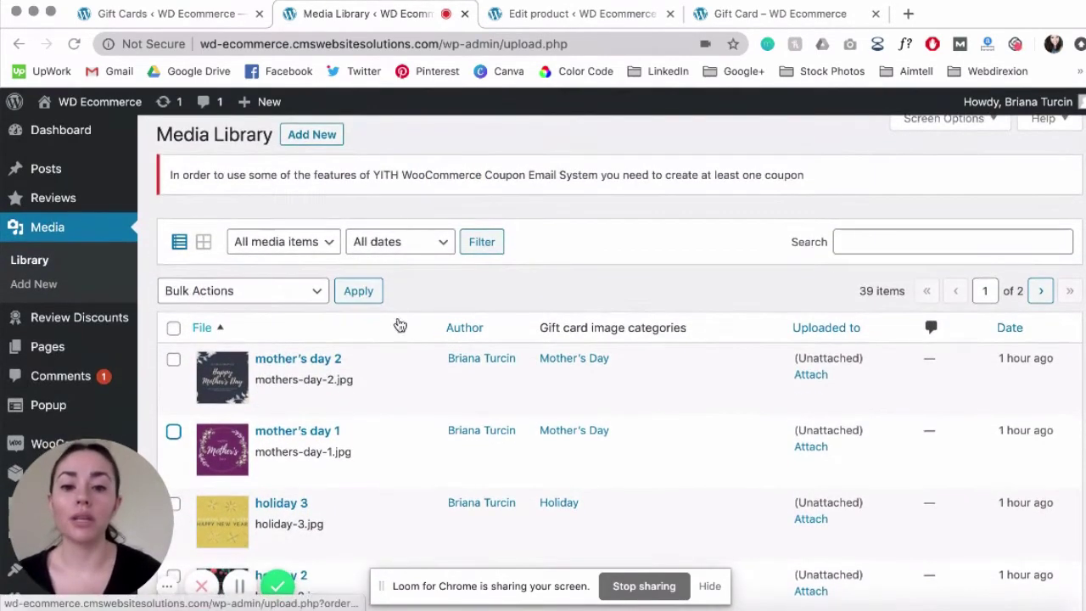
{"action": "scroll", "coordinate": [398, 324], "scroll_direction": "down", "scroll_amount": 2}
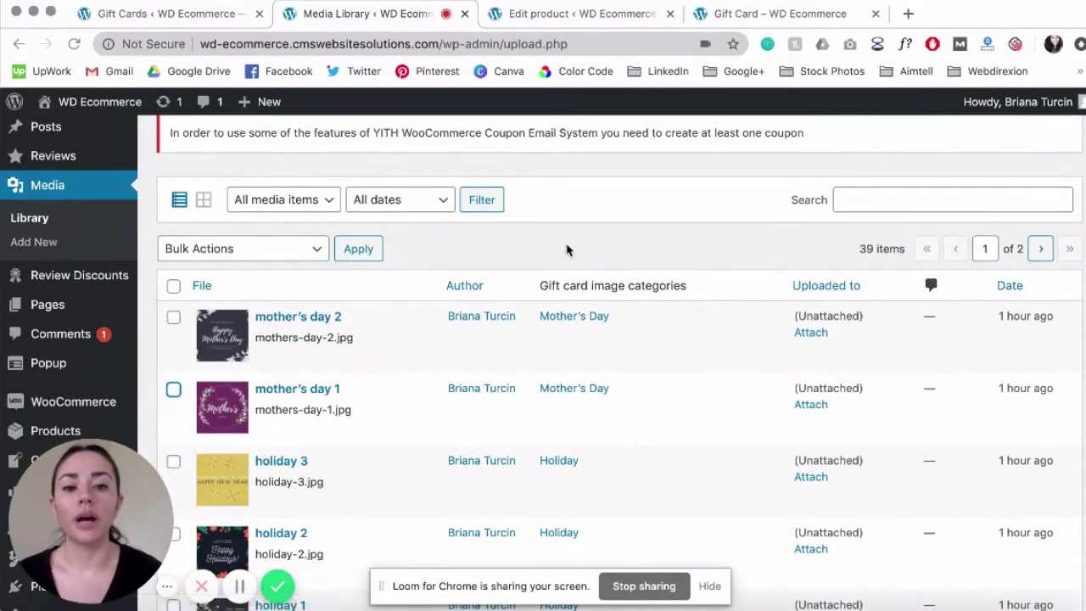
{"action": "scroll", "coordinate": [567, 249], "scroll_direction": "down", "scroll_amount": 1}
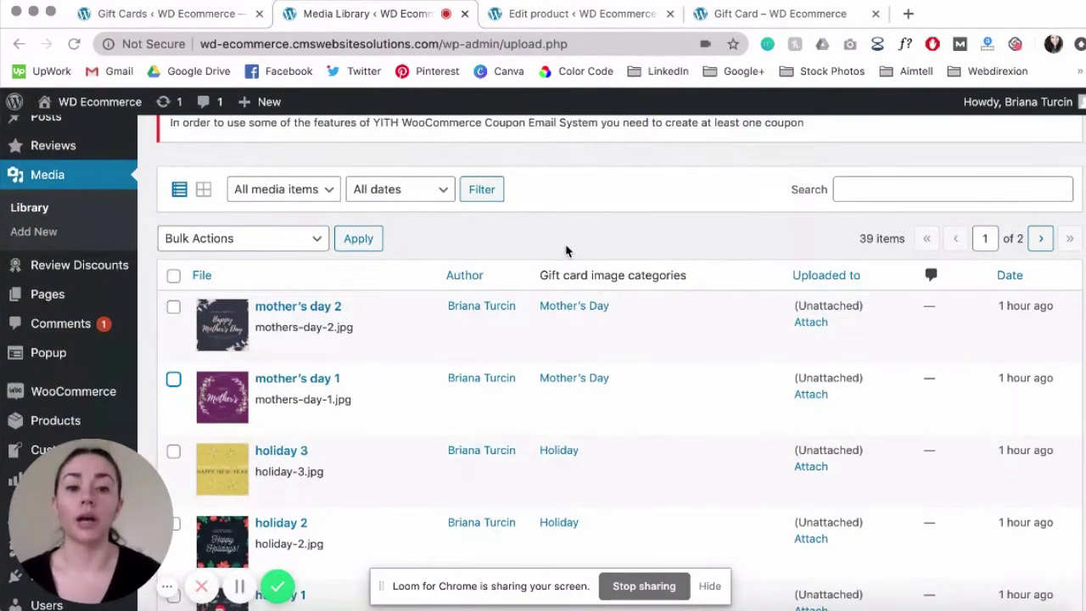
{"action": "scroll", "coordinate": [566, 248], "scroll_direction": "down", "scroll_amount": 1}
{"action": "scroll", "coordinate": [567, 246], "scroll_direction": "down", "scroll_amount": 10}
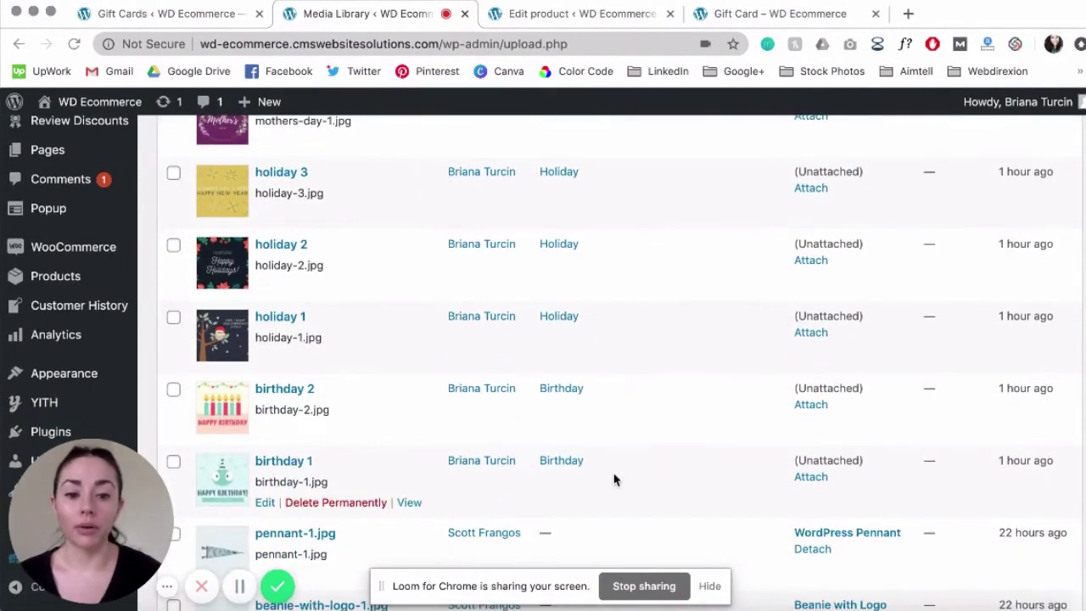
{"action": "scroll", "coordinate": [613, 478], "scroll_direction": "up", "scroll_amount": 12}
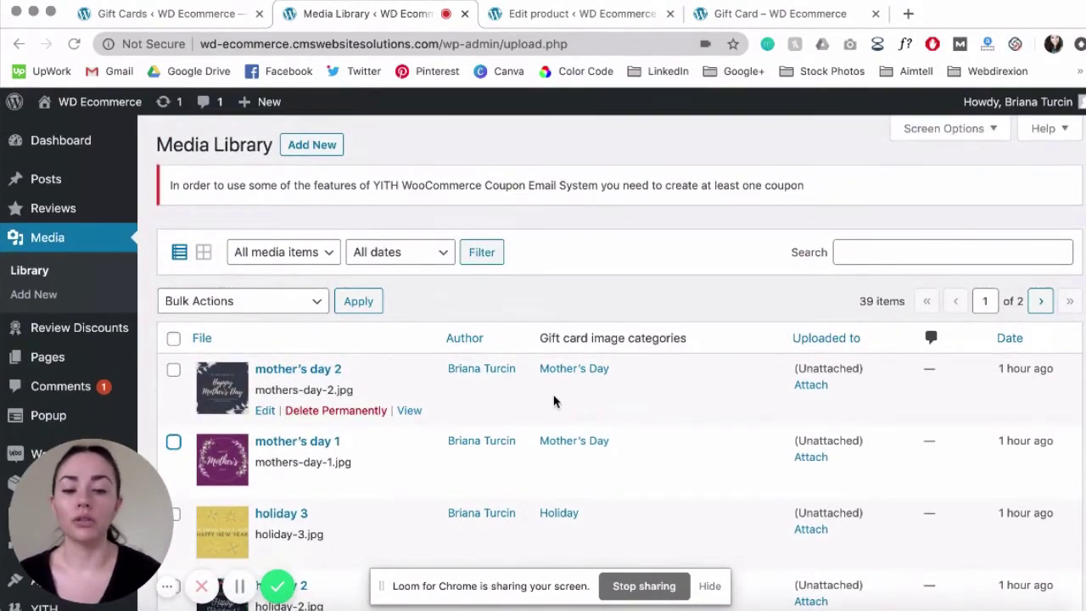
- Open the mother's day 2 image for editing, examine its gift card image categories, and return to the Media Library
{"action": "scroll", "coordinate": [431, 330], "scroll_direction": "down", "scroll_amount": 1}
{"action": "scroll", "coordinate": [431, 331], "scroll_direction": "down", "scroll_amount": 2}
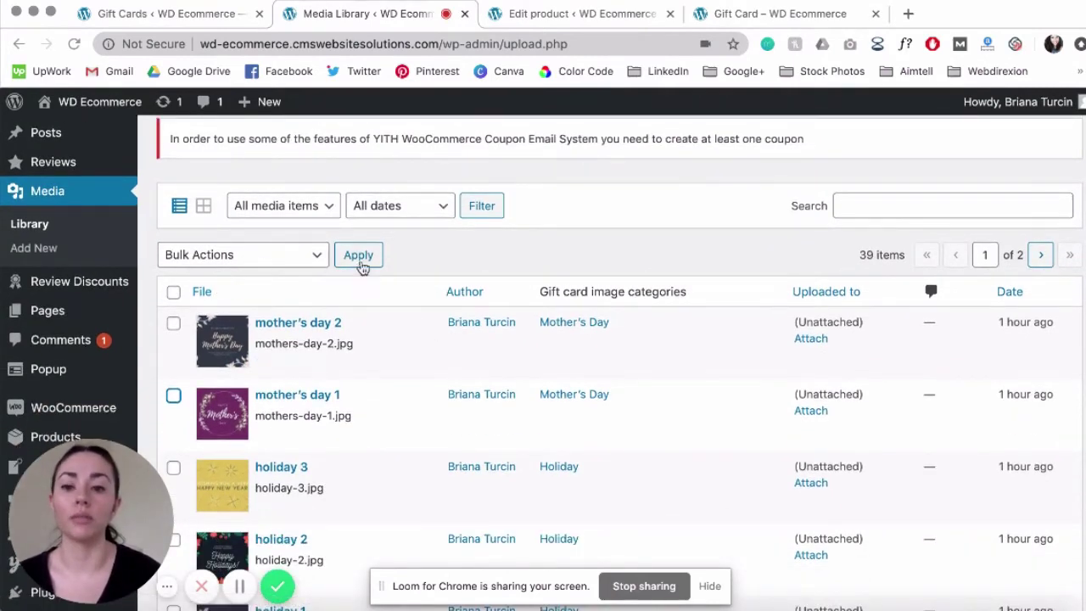
{"action": "scroll", "coordinate": [404, 277], "scroll_direction": "down", "scroll_amount": 2}
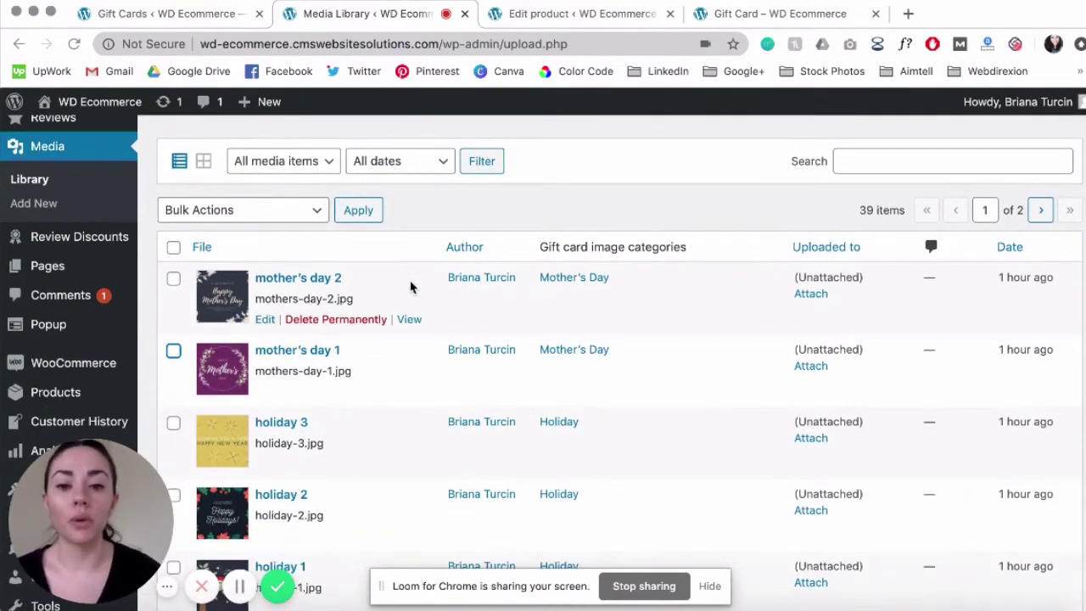
{"action": "left_click", "coordinate": [265, 321]}
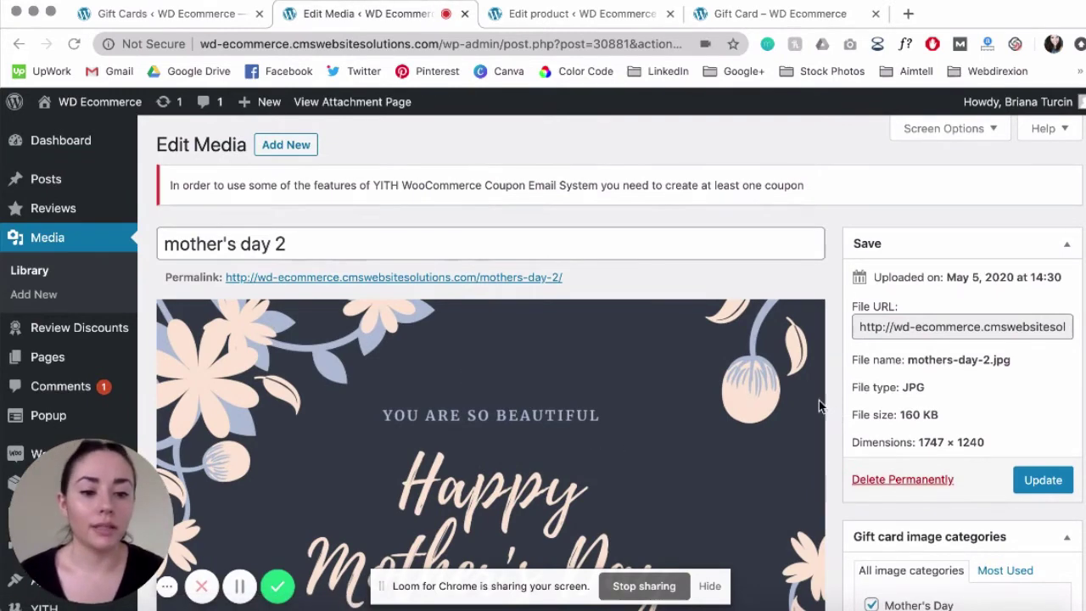
{"action": "scroll", "coordinate": [835, 409], "scroll_direction": "down", "scroll_amount": 3}
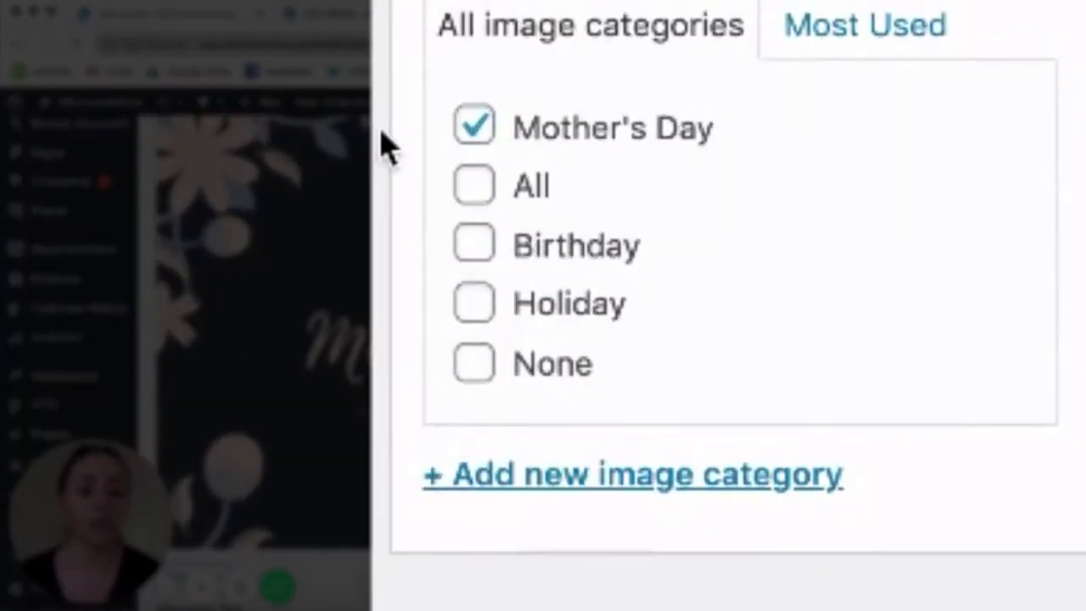
{"action": "scroll", "coordinate": [388, 2], "scroll_direction": "down", "scroll_amount": 1}
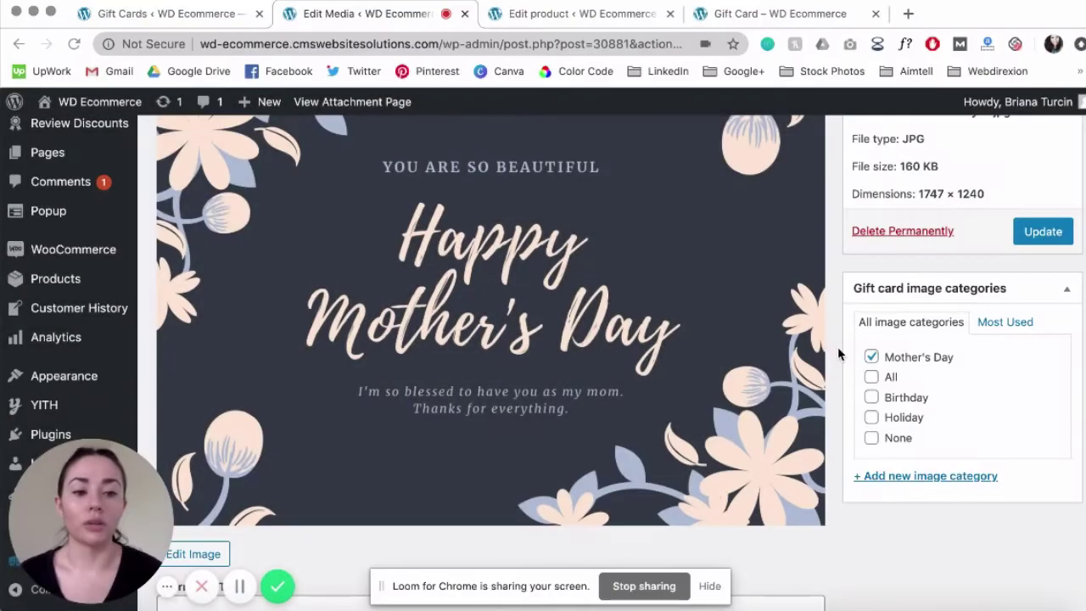
{"action": "scroll", "coordinate": [838, 346], "scroll_direction": "up", "scroll_amount": 3}
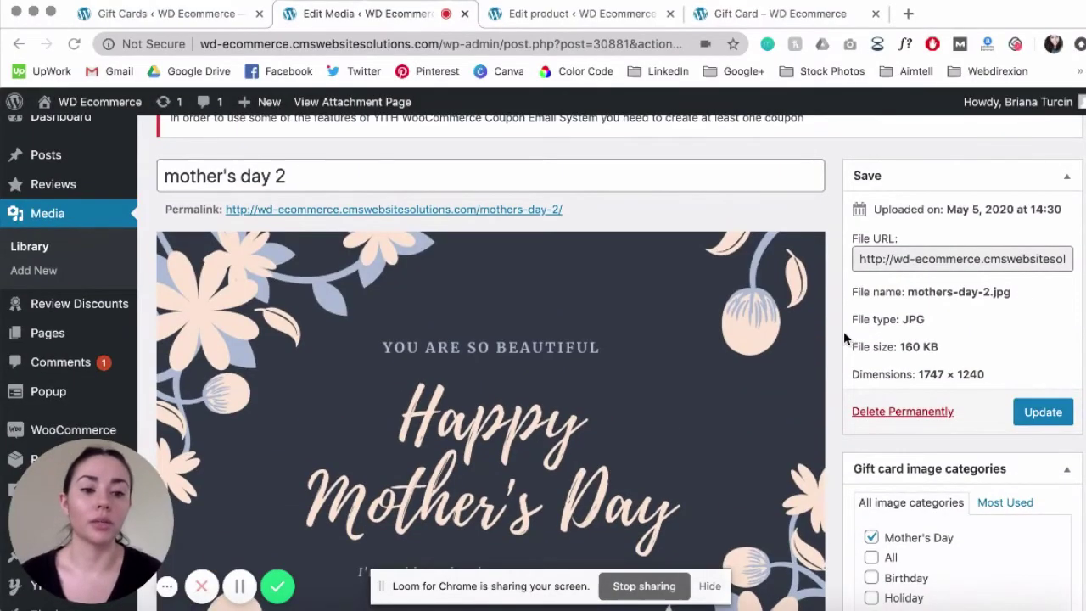
{"action": "scroll", "coordinate": [845, 329], "scroll_direction": "up", "scroll_amount": 2}
{"action": "left_click", "coordinate": [50, 283]}
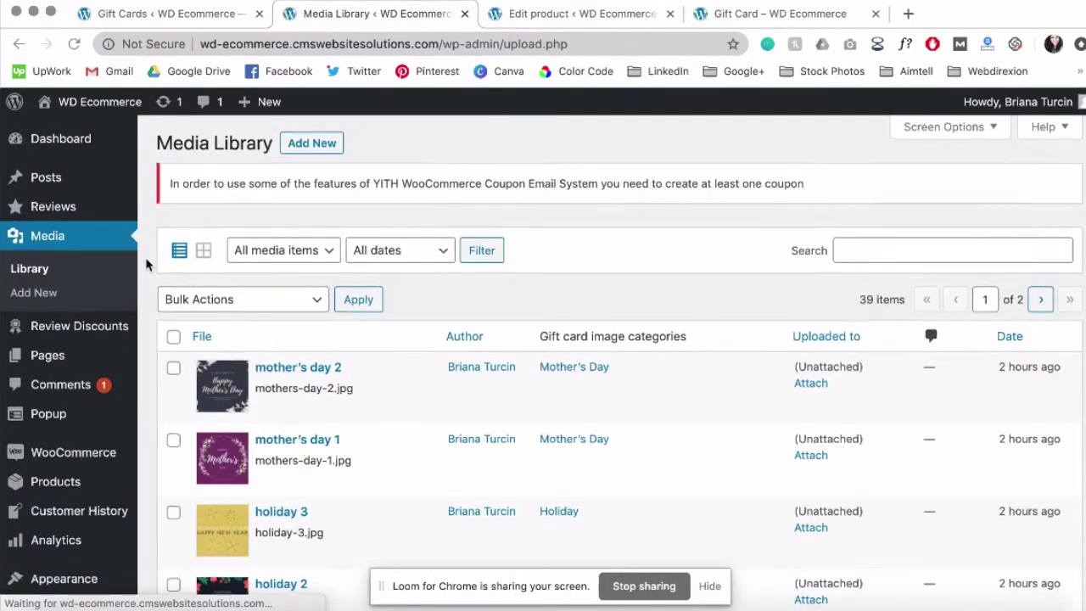
- Select both Mother's Day images, view the bulk actions for setting or unsetting the gift card image category, and clear the selection without applying any
{"action": "scroll", "coordinate": [146, 266], "scroll_direction": "down", "scroll_amount": 3}
{"action": "scroll", "coordinate": [146, 265], "scroll_direction": "up", "scroll_amount": 1}
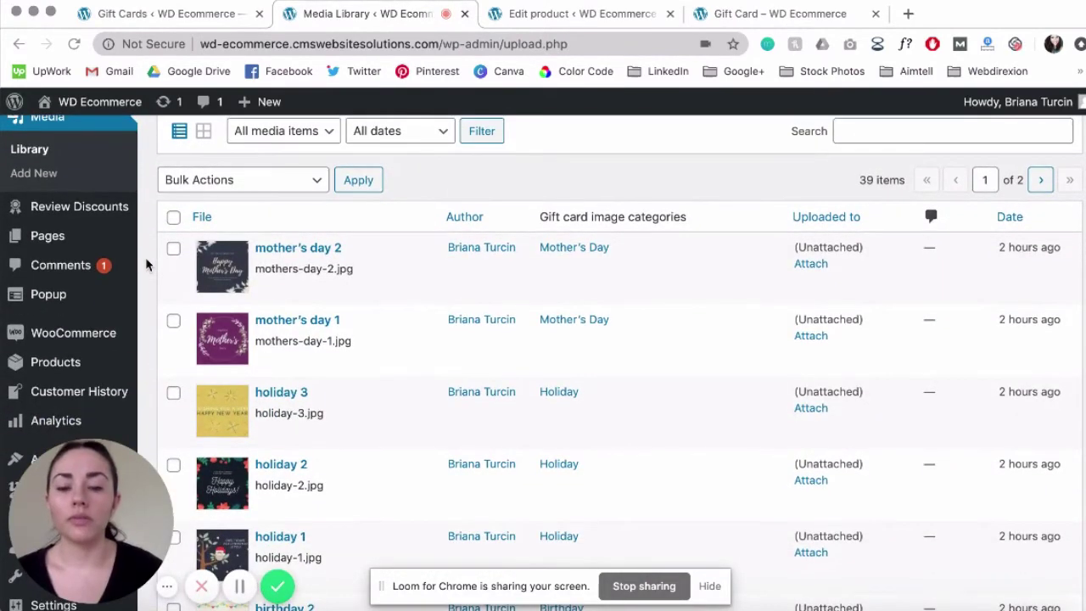
{"action": "scroll", "coordinate": [146, 265], "scroll_direction": "down", "scroll_amount": 1}
{"action": "left_click", "coordinate": [174, 211]}
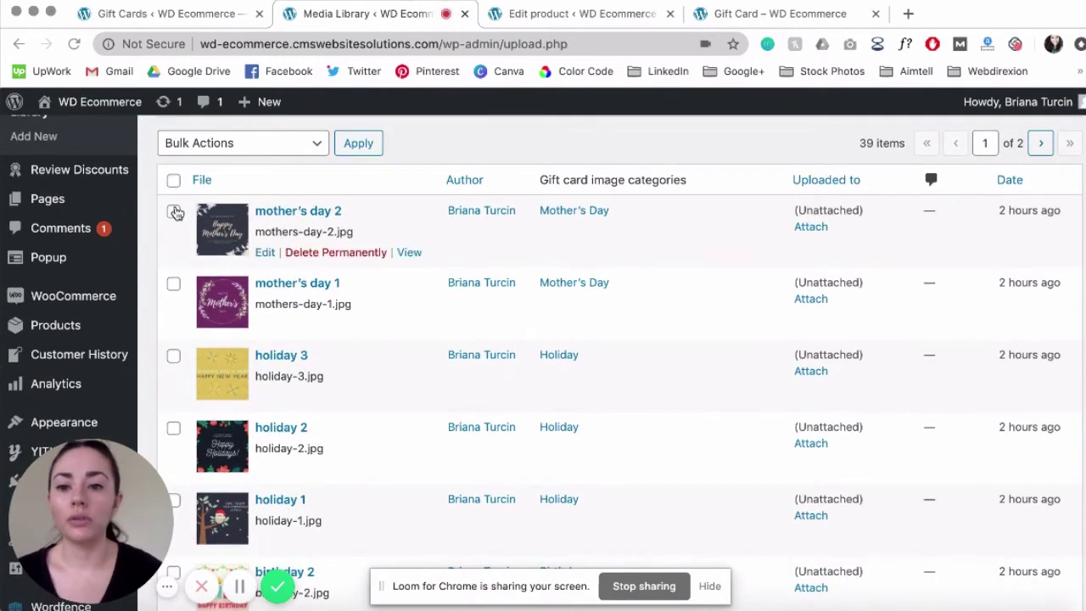
{"action": "left_click", "coordinate": [175, 286]}
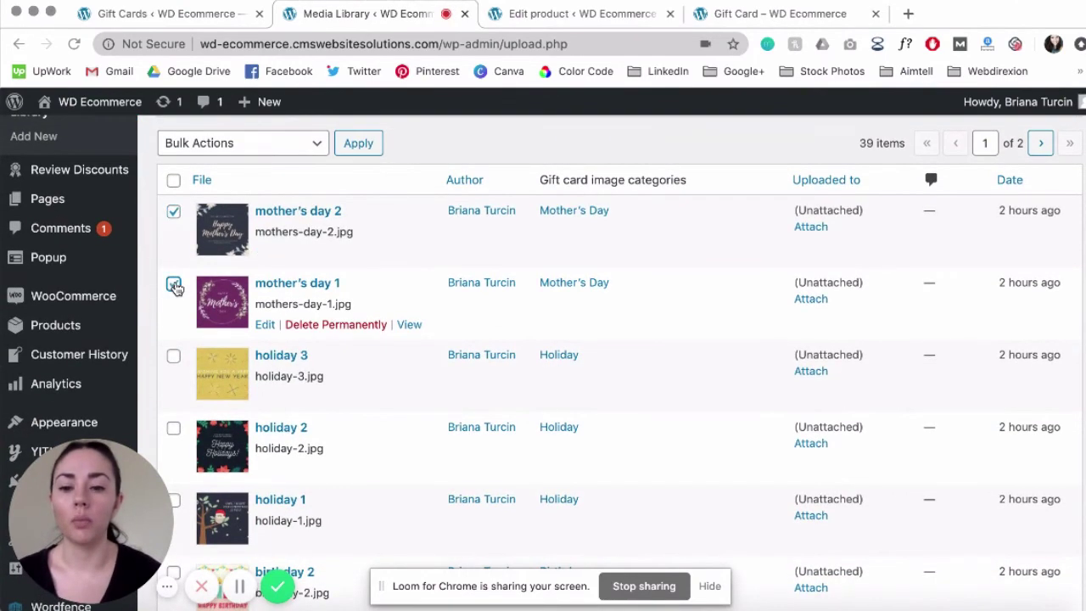
{"action": "left_click", "coordinate": [292, 146]}
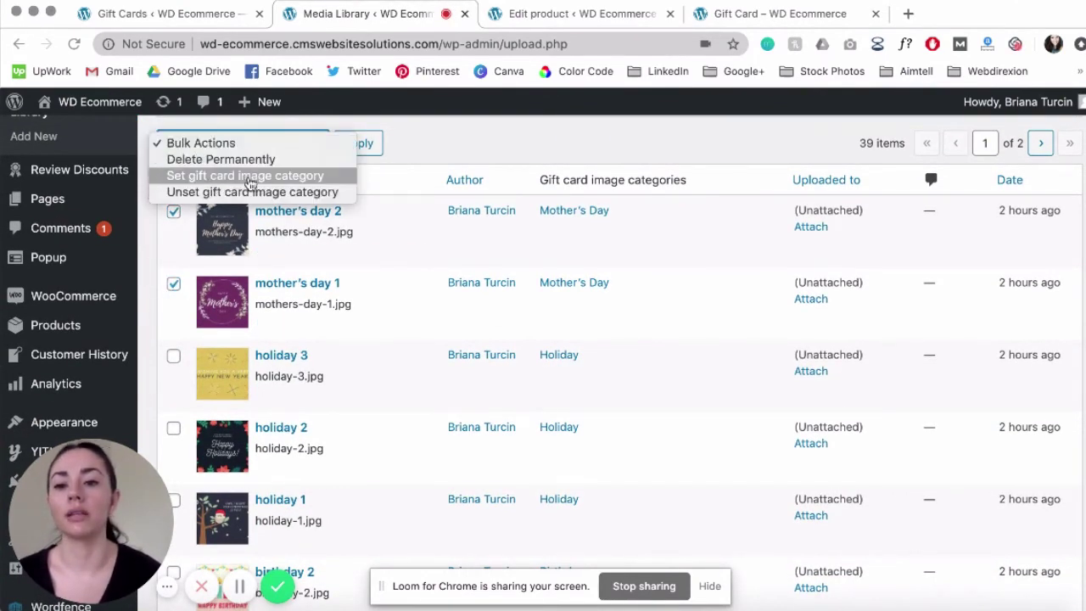
{"action": "left_click", "coordinate": [421, 140]}
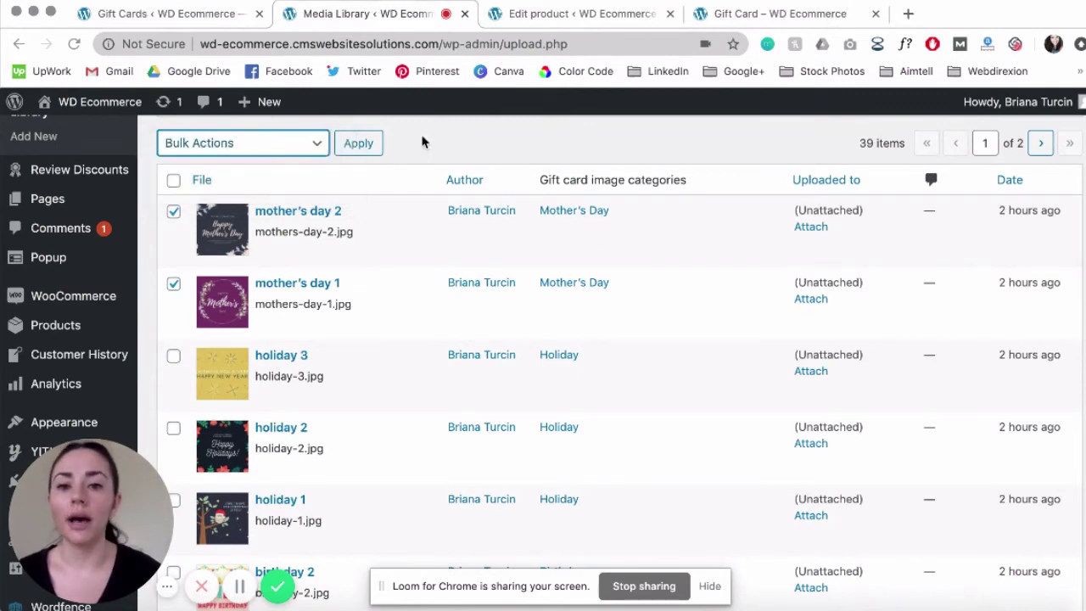
{"action": "left_click", "coordinate": [174, 214]}
{"action": "left_click", "coordinate": [174, 283]}
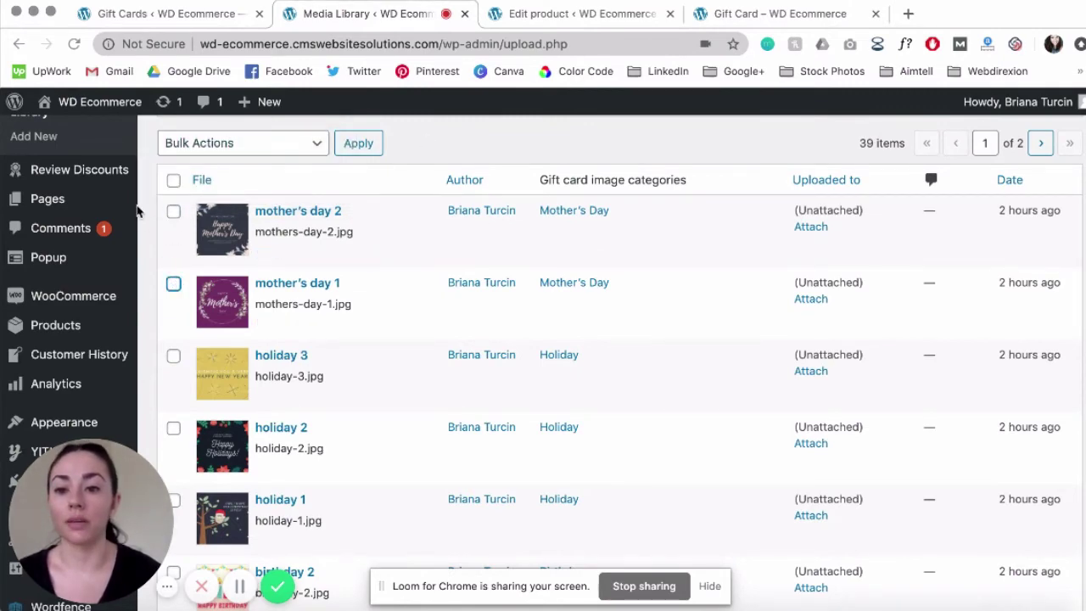
{"action": "scroll", "coordinate": [403, 267], "scroll_direction": "down", "scroll_amount": 2}
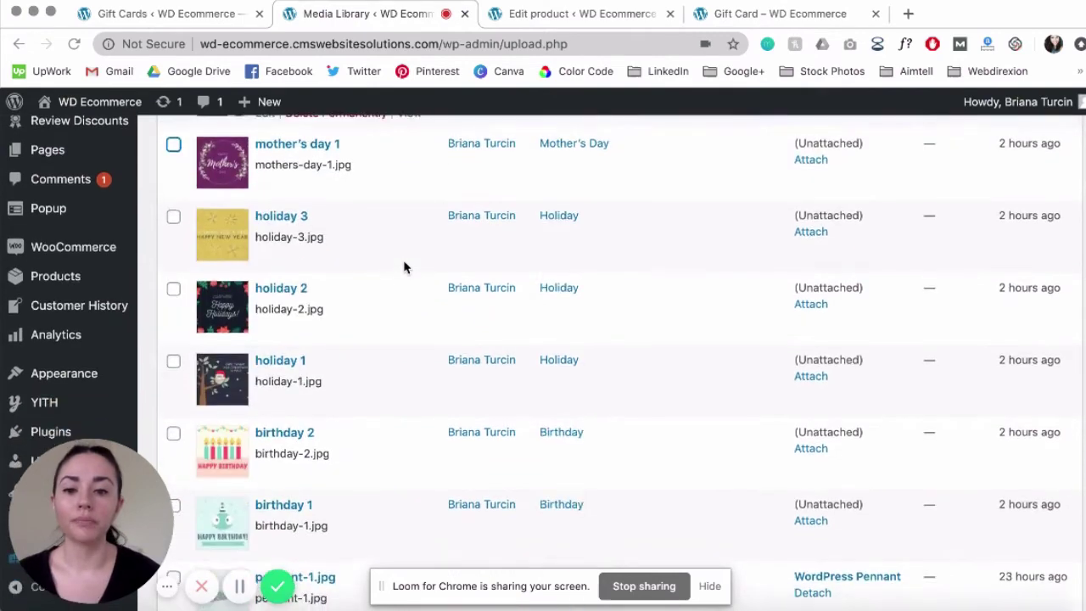
{"action": "scroll", "coordinate": [405, 266], "scroll_direction": "up", "scroll_amount": 5}
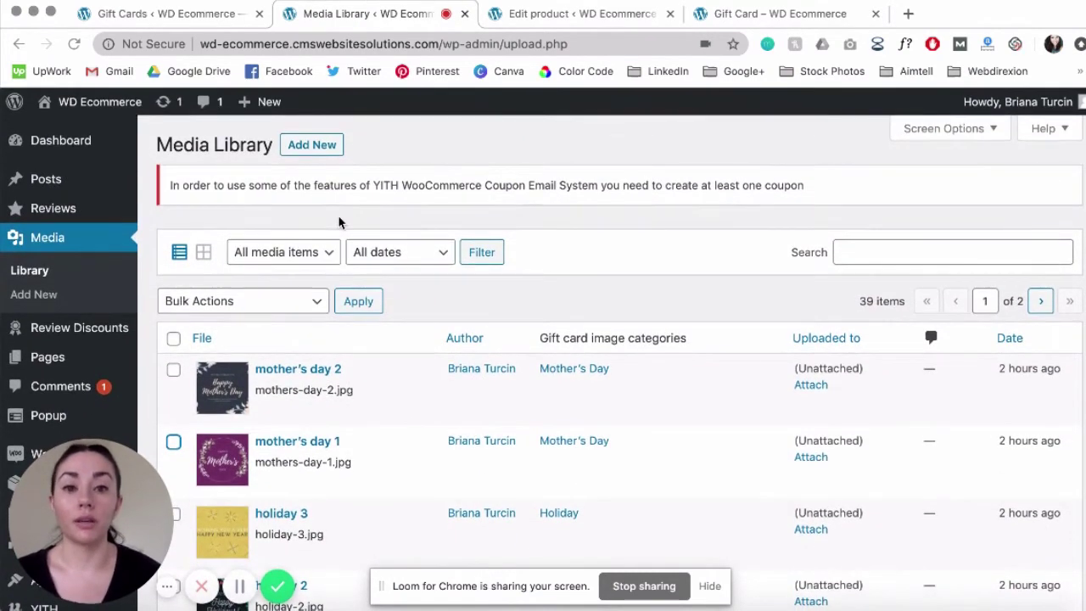
- Switch to the Gift Card product's edit page and review its title, description area and product categories
{"action": "left_click", "coordinate": [526, 15]}
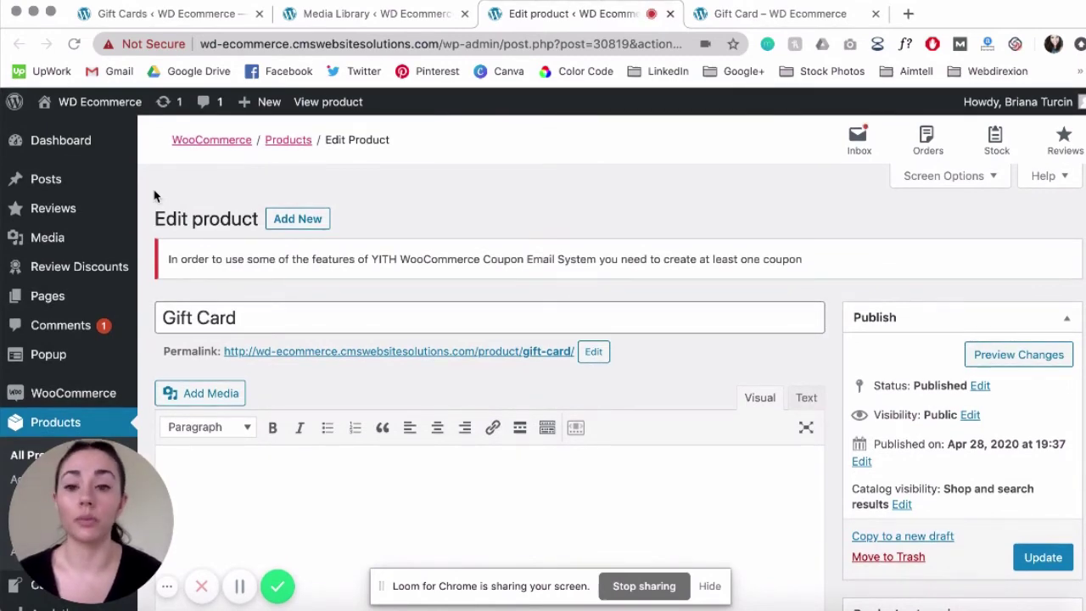
{"action": "scroll", "coordinate": [154, 196], "scroll_direction": "down", "scroll_amount": 2}
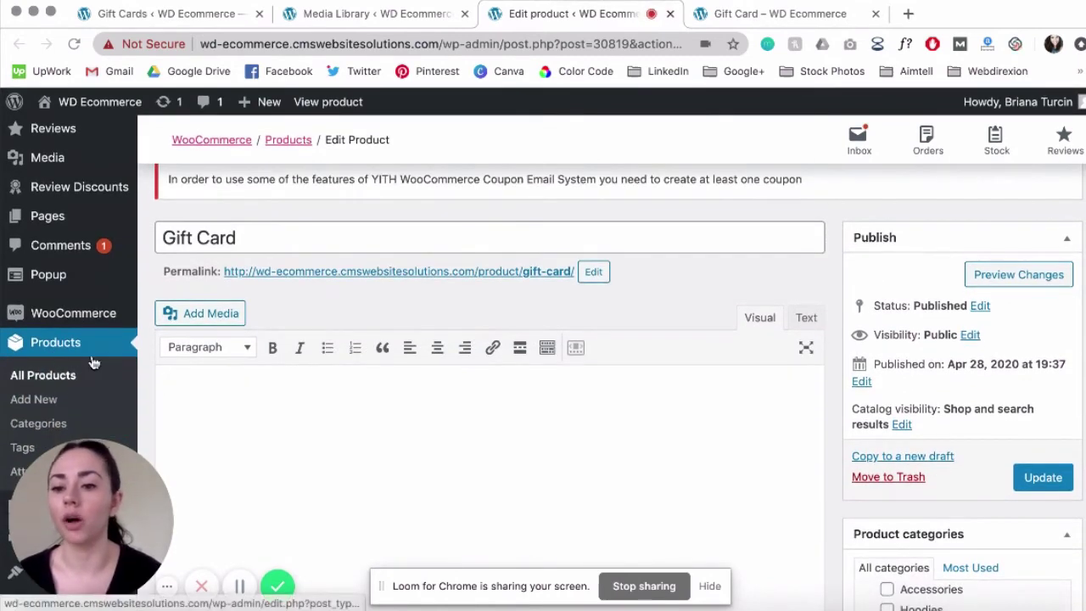
{"action": "scroll", "coordinate": [145, 286], "scroll_direction": "up", "scroll_amount": 1}
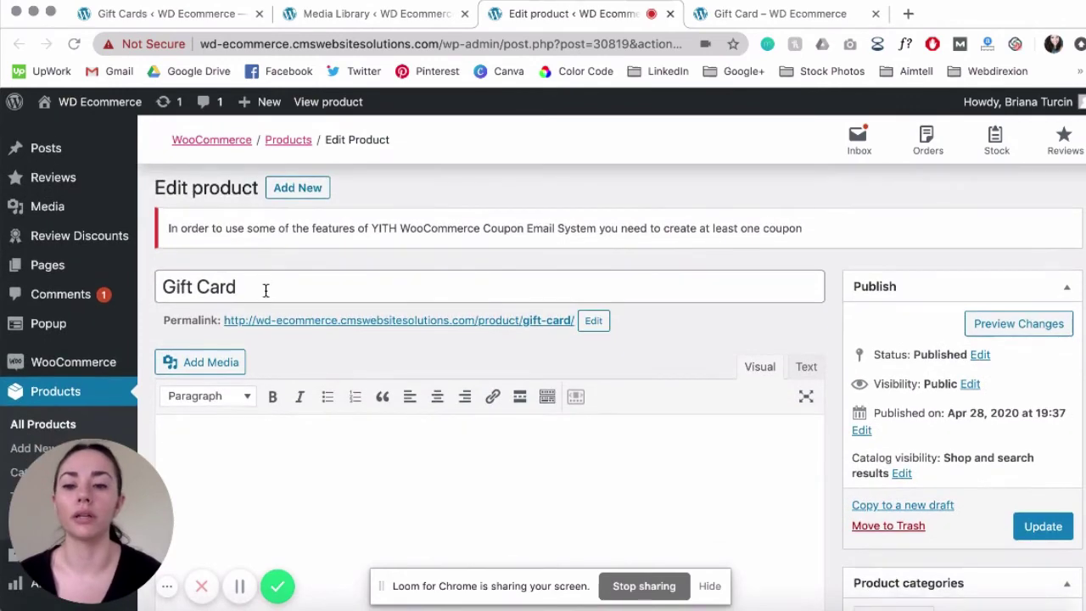
{"action": "scroll", "coordinate": [141, 272], "scroll_direction": "down", "scroll_amount": 3}
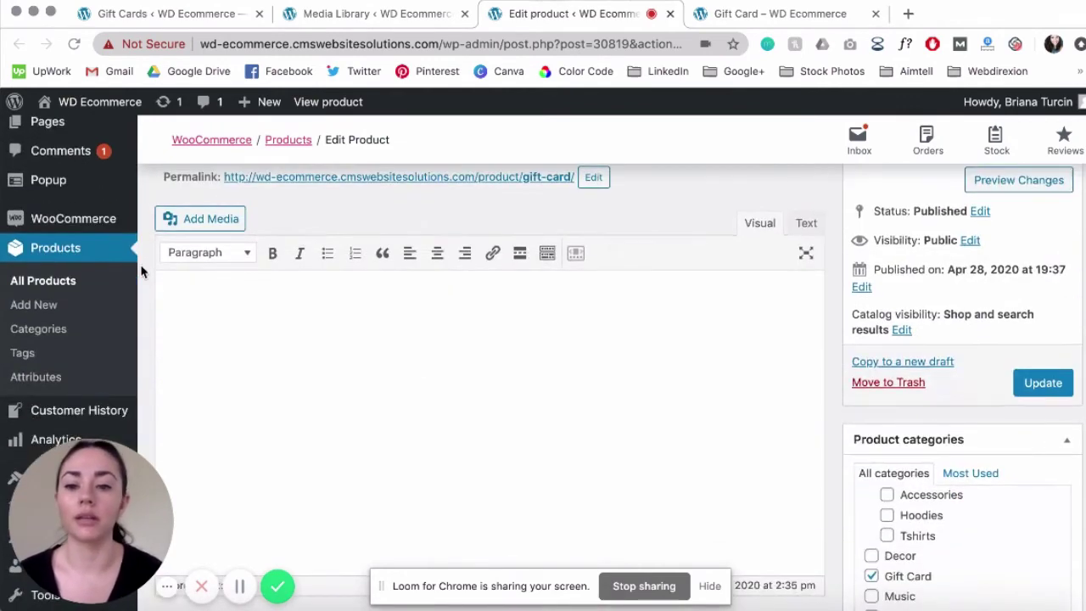
{"action": "scroll", "coordinate": [810, 319], "scroll_direction": "down", "scroll_amount": 2}
{"action": "scroll", "coordinate": [814, 329], "scroll_direction": "down", "scroll_amount": 1}
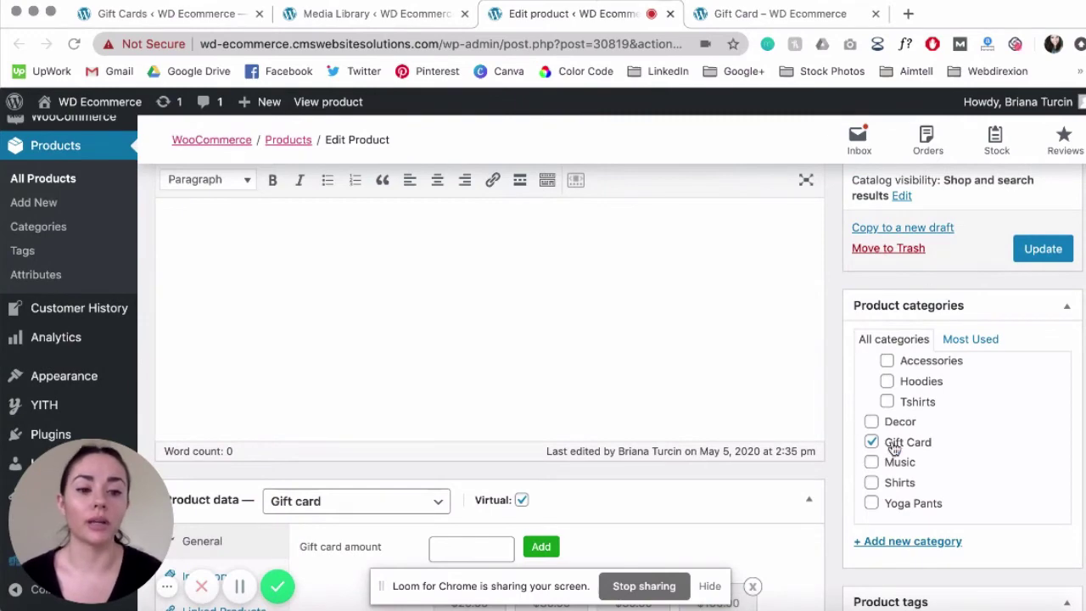
{"action": "scroll", "coordinate": [392, 349], "scroll_direction": "up", "scroll_amount": 5}
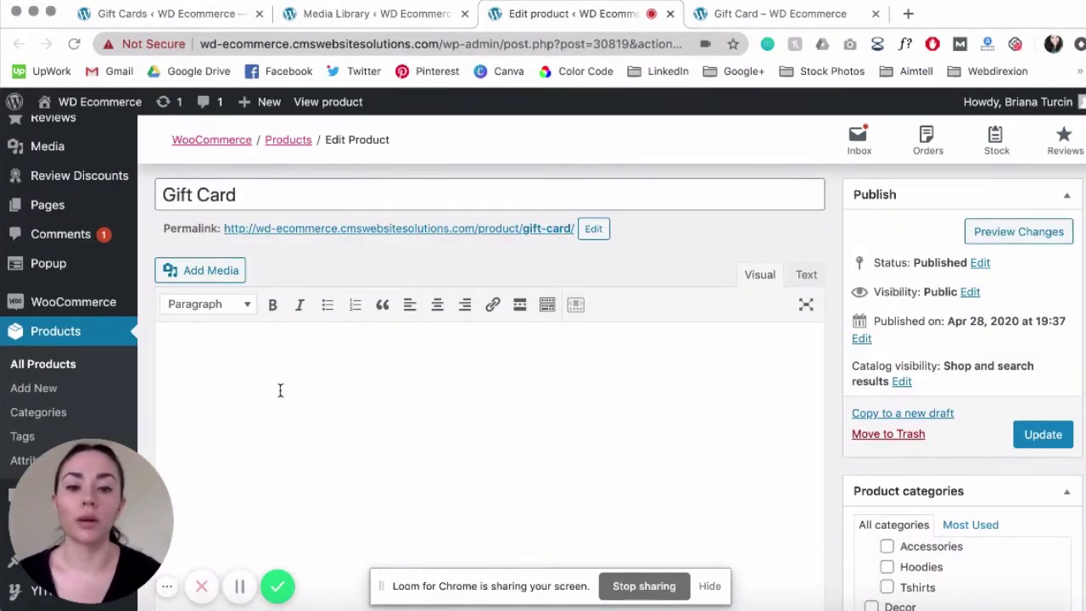
- Choose Gift card as the product type in the product data section
{"action": "scroll", "coordinate": [145, 336], "scroll_direction": "down", "scroll_amount": 10}
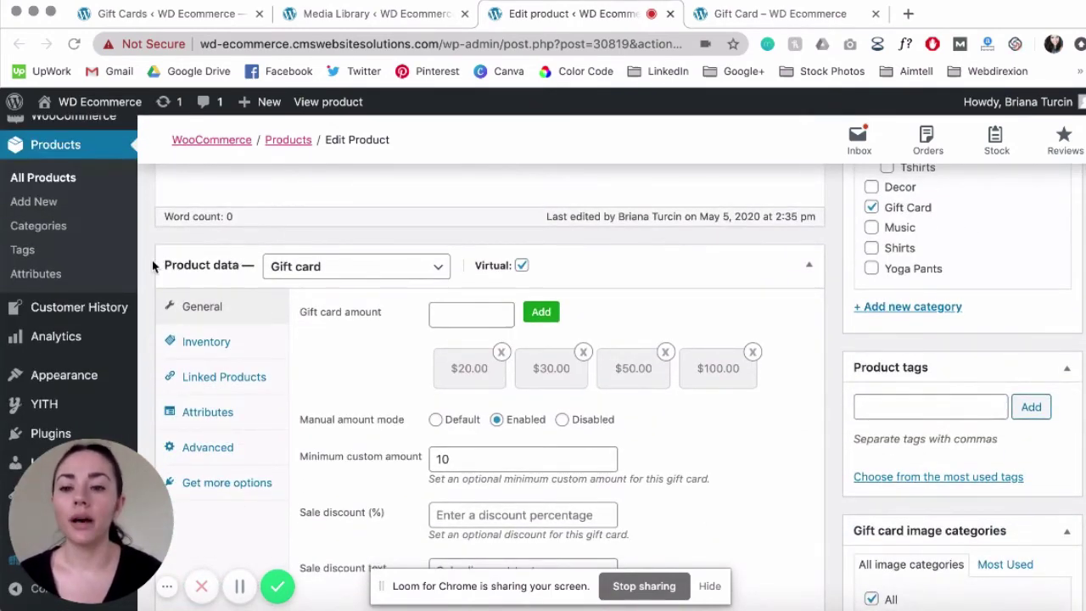
{"action": "scroll", "coordinate": [153, 266], "scroll_direction": "down", "scroll_amount": 1}
{"action": "scroll", "coordinate": [145, 246], "scroll_direction": "down", "scroll_amount": 1}
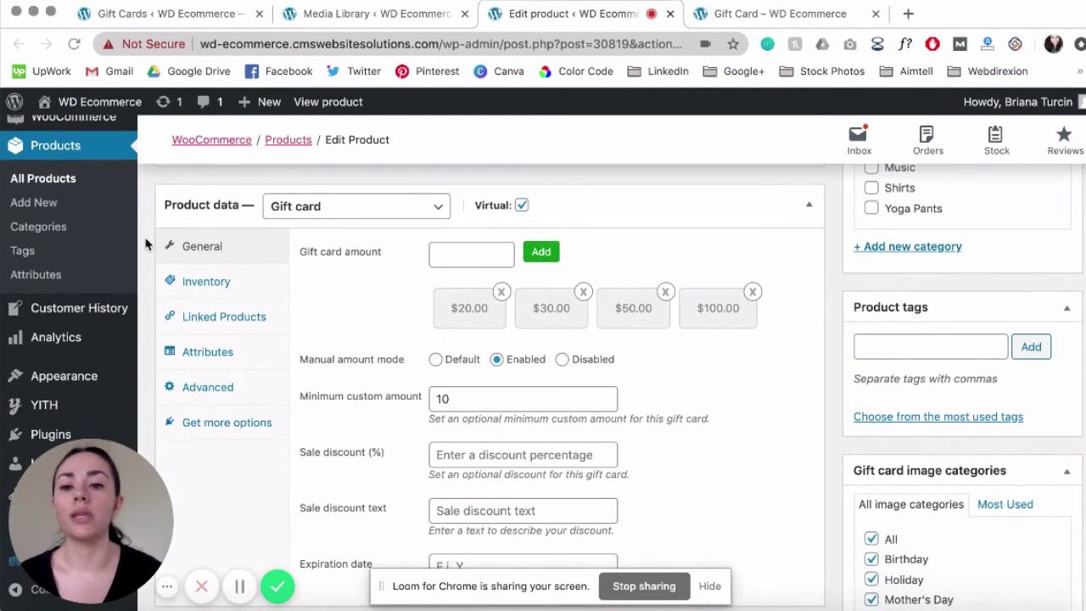
{"action": "left_click", "coordinate": [293, 212]}
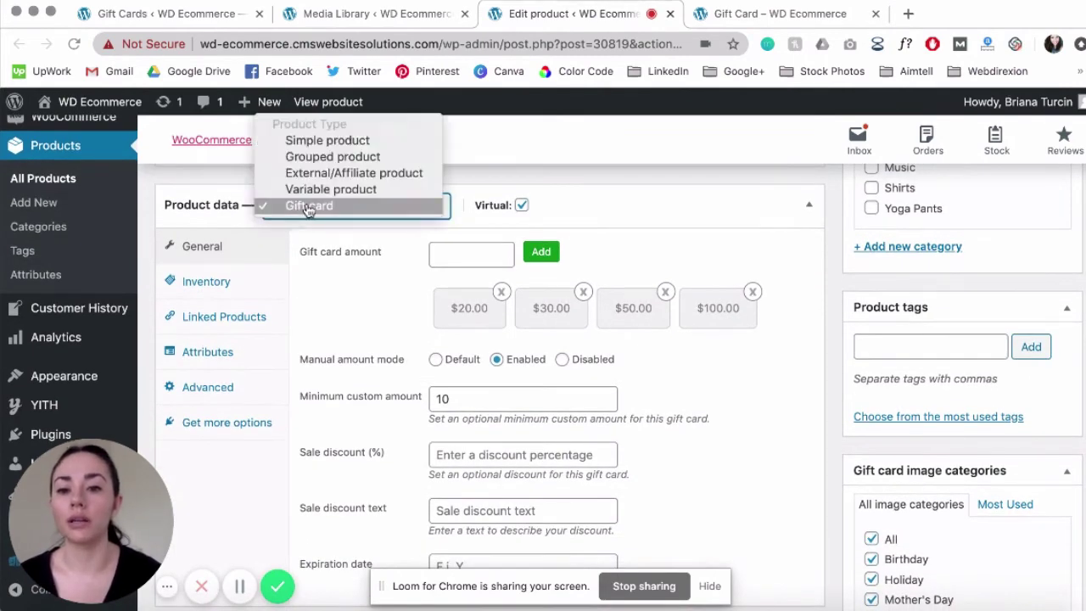
{"action": "left_click", "coordinate": [309, 207]}
{"action": "mouse_move", "coordinate": [516, 208]}
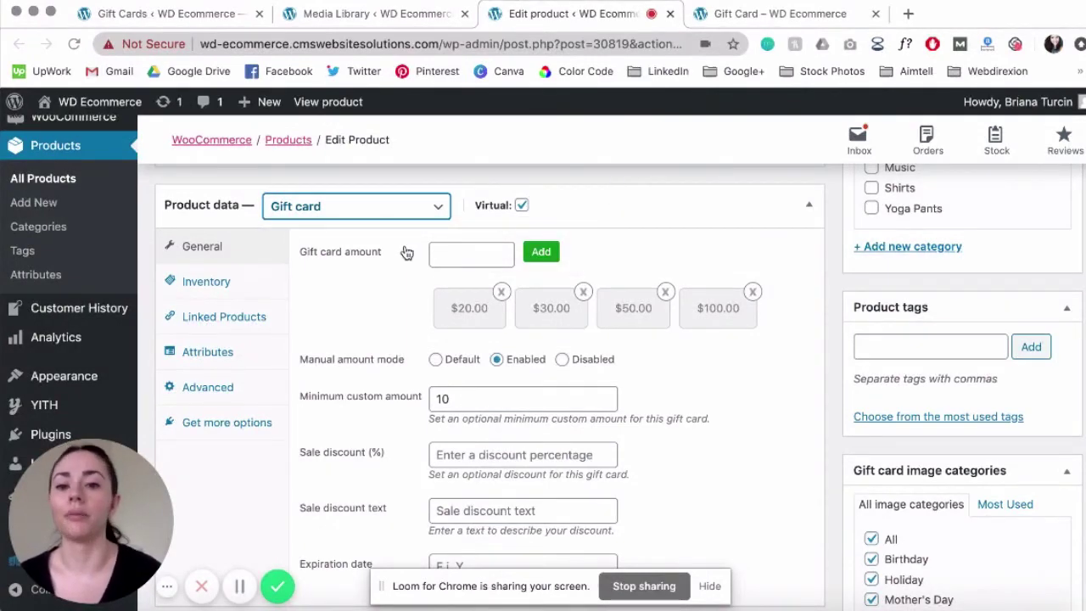
- Review the general gift card settings, including the preset amounts and the field for adding another gift card amount
{"action": "scroll", "coordinate": [403, 251], "scroll_direction": "down", "scroll_amount": 1}
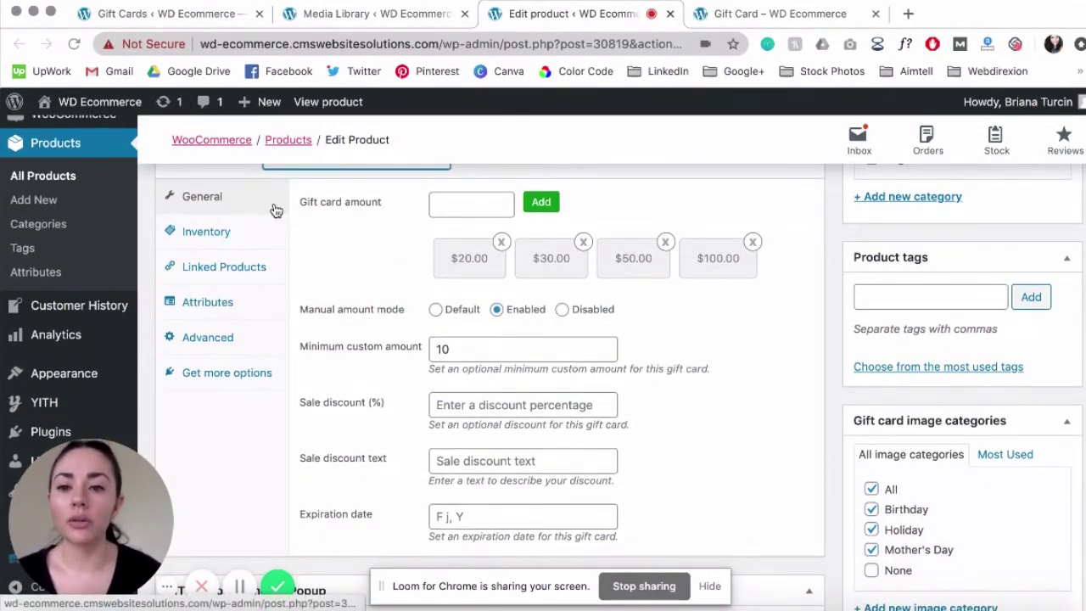
{"action": "scroll", "coordinate": [393, 240], "scroll_direction": "up", "scroll_amount": 1}
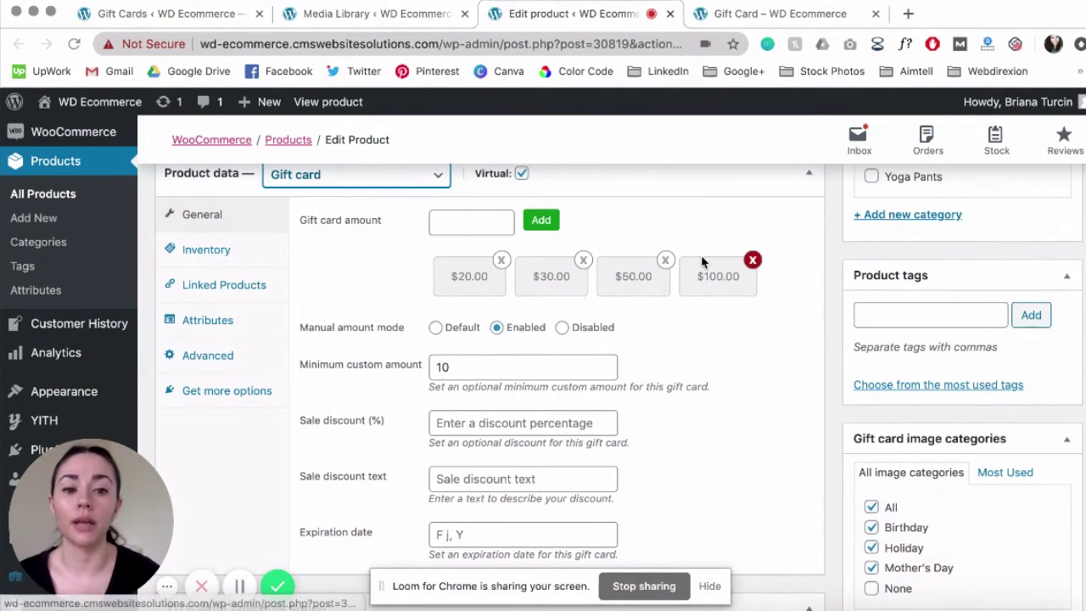
{"action": "left_click", "coordinate": [465, 225]}
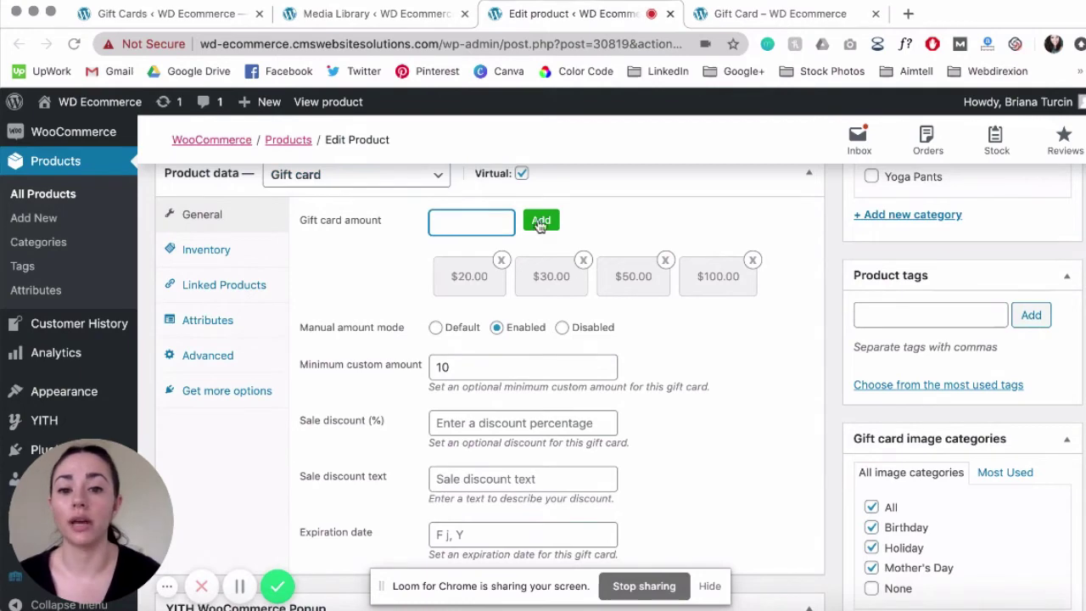
{"action": "scroll", "coordinate": [381, 250], "scroll_direction": "down", "scroll_amount": 1}
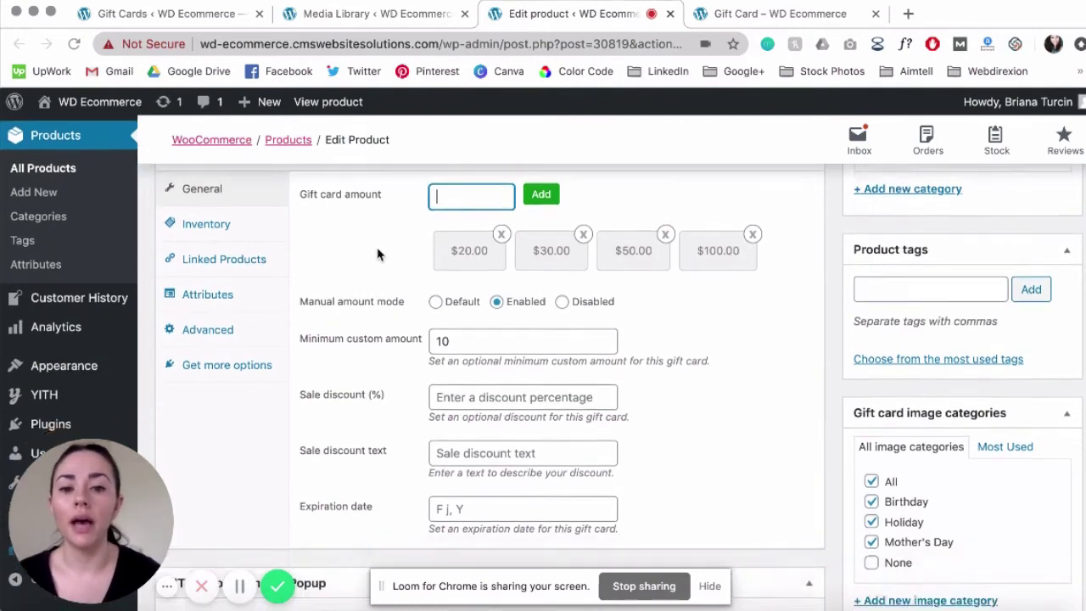
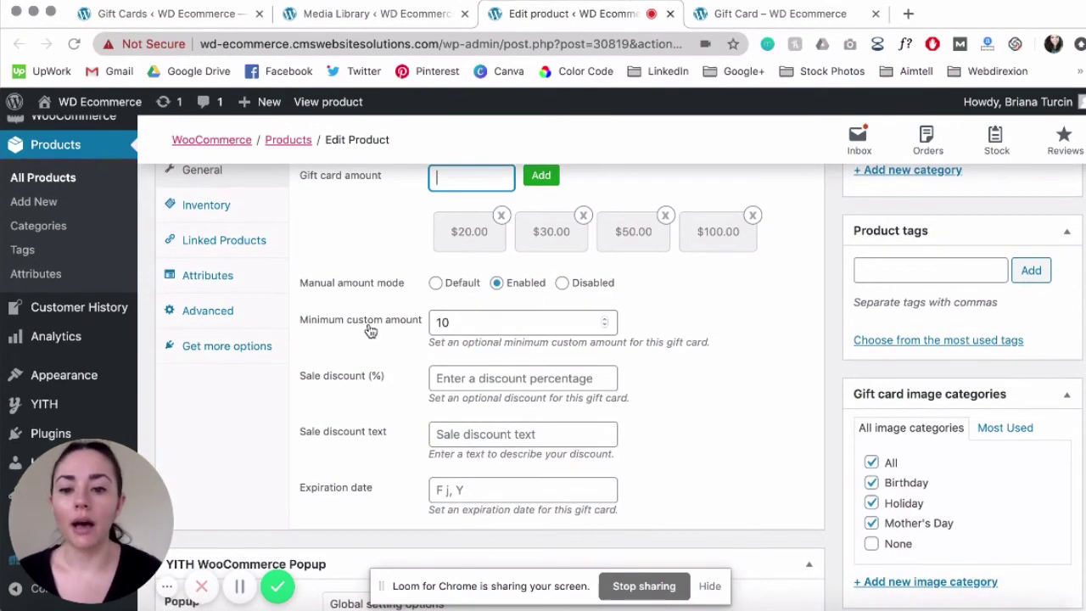
- Review the gift card's manual amount mode, minimum custom amount, sale discount and expiration date settings
{"action": "scroll", "coordinate": [369, 332], "scroll_direction": "down", "scroll_amount": 1}
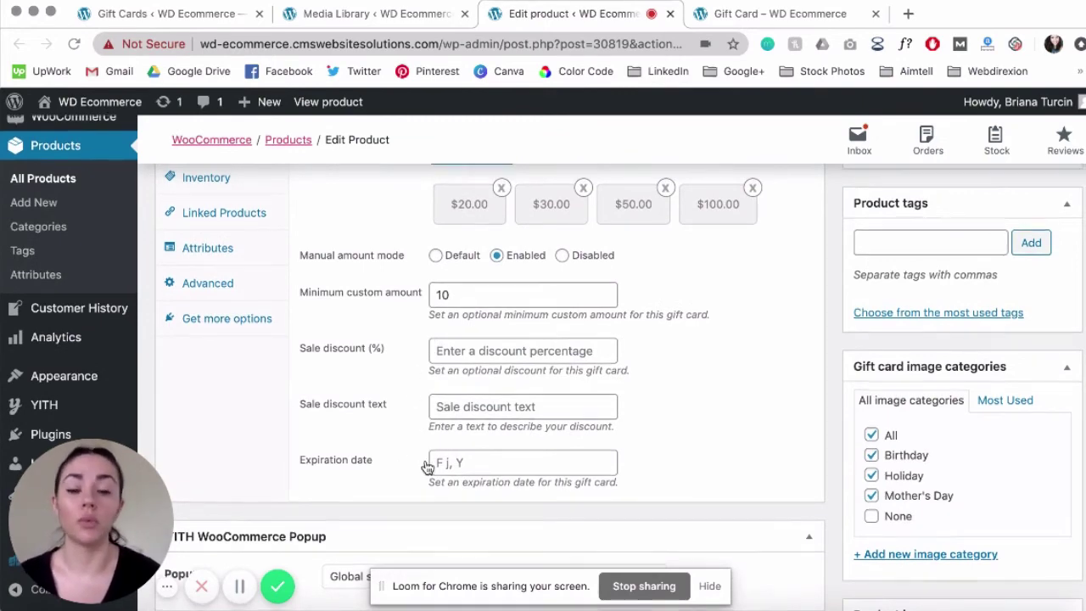
{"action": "scroll", "coordinate": [420, 468], "scroll_direction": "up", "scroll_amount": 2}
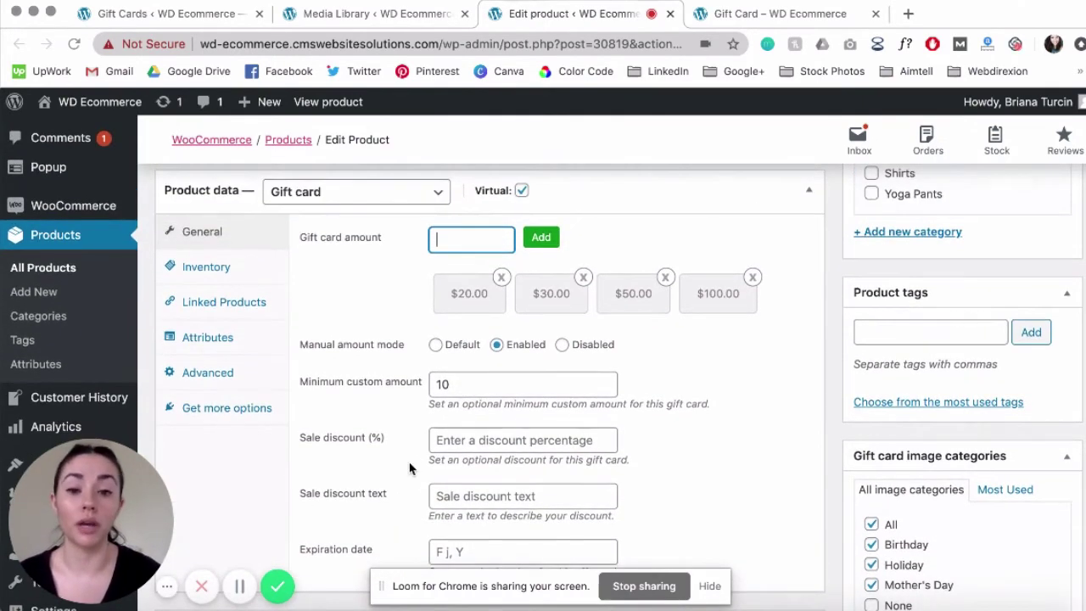
{"action": "scroll", "coordinate": [409, 467], "scroll_direction": "down", "scroll_amount": 1}
{"action": "scroll", "coordinate": [409, 471], "scroll_direction": "down", "scroll_amount": 1}
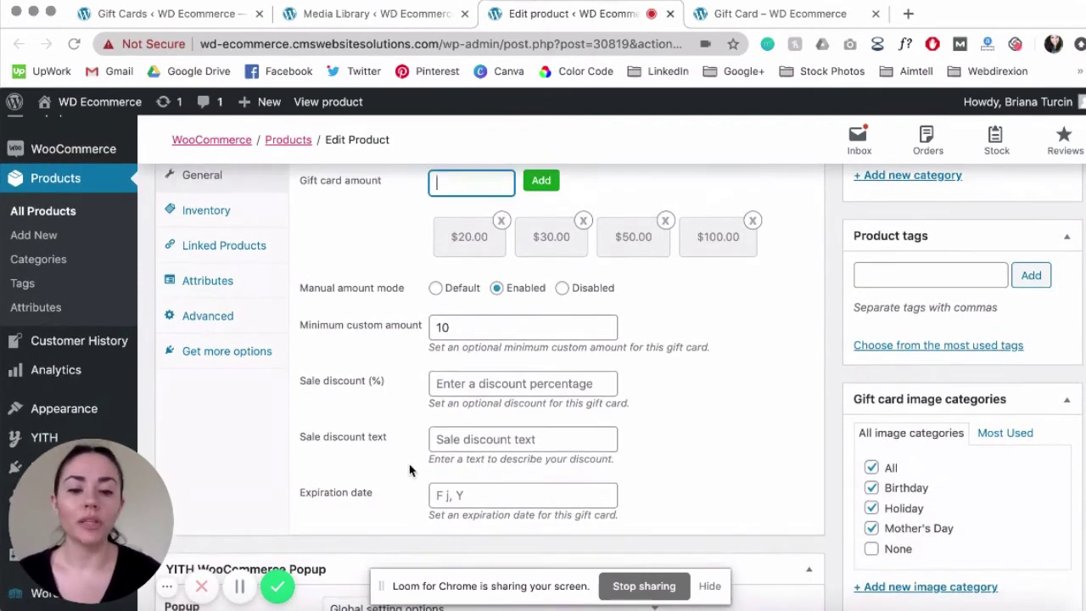
{"action": "scroll", "coordinate": [411, 472], "scroll_direction": "up", "scroll_amount": 1}
{"action": "scroll", "coordinate": [411, 471], "scroll_direction": "up", "scroll_amount": 1}
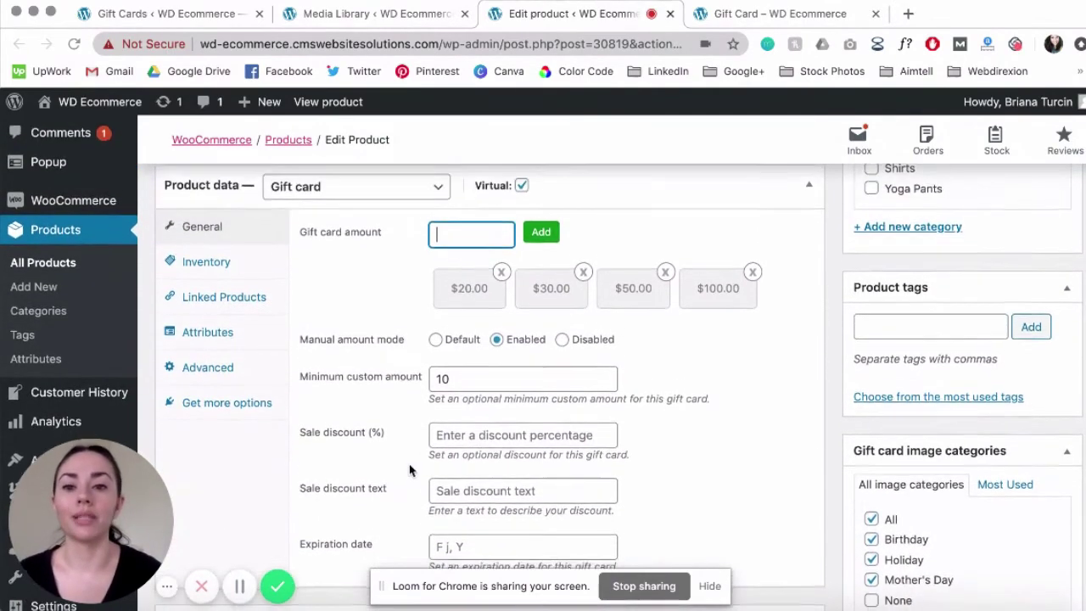
- Review which gift card image categories are assigned to the Gift Card product
{"action": "scroll", "coordinate": [782, 368], "scroll_direction": "down", "scroll_amount": 4}
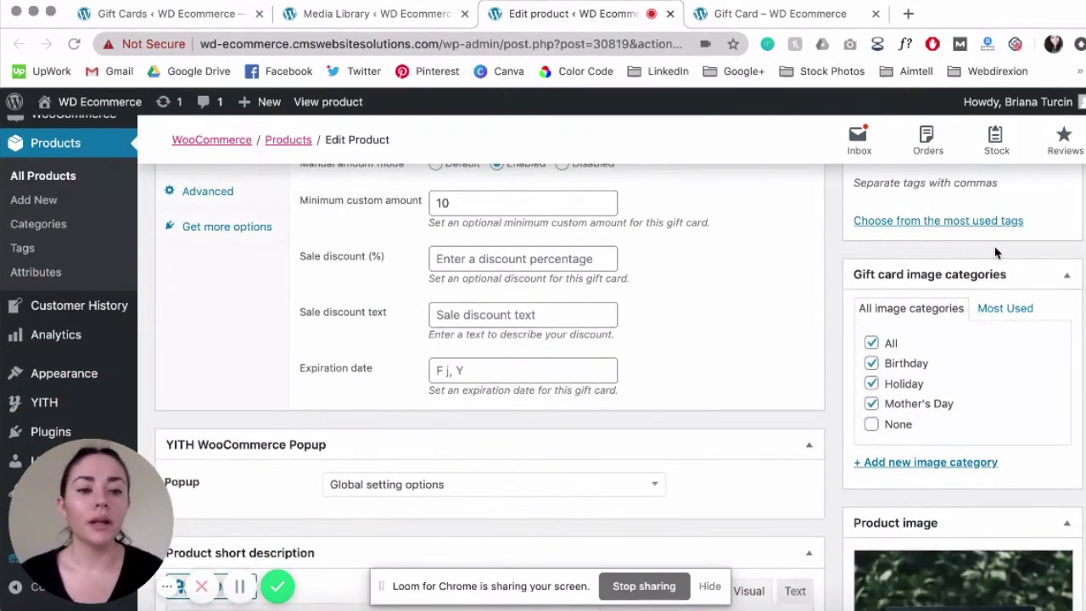
{"action": "scroll", "coordinate": [848, 356], "scroll_direction": "down", "scroll_amount": 1}
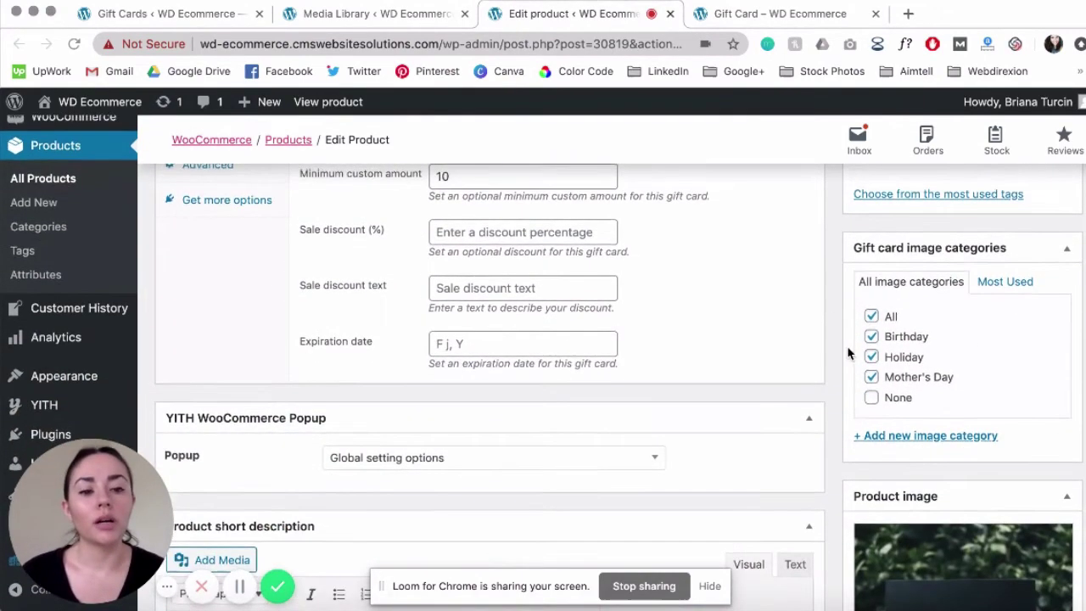
{"action": "scroll", "coordinate": [848, 353], "scroll_direction": "up", "scroll_amount": 1}
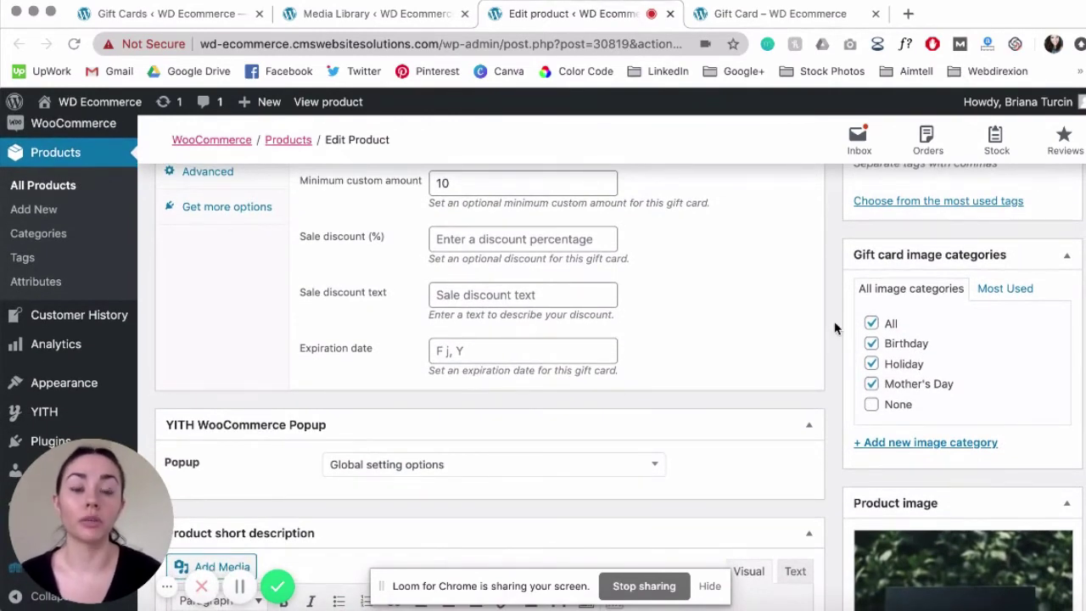
{"action": "scroll", "coordinate": [835, 328], "scroll_direction": "down", "scroll_amount": 1}
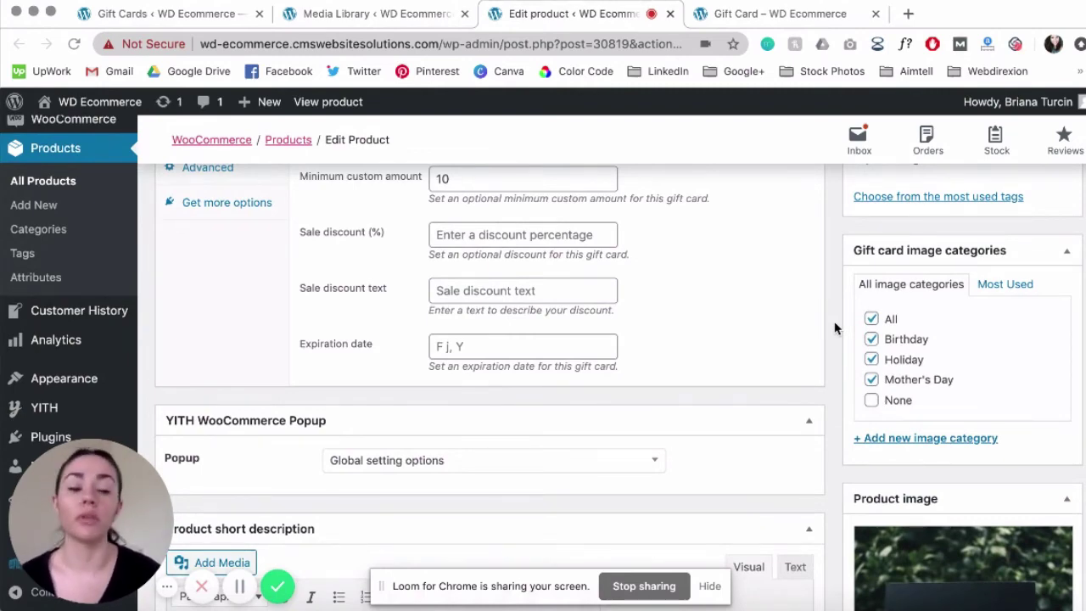
{"action": "left_click", "coordinate": [872, 381]}
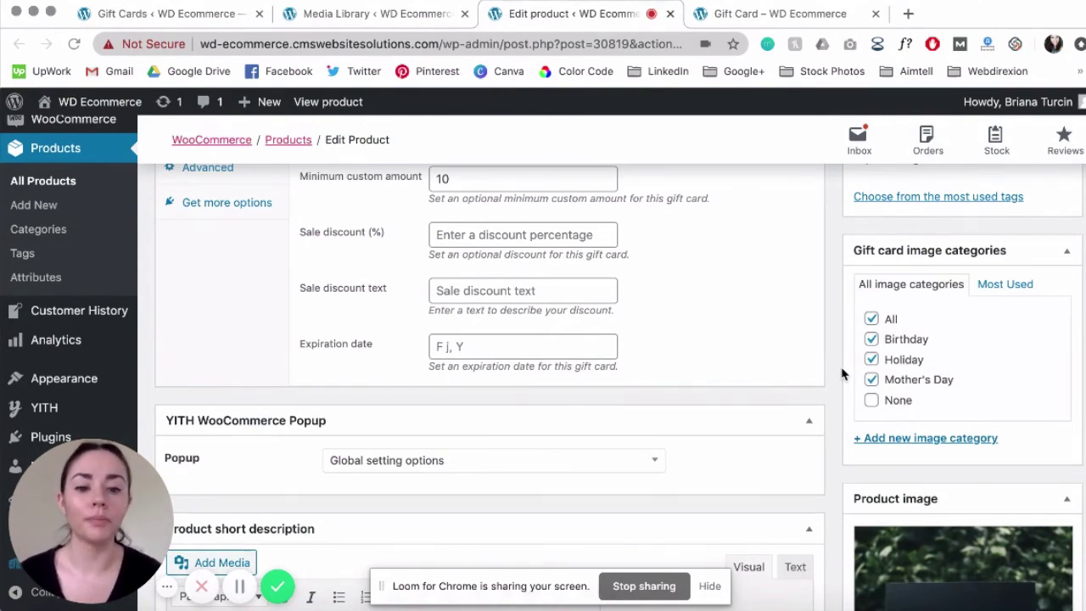
{"action": "scroll", "coordinate": [842, 373], "scroll_direction": "down", "scroll_amount": 2}
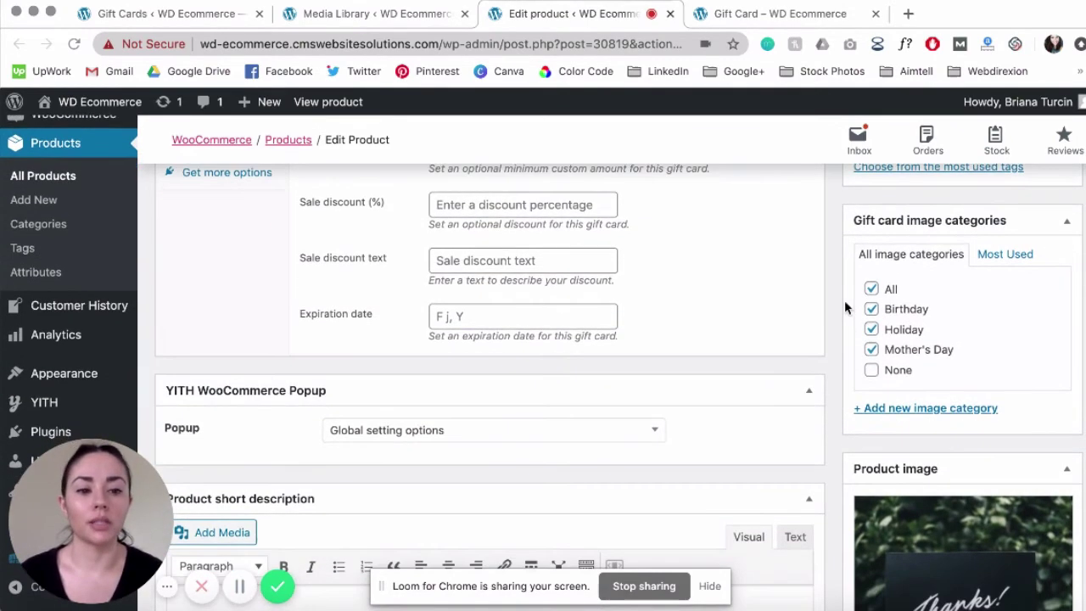
- Review the product image, the short description area and the reviews section of the Gift Card product
{"action": "scroll", "coordinate": [849, 269], "scroll_direction": "down", "scroll_amount": 5}
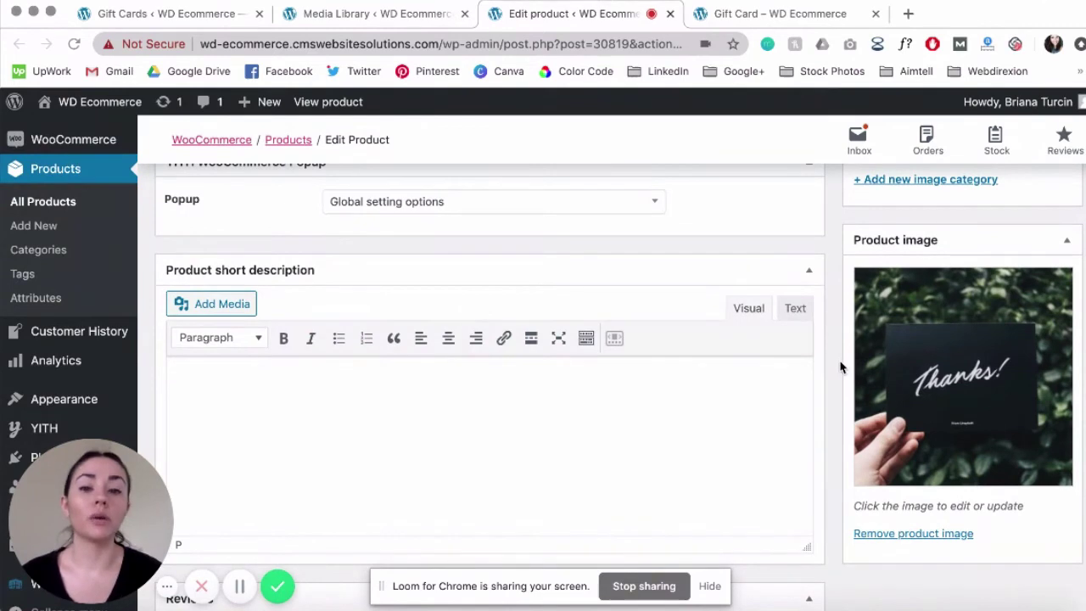
{"action": "scroll", "coordinate": [840, 367], "scroll_direction": "down", "scroll_amount": 1}
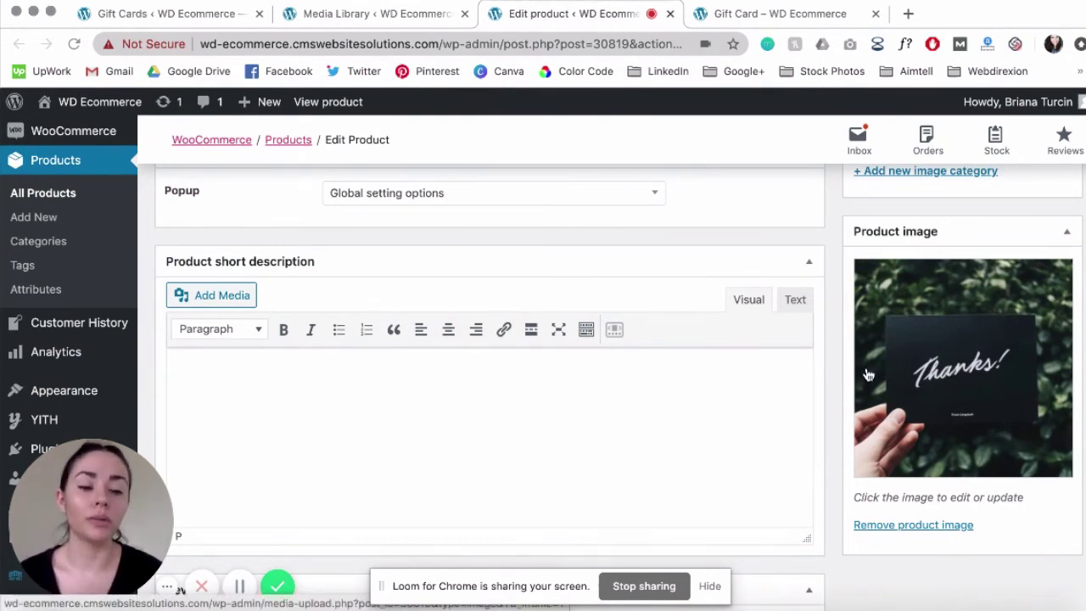
{"action": "scroll", "coordinate": [836, 384], "scroll_direction": "up", "scroll_amount": 1}
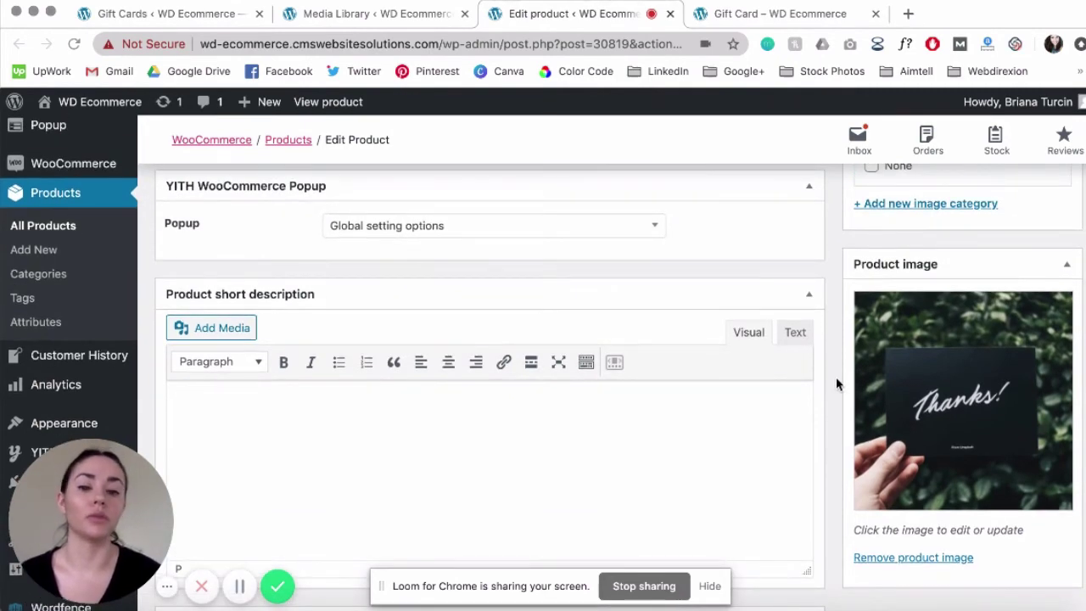
{"action": "scroll", "coordinate": [836, 385], "scroll_direction": "down", "scroll_amount": 1}
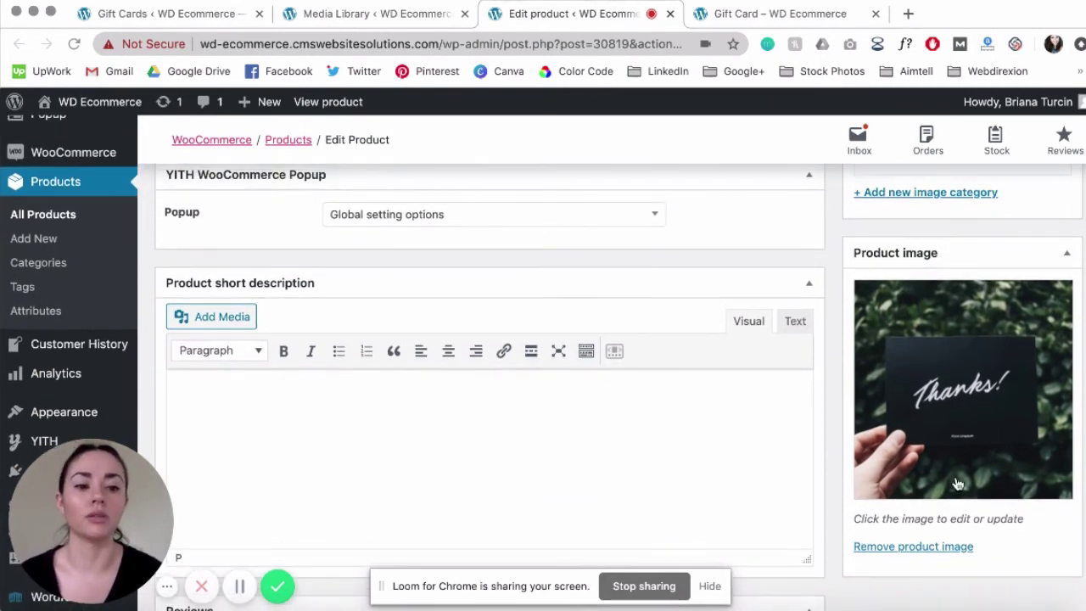
{"action": "scroll", "coordinate": [679, 382], "scroll_direction": "down", "scroll_amount": 1}
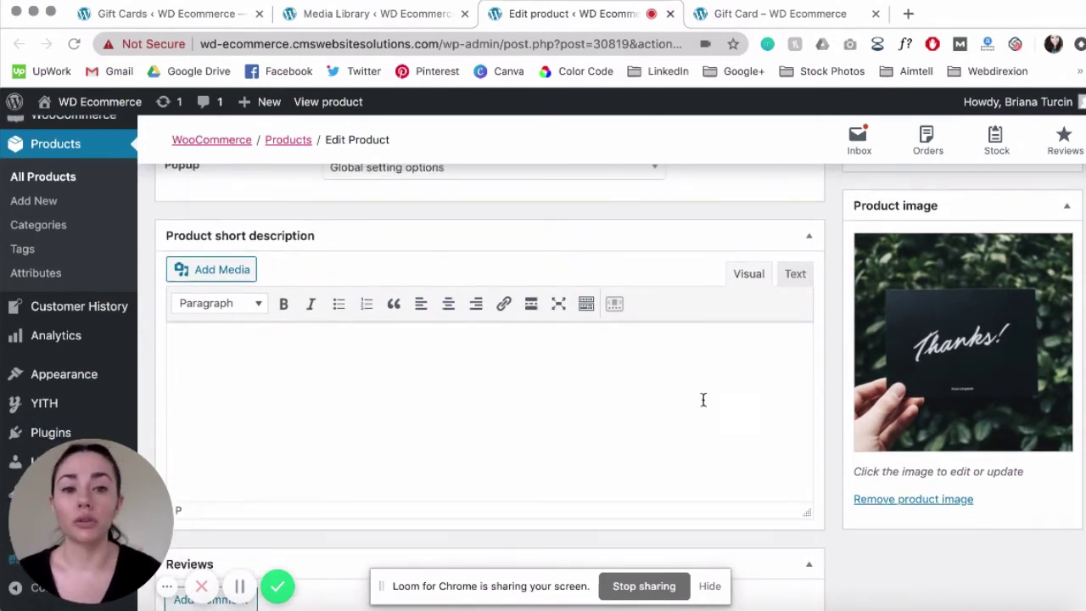
{"action": "scroll", "coordinate": [824, 364], "scroll_direction": "down", "scroll_amount": 2}
{"action": "scroll", "coordinate": [824, 364], "scroll_direction": "down", "scroll_amount": 1}
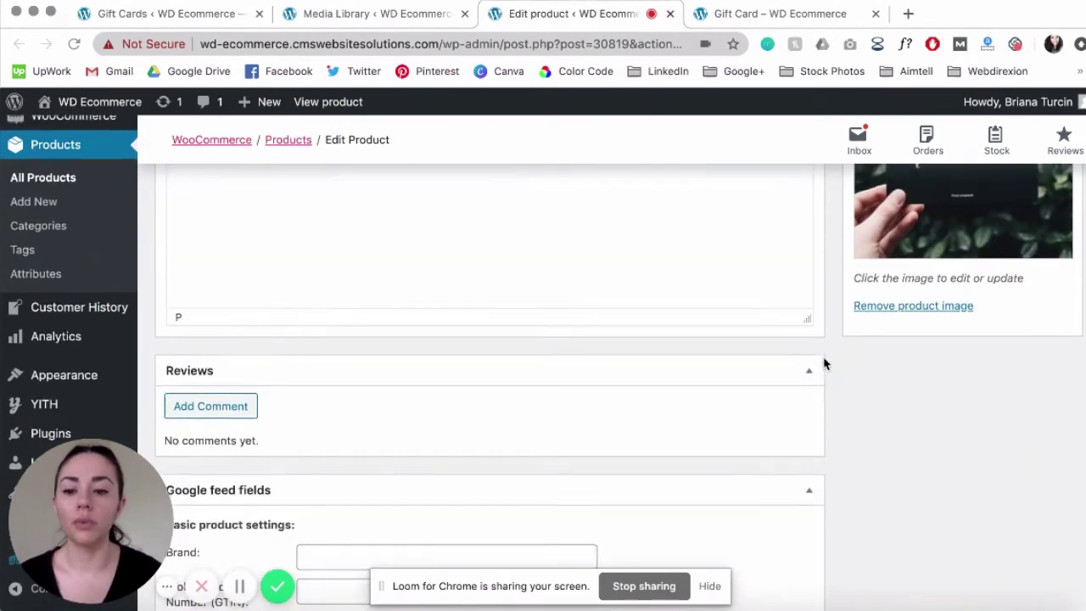
- Go back to the beginning of the product edit page and review the publishing settings and update option
{"action": "scroll", "coordinate": [824, 363], "scroll_direction": "up", "scroll_amount": 10}
{"action": "scroll", "coordinate": [823, 357], "scroll_direction": "up", "scroll_amount": 2}
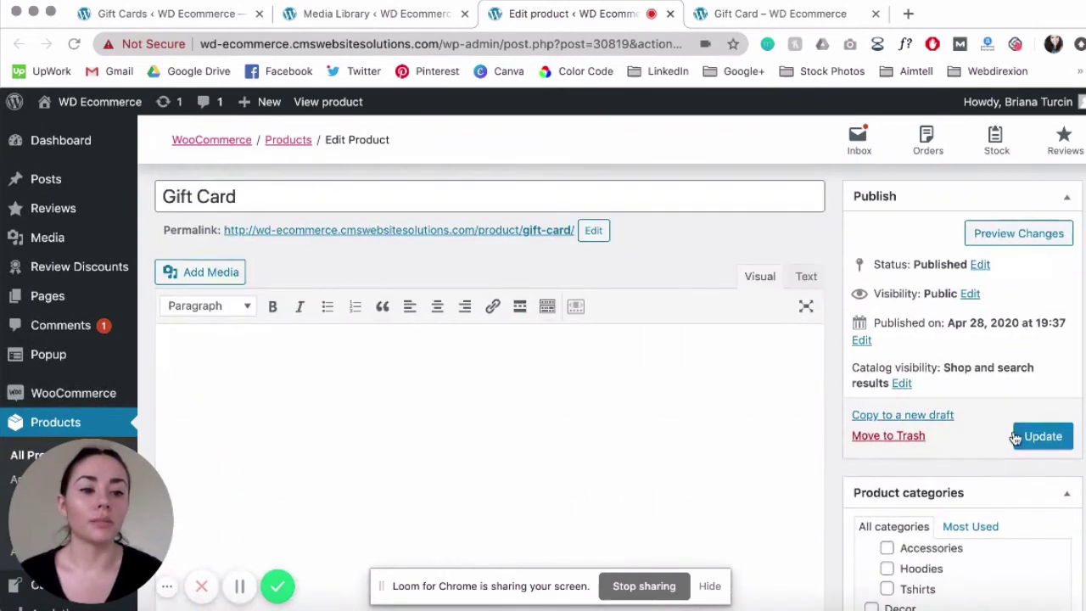
{"action": "scroll", "coordinate": [988, 434], "scroll_direction": "up", "scroll_amount": 1}
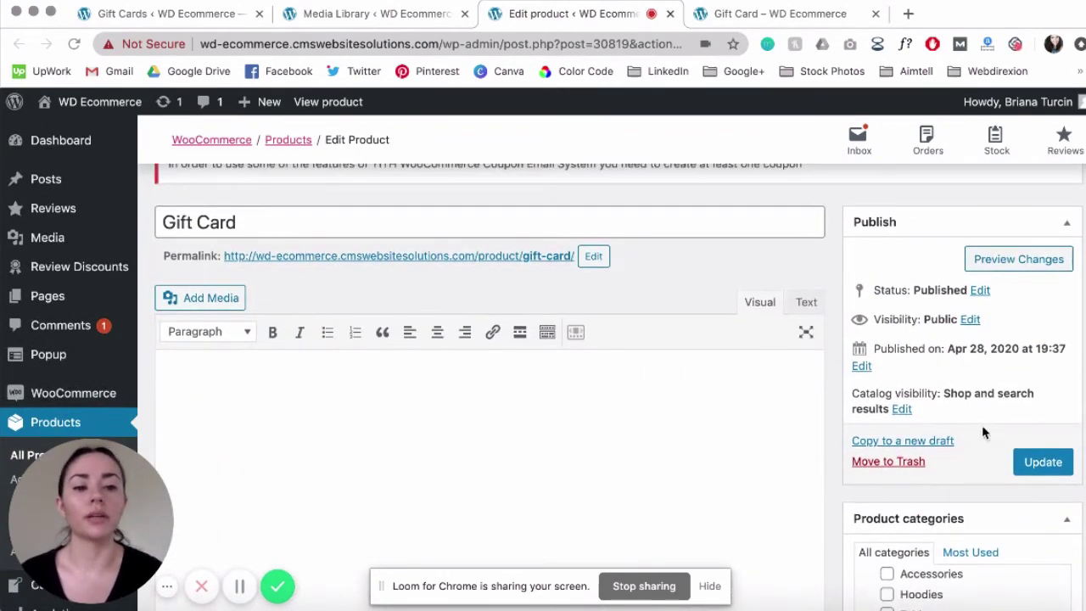
{"action": "scroll", "coordinate": [838, 321], "scroll_direction": "up", "scroll_amount": 3}
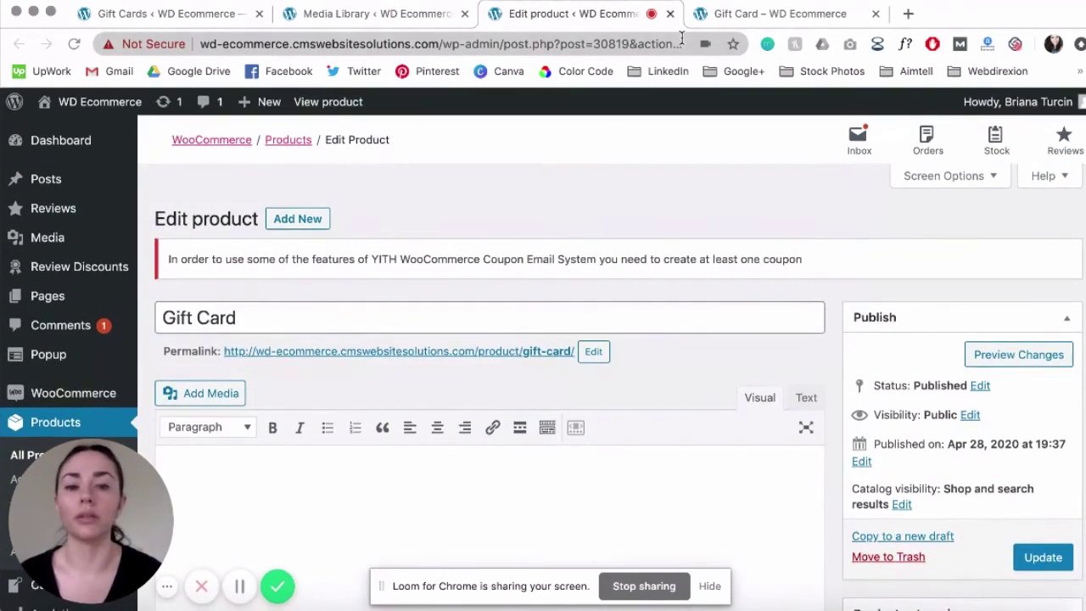
- Switch to the storefront Gift Card page and preview the monster and candles Happy Birthday designs as the card image
{"action": "left_click", "coordinate": [774, 16]}
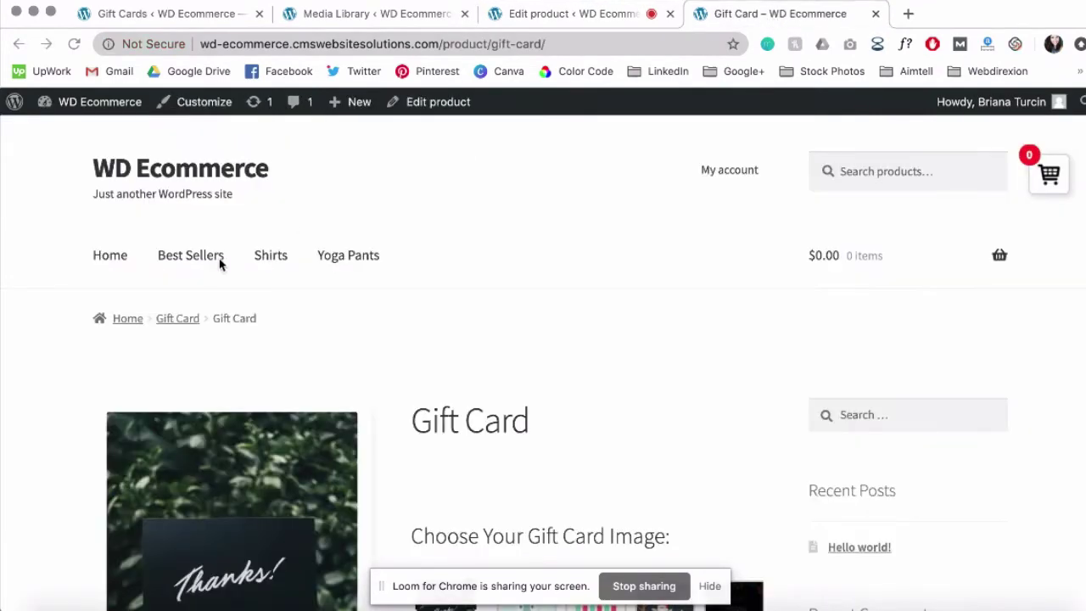
{"action": "scroll", "coordinate": [532, 321], "scroll_direction": "down", "scroll_amount": 2}
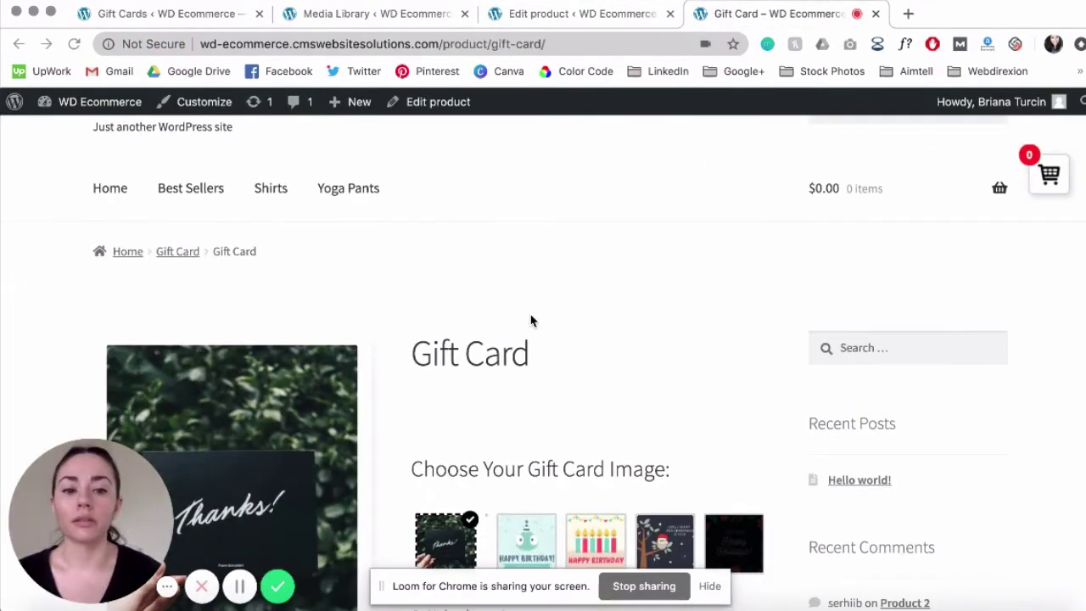
{"action": "scroll", "coordinate": [695, 281], "scroll_direction": "down", "scroll_amount": 4}
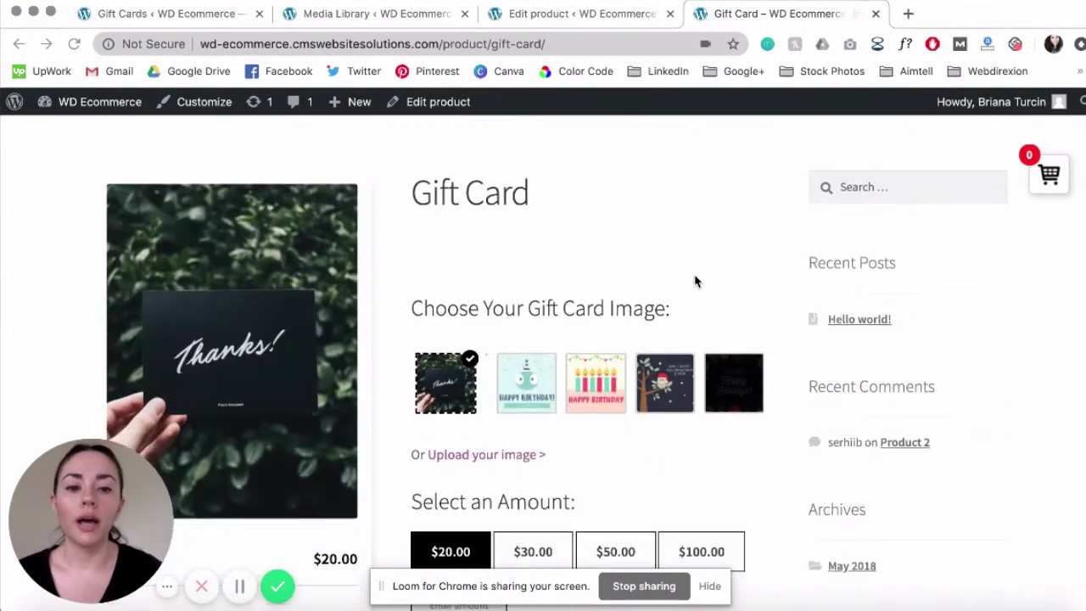
{"action": "scroll", "coordinate": [695, 281], "scroll_direction": "down", "scroll_amount": 1}
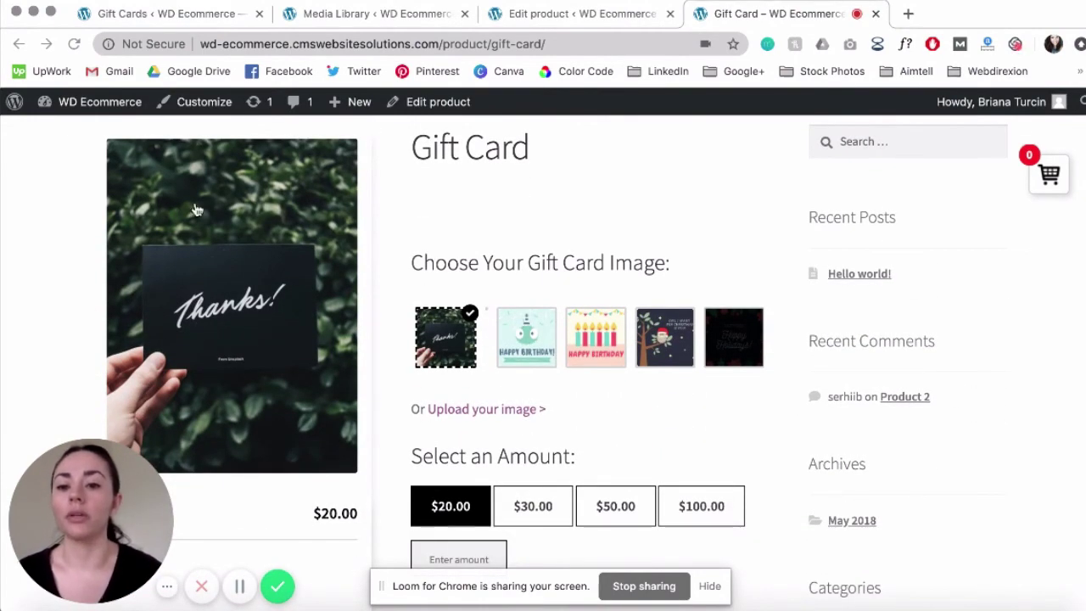
{"action": "scroll", "coordinate": [190, 355], "scroll_direction": "down", "scroll_amount": 1}
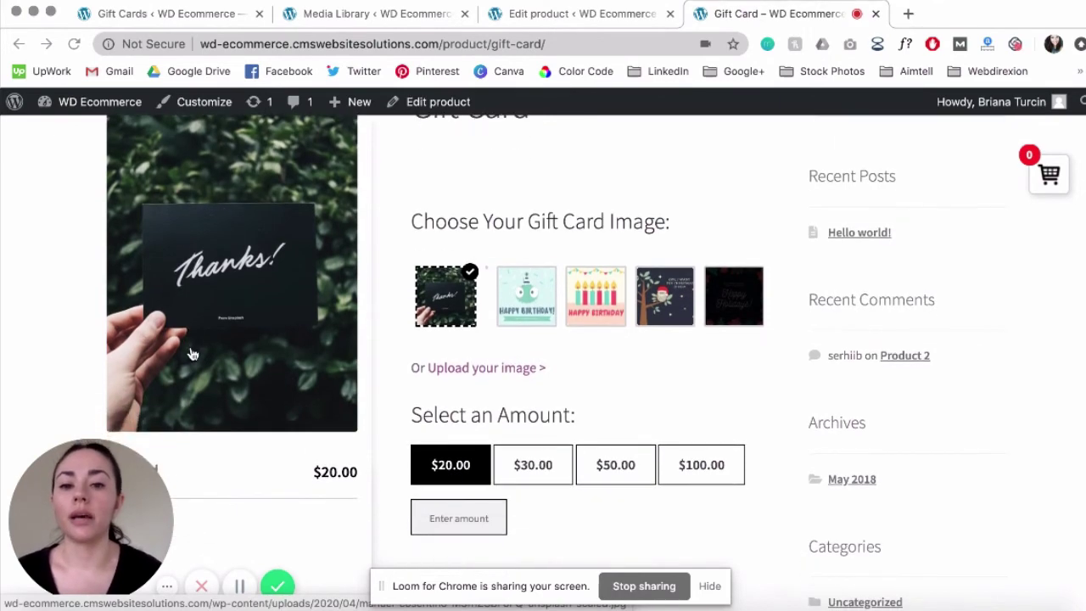
{"action": "left_click", "coordinate": [513, 310]}
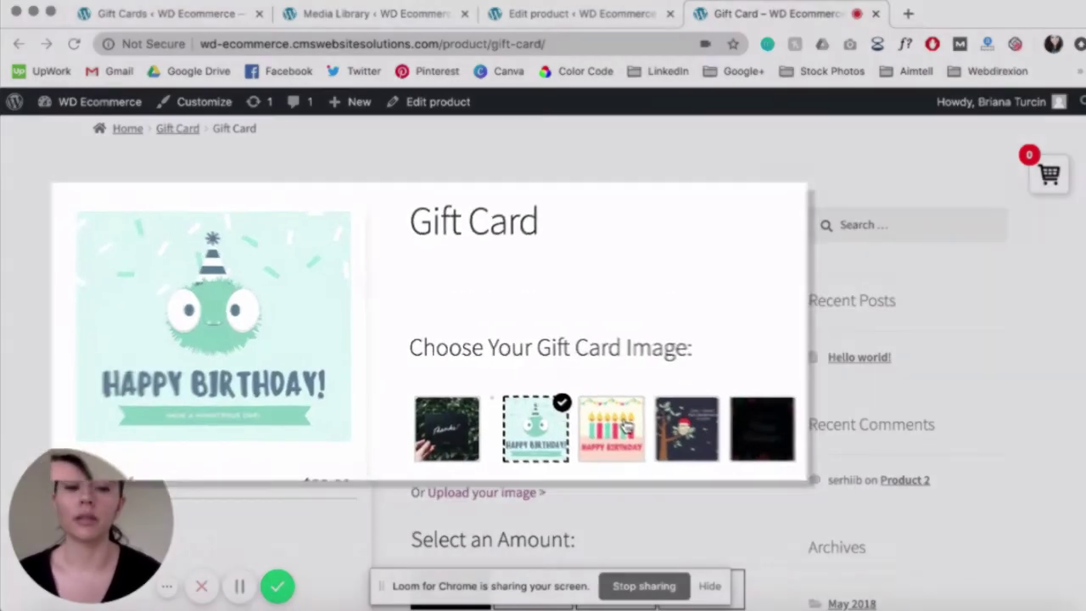
{"action": "left_click", "coordinate": [596, 441]}
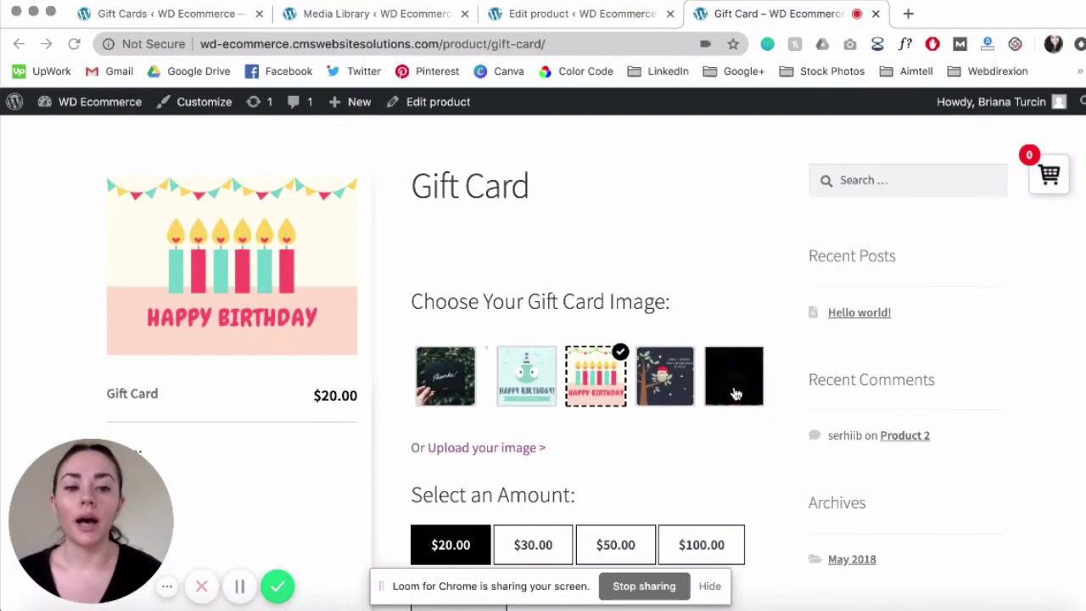
- Open the full gift card image gallery, browse the Birthday, Holiday and Mother's Day categories, and close it without choosing an image
{"action": "left_click", "coordinate": [736, 394]}
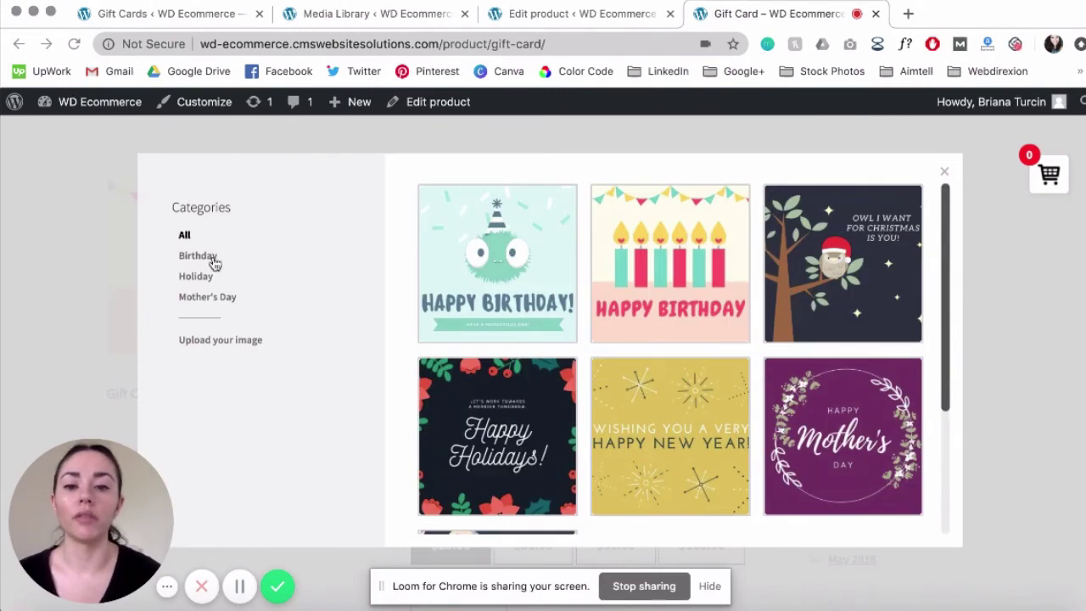
{"action": "left_click", "coordinate": [212, 257]}
{"action": "left_click", "coordinate": [202, 278]}
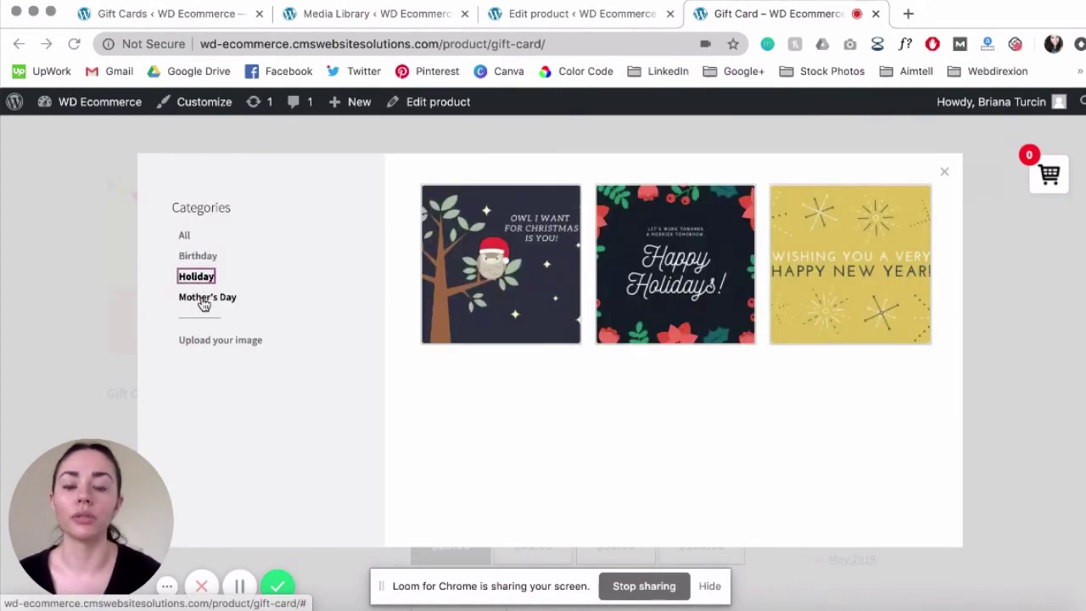
{"action": "left_click", "coordinate": [204, 300]}
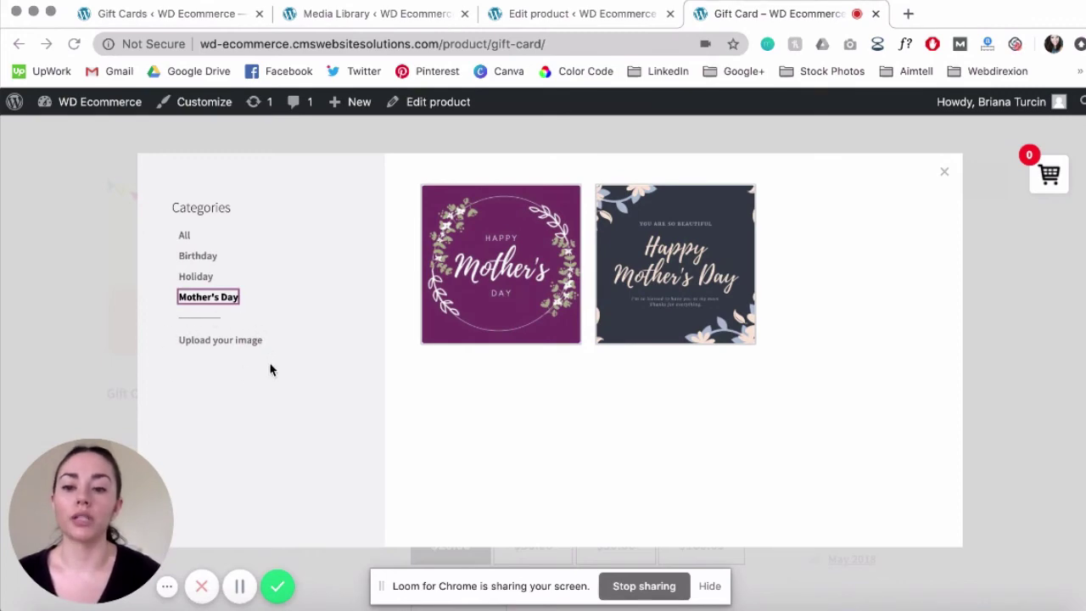
{"action": "left_click", "coordinate": [943, 172]}
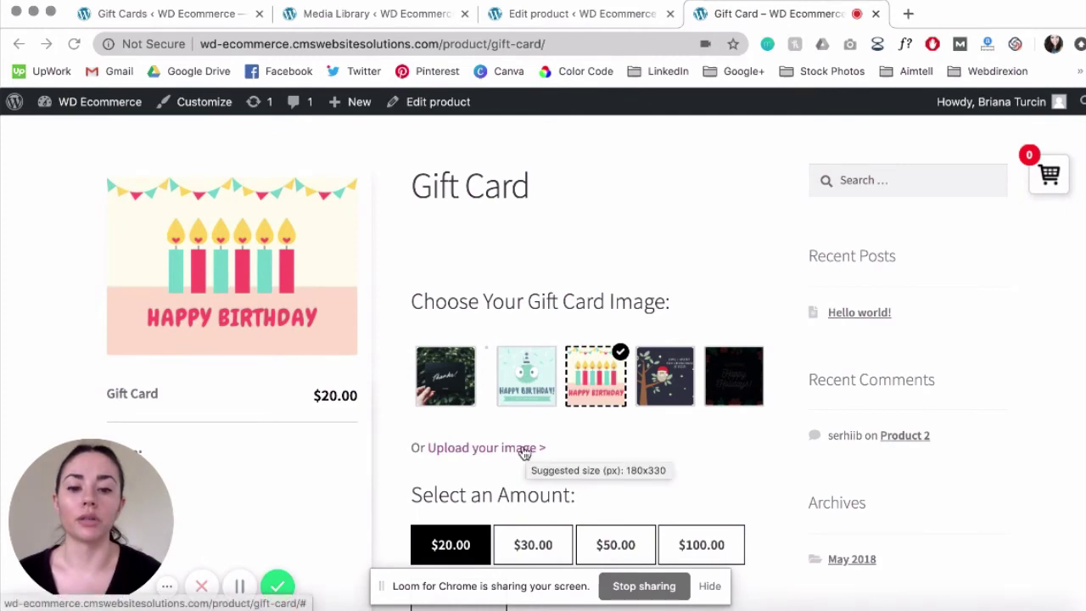
- Review the card preview and amount options, and choose the green monster Happy Birthday design as the gift card image
{"action": "scroll", "coordinate": [395, 412], "scroll_direction": "down", "scroll_amount": 2}
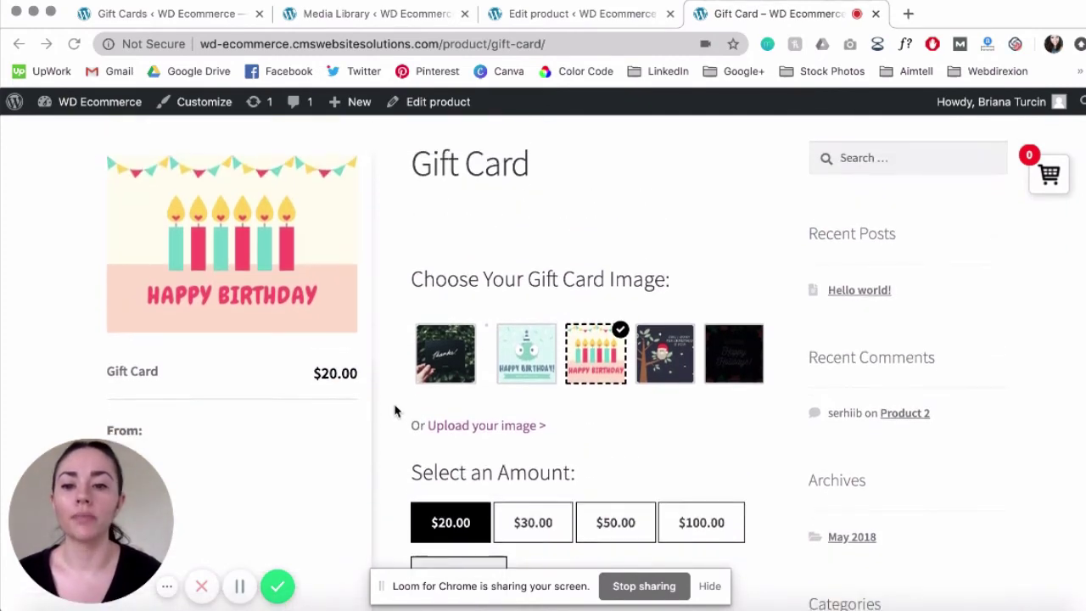
{"action": "scroll", "coordinate": [394, 412], "scroll_direction": "up", "scroll_amount": 1}
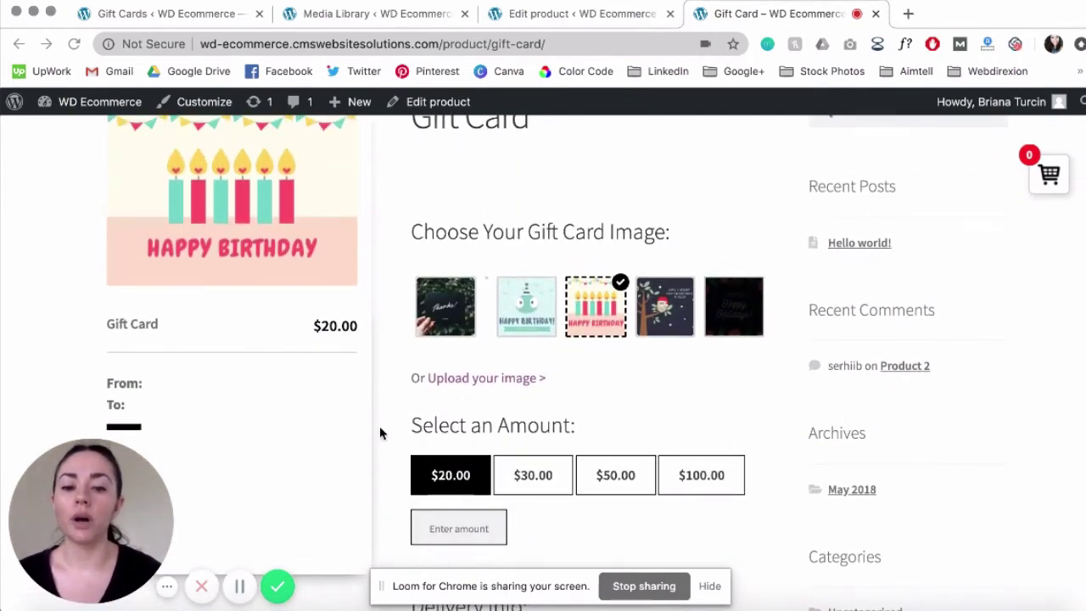
{"action": "scroll", "coordinate": [380, 263], "scroll_direction": "up", "scroll_amount": 2}
{"action": "scroll", "coordinate": [380, 263], "scroll_direction": "down", "scroll_amount": 2}
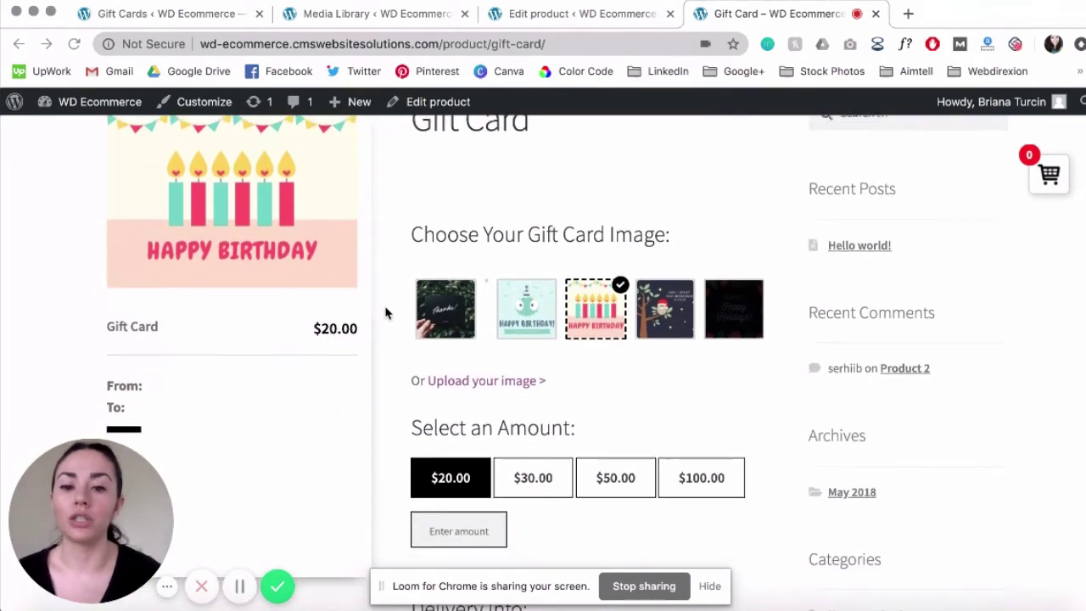
{"action": "left_click", "coordinate": [525, 310]}
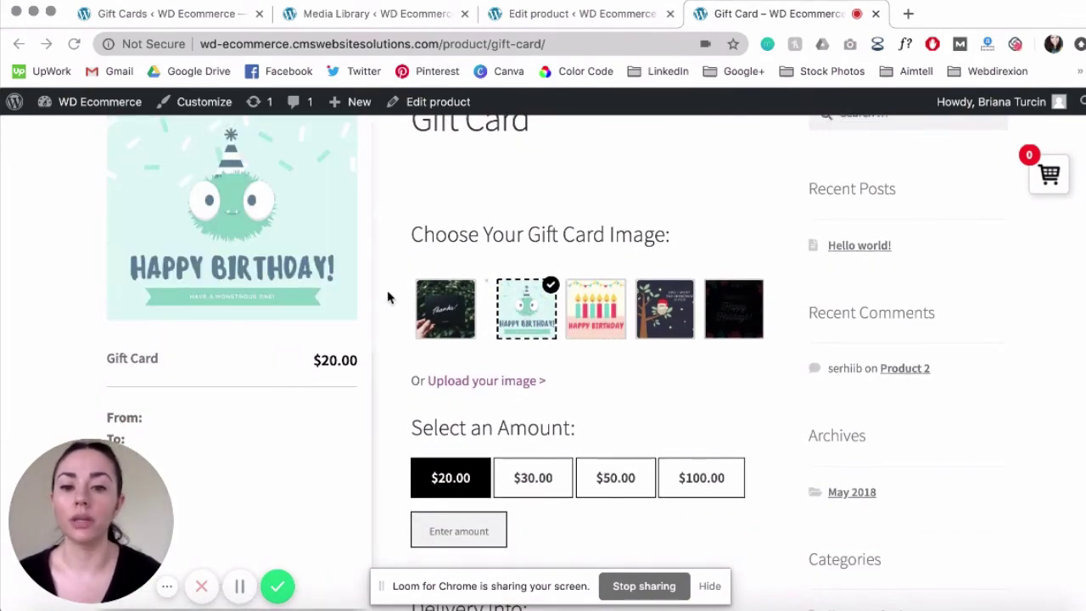
- Choose the $30.00 gift card amount, and open the delivery date calendar and close it without picking a date
{"action": "scroll", "coordinate": [387, 295], "scroll_direction": "down", "scroll_amount": 1}
{"action": "left_click", "coordinate": [530, 433]}
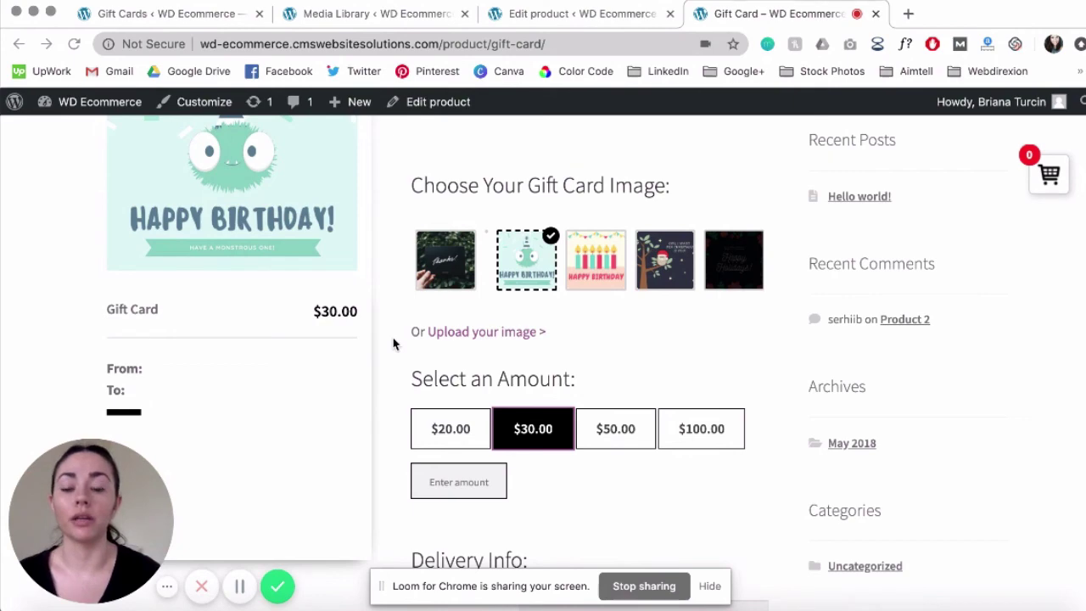
{"action": "scroll", "coordinate": [393, 344], "scroll_direction": "down", "scroll_amount": 2}
{"action": "scroll", "coordinate": [393, 344], "scroll_direction": "down", "scroll_amount": 4}
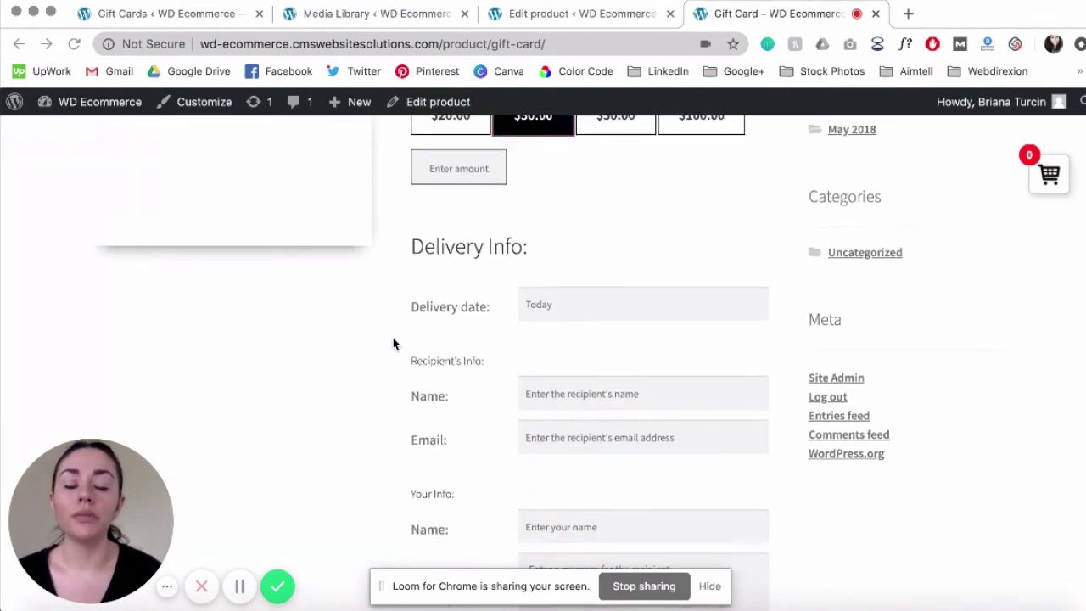
{"action": "scroll", "coordinate": [392, 344], "scroll_direction": "down", "scroll_amount": 2}
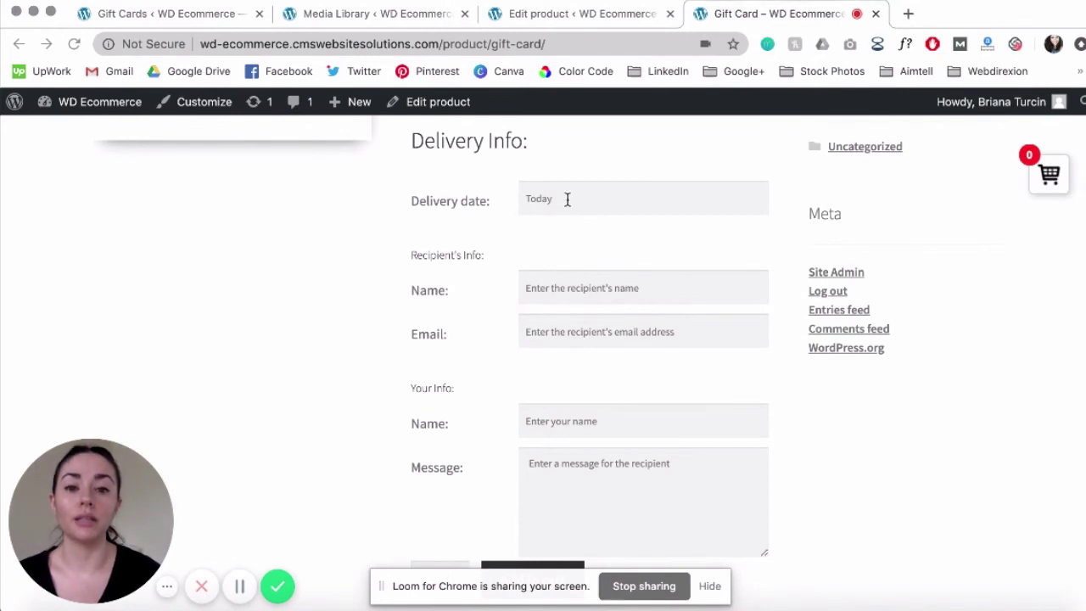
{"action": "left_click", "coordinate": [568, 197]}
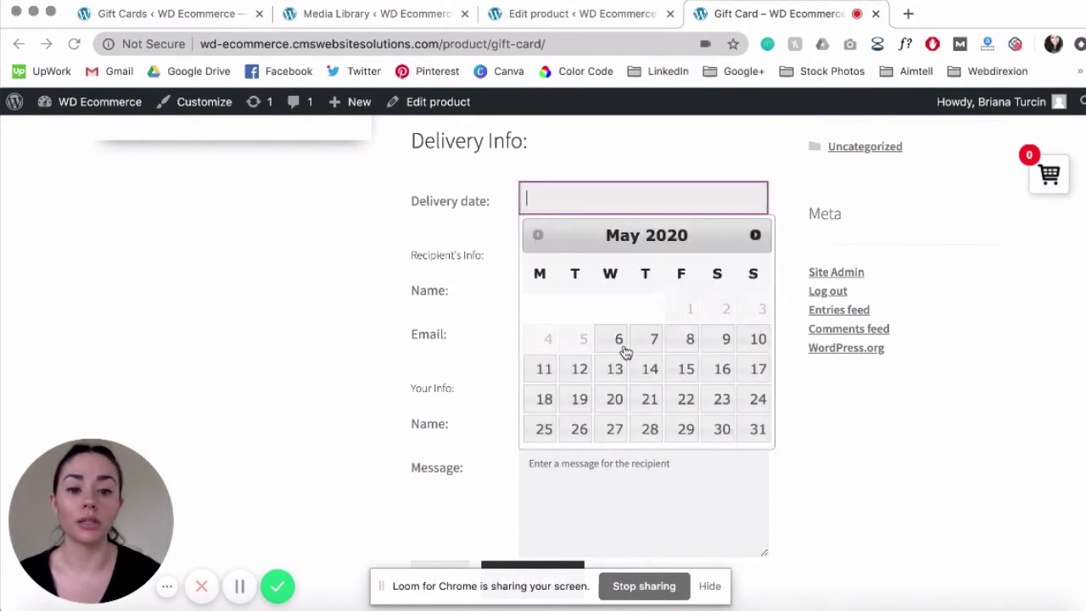
{"action": "left_click", "coordinate": [493, 214]}
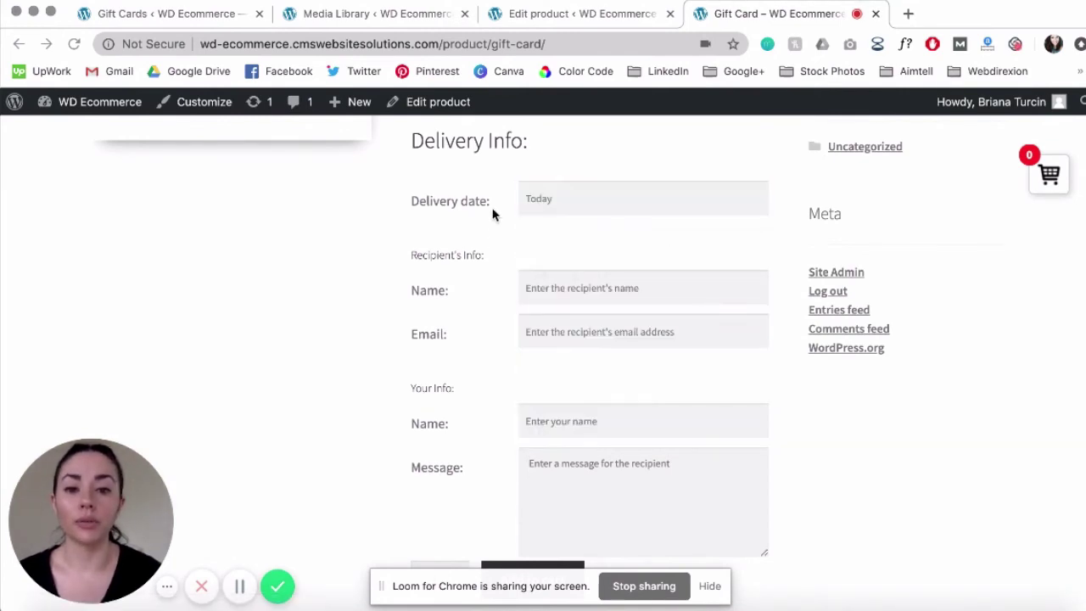
- Enter "Happy Birthday!" as the message for the gift card recipient
{"action": "scroll", "coordinate": [493, 215], "scroll_direction": "down", "scroll_amount": 1}
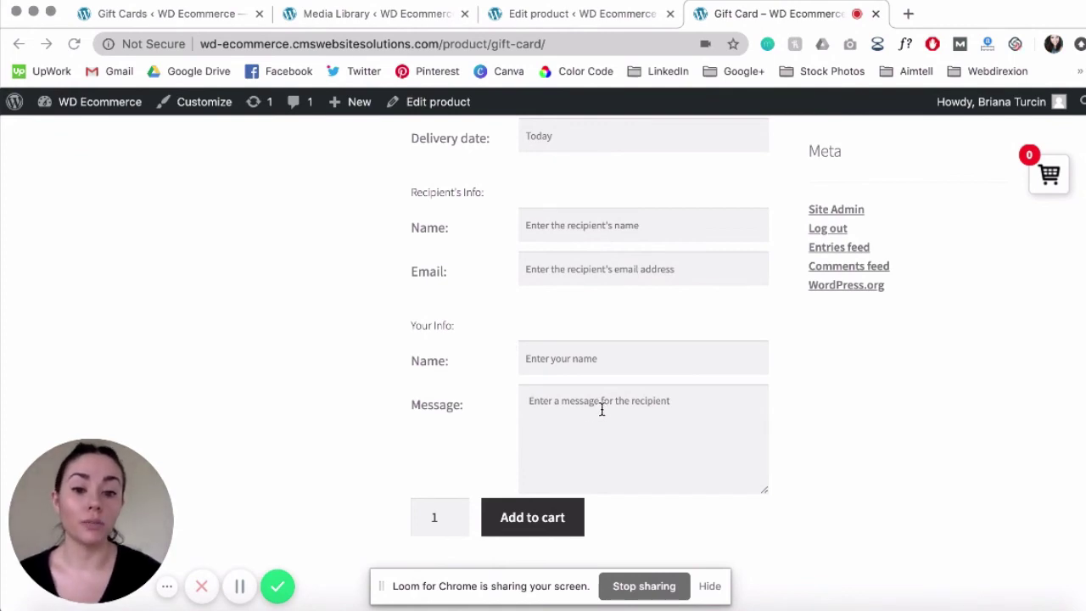
{"action": "scroll", "coordinate": [514, 388], "scroll_direction": "up", "scroll_amount": 5}
{"action": "scroll", "coordinate": [514, 388], "scroll_direction": "down", "scroll_amount": 5}
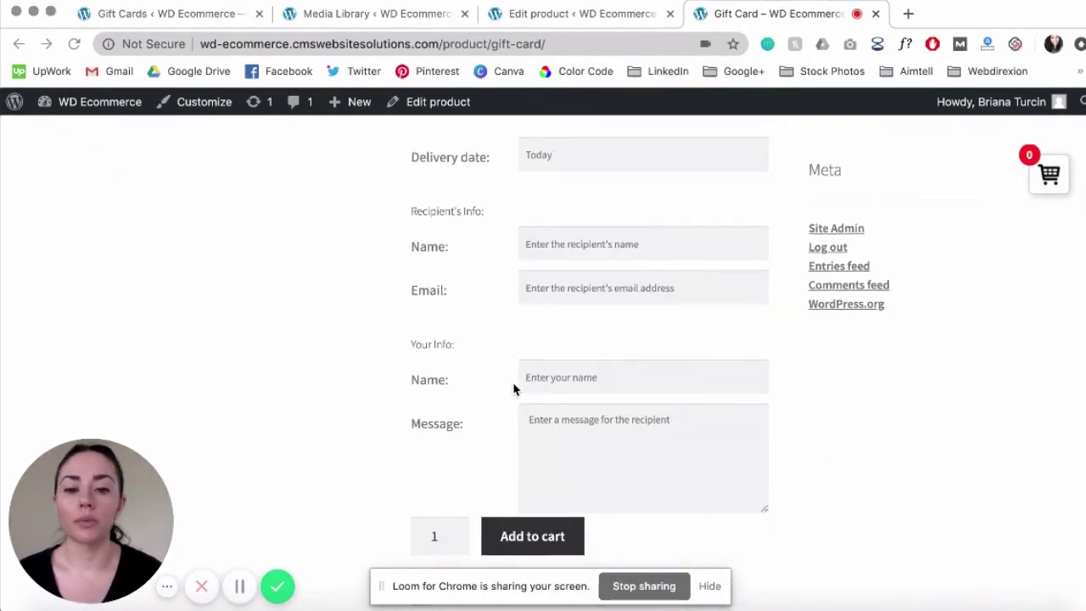
{"action": "left_click", "coordinate": [560, 433]}
{"action": "type", "text": "Happy Birthday!"}
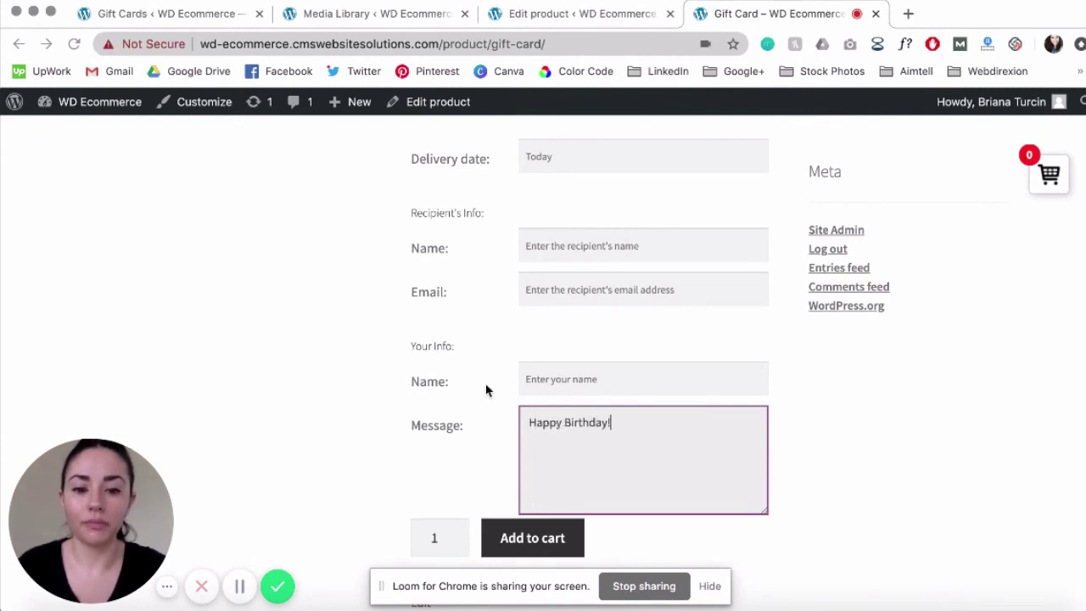
- Examine the message in the card preview, then review the delivery fields, add-to-cart option and the rest of the Gift Card page
{"action": "scroll", "coordinate": [486, 389], "scroll_direction": "up", "scroll_amount": 4}
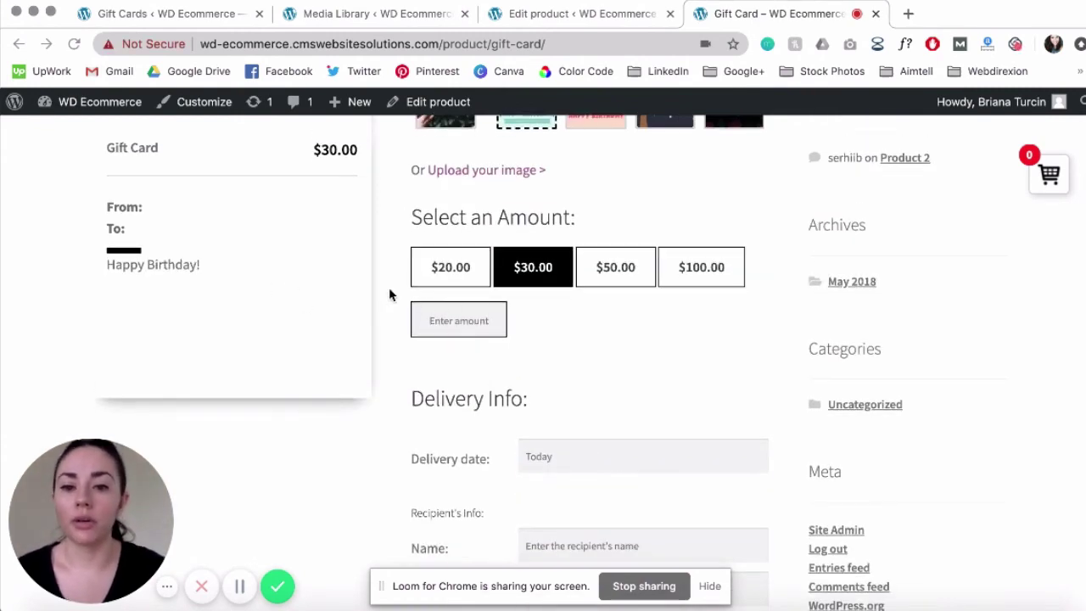
{"action": "scroll", "coordinate": [388, 287], "scroll_direction": "up", "scroll_amount": 3}
{"action": "scroll", "coordinate": [389, 286], "scroll_direction": "down", "scroll_amount": 5}
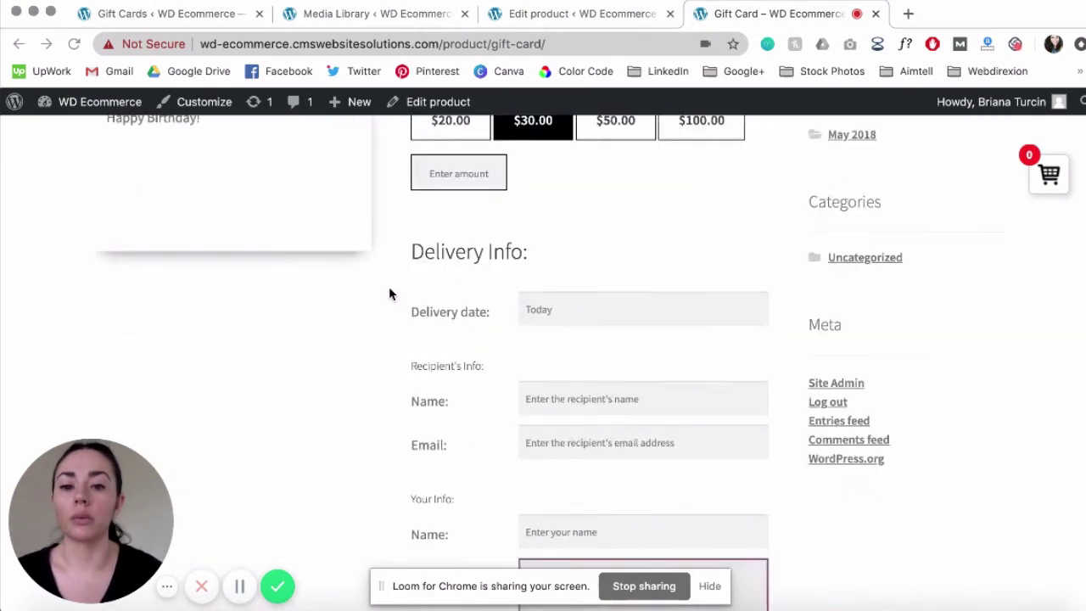
{"action": "scroll", "coordinate": [388, 286], "scroll_direction": "down", "scroll_amount": 4}
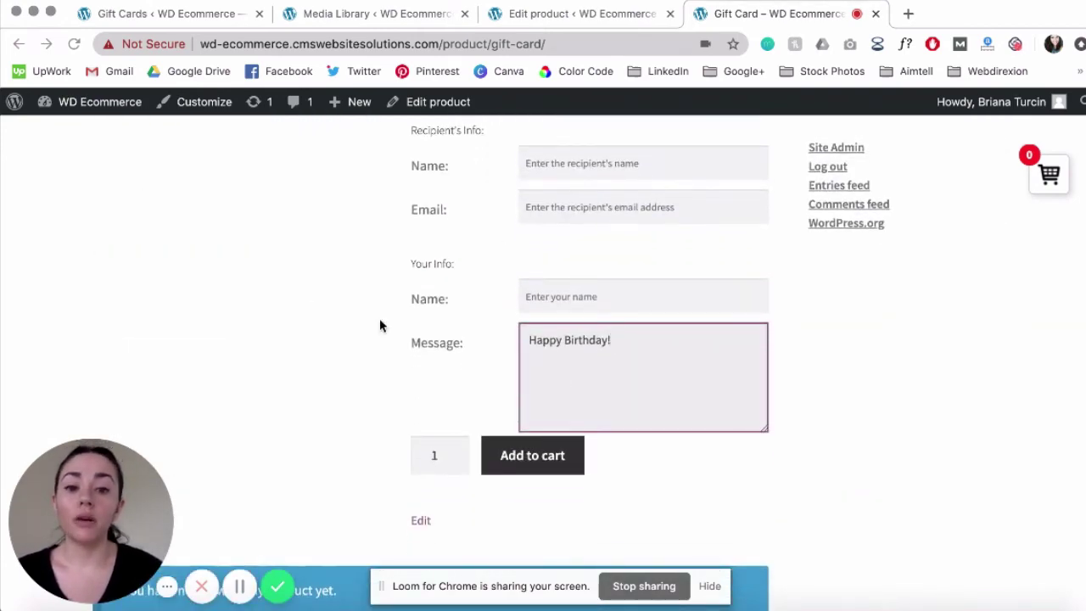
{"action": "scroll", "coordinate": [377, 382], "scroll_direction": "down", "scroll_amount": 1}
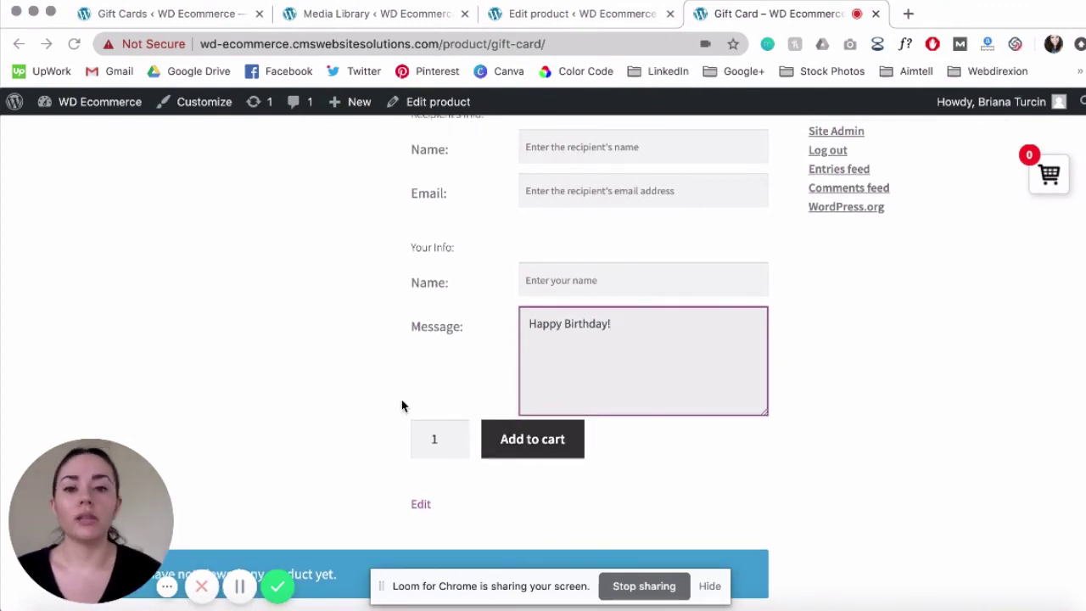
{"action": "scroll", "coordinate": [400, 390], "scroll_direction": "up", "scroll_amount": 10}
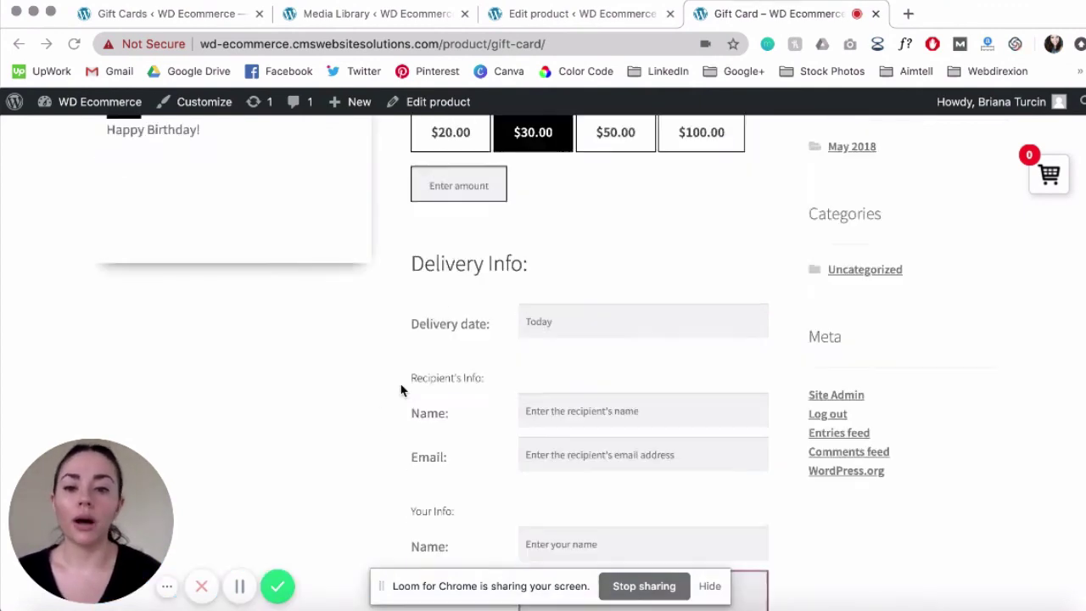
{"action": "scroll", "coordinate": [401, 389], "scroll_direction": "up", "scroll_amount": 5}
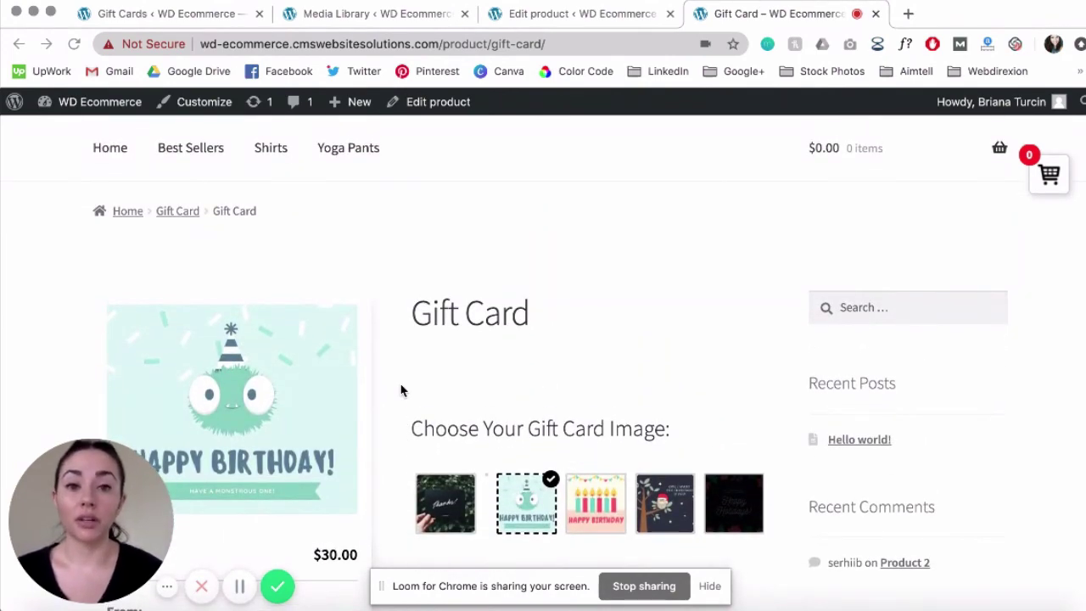
{"action": "scroll", "coordinate": [402, 389], "scroll_direction": "up", "scroll_amount": 3}
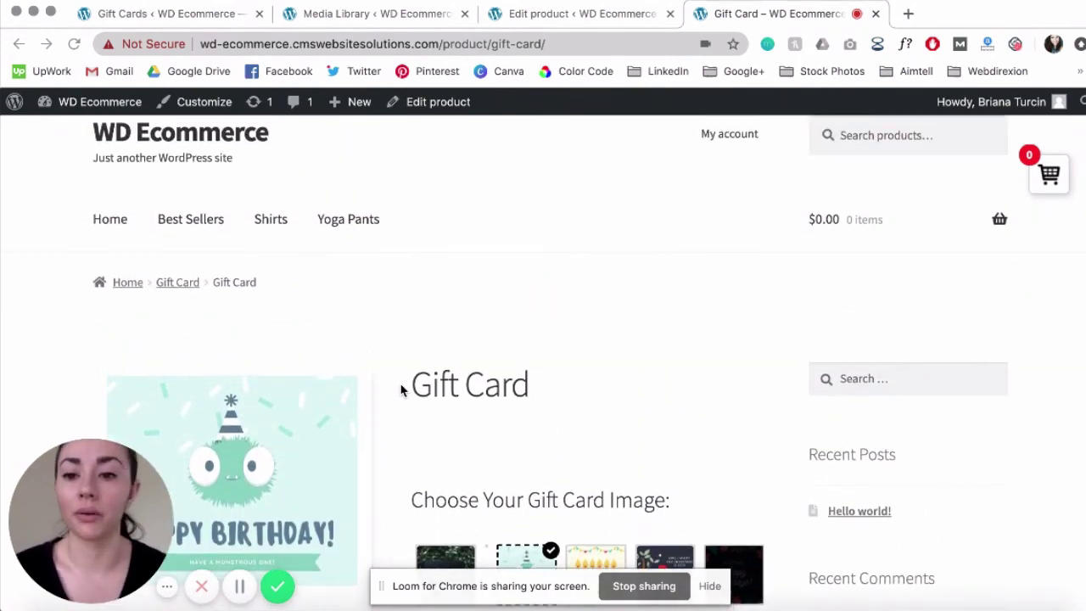